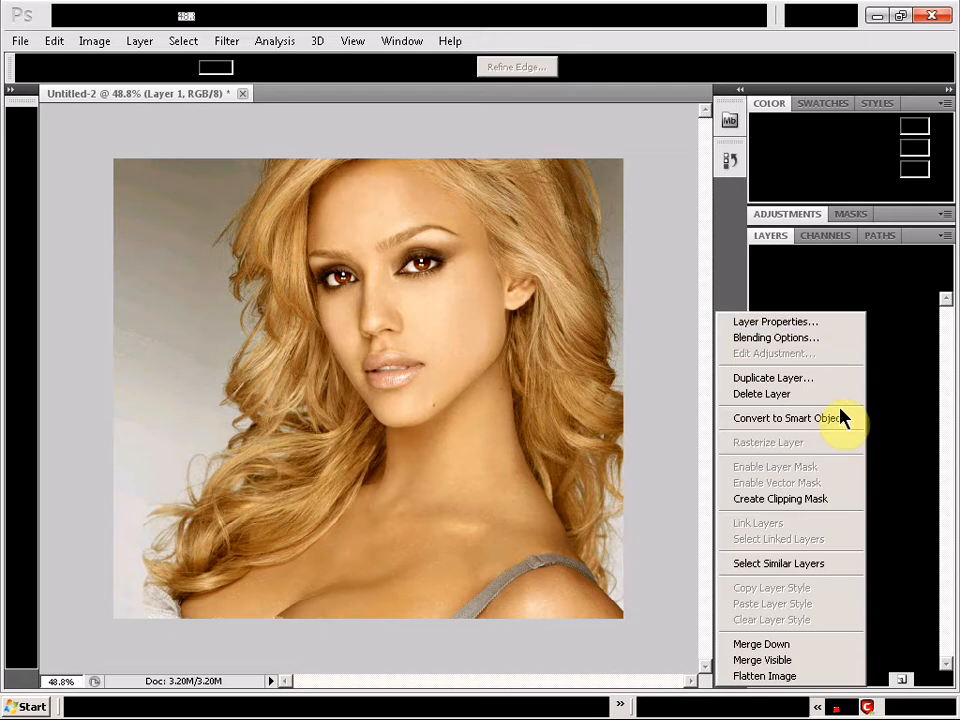
# Duplicate Layer 1 and activate the Polygonal Lasso tool
pyautogui.click(836, 379)
pyautogui.press('Return')
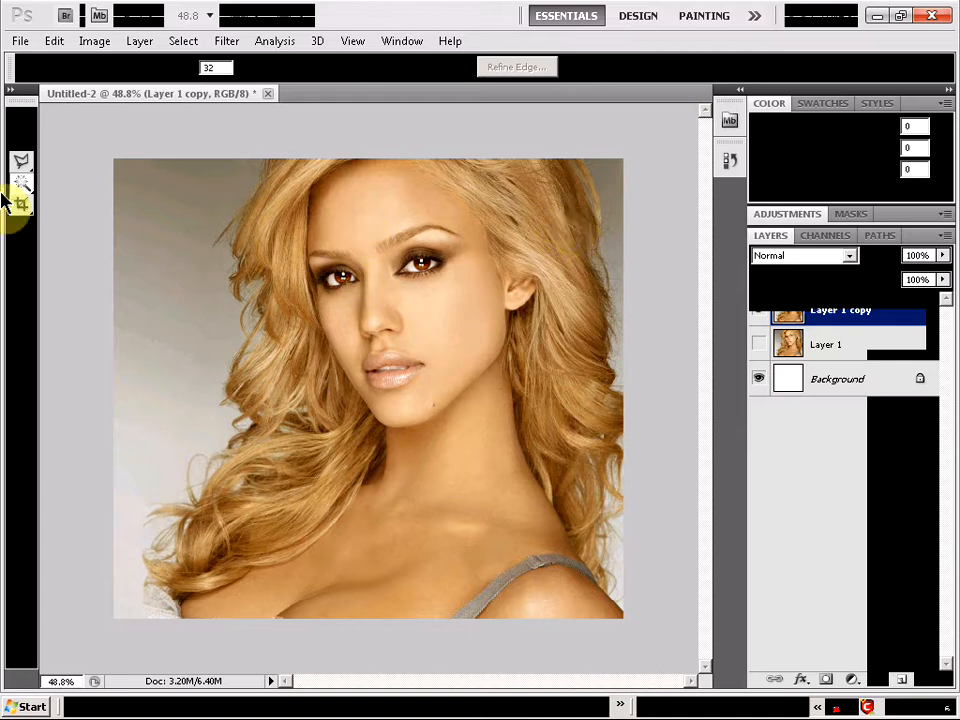
pyautogui.click(21, 163)
pyautogui.moveTo(22, 172); pyautogui.dragTo(70, 177)
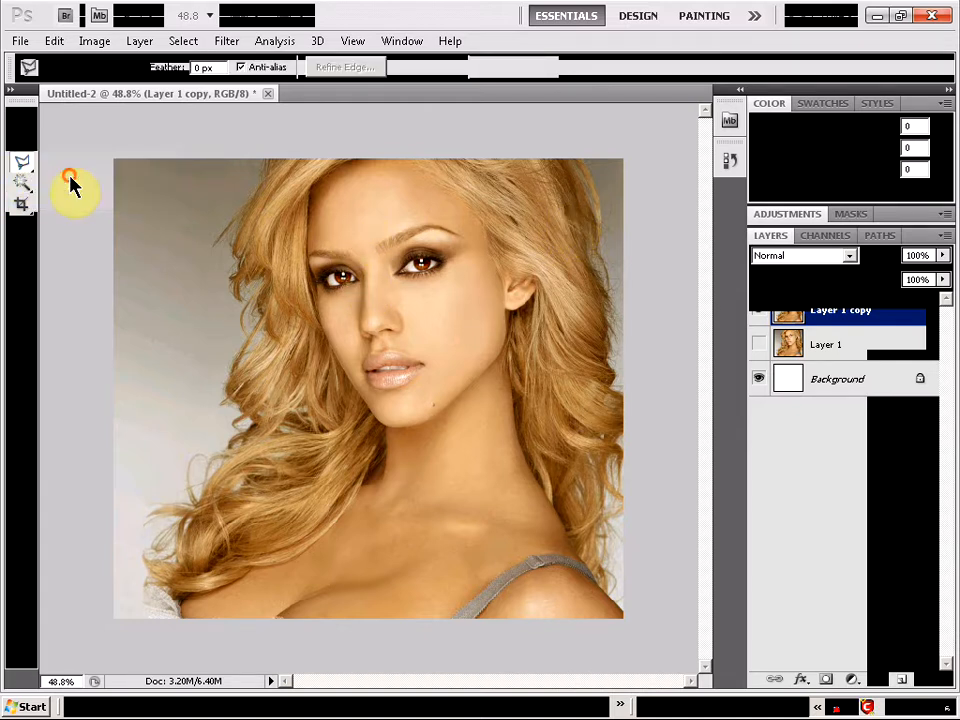
# Start a polygonal lasso outline at the top of the forehead and trace the boundary between hair and face down to the chin
pyautogui.scroll(3, 280, 148)
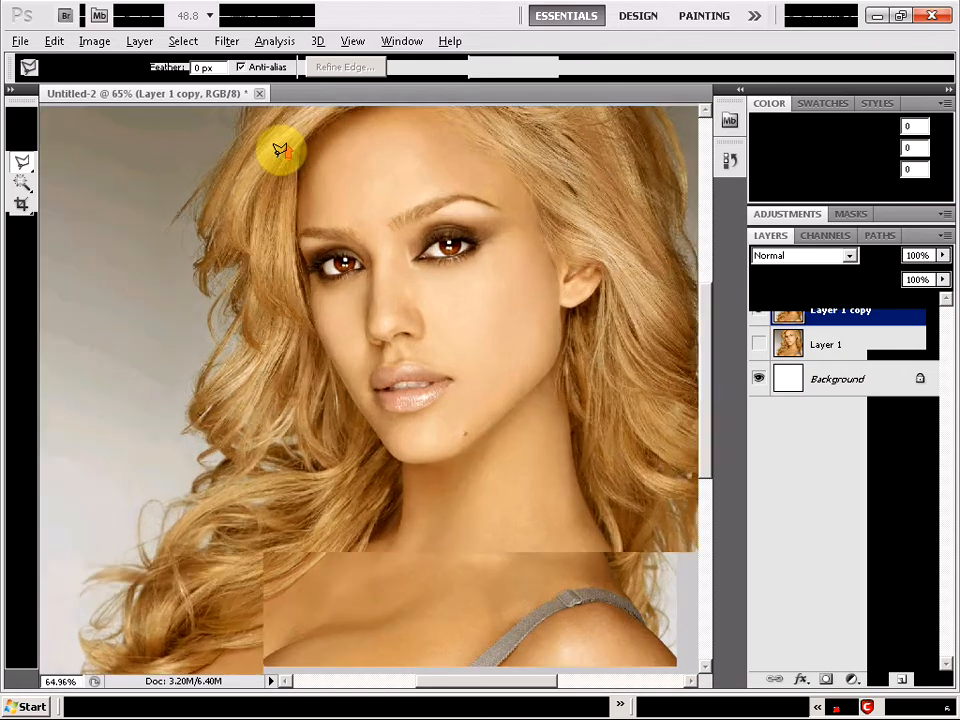
pyautogui.scroll(2, 310, 153)
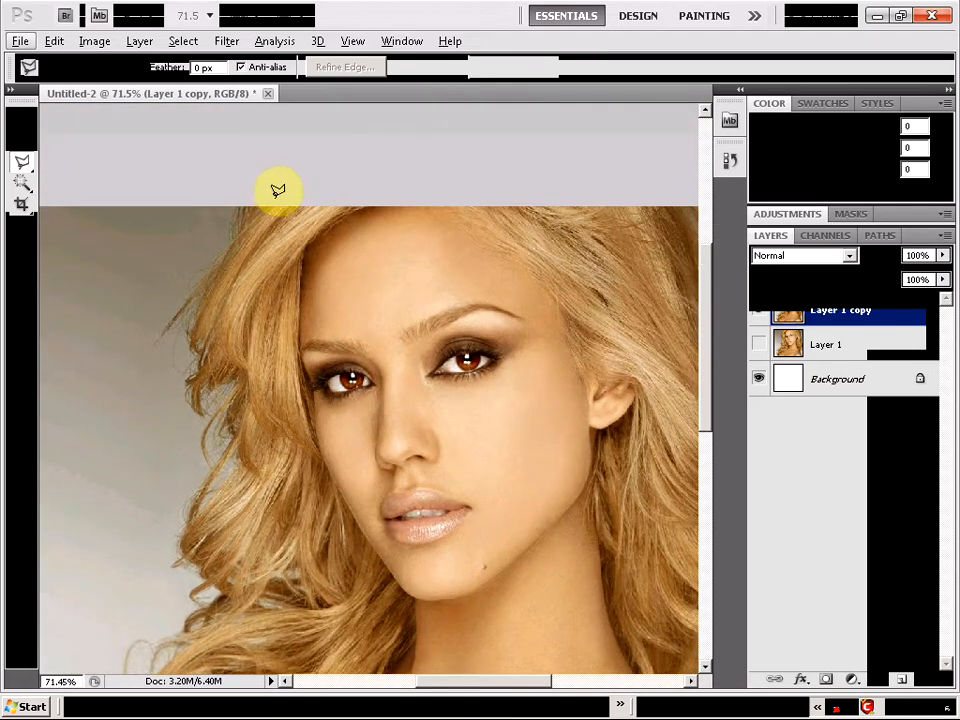
pyautogui.scroll(2, 370, 198)
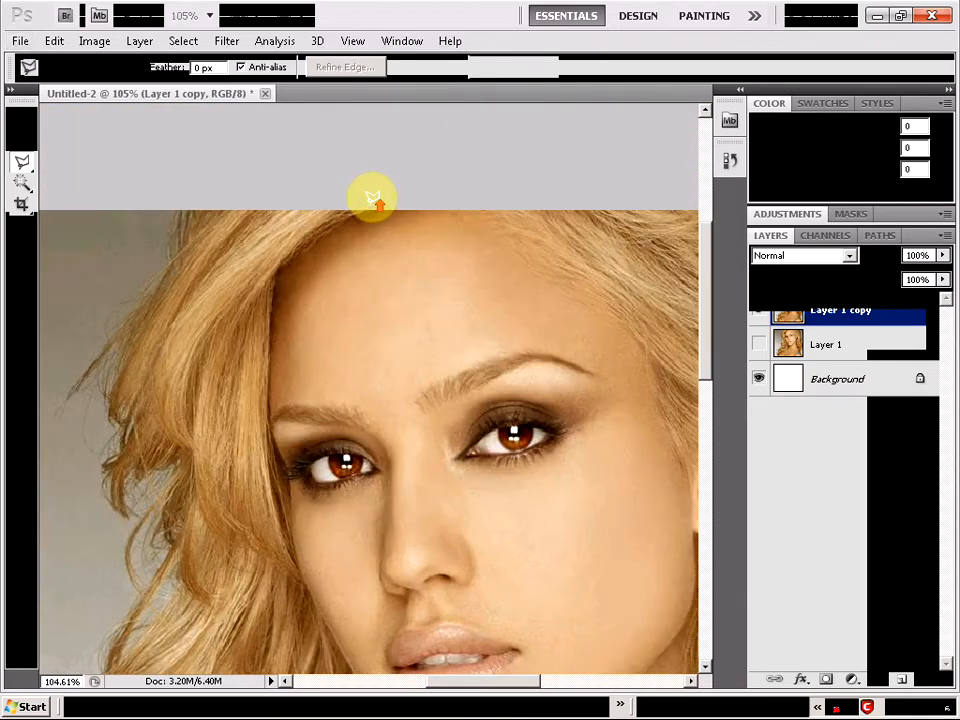
pyautogui.click(364, 209)
pyautogui.click(276, 270)
pyautogui.click(290, 492)
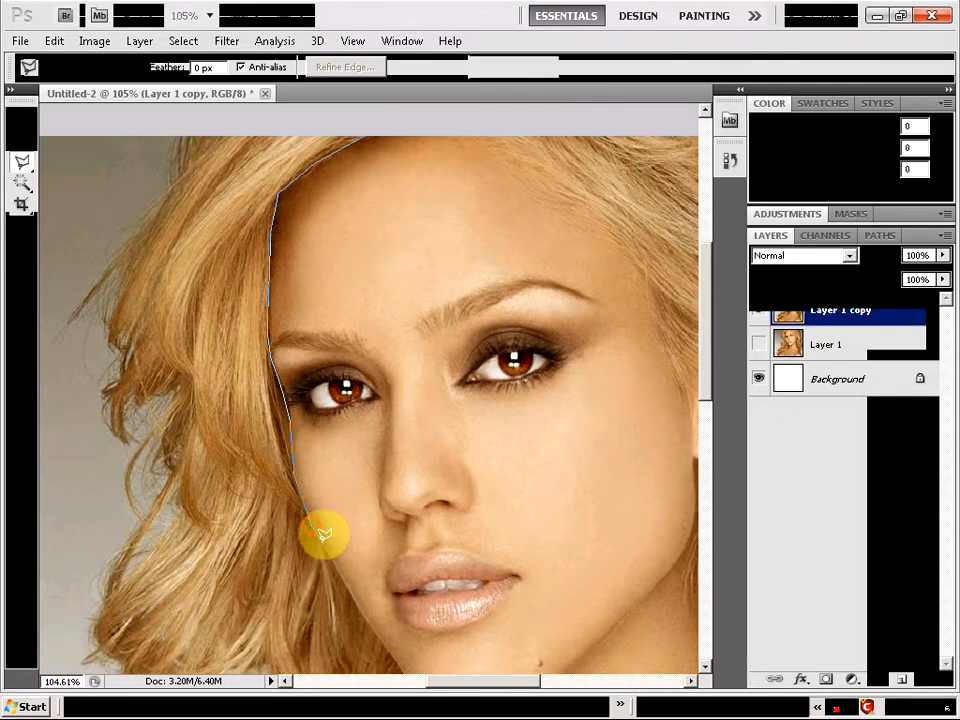
pyautogui.click(334, 556)
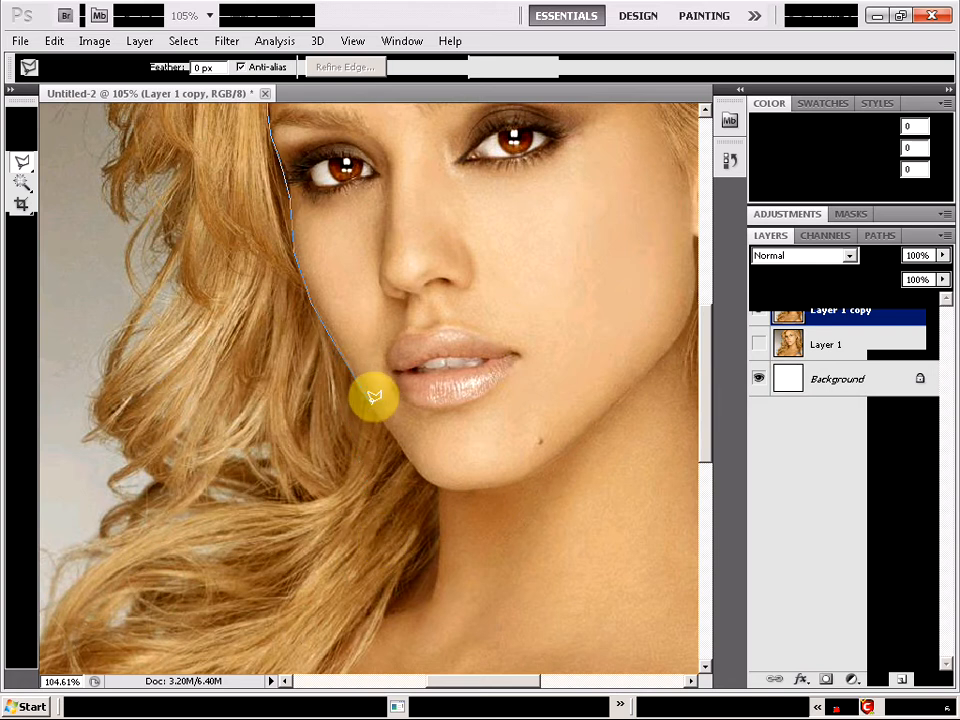
pyautogui.click(399, 445)
pyautogui.click(437, 486)
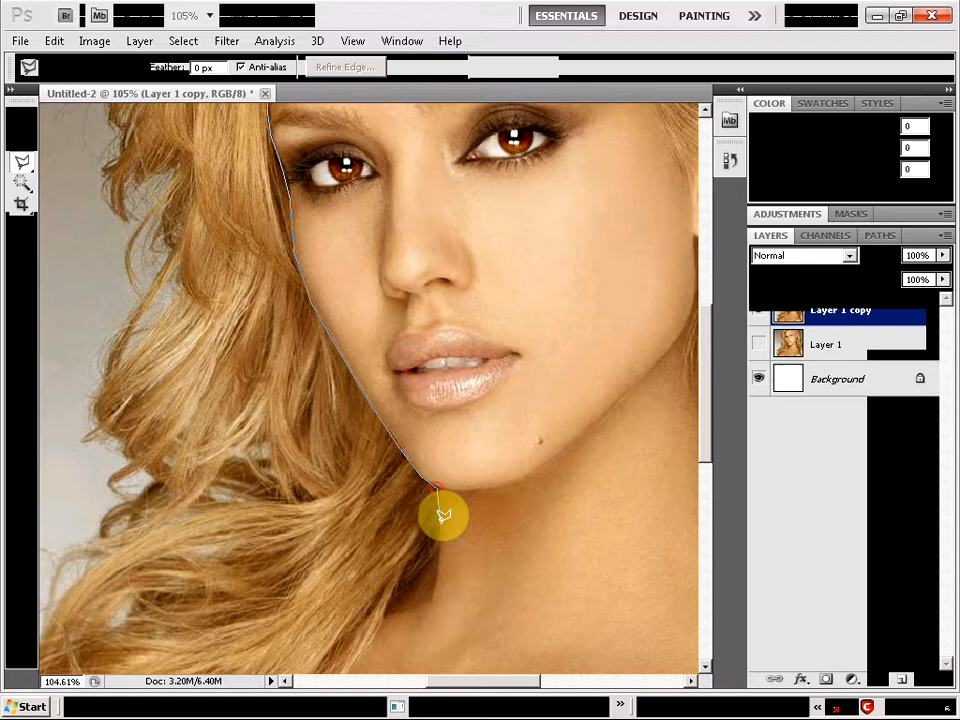
# Continue the lasso outline down the neck and along the hair's lower edge across the chest to the sleeve
pyautogui.click(432, 598)
pyautogui.click(385, 611)
pyautogui.moveTo(359, 695)
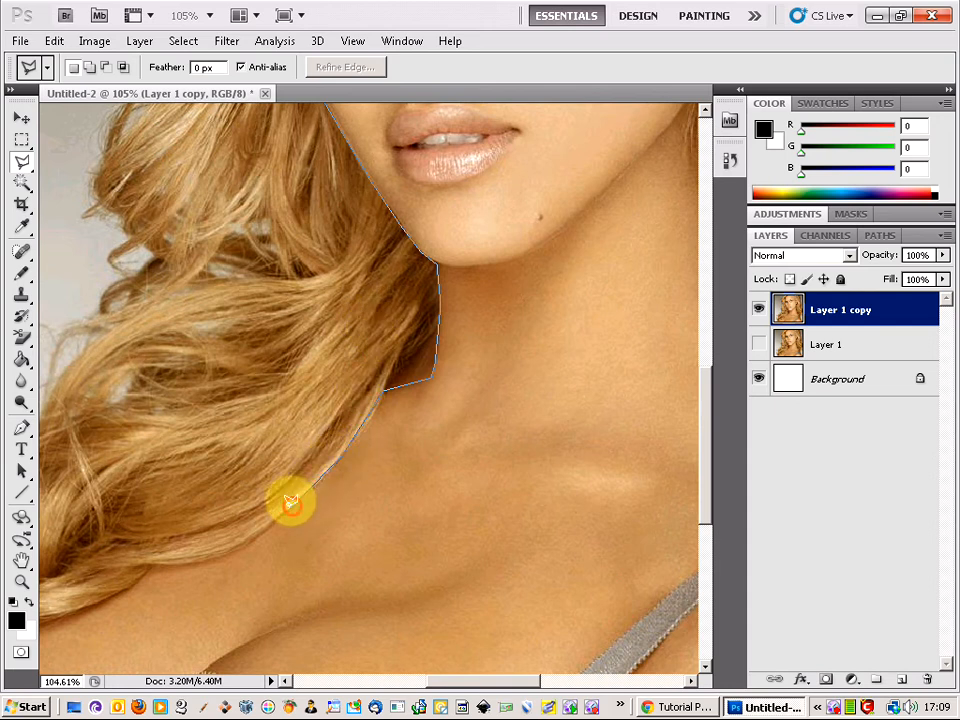
pyautogui.click(245, 548)
pyautogui.click(146, 566)
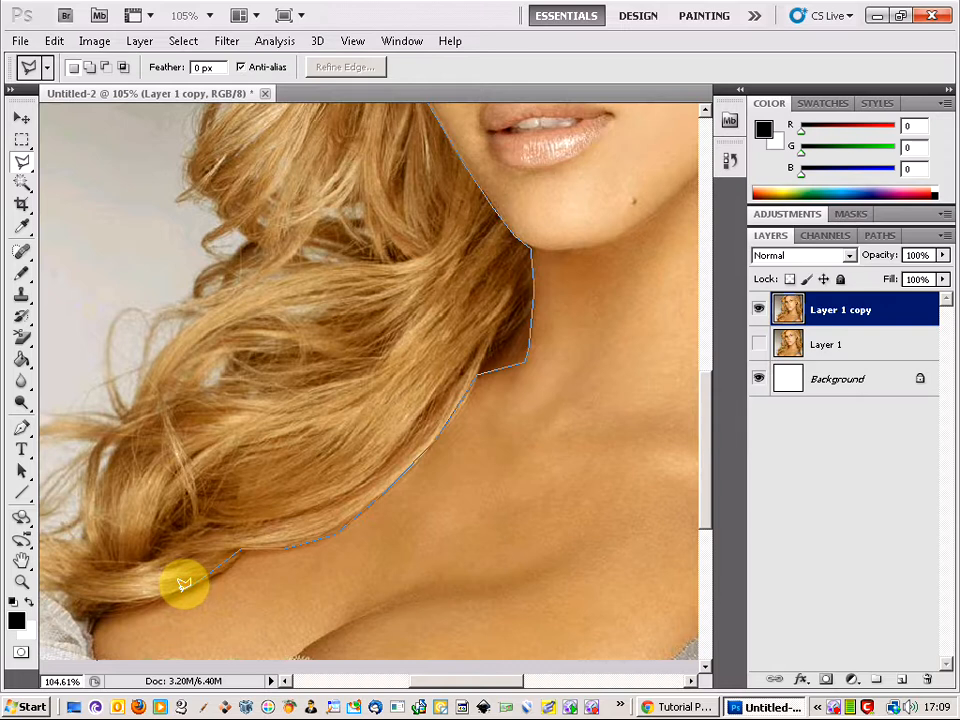
pyautogui.click(184, 585)
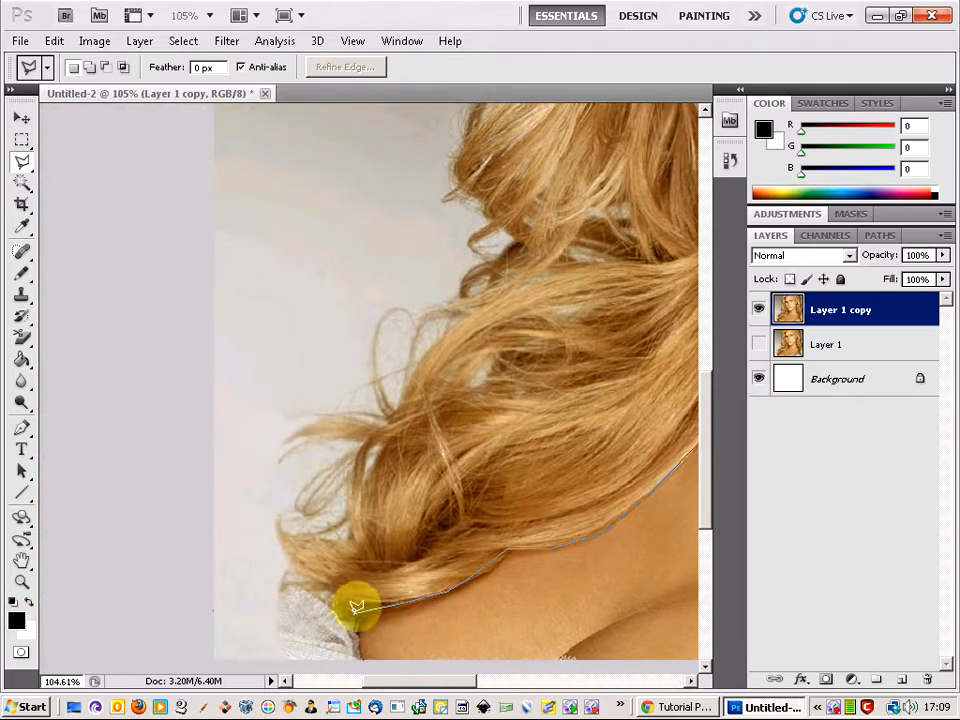
pyautogui.click(321, 614)
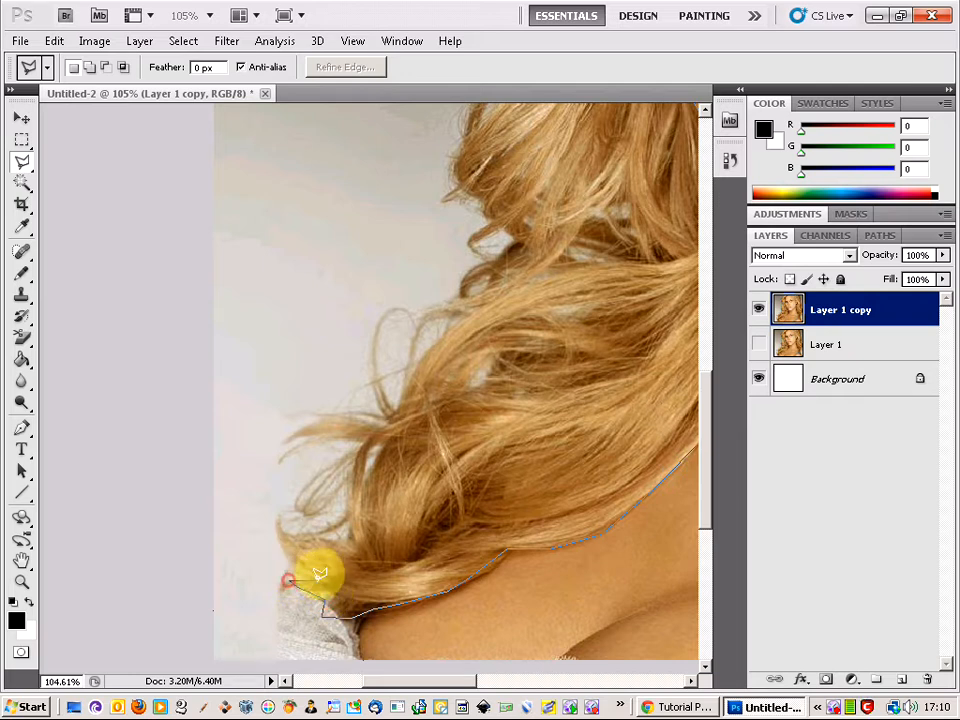
# Trace the lasso outline around the lowest outer curls and the strand sticking out above them
pyautogui.click(305, 582)
pyautogui.click(285, 551)
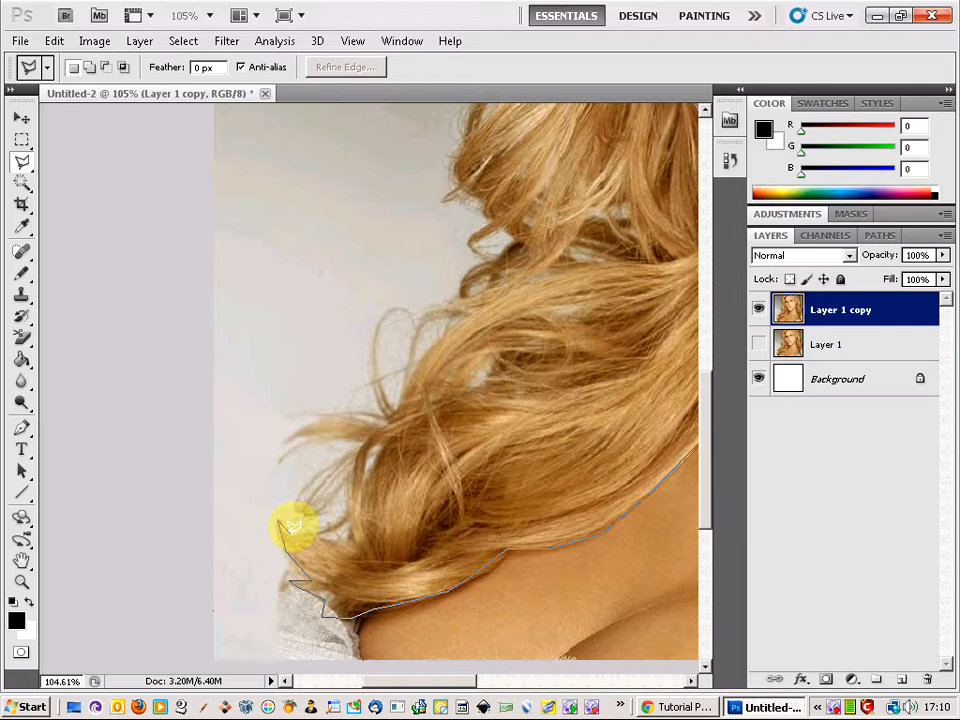
pyautogui.click(295, 537)
pyautogui.click(327, 529)
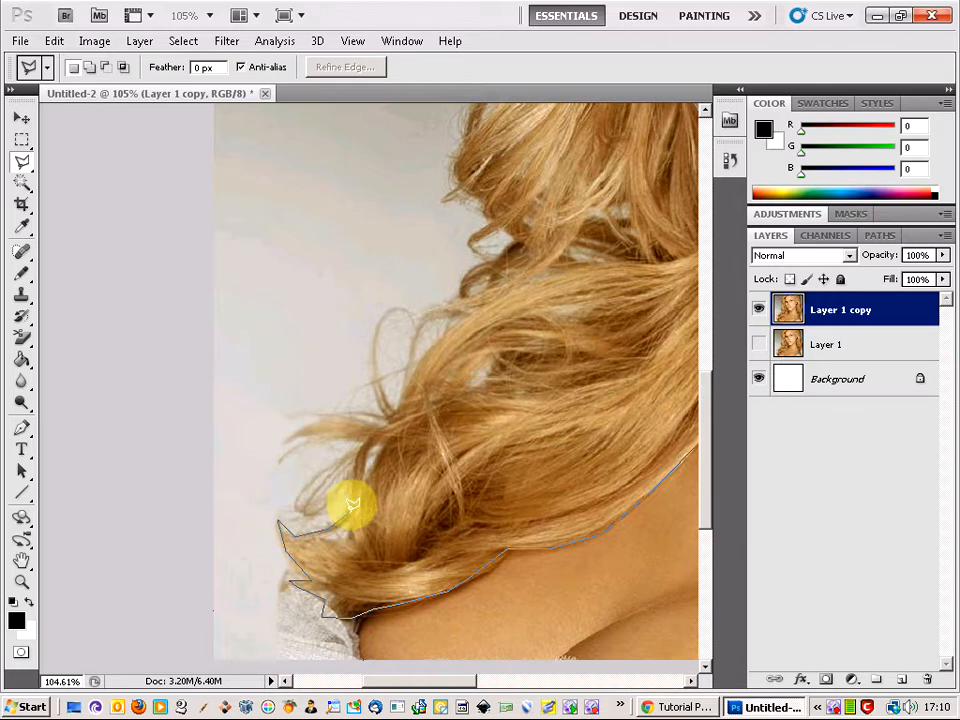
pyautogui.click(349, 513)
pyautogui.click(350, 484)
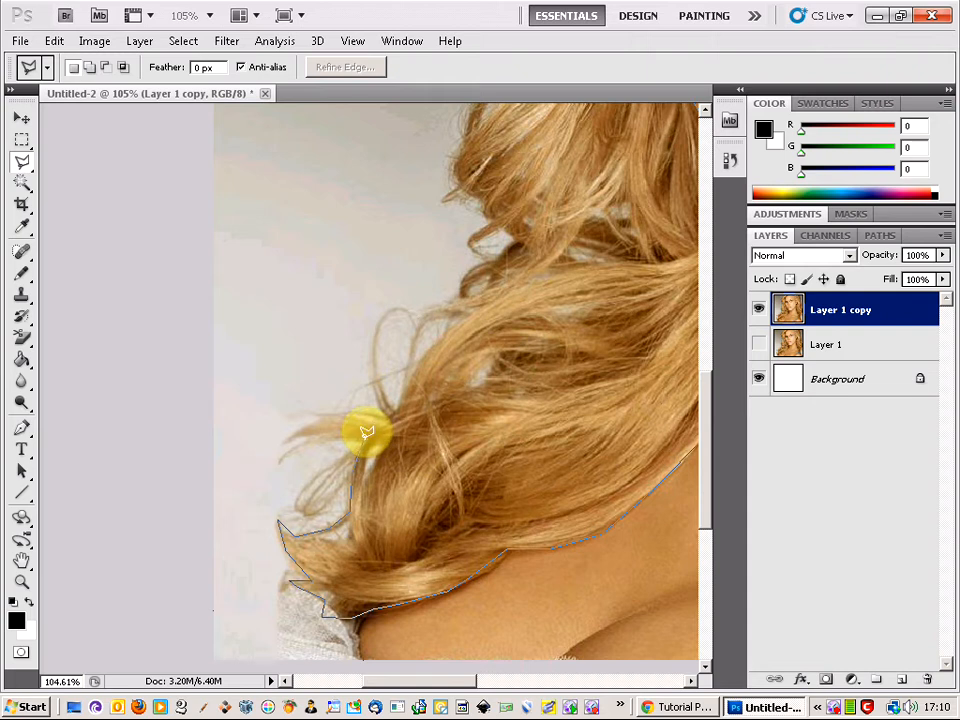
pyautogui.click(327, 440)
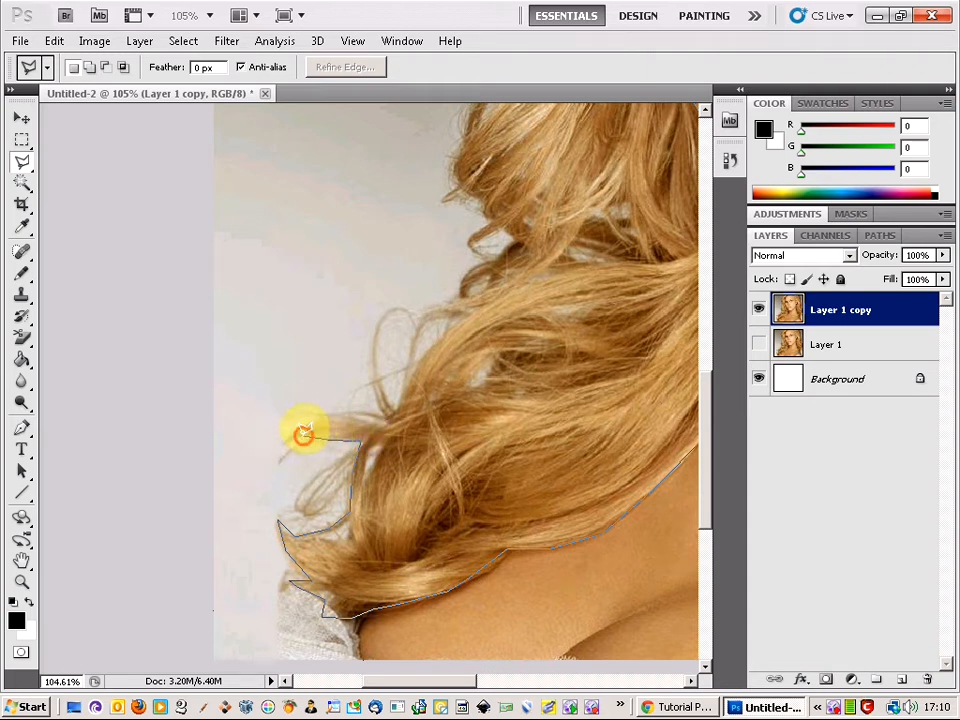
pyautogui.click(319, 419)
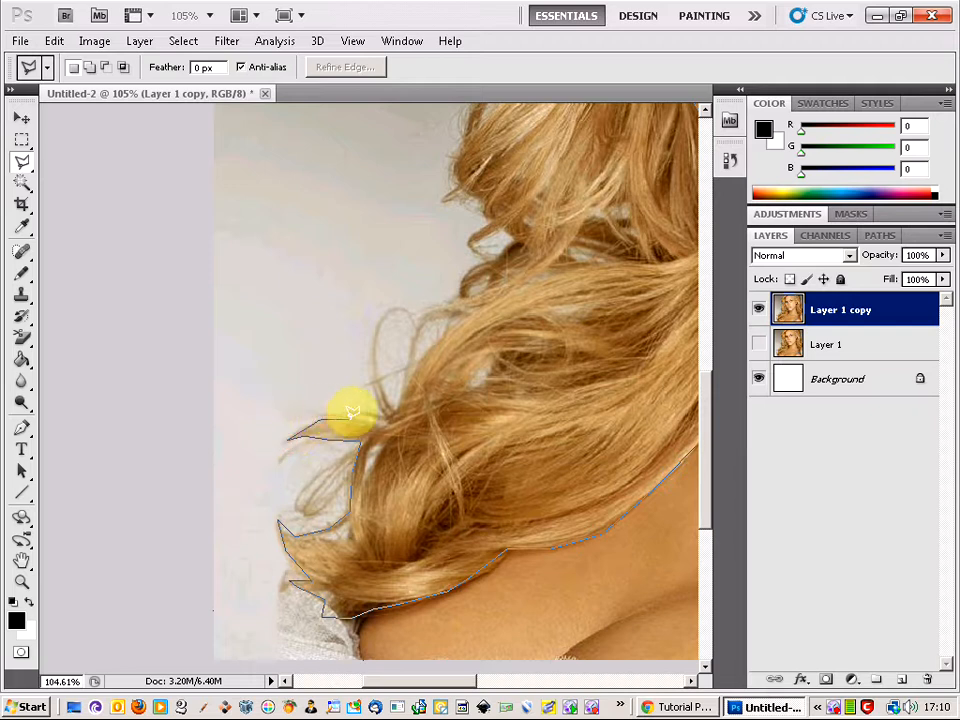
pyautogui.click(360, 418)
pyautogui.click(386, 414)
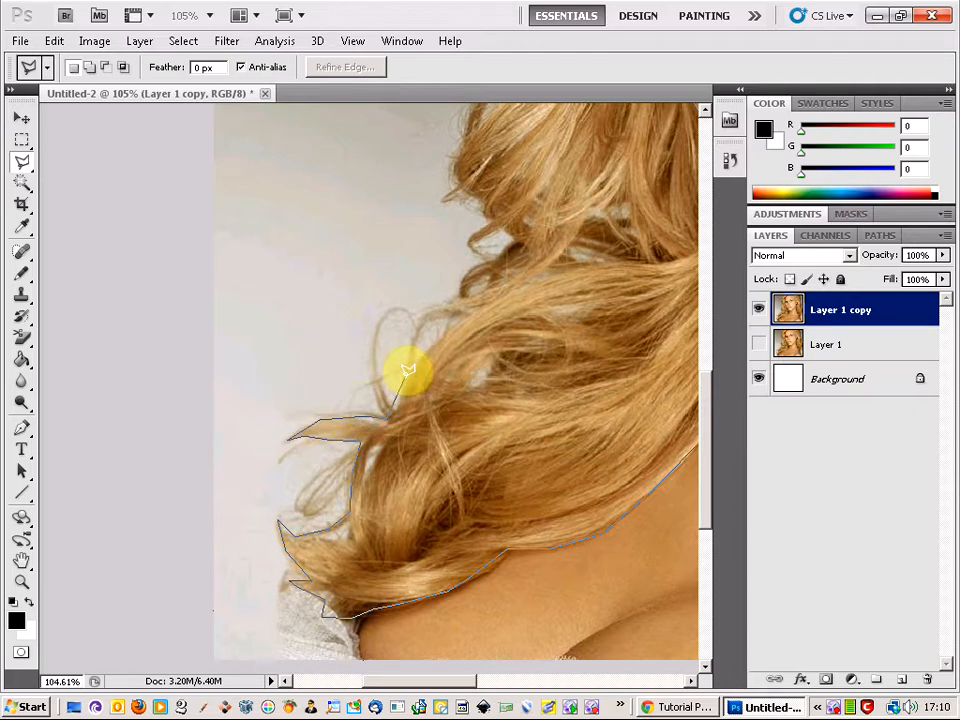
# Continue the lasso outline up the outer edge of the hair against the backdrop to about eye level
pyautogui.click(403, 377)
pyautogui.click(436, 309)
pyautogui.click(458, 304)
pyautogui.click(463, 276)
pyautogui.click(458, 192)
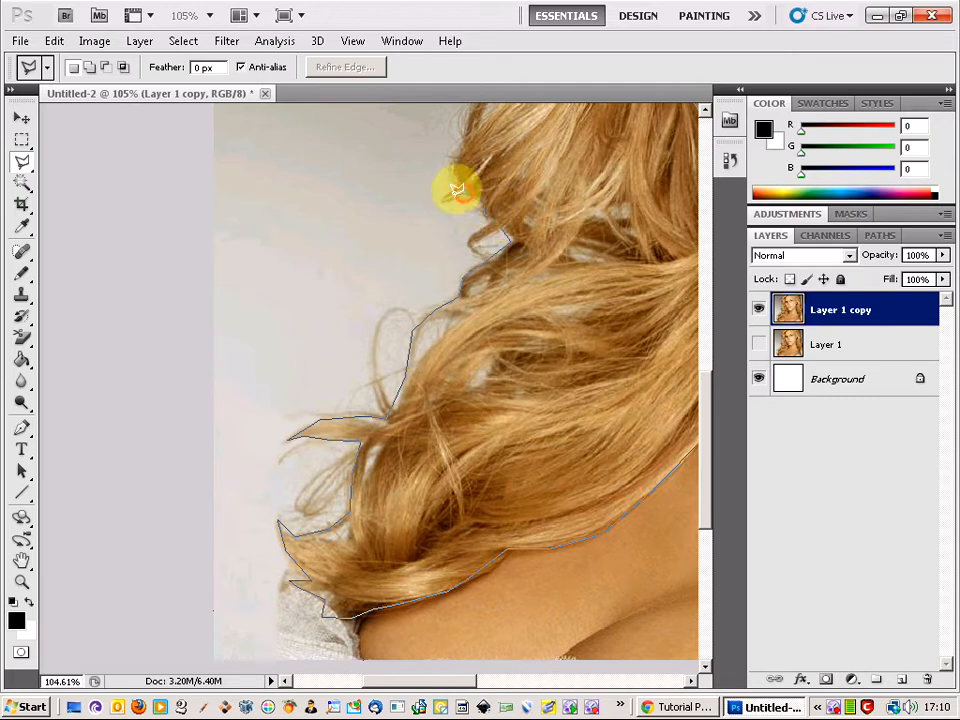
pyautogui.click(452, 163)
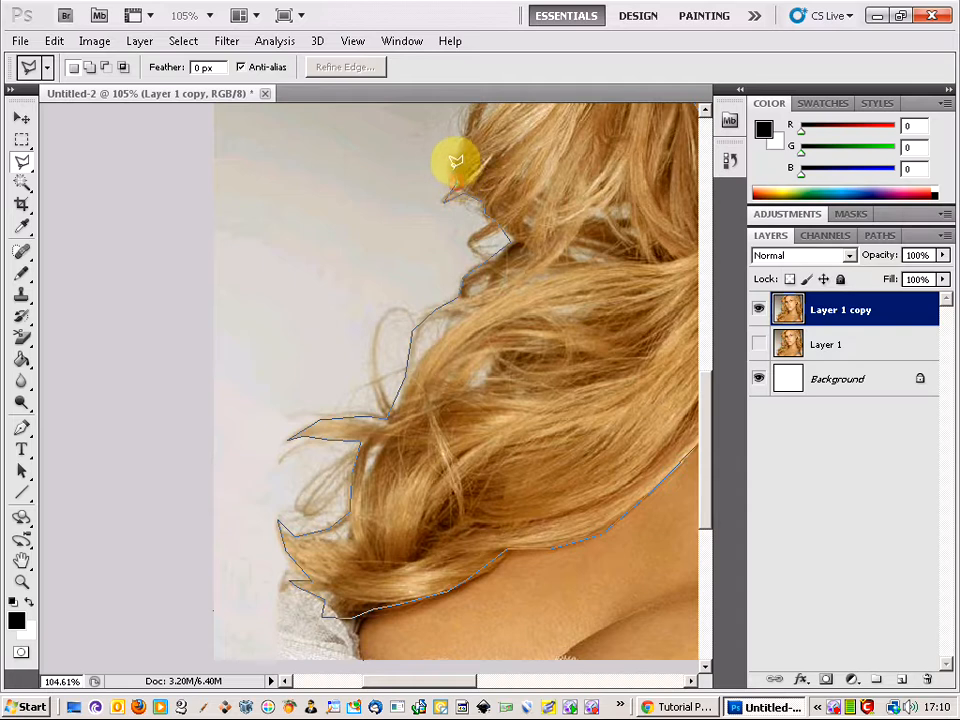
pyautogui.scroll(3, 460, 200)
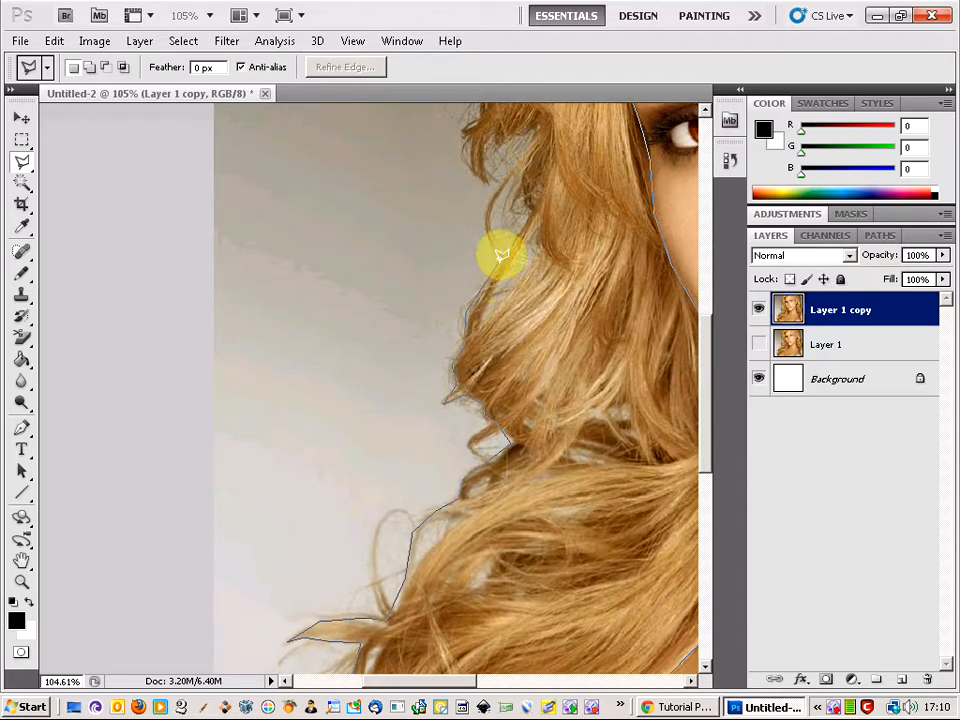
pyautogui.click(524, 186)
pyautogui.click(530, 148)
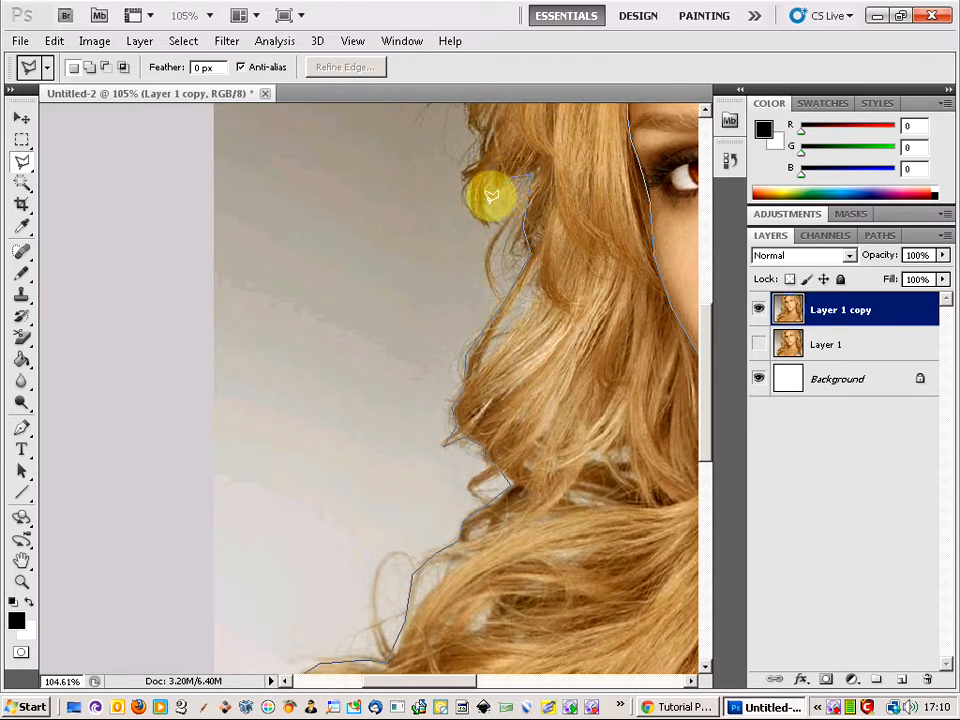
# Trace the lasso outline around the upper outer hair strands towards the image's top edge
pyautogui.click(490, 206)
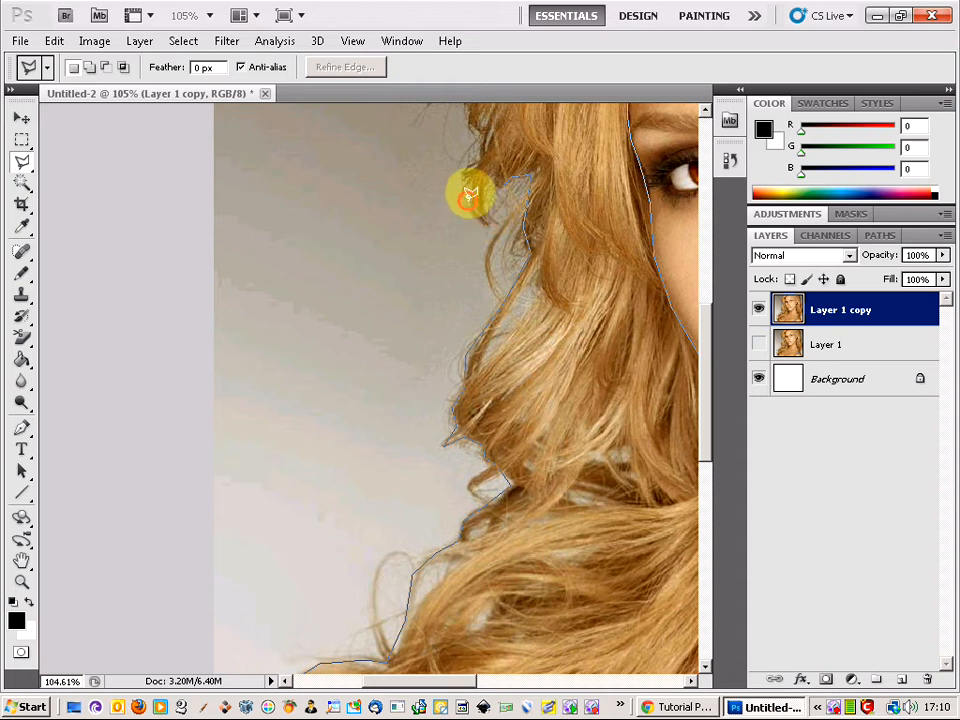
pyautogui.click(468, 175)
pyautogui.scroll(5, 496, 110)
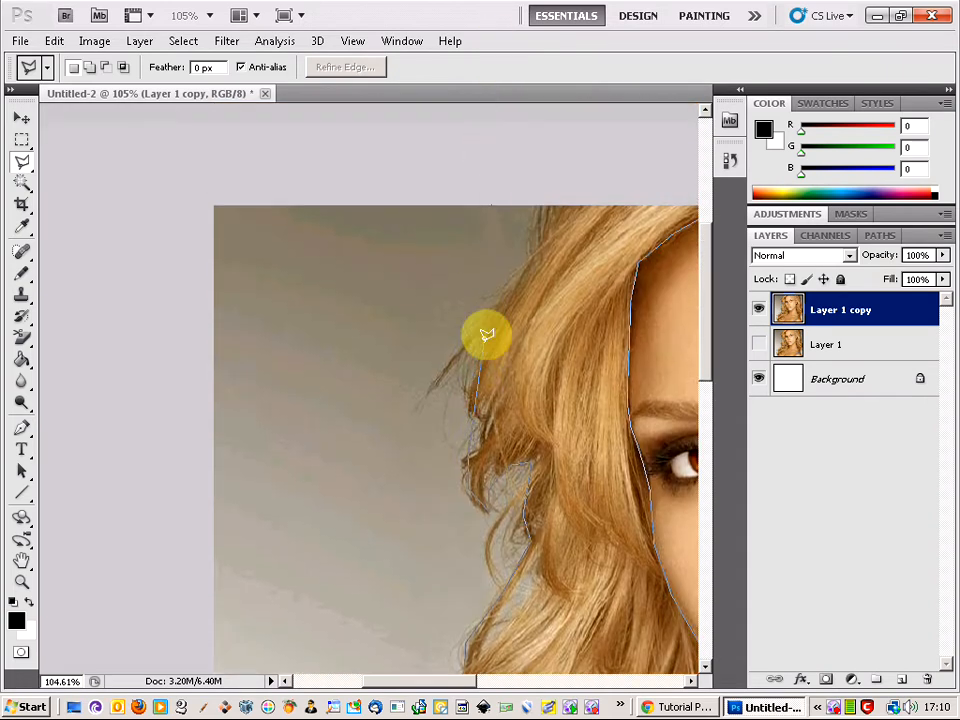
pyautogui.click(481, 441)
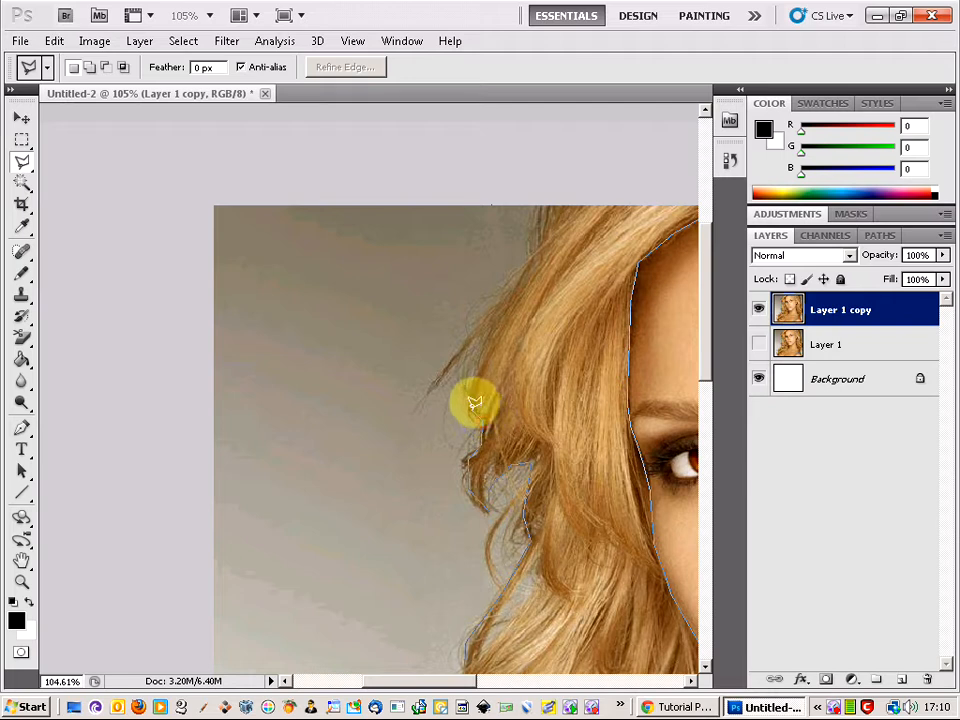
pyautogui.click(469, 402)
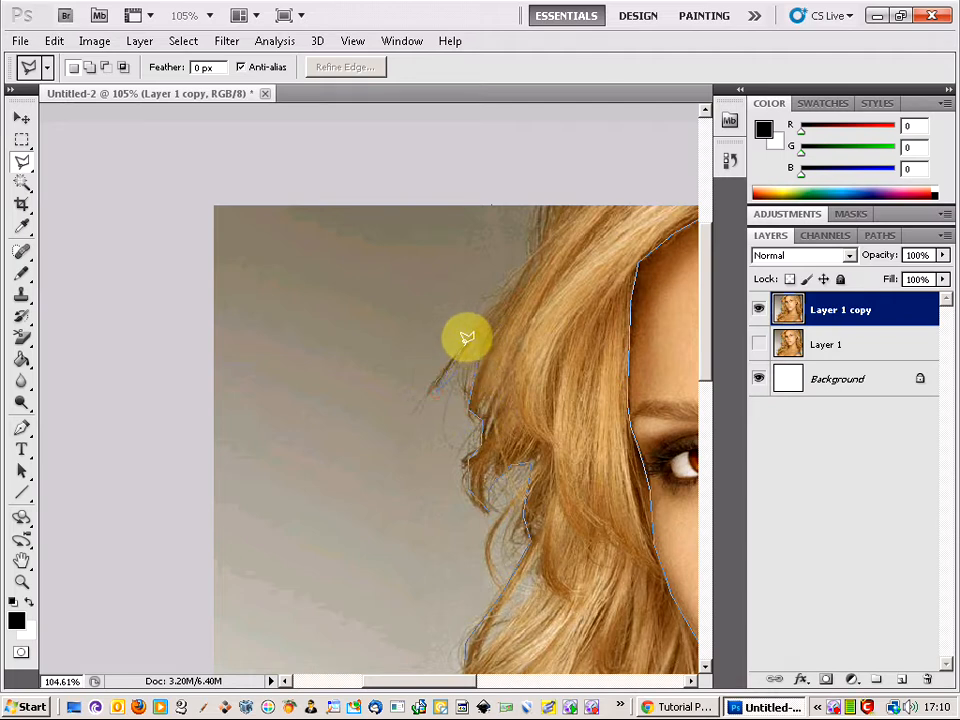
pyautogui.click(539, 244)
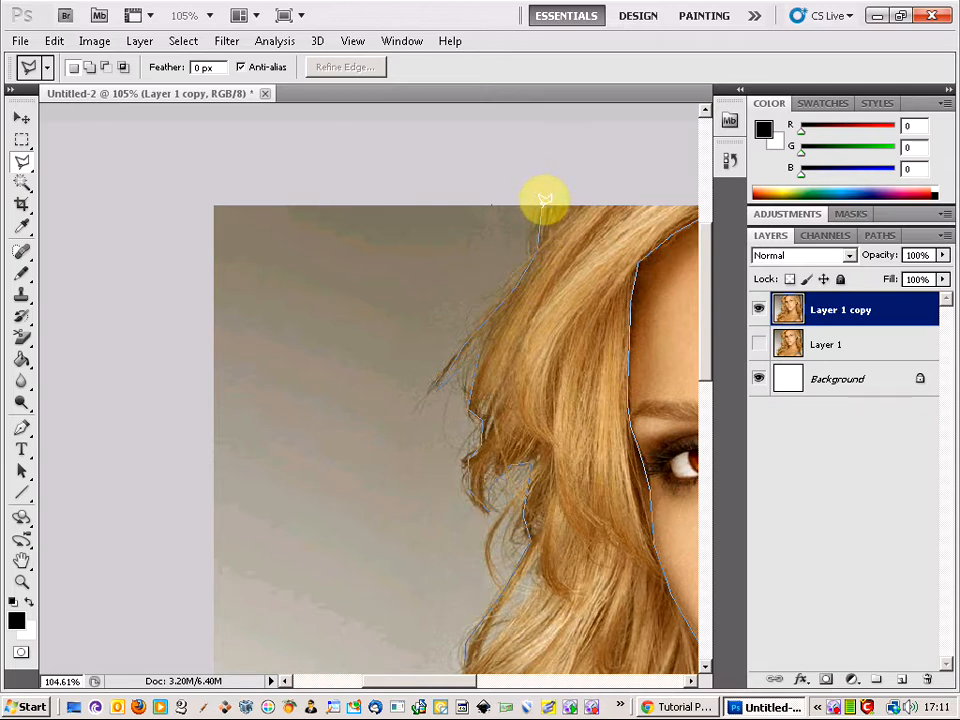
# Close the lasso outline along the image's top edge and cut the selected hair to a new layer
pyautogui.click(545, 202)
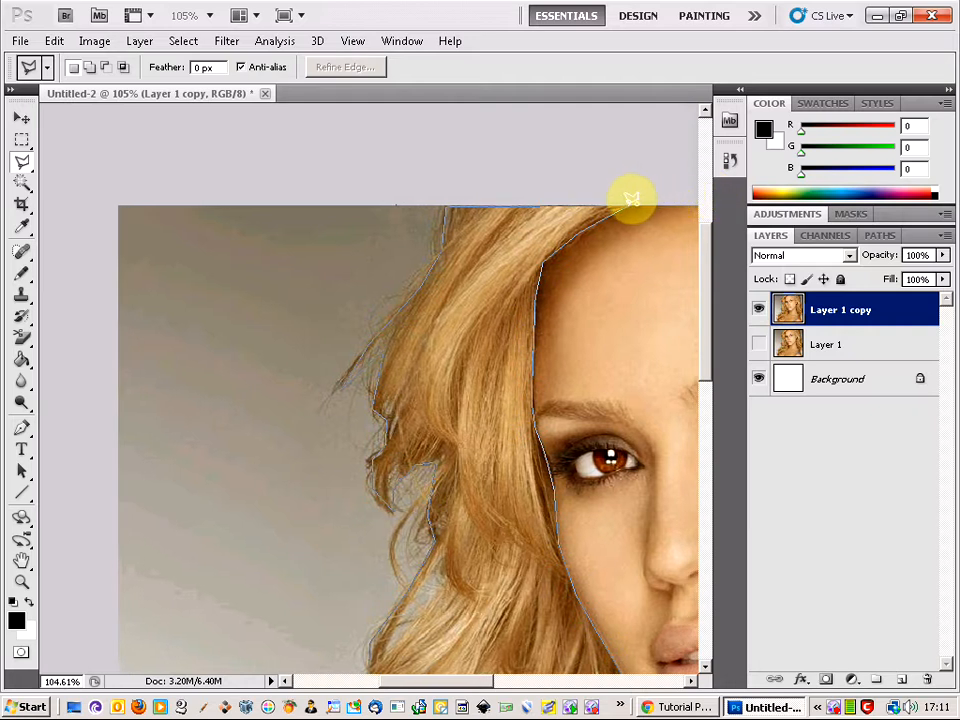
pyautogui.doubleClick(628, 202)
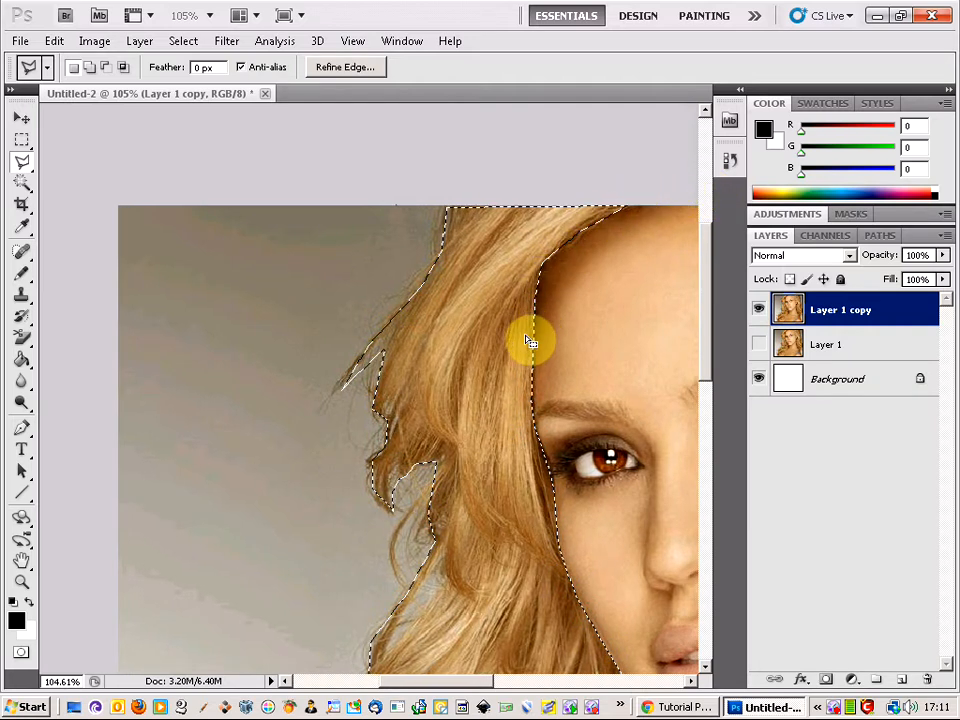
pyautogui.rightClick(471, 360)
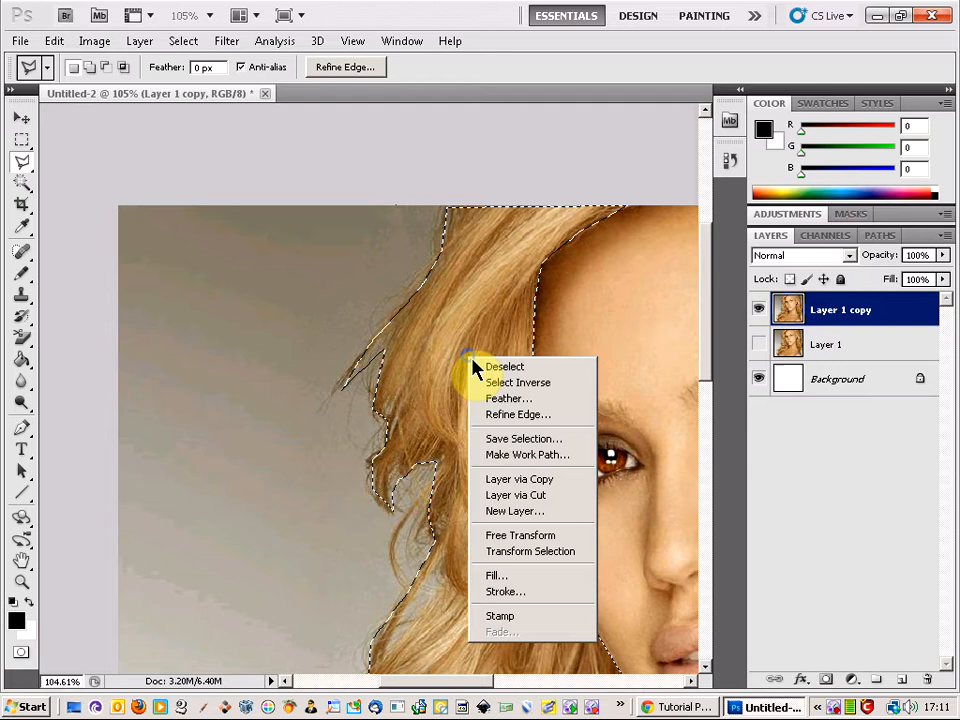
pyautogui.click(540, 497)
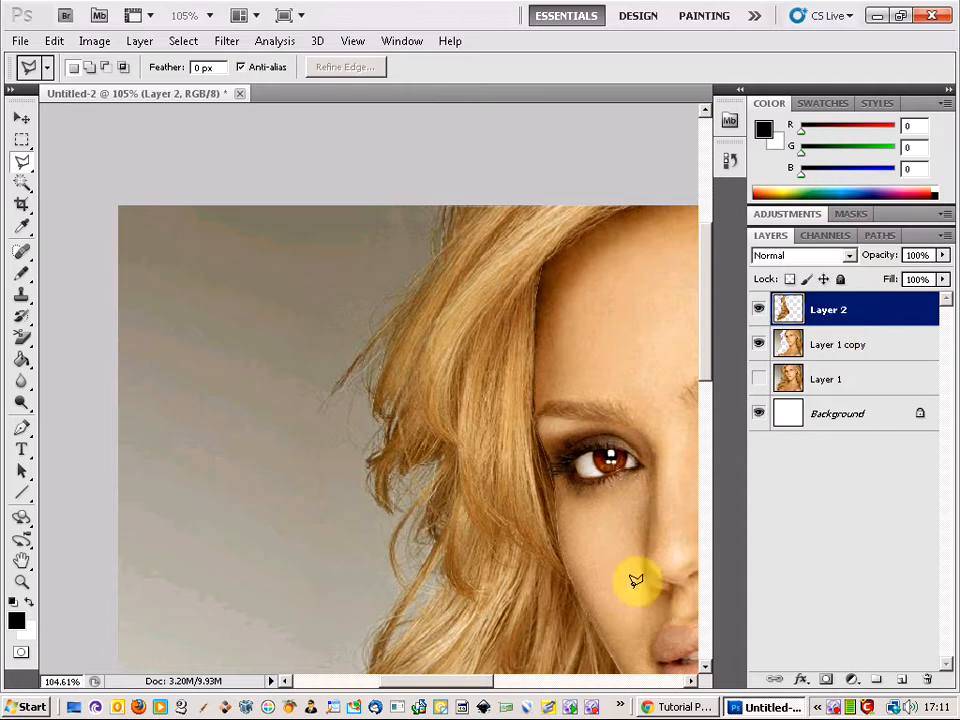
pyautogui.moveTo(411, 690); pyautogui.dragTo(514, 690)
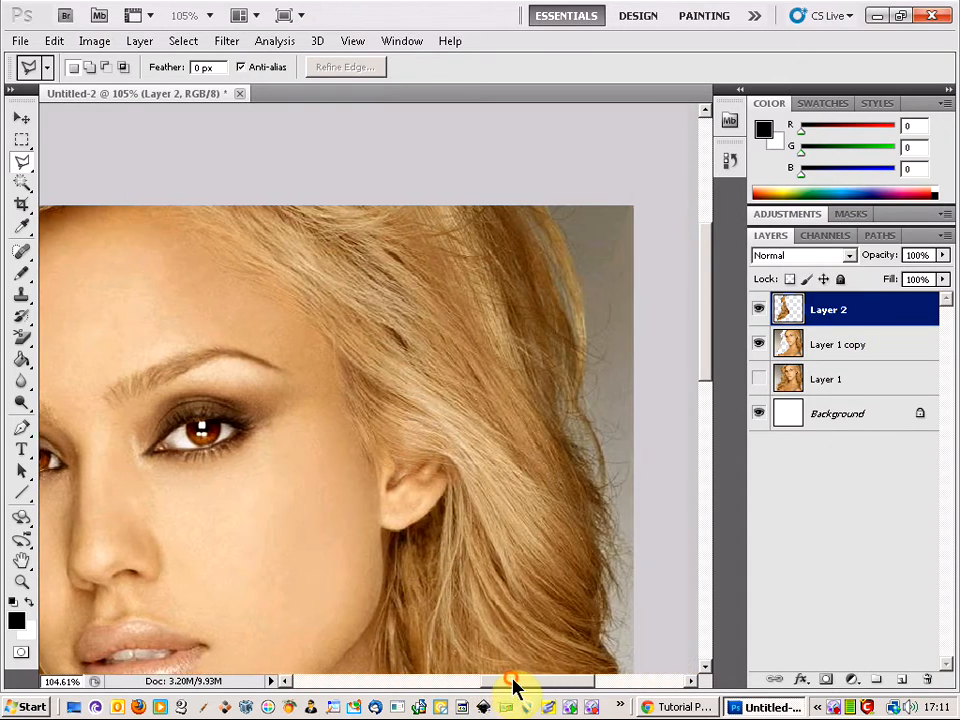
pyautogui.rightClick(836, 708)
pyautogui.click(772, 476)
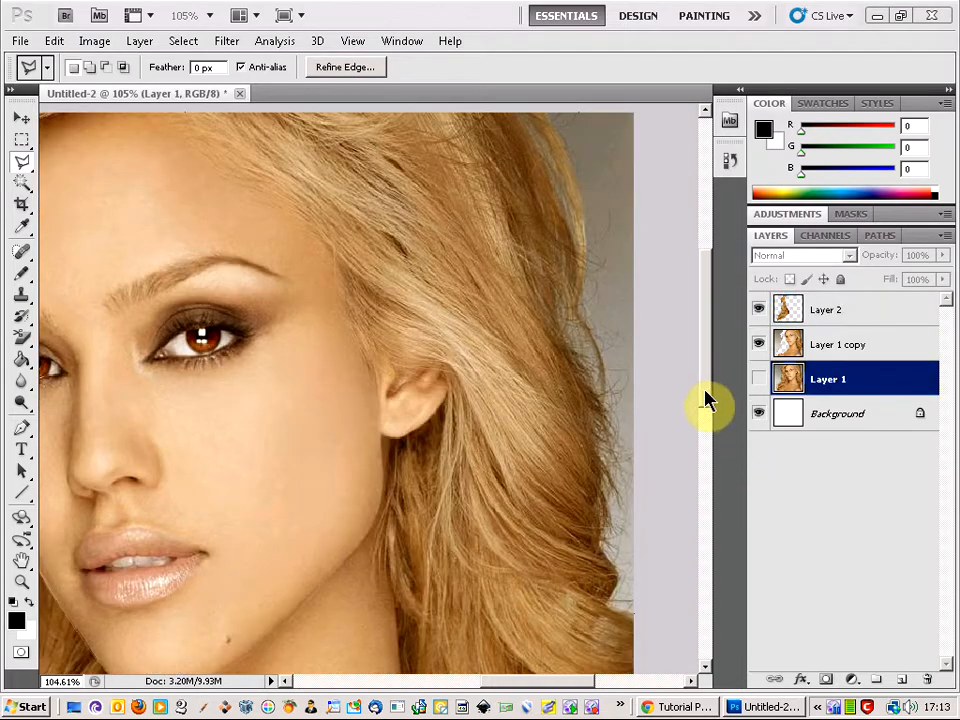
pyautogui.click(702, 383)
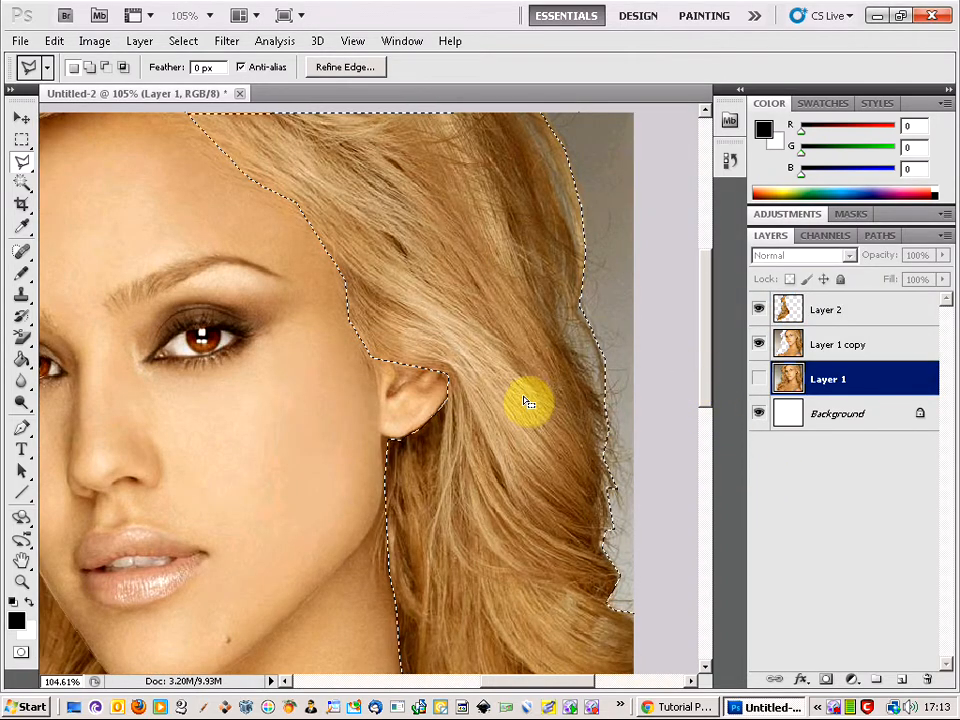
pyautogui.scroll(-3, 528, 402)
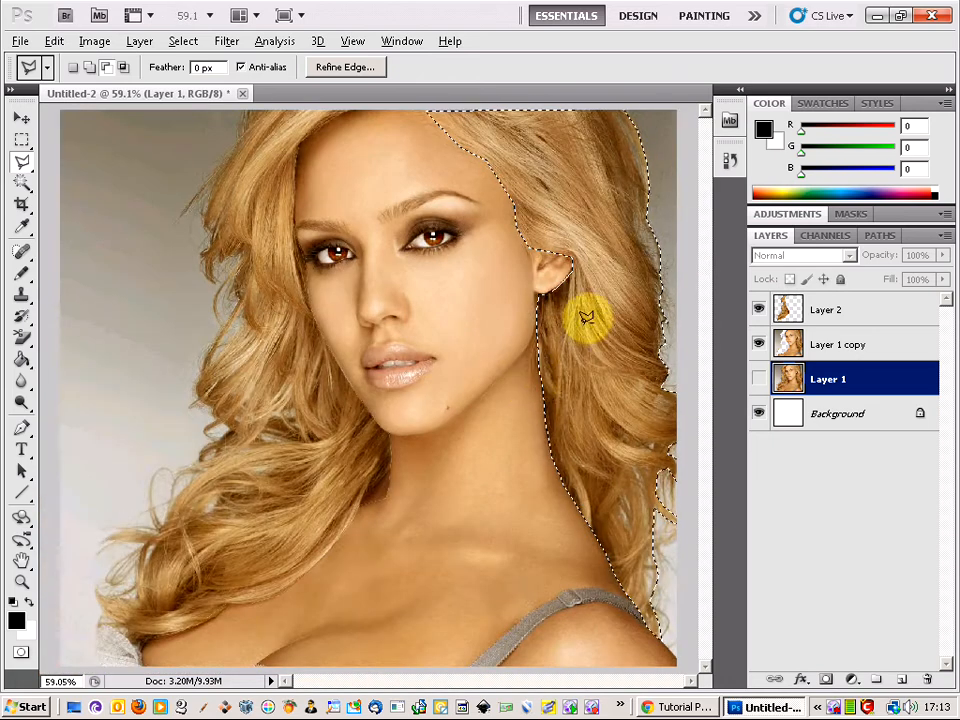
pyautogui.rightClick(592, 340)
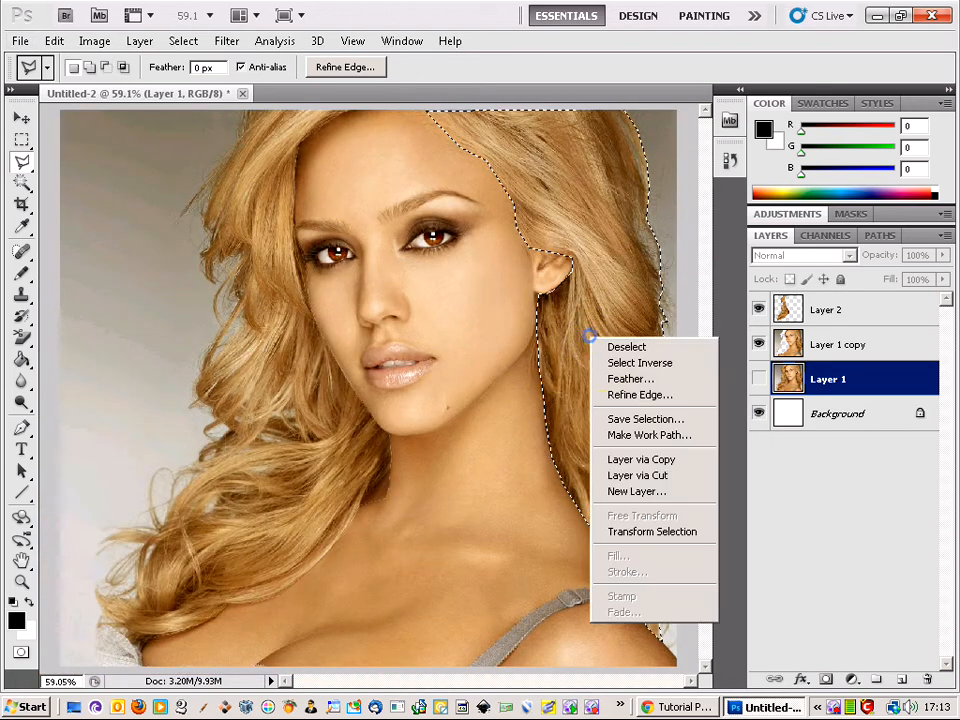
pyautogui.click(632, 476)
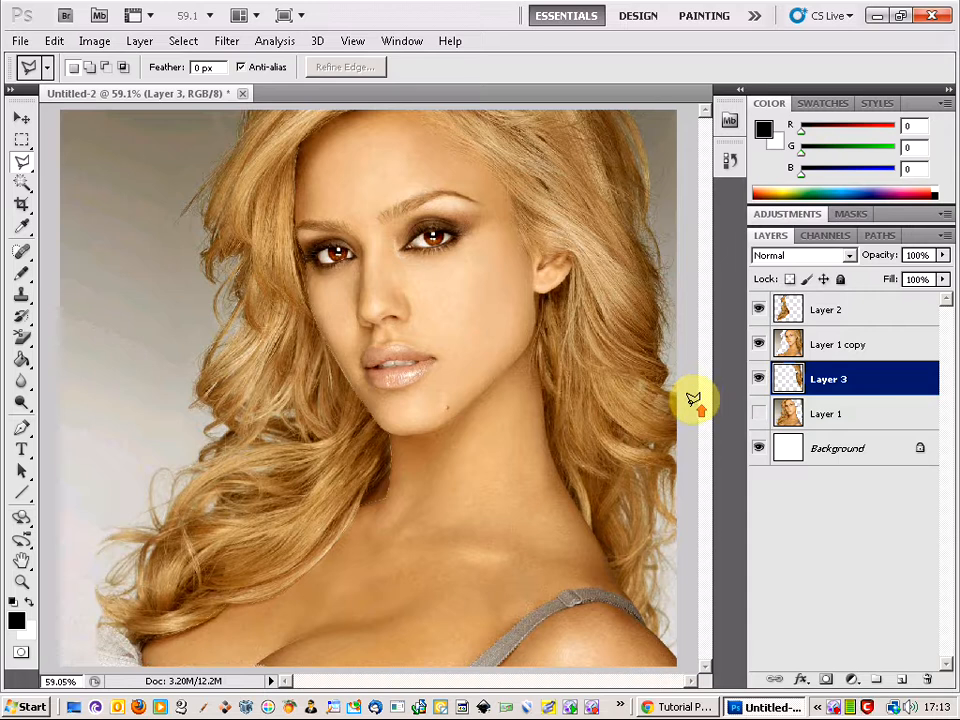
pyautogui.click(758, 379)
# Hide Layer 2 and cut the selected hair out of Layer 1 copy onto a new layer
pyautogui.click(759, 310)
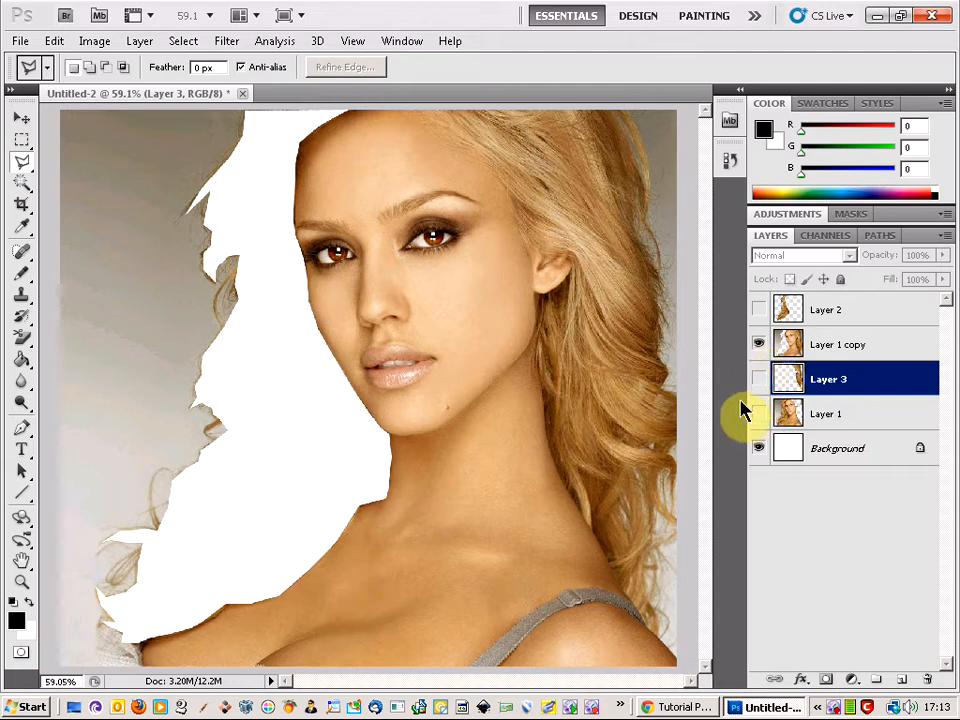
pyautogui.click(843, 347)
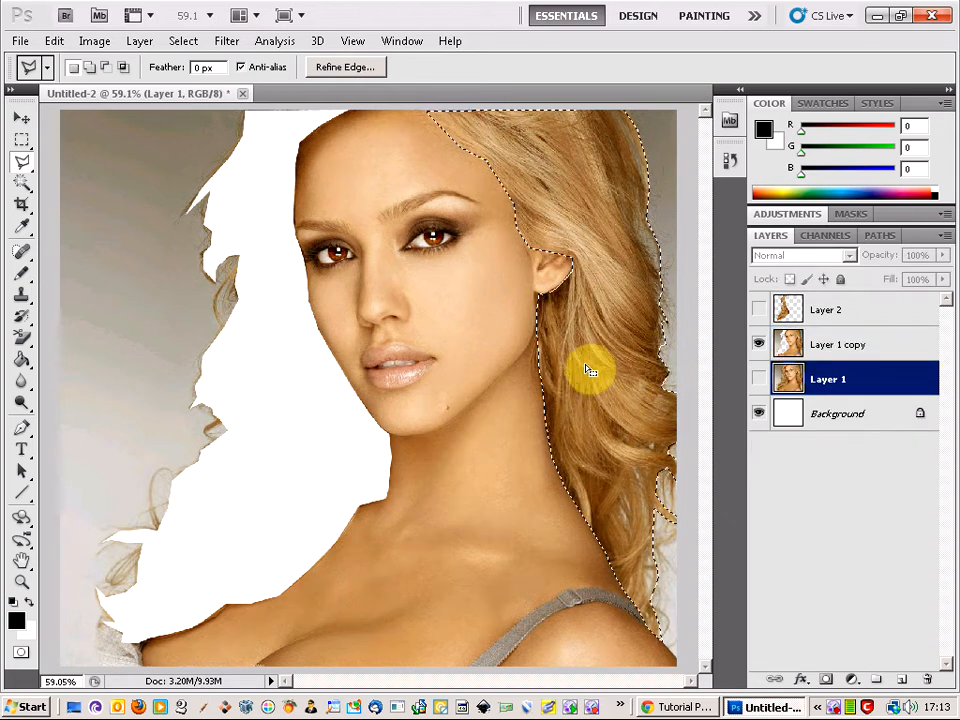
pyautogui.click(853, 347)
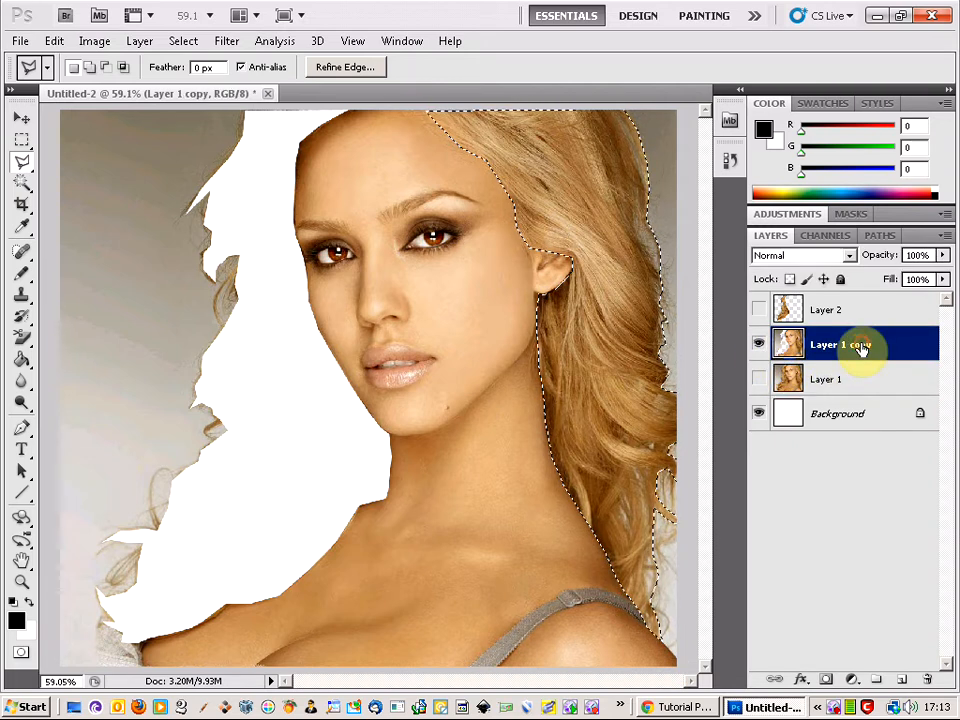
pyautogui.rightClick(618, 370)
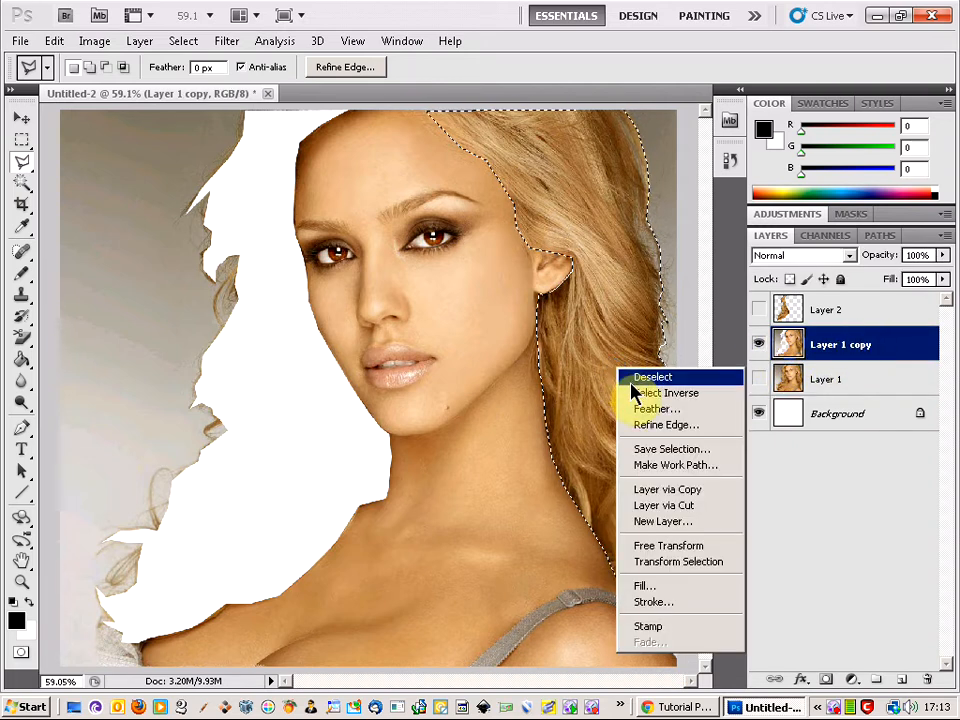
pyautogui.click(663, 505)
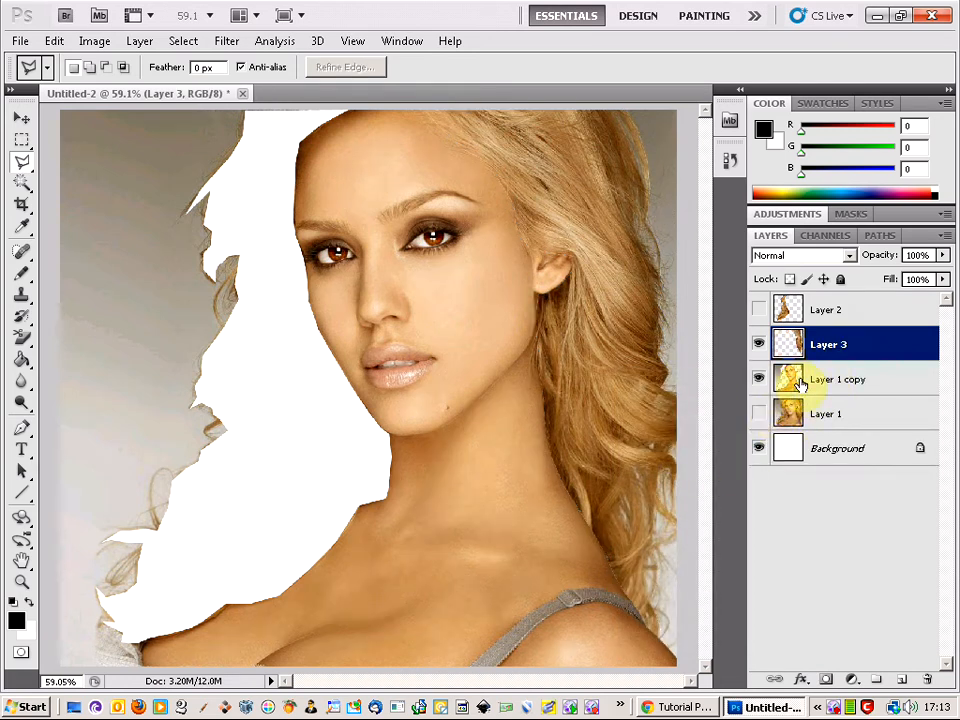
# Make Layer 1 copy the active layer, check the cut-out hair without it, and hide Layer 3
pyautogui.click(779, 386)
pyautogui.click(758, 380)
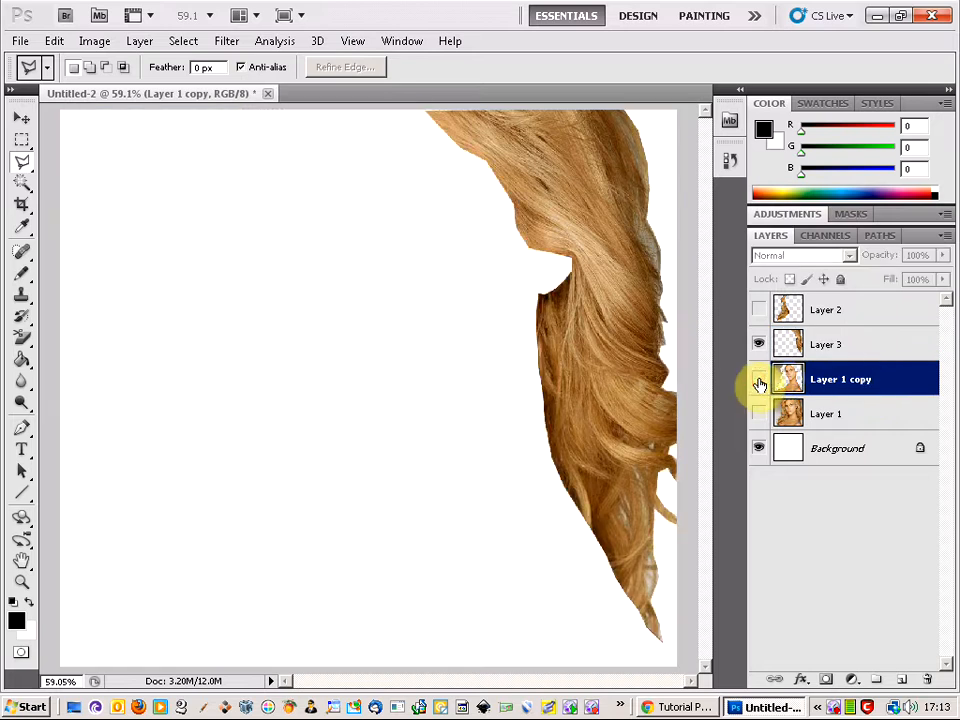
pyautogui.click(758, 380)
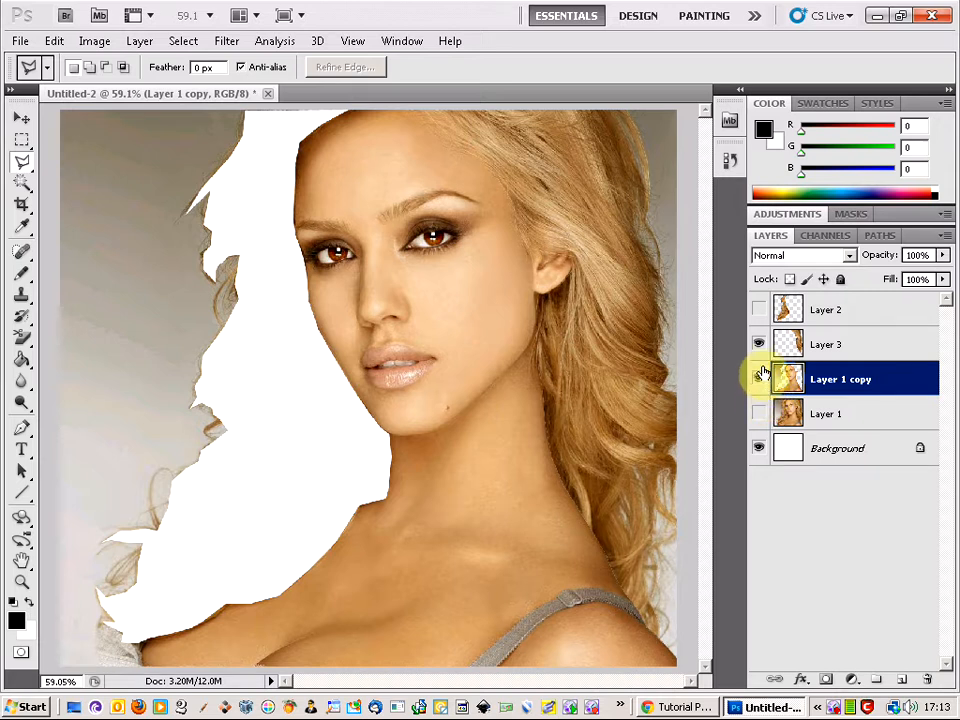
pyautogui.click(758, 343)
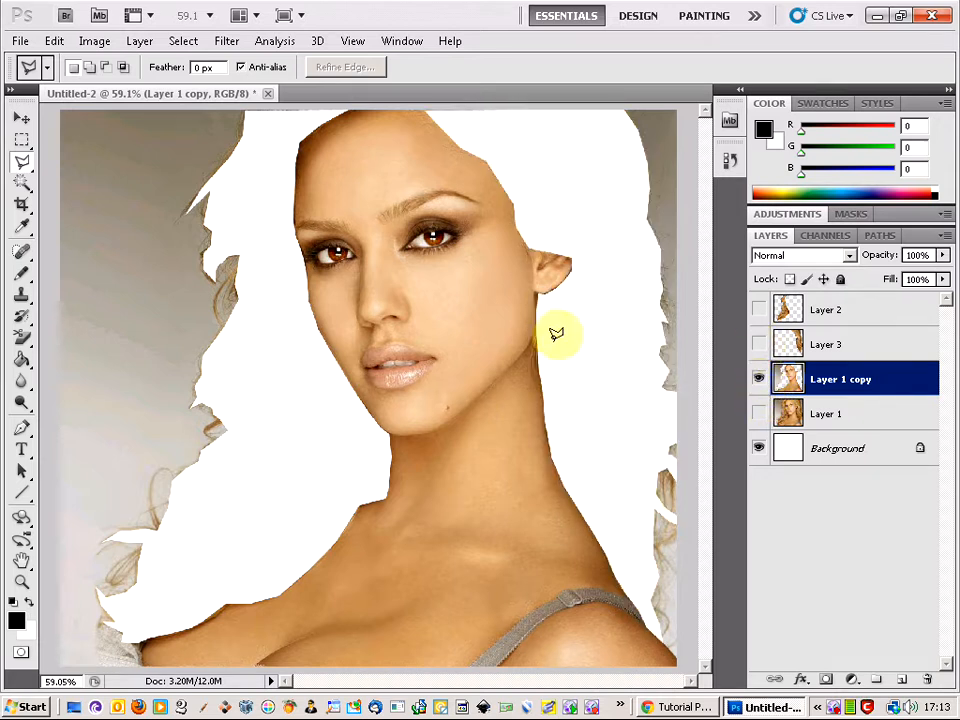
# Erase the remaining backdrop and stray hair on both sides of the figure on Layer 1 copy with the Eraser Tool
pyautogui.scroll(-3, 435, 337)
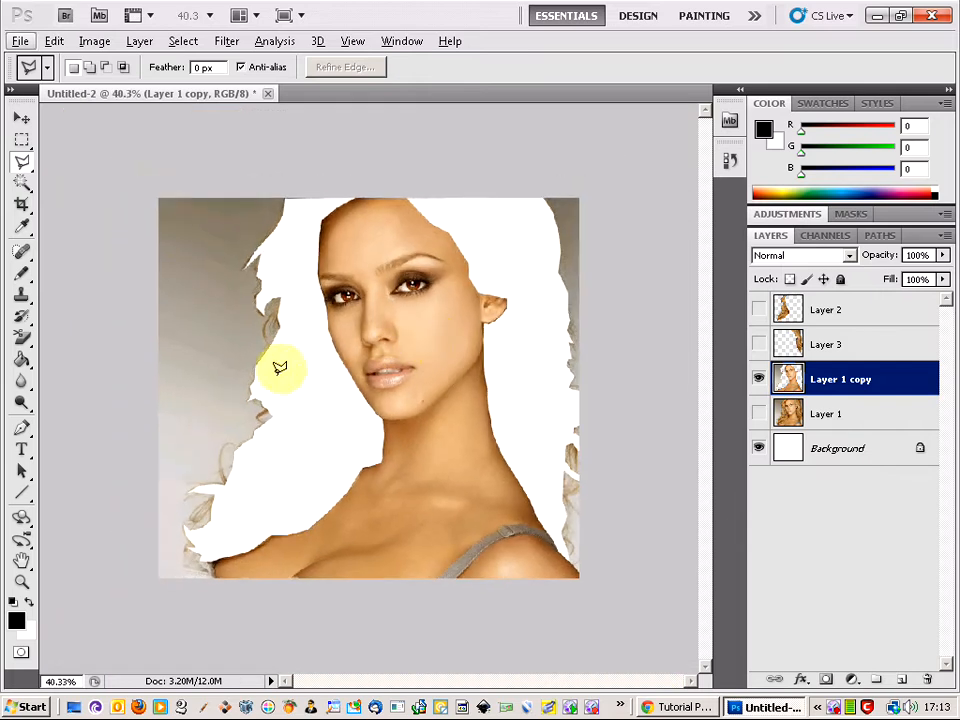
pyautogui.click(22, 343)
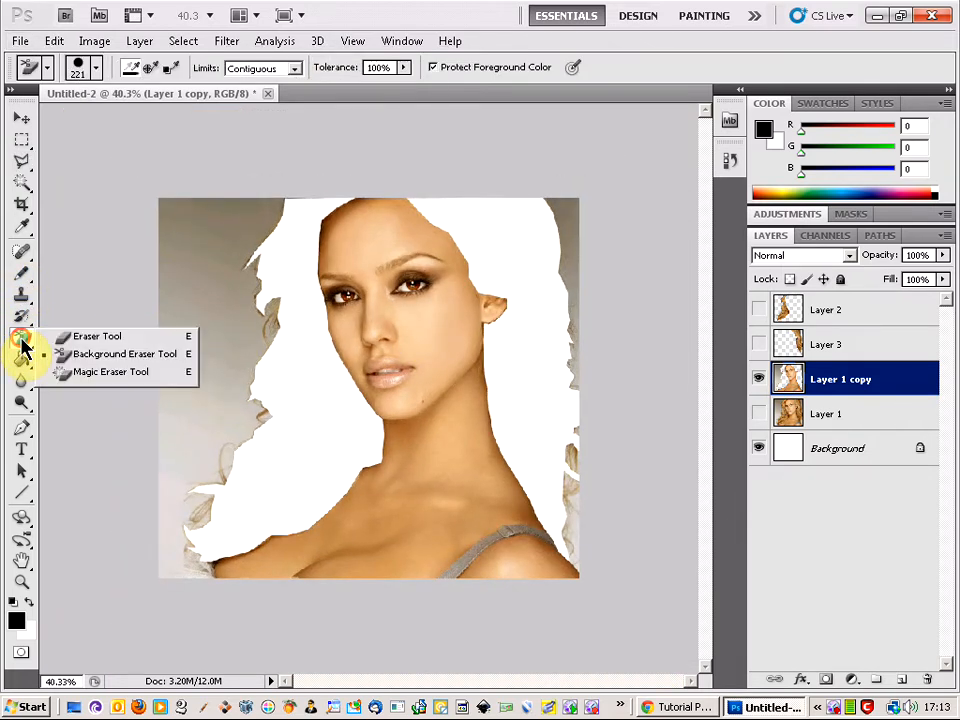
pyautogui.click(80, 337)
pyautogui.moveTo(267, 287)
pyautogui.mouseDown()
pyautogui.moveTo(276, 185)
pyautogui.moveTo(255, 256)
pyautogui.moveTo(253, 135)
pyautogui.moveTo(244, 240)
pyautogui.moveTo(217, 282)
pyautogui.moveTo(181, 189)
pyautogui.mouseUp()
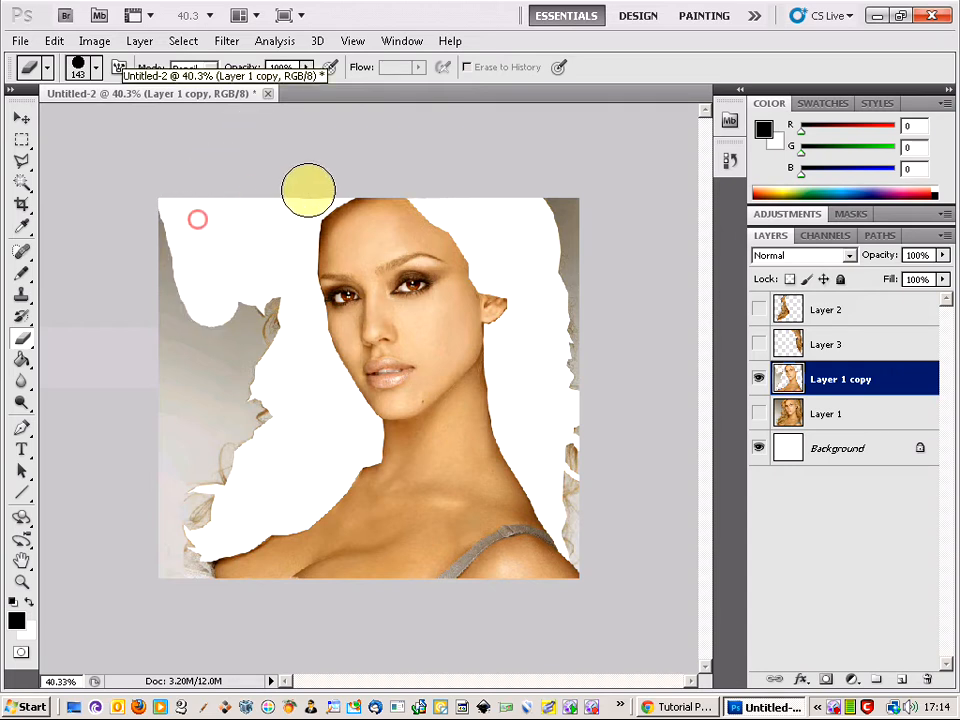
pyautogui.moveTo(329, 176)
pyautogui.mouseDown()
pyautogui.moveTo(192, 201)
pyautogui.moveTo(161, 242)
pyautogui.moveTo(178, 376)
pyautogui.moveTo(258, 299)
pyautogui.moveTo(279, 341)
pyautogui.moveTo(229, 308)
pyautogui.moveTo(186, 303)
pyautogui.moveTo(274, 404)
pyautogui.moveTo(255, 352)
pyautogui.moveTo(269, 456)
pyautogui.moveTo(231, 456)
pyautogui.moveTo(191, 411)
pyautogui.moveTo(248, 435)
pyautogui.moveTo(143, 367)
pyautogui.moveTo(160, 459)
pyautogui.moveTo(221, 489)
pyautogui.moveTo(183, 567)
pyautogui.mouseUp()
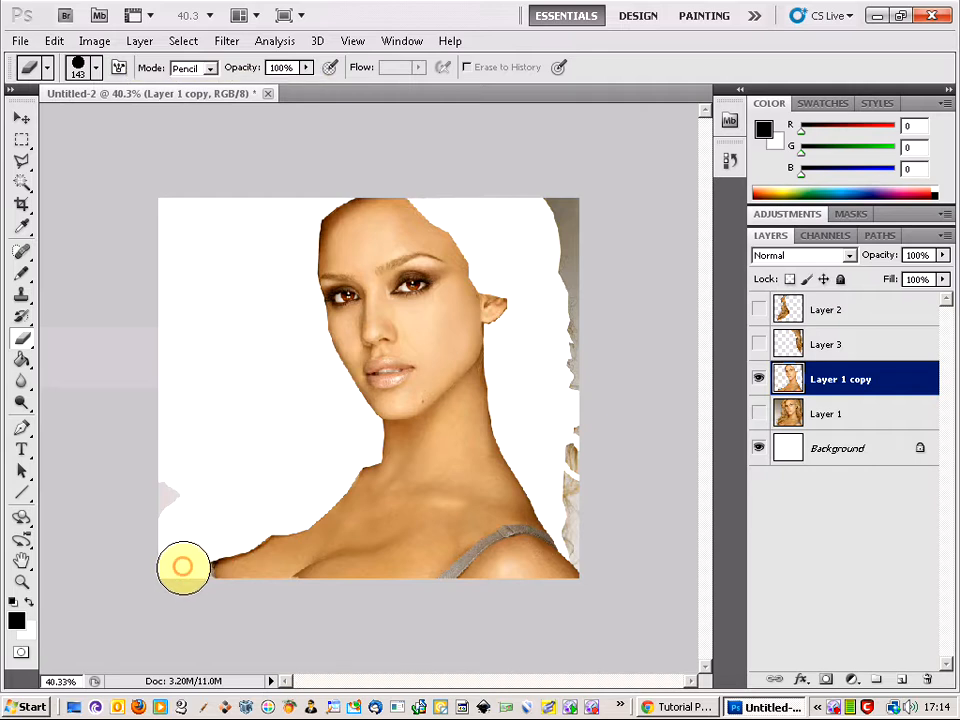
pyautogui.moveTo(161, 525); pyautogui.dragTo(163, 488)
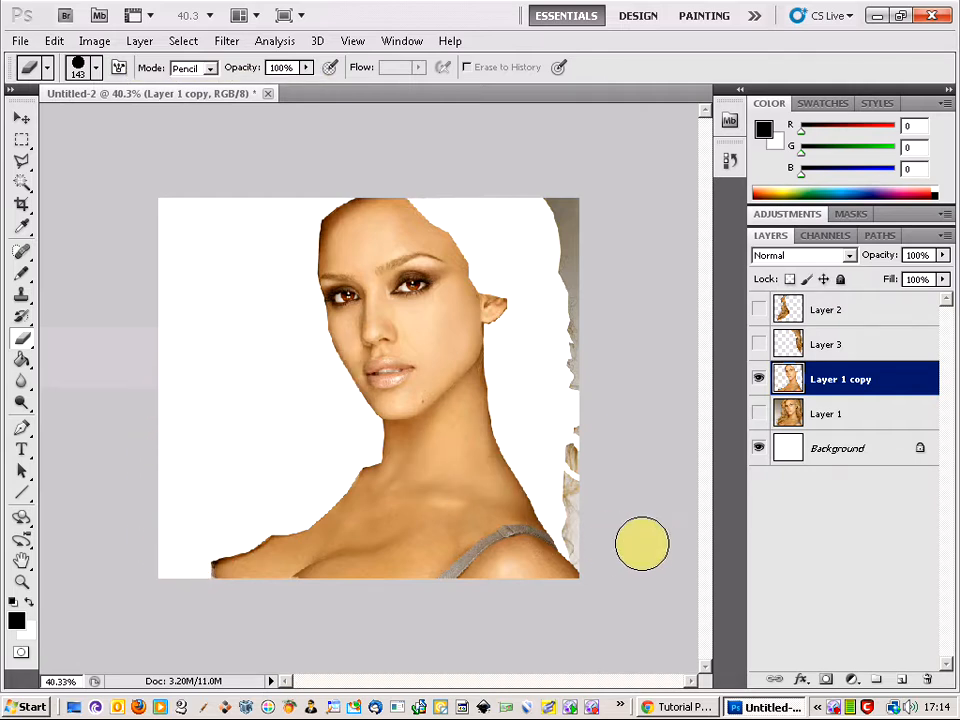
pyautogui.moveTo(593, 548)
pyautogui.mouseDown()
pyautogui.moveTo(576, 231)
pyautogui.moveTo(560, 187)
pyautogui.moveTo(476, 161)
pyautogui.mouseUp()
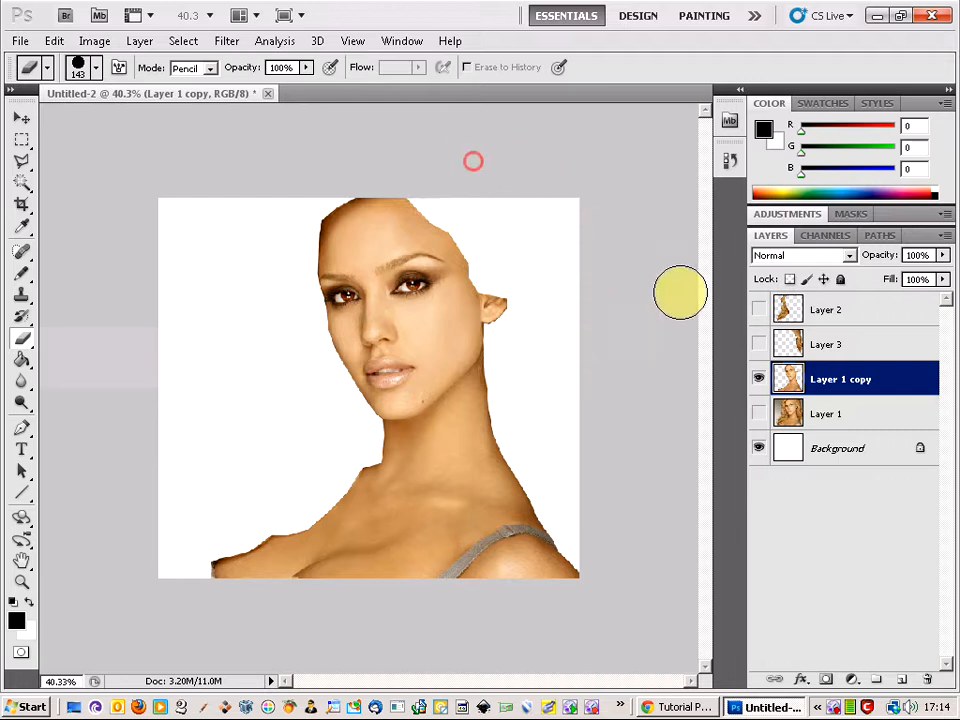
# Preview the cleaned figure together with the hair on Layer 3 and Layer 2, and hide both hair layers again
pyautogui.click(759, 344)
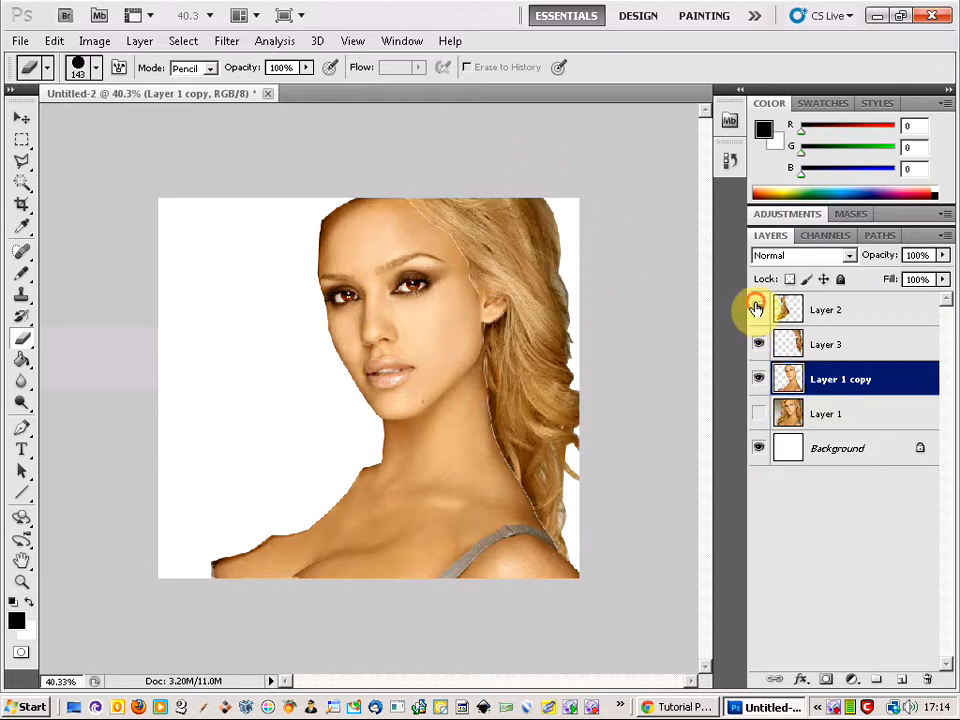
pyautogui.click(757, 309)
pyautogui.click(758, 309)
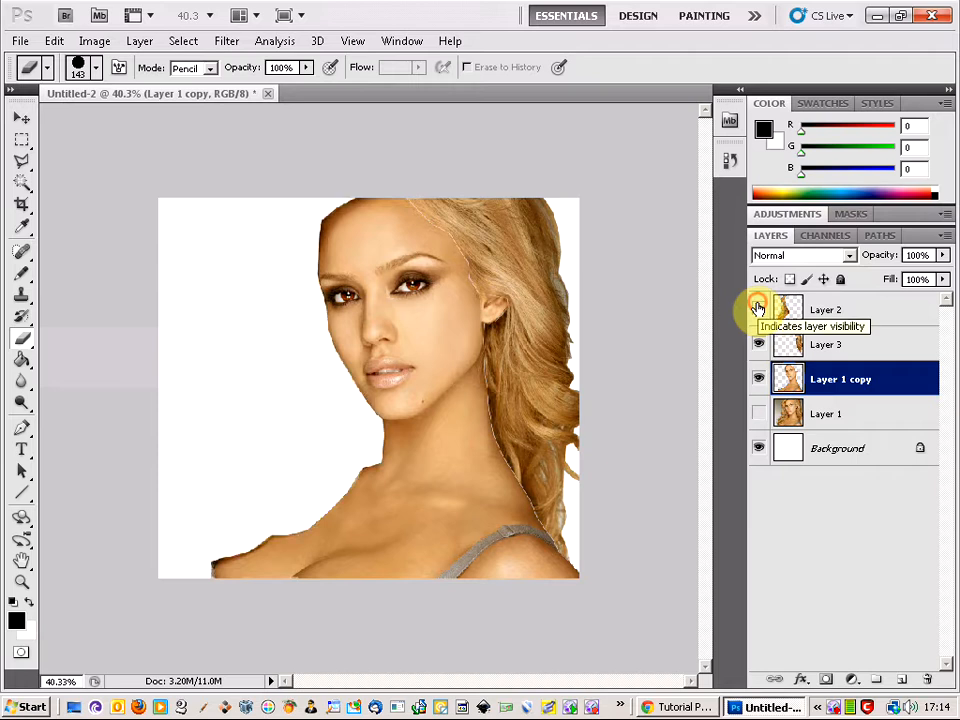
pyautogui.click(757, 345)
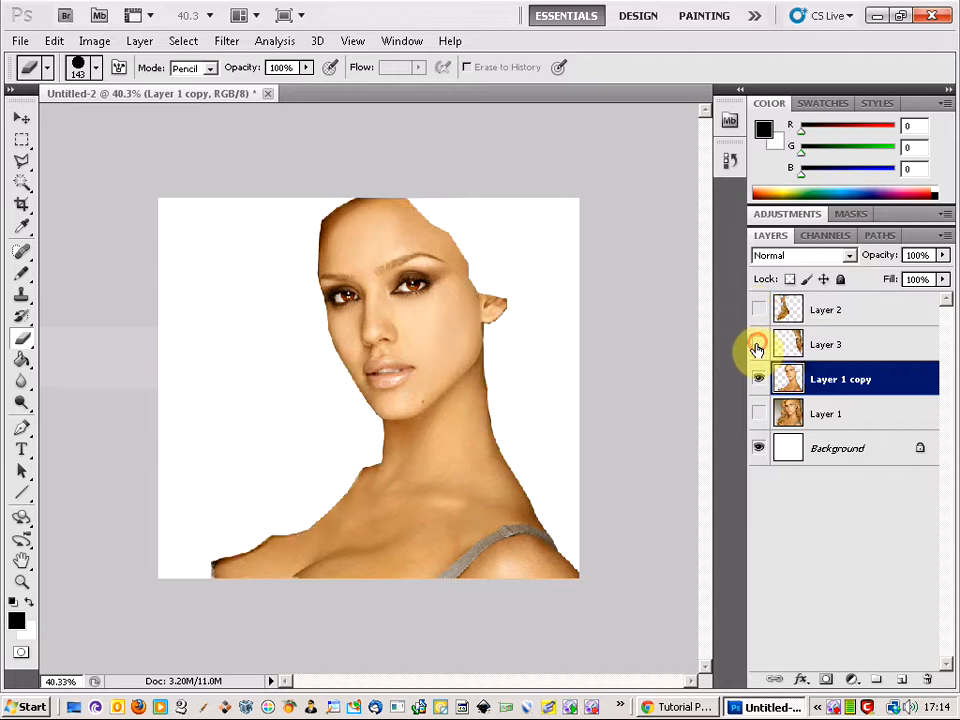
# Open the Stamp sketch filter for Layer 1 copy and set Light/Dark Balance to 13 and Smoothness to 1
pyautogui.click(226, 42)
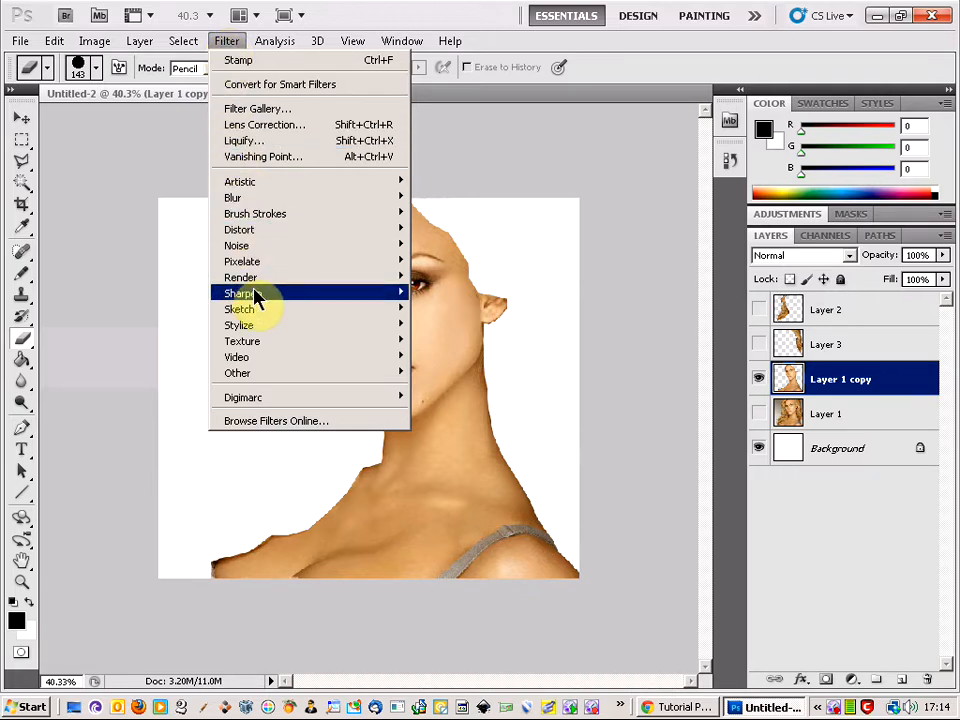
pyautogui.moveTo(255, 294)
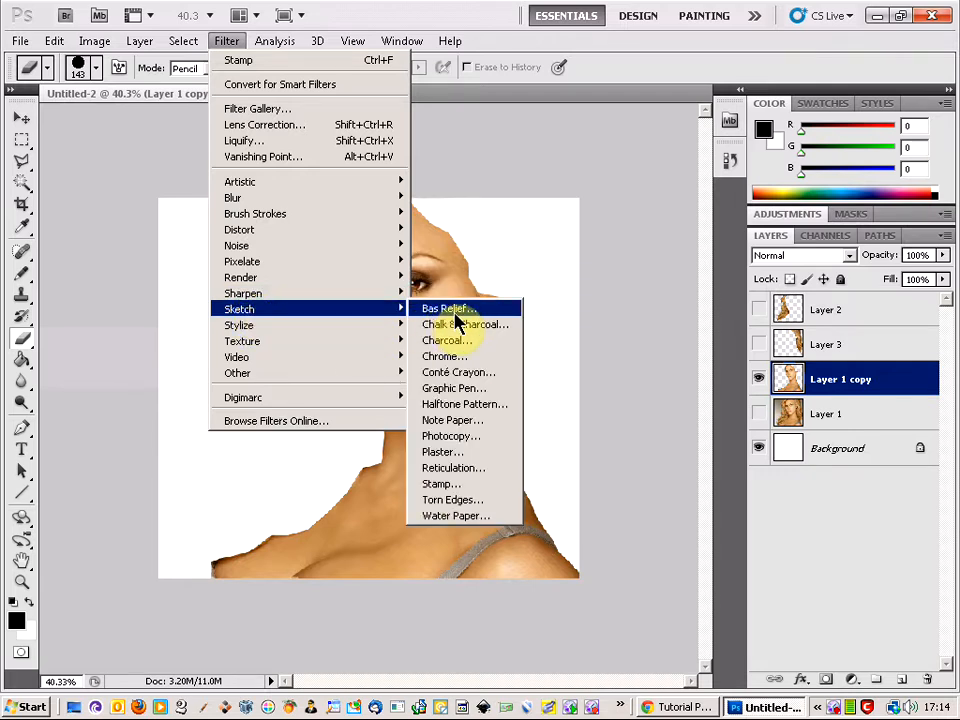
pyautogui.click(461, 487)
pyautogui.scroll(-13, 192, 443)
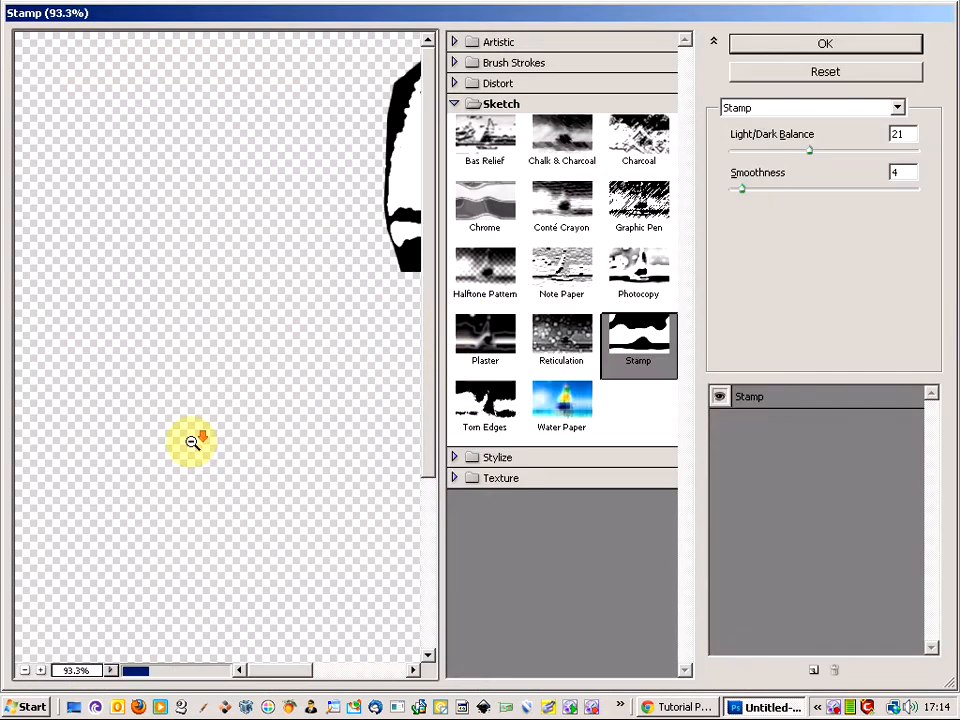
pyautogui.scroll(-4, 192, 443)
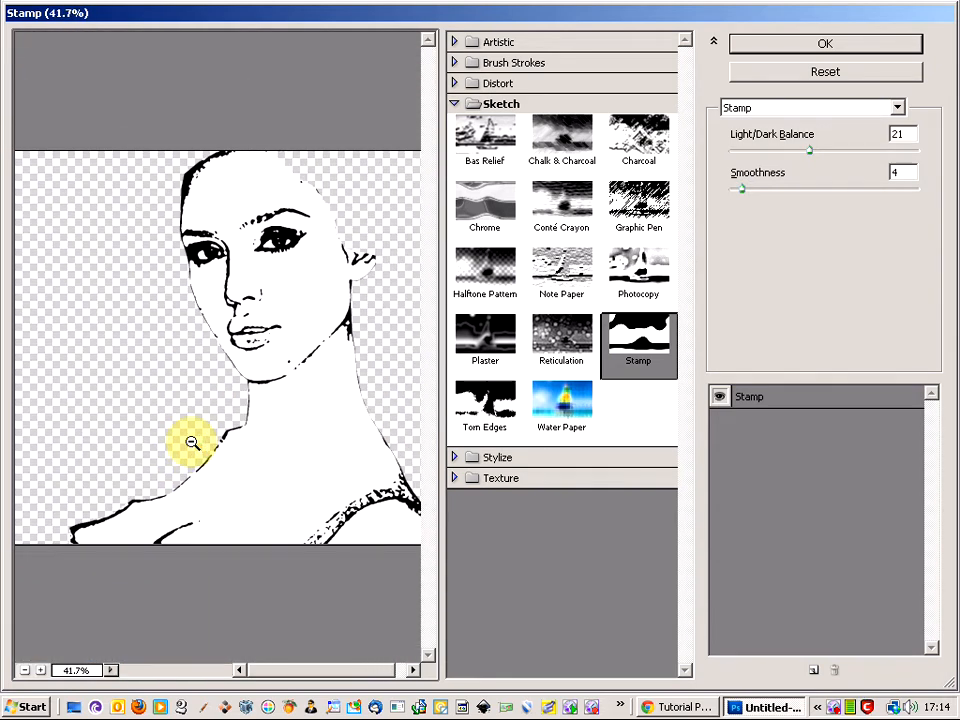
pyautogui.scroll(-1, 192, 443)
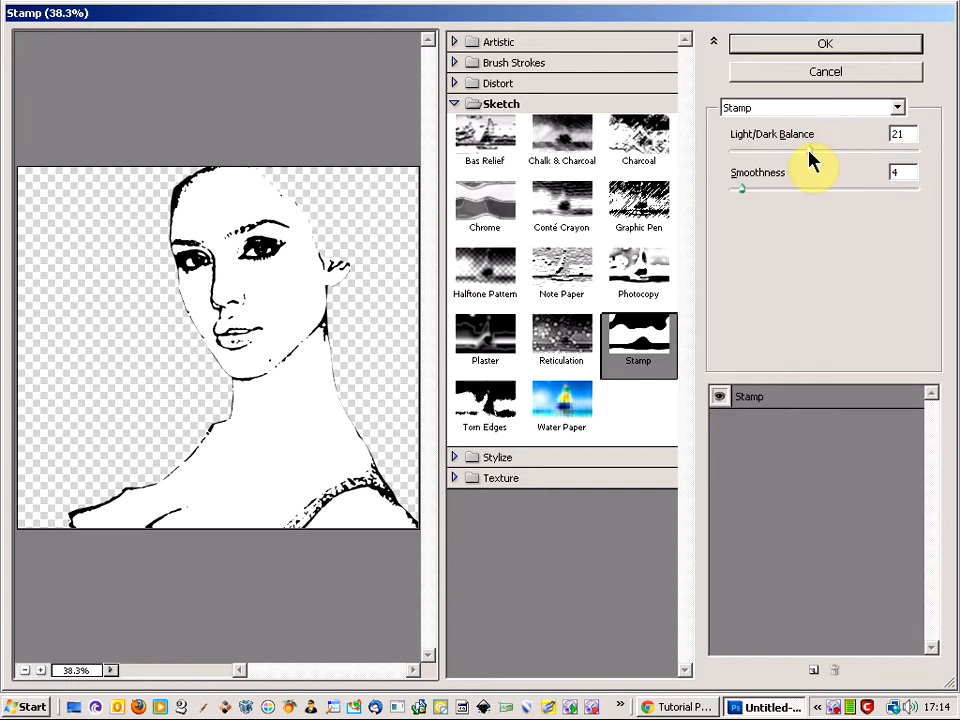
pyautogui.moveTo(809, 149); pyautogui.dragTo(778, 149)
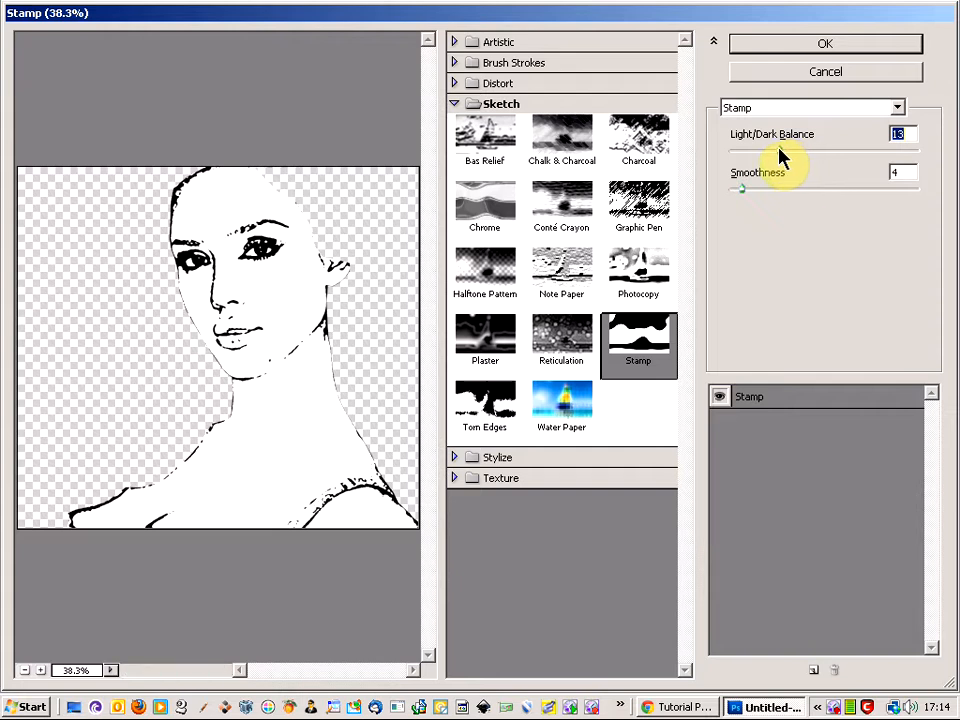
pyautogui.click(745, 190)
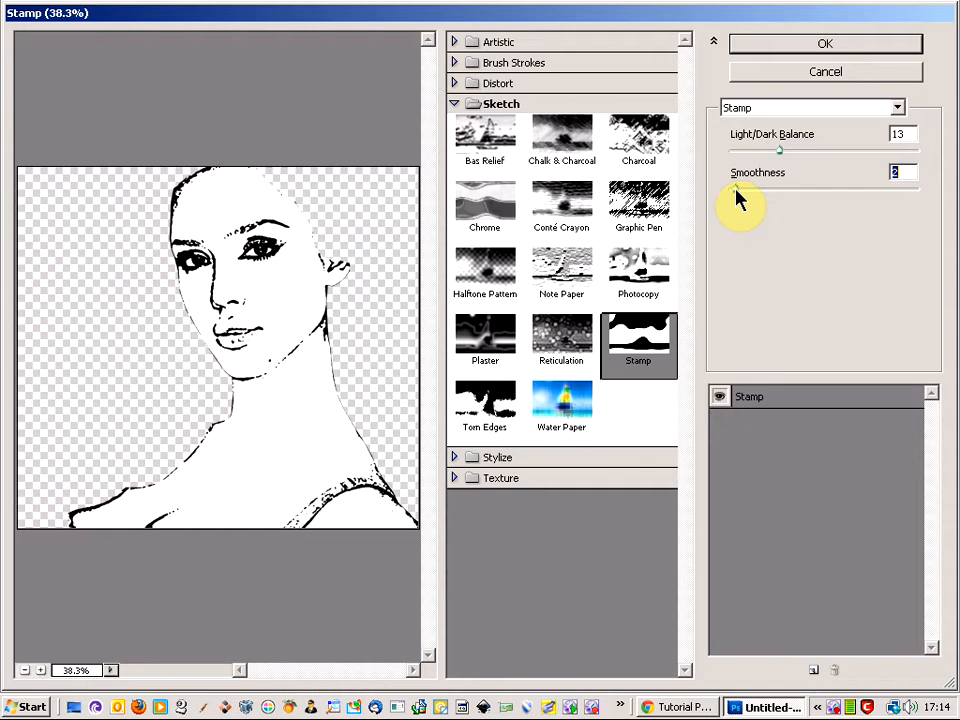
pyautogui.moveTo(737, 190); pyautogui.dragTo(739, 191)
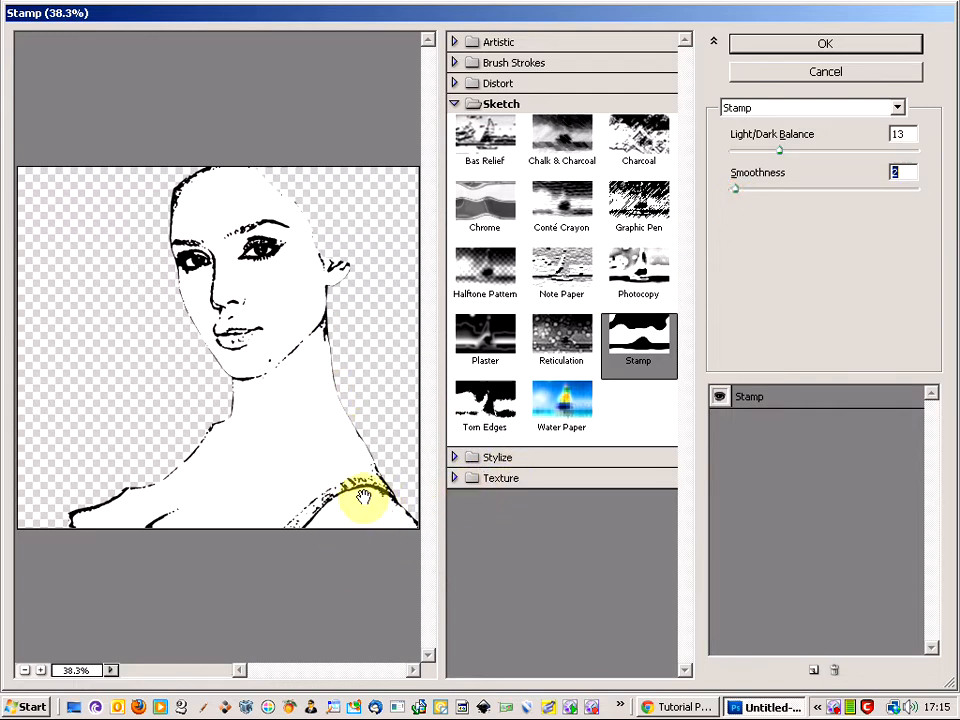
pyautogui.press('Down')
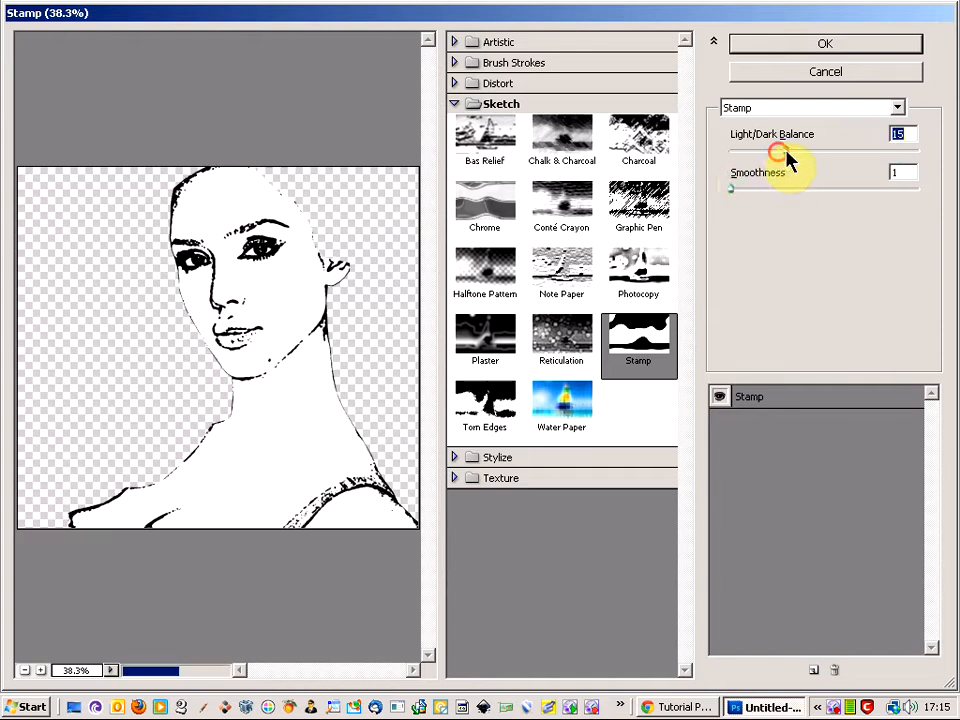
# Lower the Stamp filter's Light/Dark Balance to 9, keep Smoothness at 1, and apply the filter
pyautogui.moveTo(786, 153); pyautogui.dragTo(772, 153)
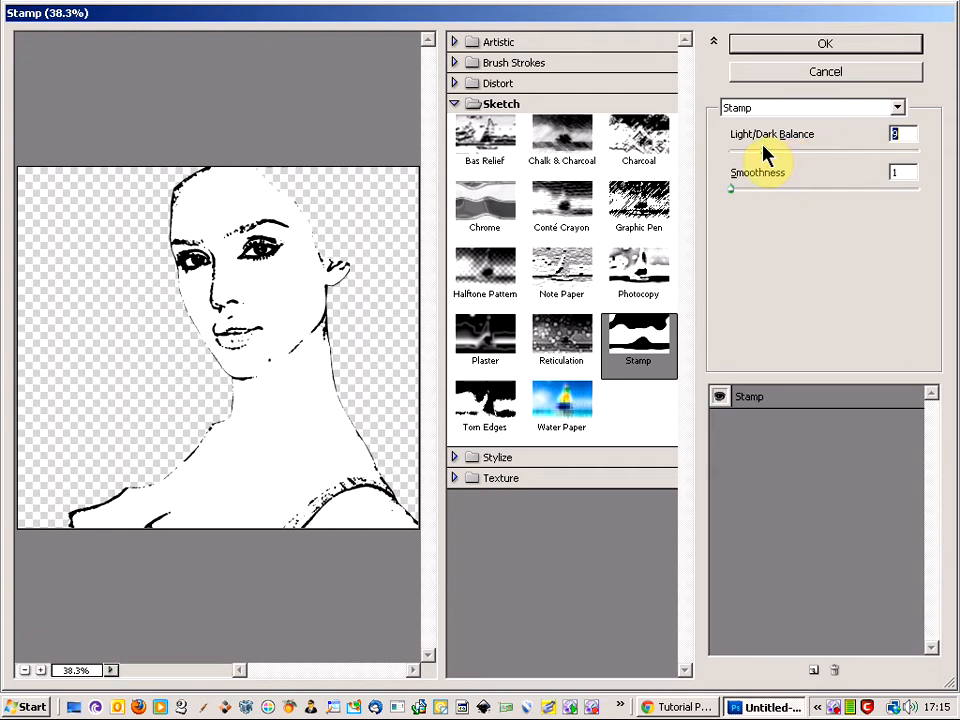
pyautogui.moveTo(765, 153); pyautogui.dragTo(758, 153)
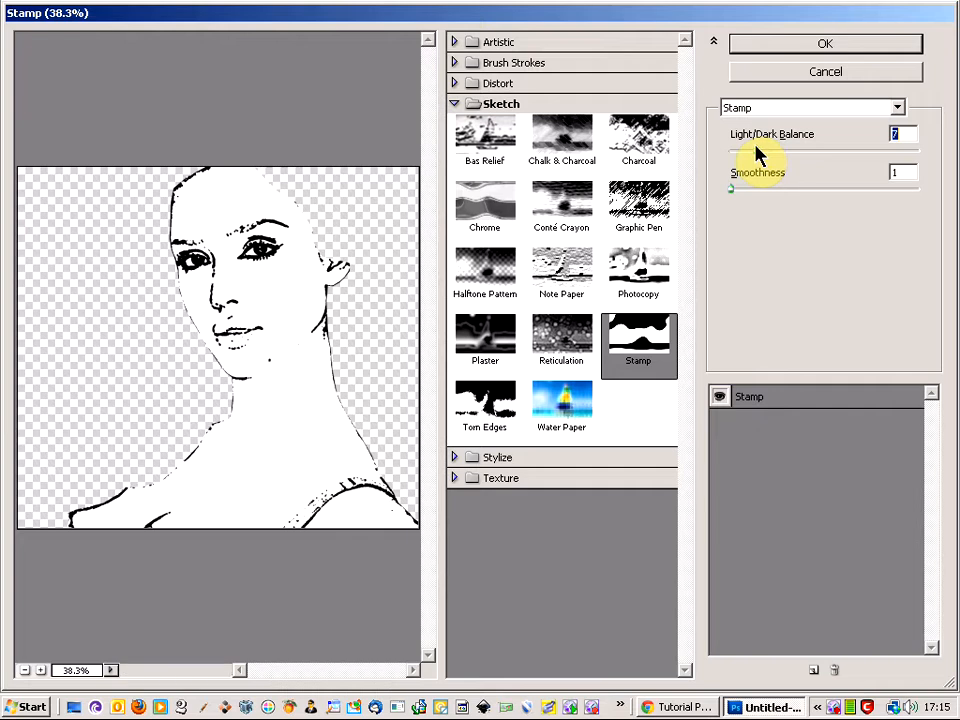
pyautogui.moveTo(732, 192)
pyautogui.mouseDown()
pyautogui.moveTo(745, 197)
pyautogui.moveTo(735, 195)
pyautogui.mouseUp()
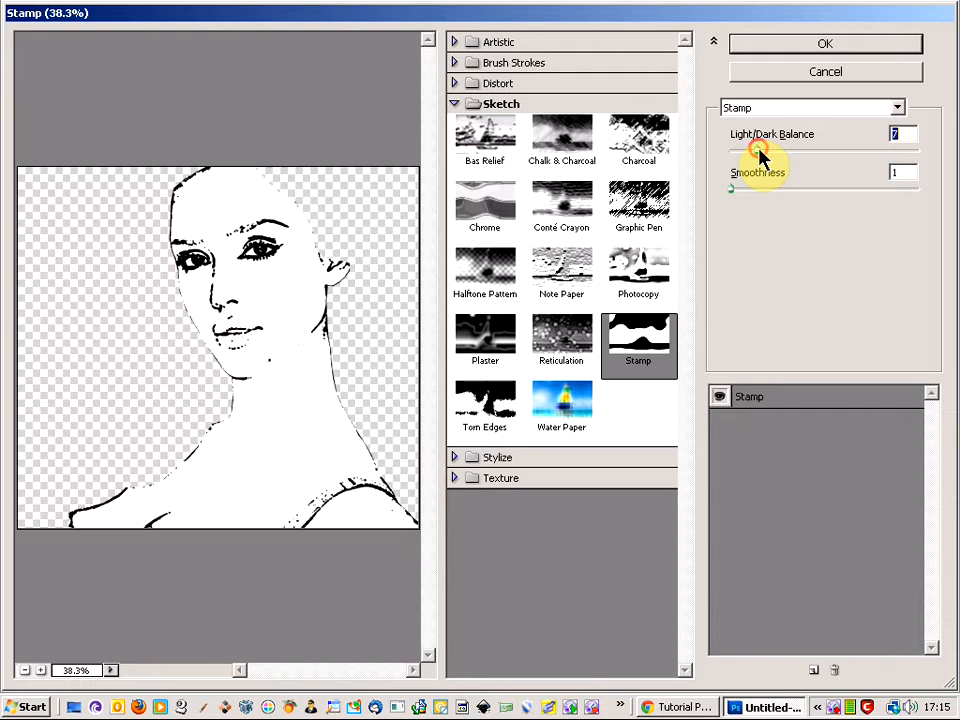
pyautogui.moveTo(763, 150); pyautogui.dragTo(766, 147)
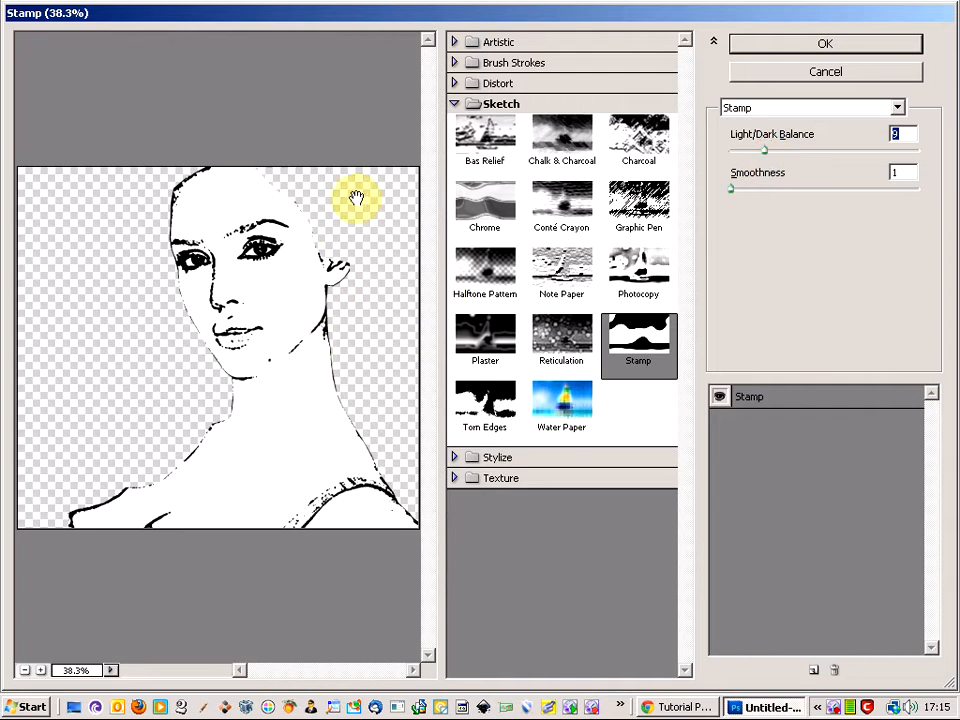
pyautogui.click(822, 44)
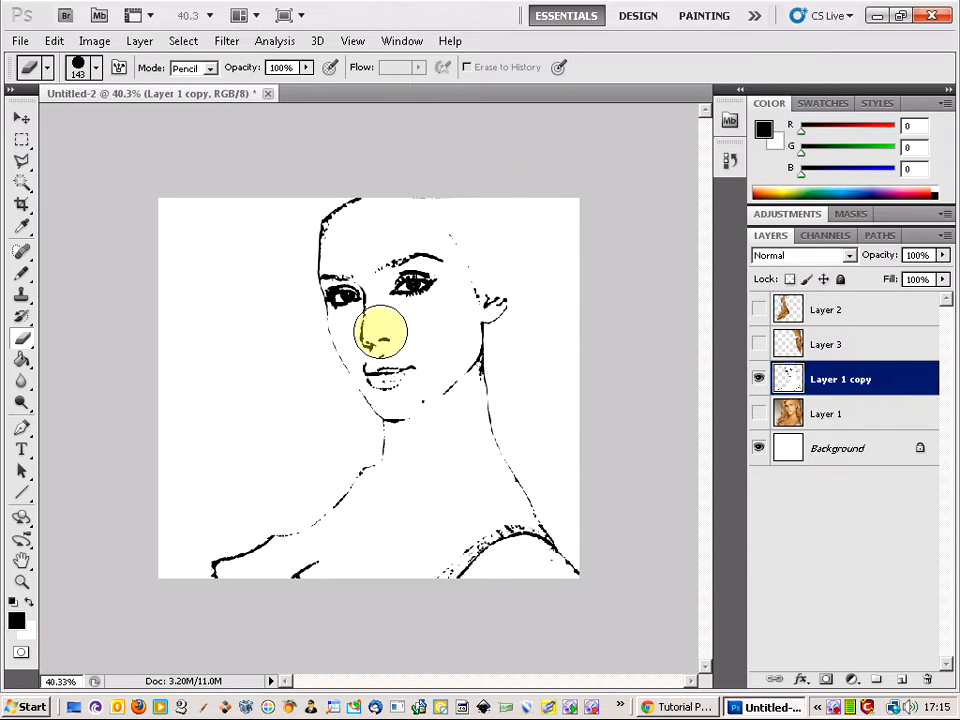
# Fill the gaps in the eyebrow nearer the ear on Layer 1 copy with a black 8 px Pencil Tool
pyautogui.scroll(3, 434, 340)
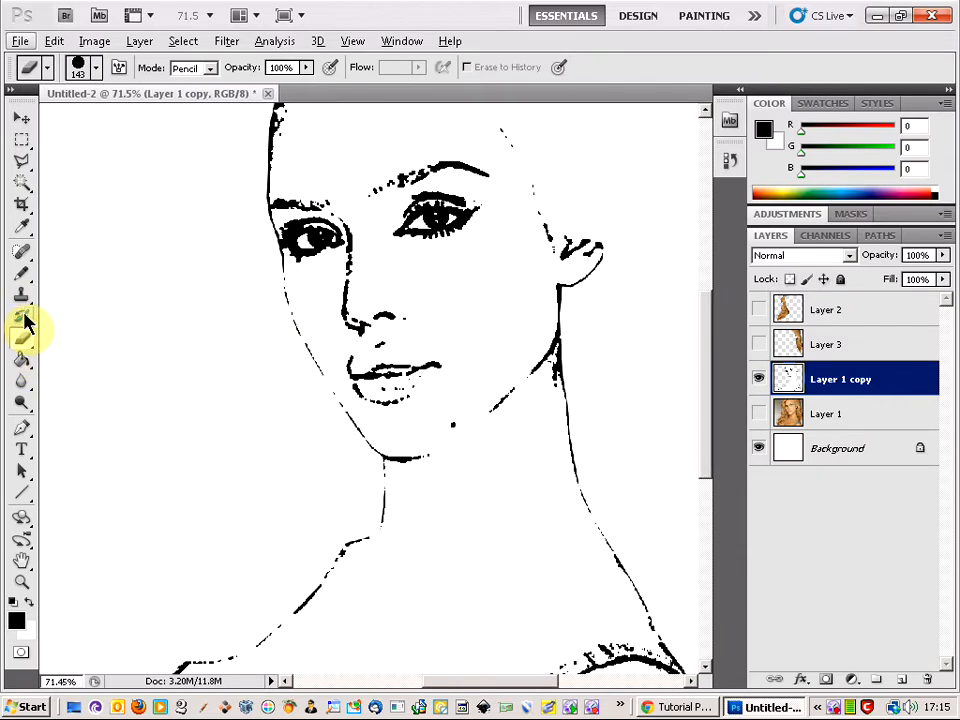
pyautogui.moveTo(21, 273); pyautogui.dragTo(58, 286)
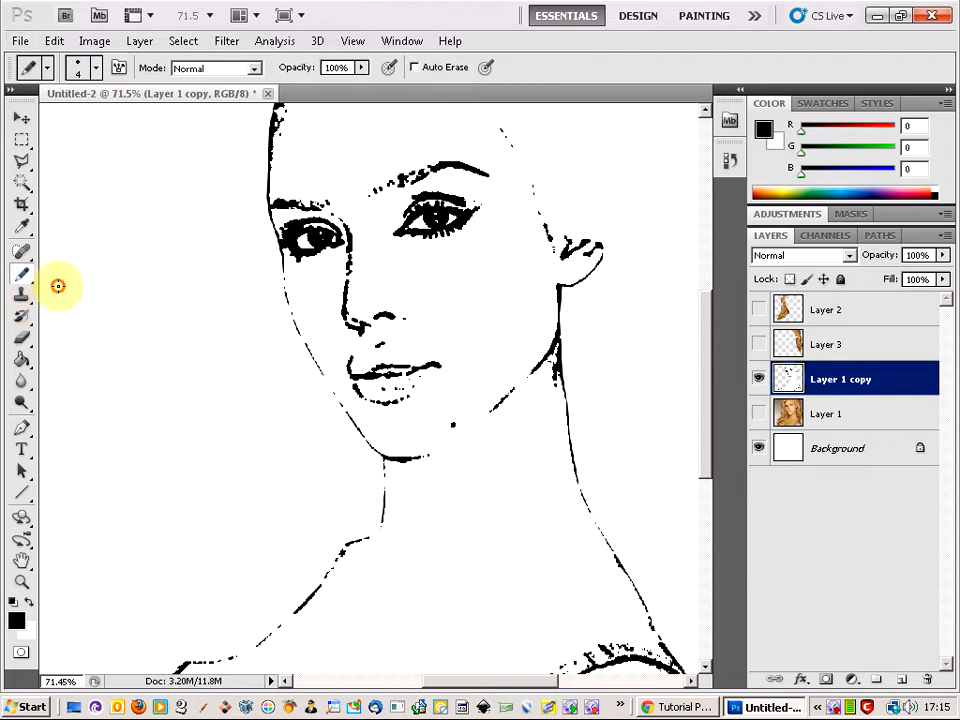
pyautogui.scroll(4, 285, 246)
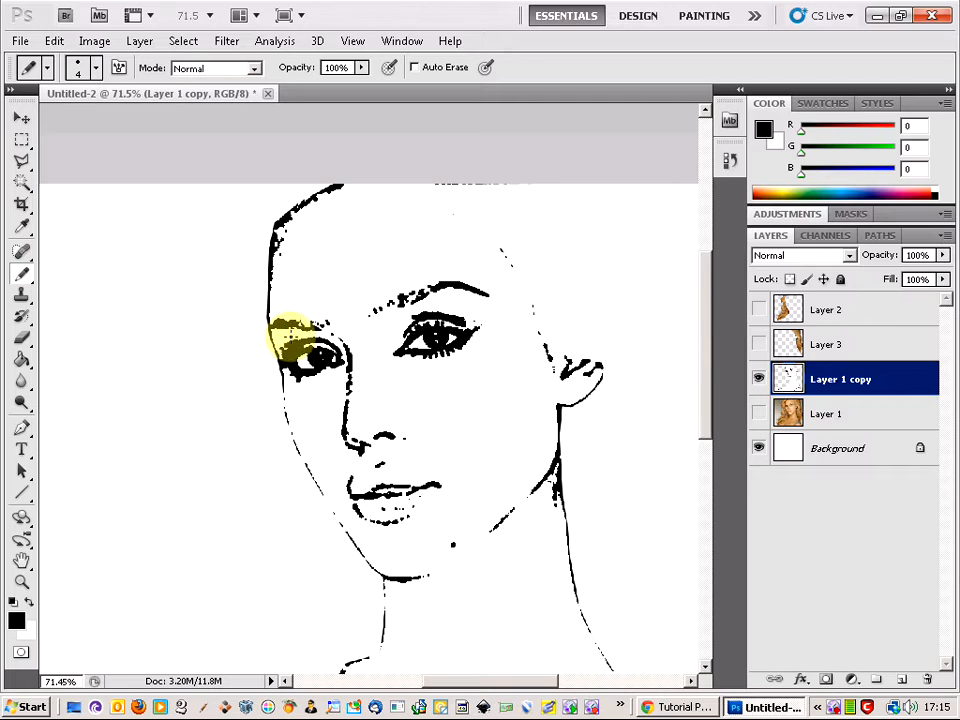
pyautogui.scroll(-2, 320, 342)
pyautogui.scroll(2, 320, 342)
pyautogui.scroll(-2, 315, 340)
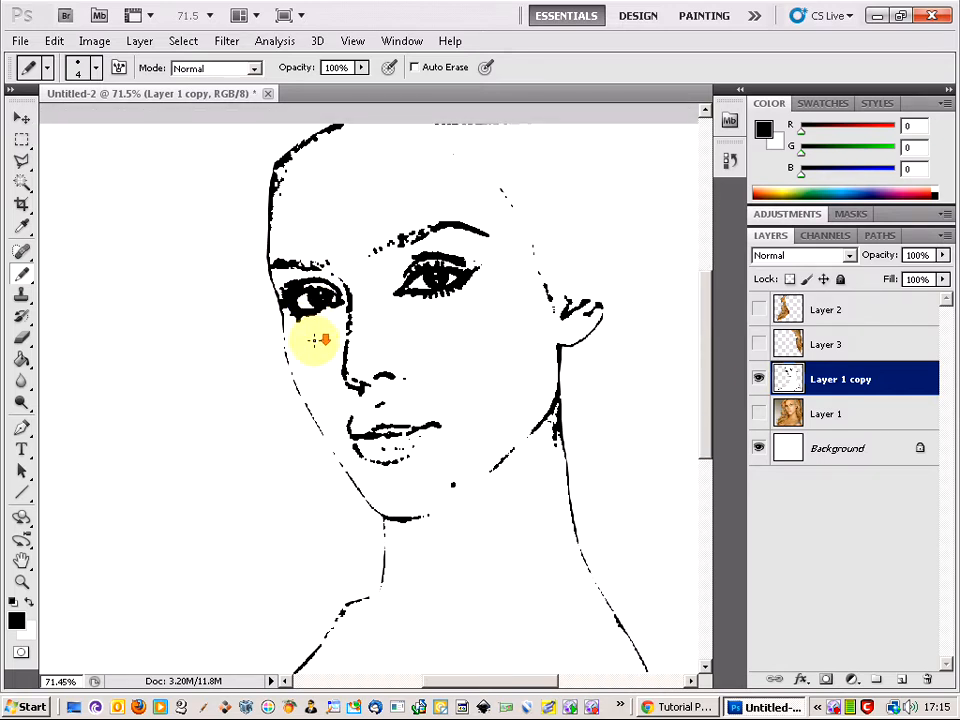
pyautogui.scroll(2, 313, 340)
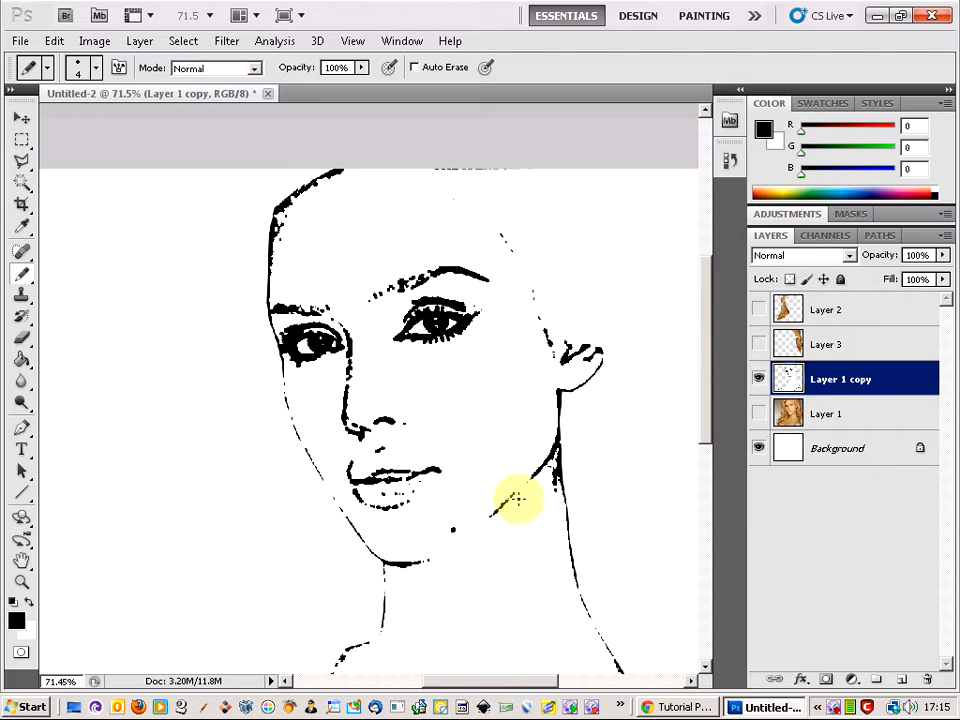
pyautogui.scroll(4, 408, 280)
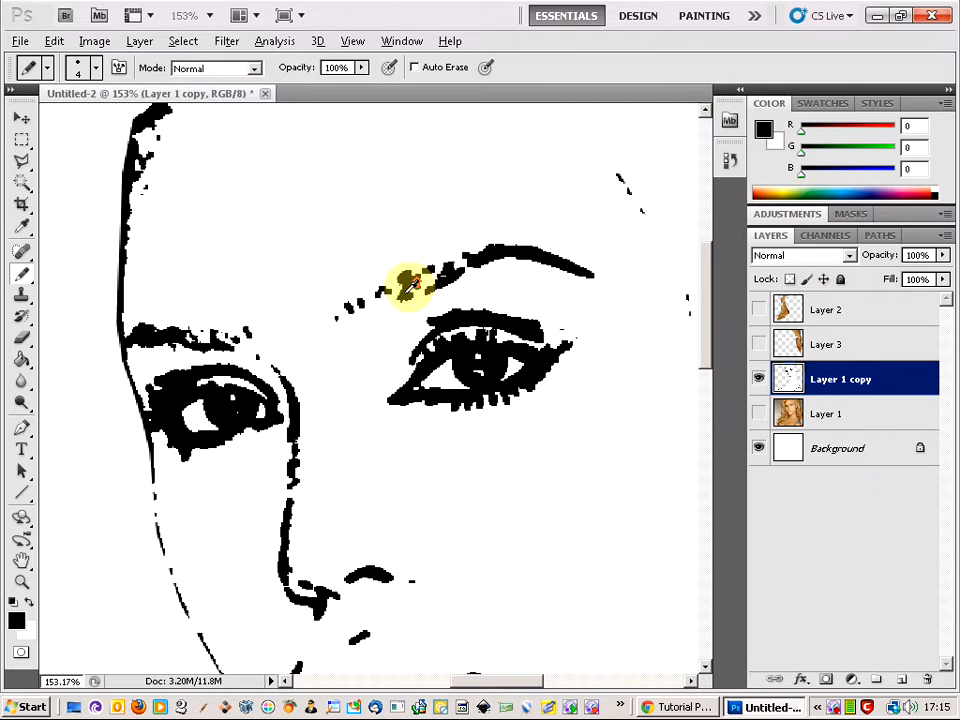
pyautogui.scroll(2, 420, 274)
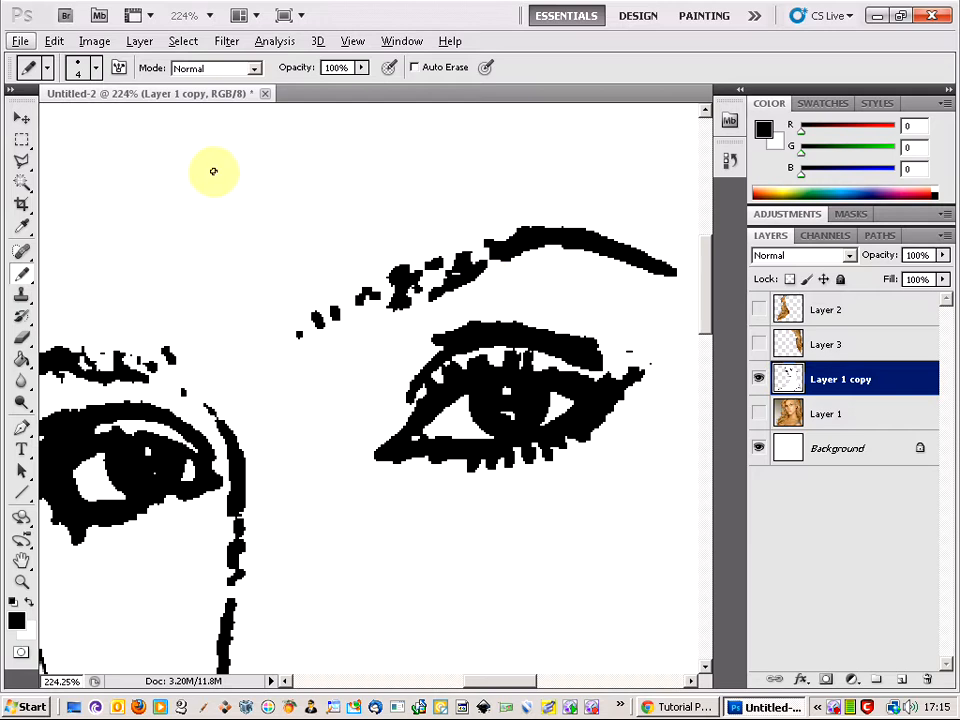
pyautogui.click(94, 68)
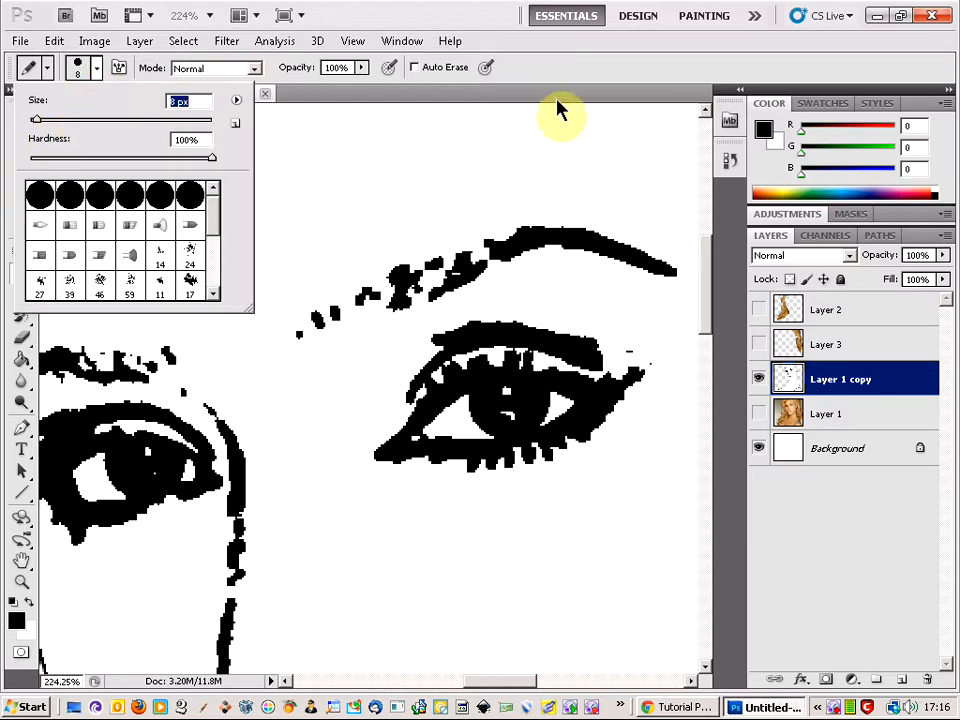
pyautogui.click(559, 64)
pyautogui.moveTo(538, 240)
pyautogui.mouseDown()
pyautogui.moveTo(449, 284)
pyautogui.moveTo(324, 314)
pyautogui.moveTo(297, 331)
pyautogui.moveTo(431, 289)
pyautogui.moveTo(369, 301)
pyautogui.moveTo(475, 246)
pyautogui.moveTo(537, 234)
pyautogui.moveTo(393, 292)
pyautogui.mouseUp()
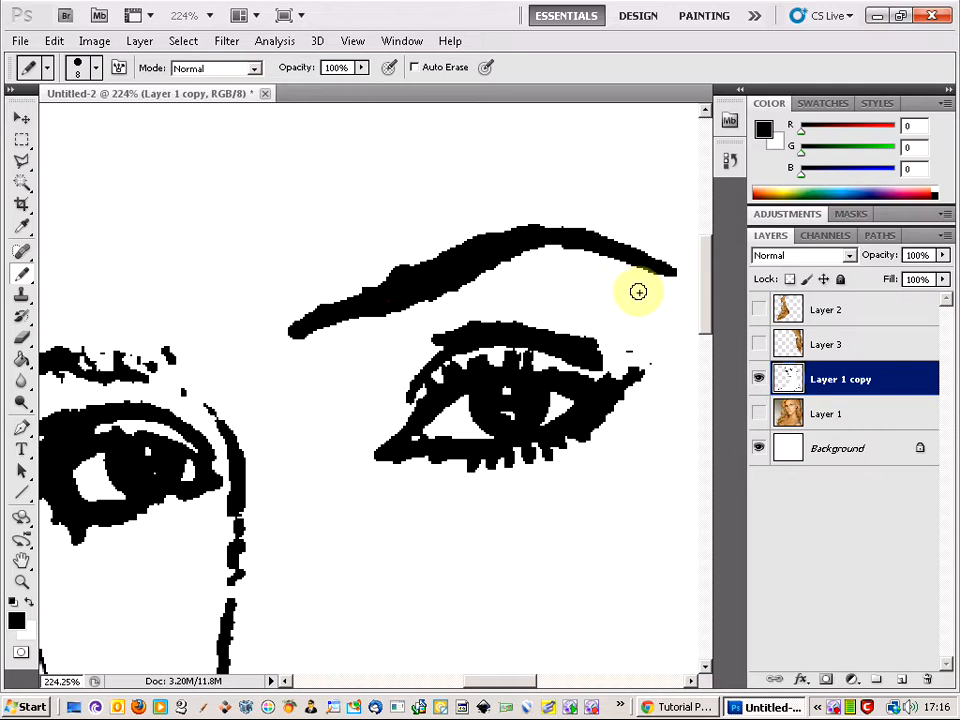
# Paint the stray specks beside that eye's outer corner white and smooth its outer corner and lower lash line in black
pyautogui.press('x')
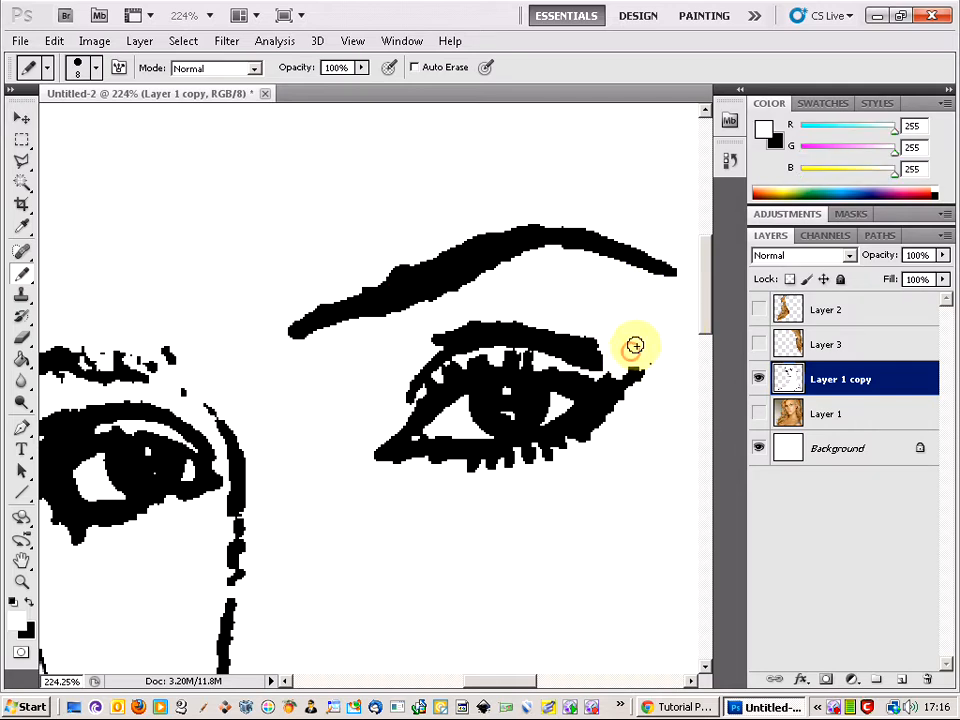
pyautogui.press('x')
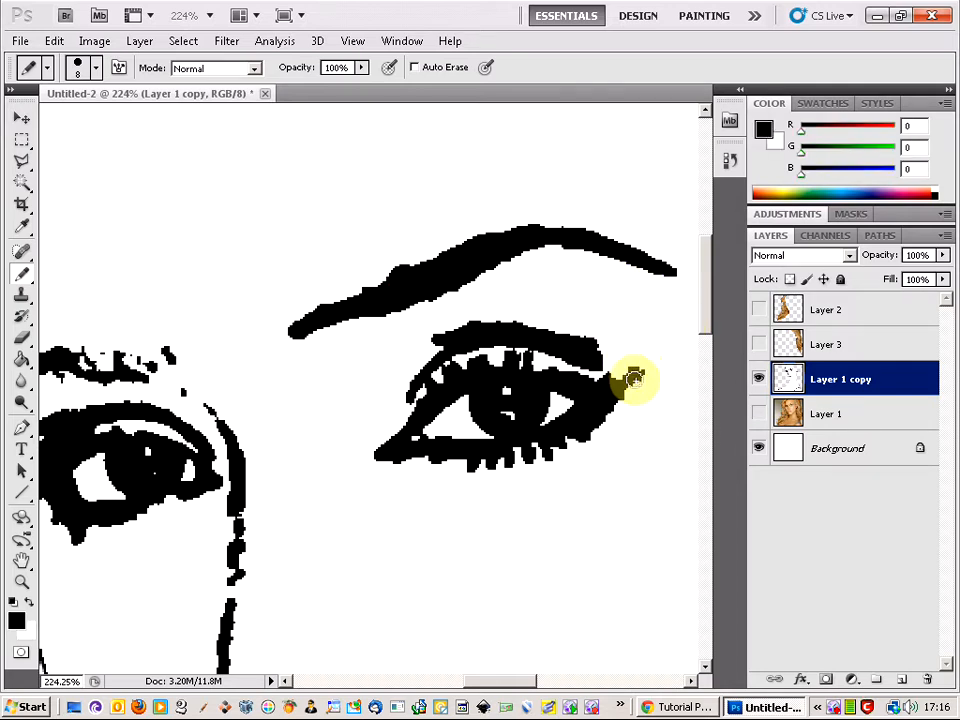
pyautogui.moveTo(633, 379); pyautogui.dragTo(603, 407)
pyautogui.moveTo(600, 410)
pyautogui.mouseDown()
pyautogui.moveTo(628, 380)
pyautogui.moveTo(595, 387)
pyautogui.moveTo(601, 418)
pyautogui.moveTo(562, 443)
pyautogui.moveTo(496, 454)
pyautogui.moveTo(407, 444)
pyautogui.mouseUp()
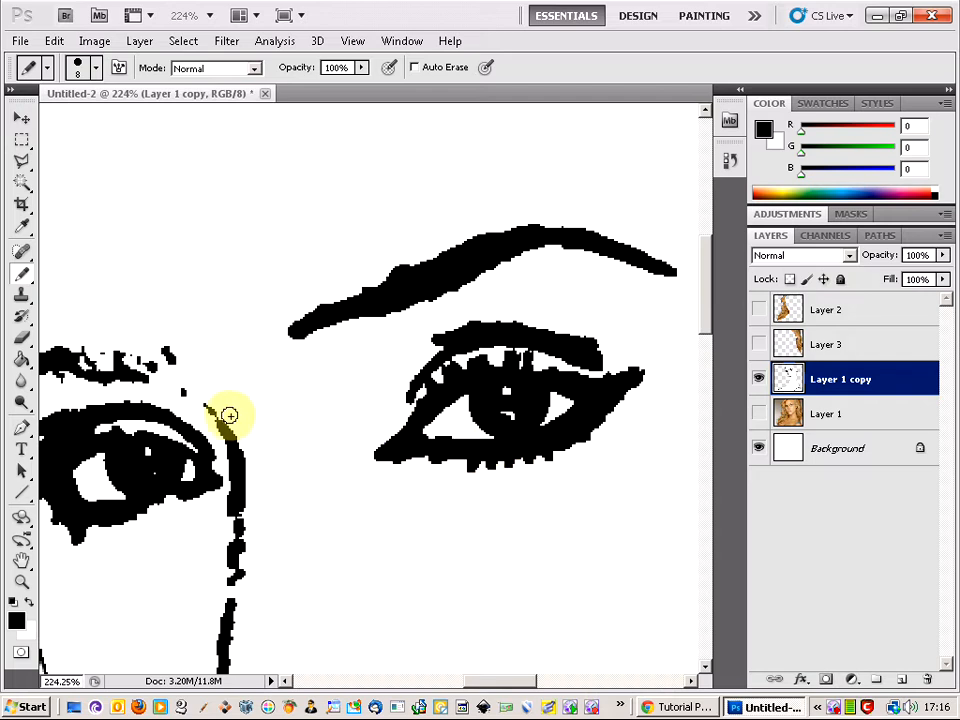
# Fill the broken eyebrow at the face's outer edge in black with the 8 px Pencil Tool, extending it toward the nose
pyautogui.moveTo(171, 352); pyautogui.dragTo(166, 358)
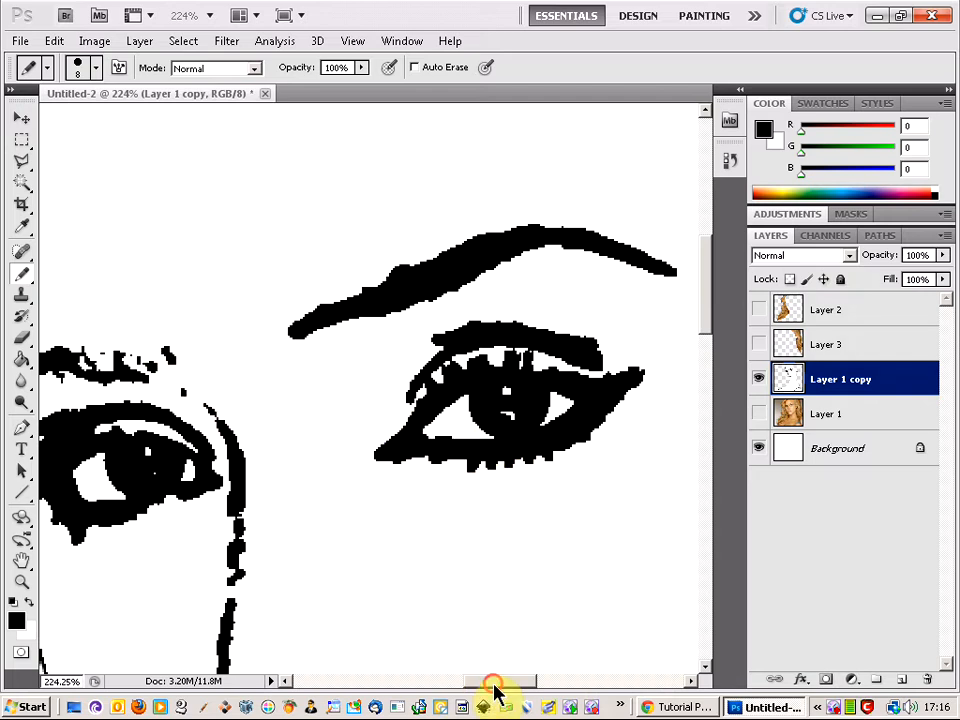
pyautogui.moveTo(493, 688); pyautogui.dragTo(485, 693)
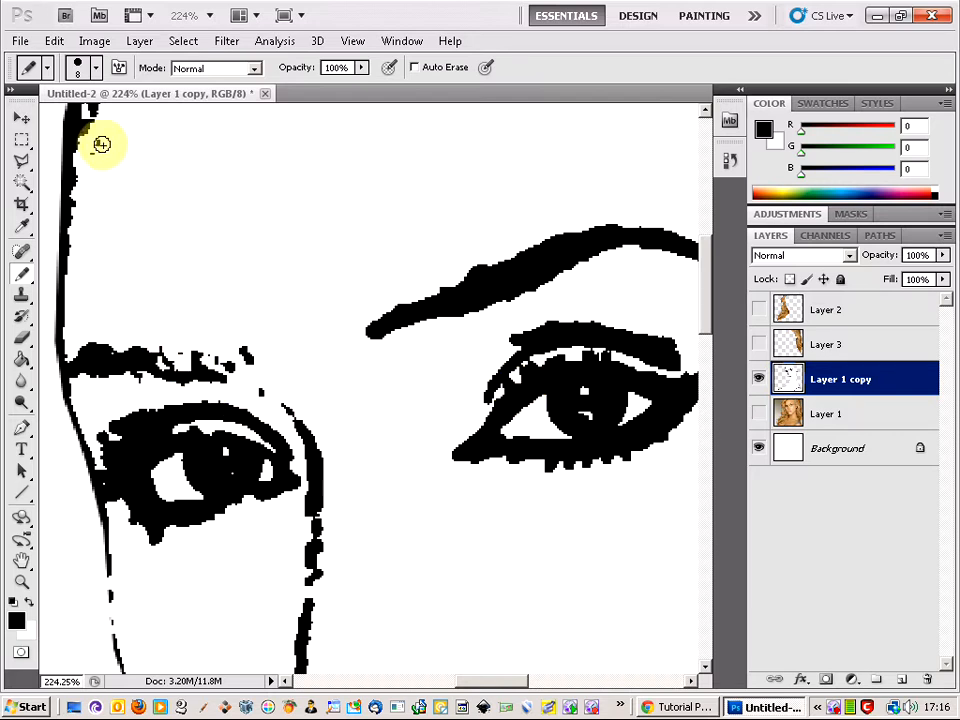
pyautogui.press('x')
pyautogui.press('x')
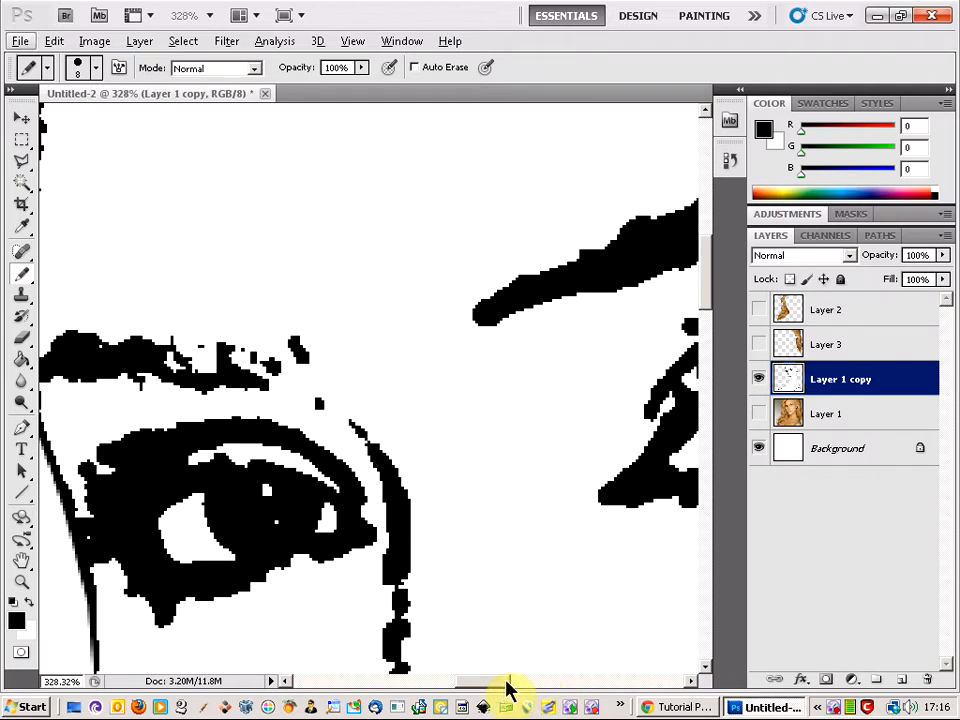
pyautogui.moveTo(510, 685); pyautogui.dragTo(495, 688)
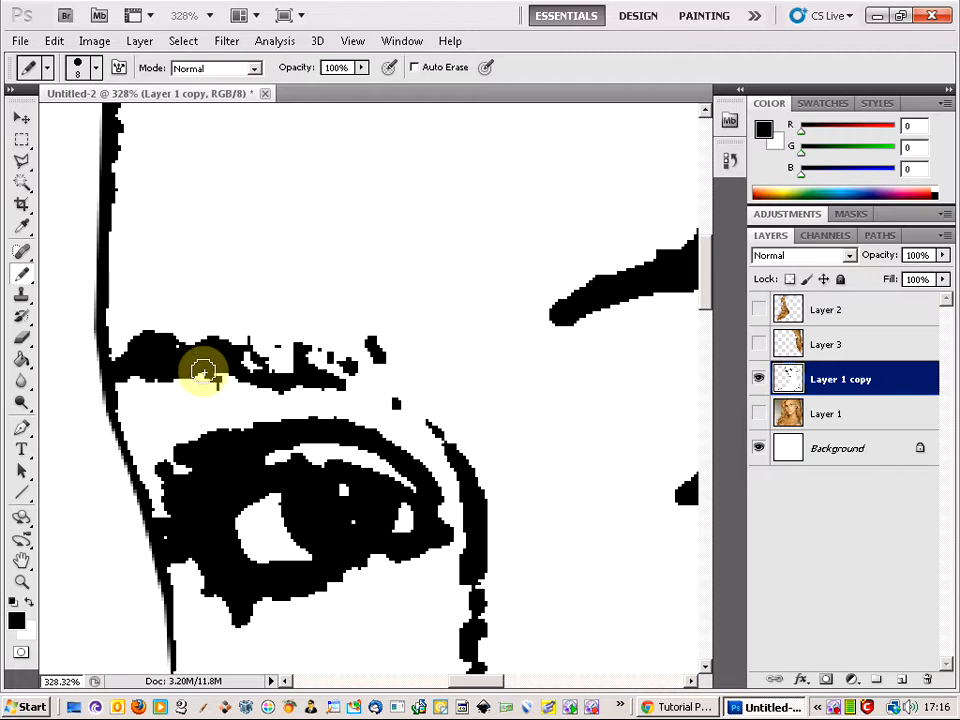
pyautogui.press('x')
pyautogui.press('x')
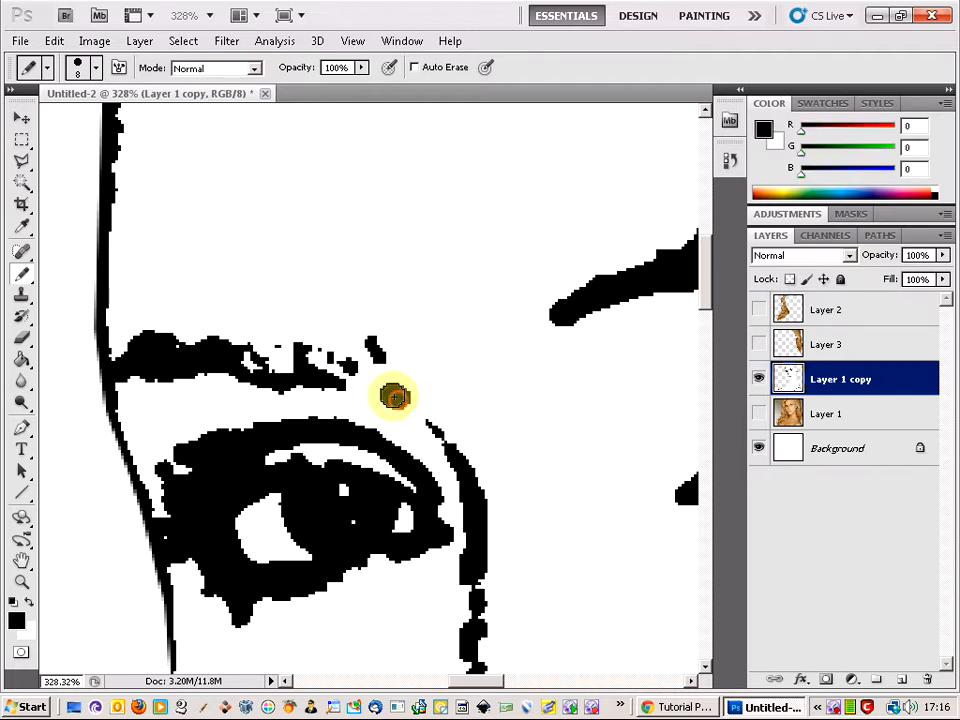
pyautogui.moveTo(395, 397)
pyautogui.mouseDown()
pyautogui.moveTo(179, 354)
pyautogui.moveTo(229, 347)
pyautogui.moveTo(347, 360)
pyautogui.moveTo(377, 352)
pyautogui.moveTo(360, 366)
pyautogui.mouseUp()
pyautogui.press('x')
pyautogui.press('x')
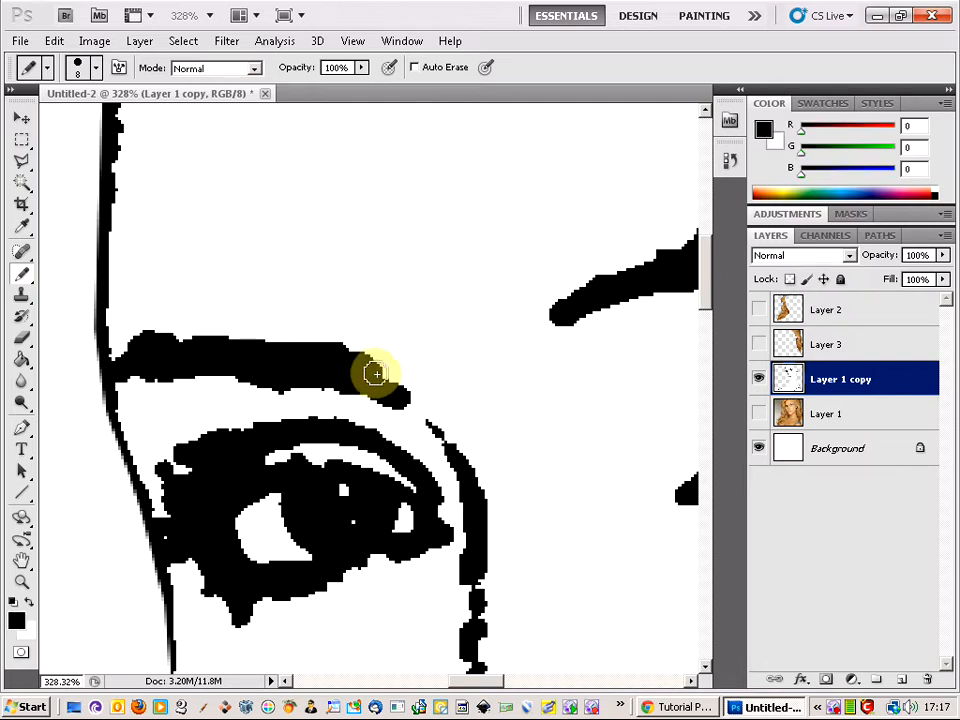
pyautogui.scroll(-6, 390, 384)
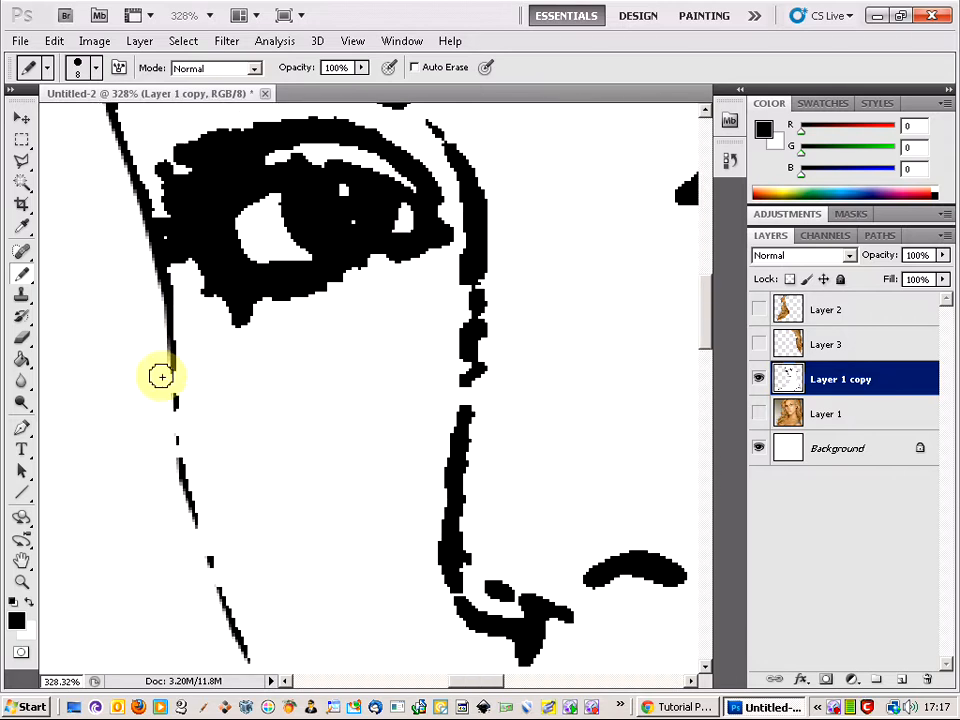
pyautogui.scroll(-2, 162, 360)
pyautogui.scroll(-3, 178, 330)
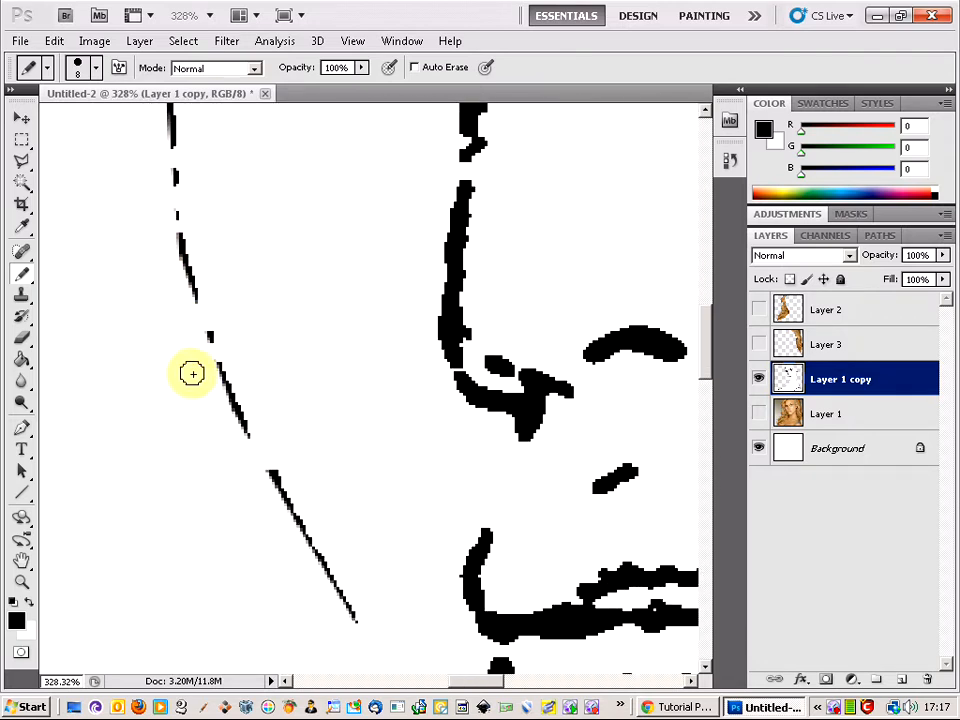
pyautogui.scroll(-6, 192, 373)
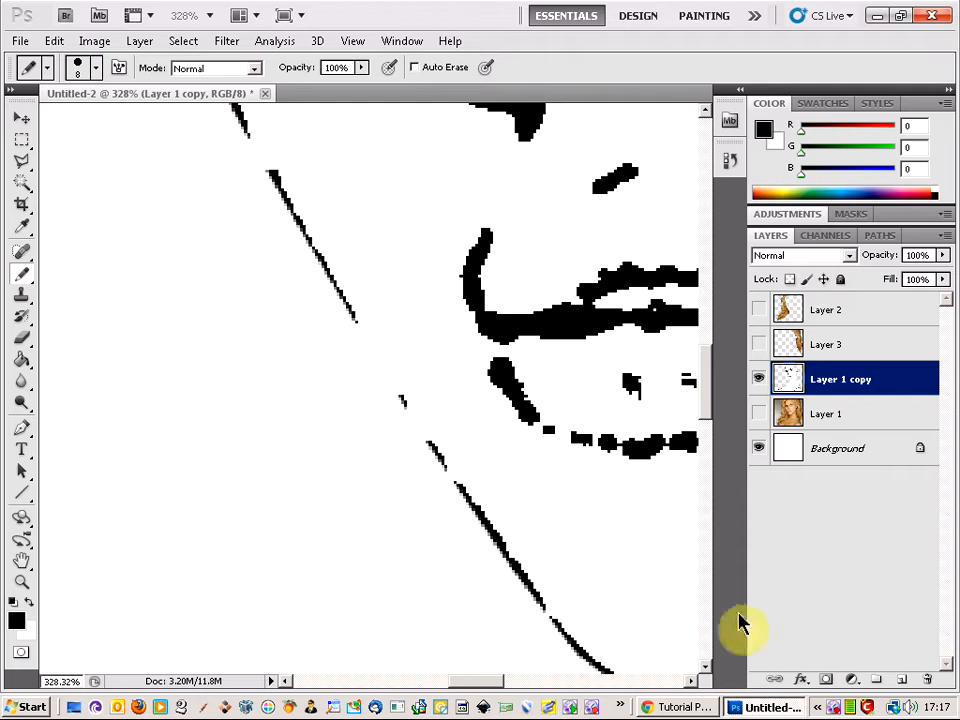
pyautogui.rightClick(833, 708)
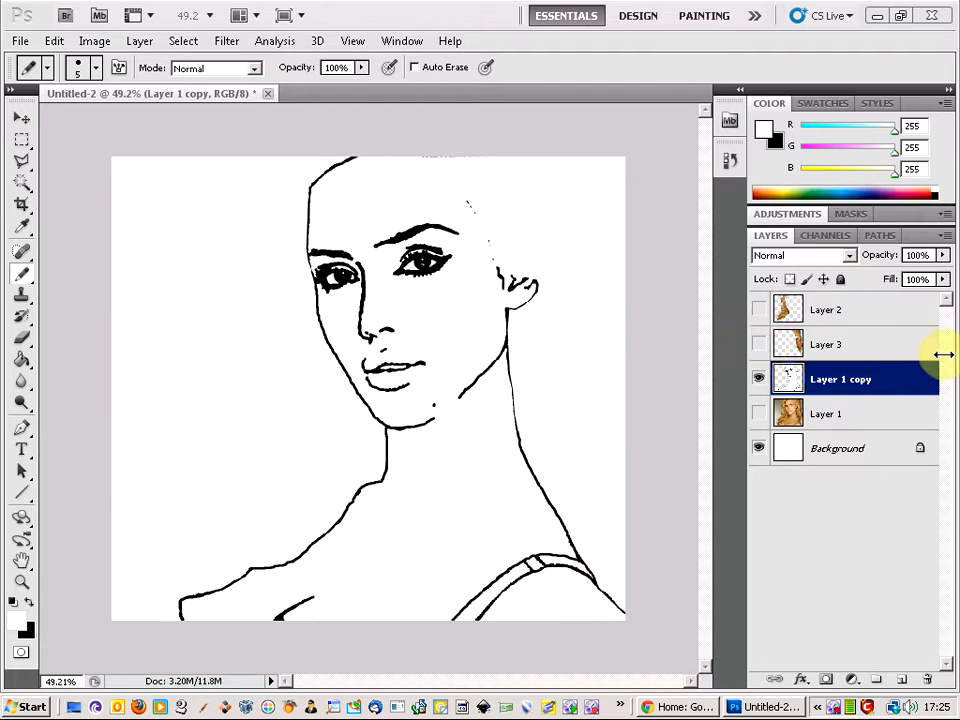
# Preview the hair on Layer 3 and Layer 2 with the line drawing, and hide all but Layer 2 and Background
pyautogui.click(762, 346)
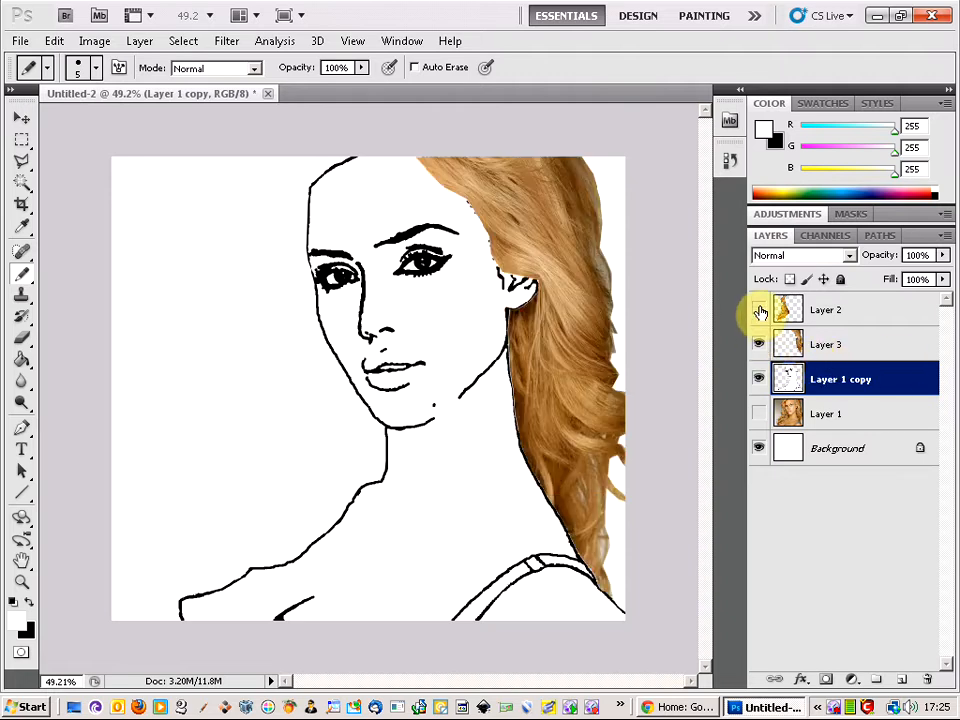
pyautogui.click(759, 310)
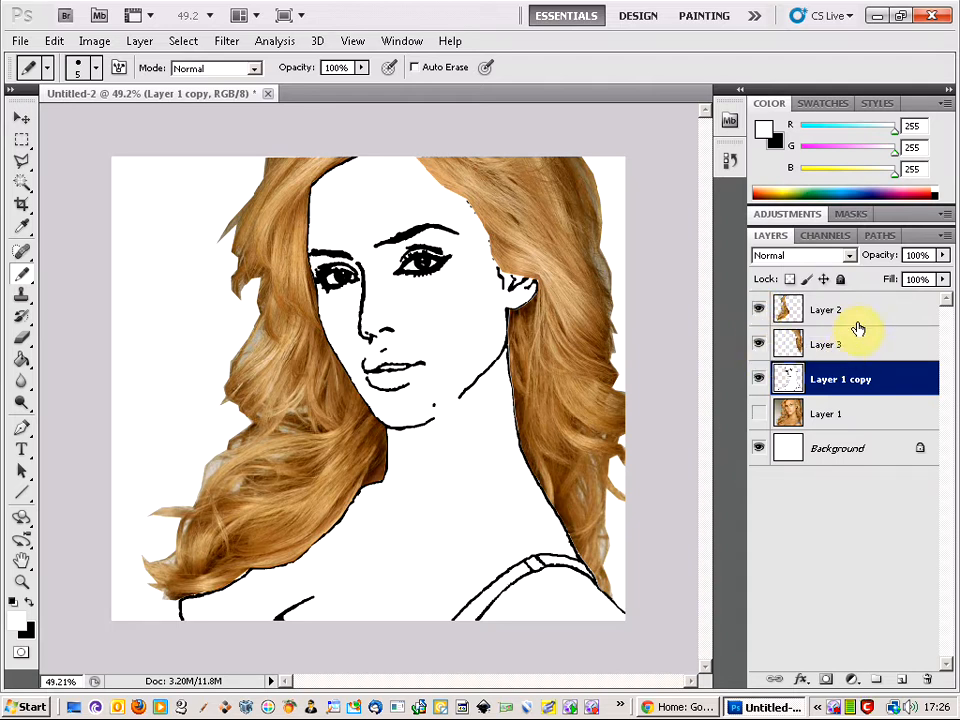
pyautogui.click(761, 384)
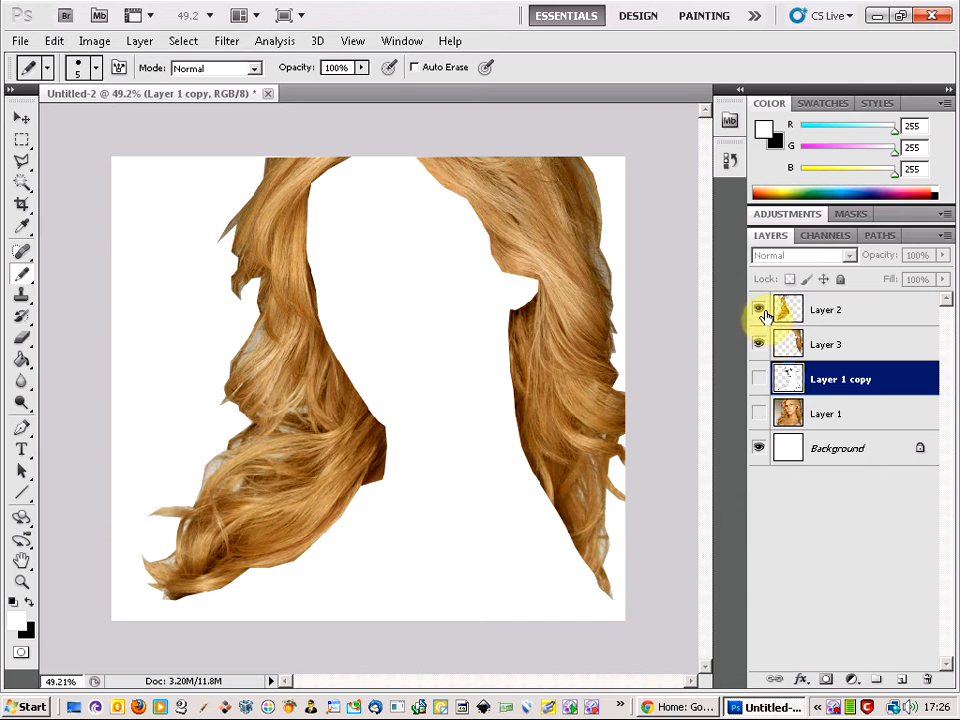
pyautogui.click(760, 344)
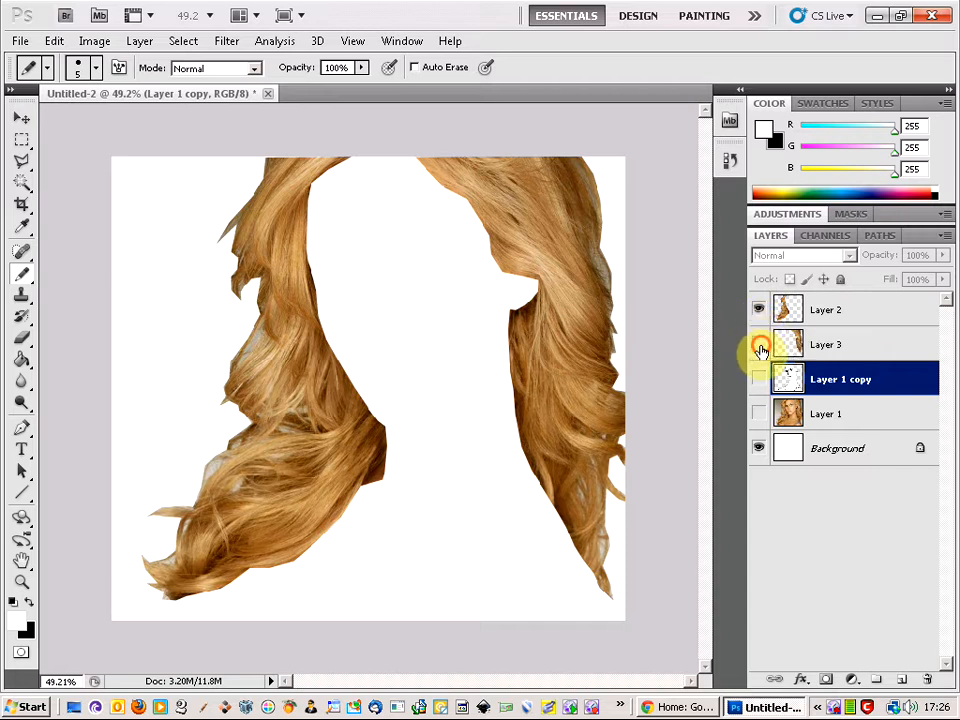
pyautogui.click(760, 344)
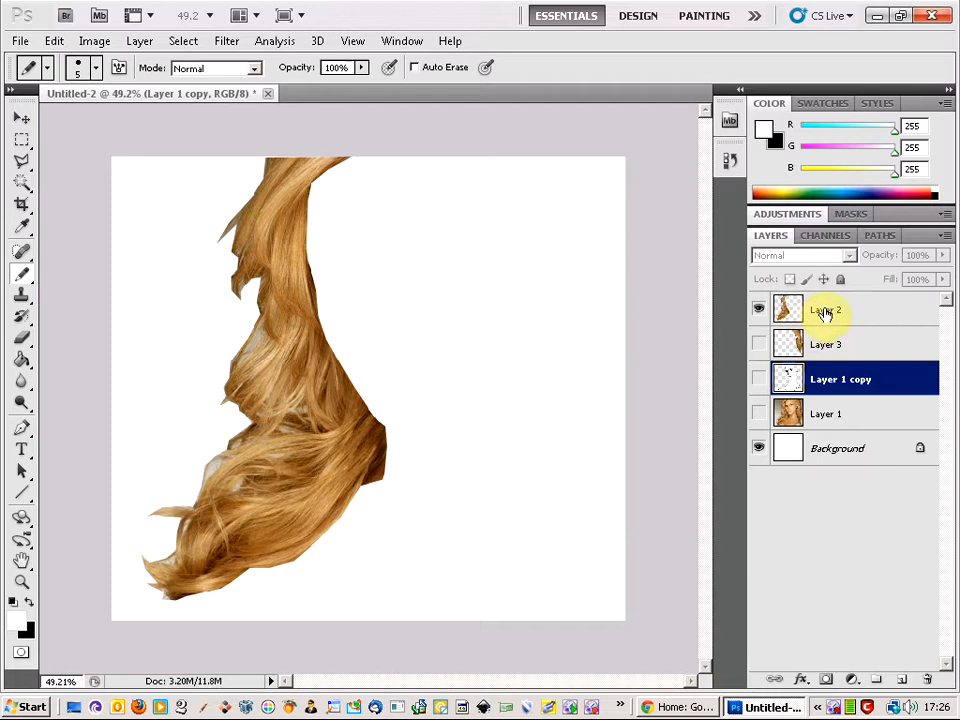
# Create a new empty layer directly above Layer 2
pyautogui.click(856, 312)
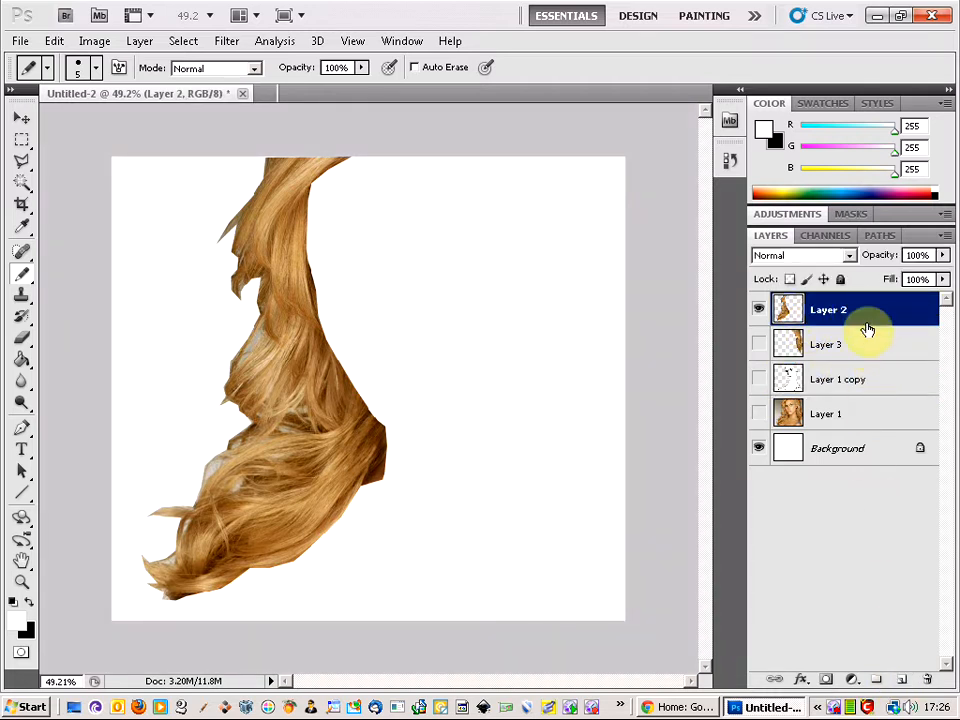
pyautogui.rightClick(868, 316)
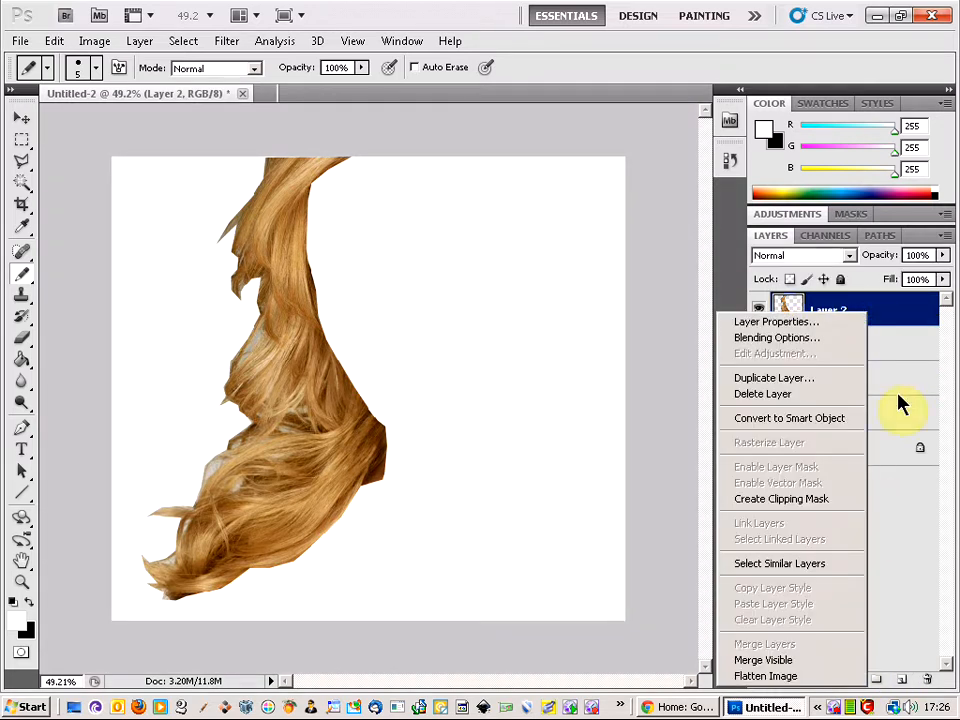
pyautogui.click(904, 683)
pyautogui.click(900, 679)
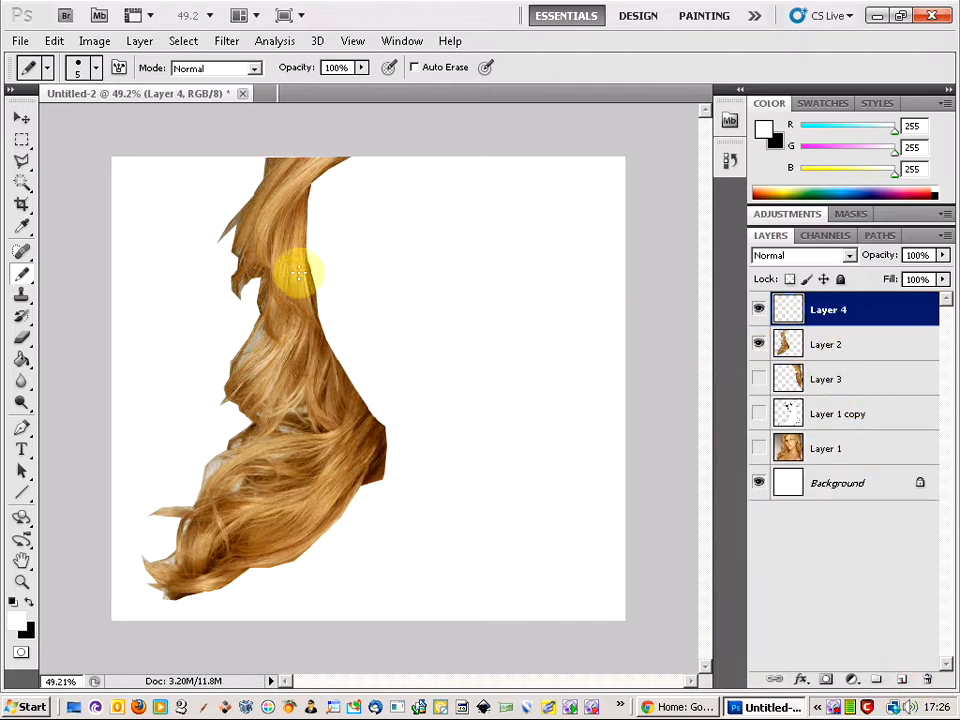
# Switch to the Line Tool for tracing the hair and make black the foreground colour
pyautogui.click(23, 500)
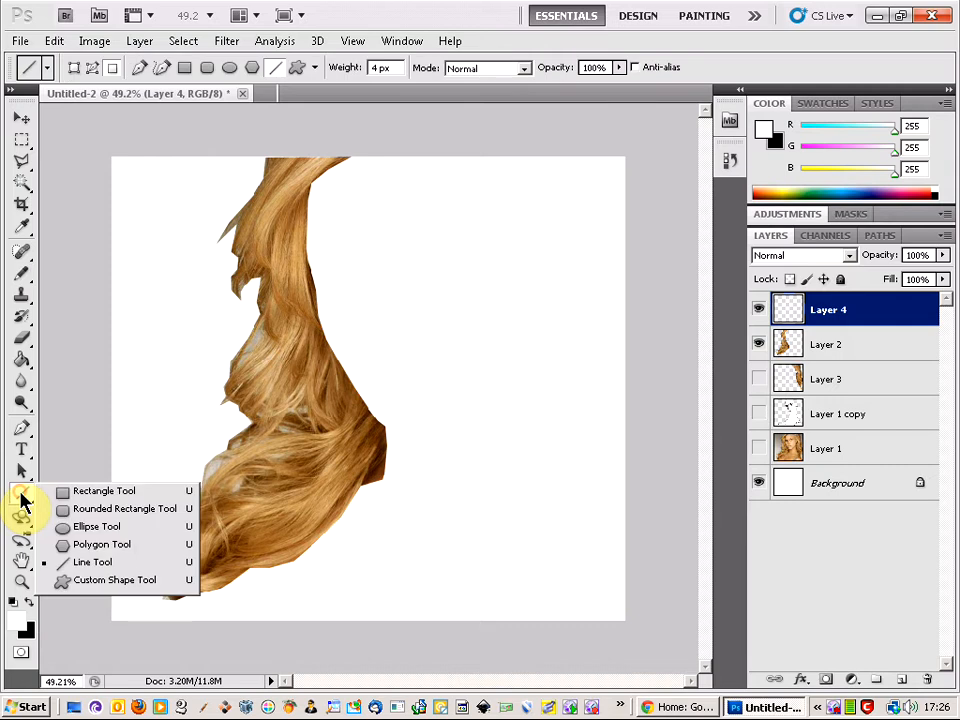
pyautogui.click(99, 566)
pyautogui.scroll(3, 290, 207)
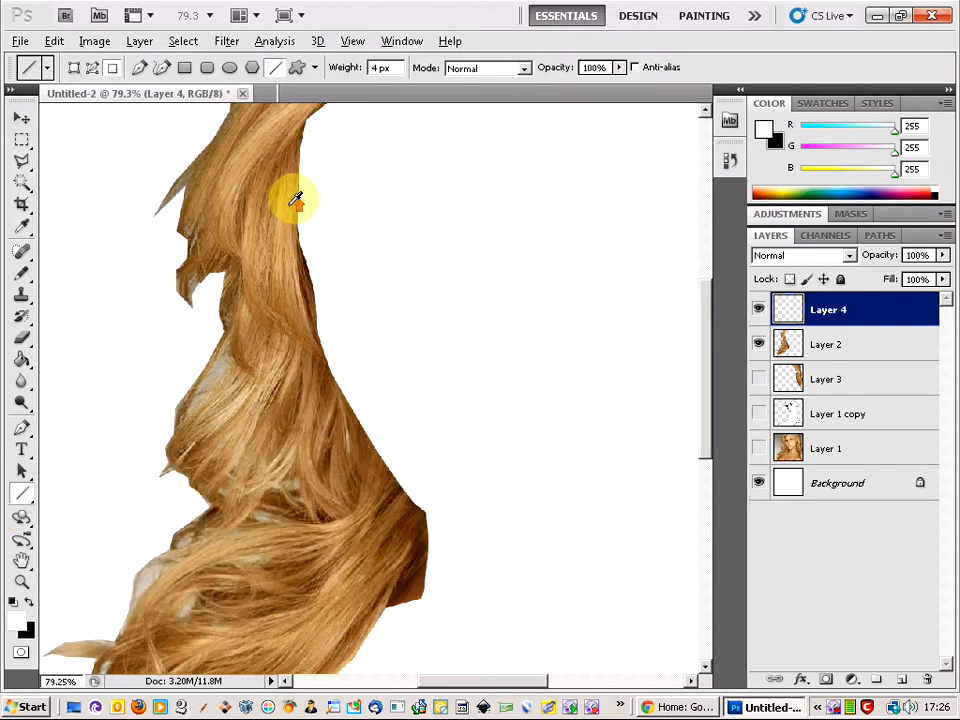
pyautogui.scroll(3, 296, 200)
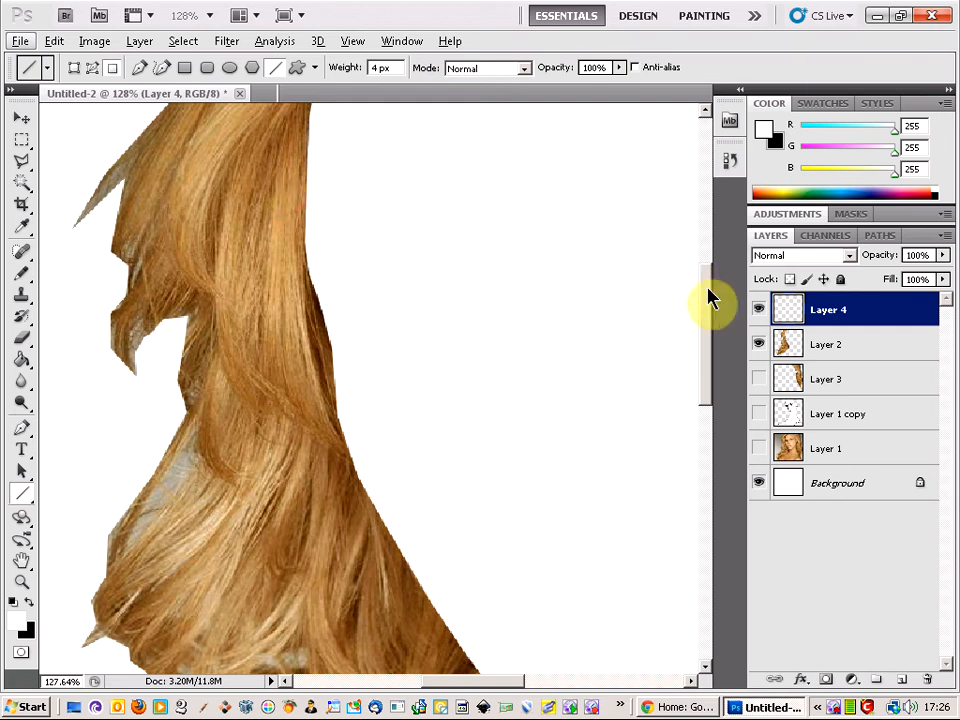
pyautogui.moveTo(708, 297); pyautogui.dragTo(700, 212)
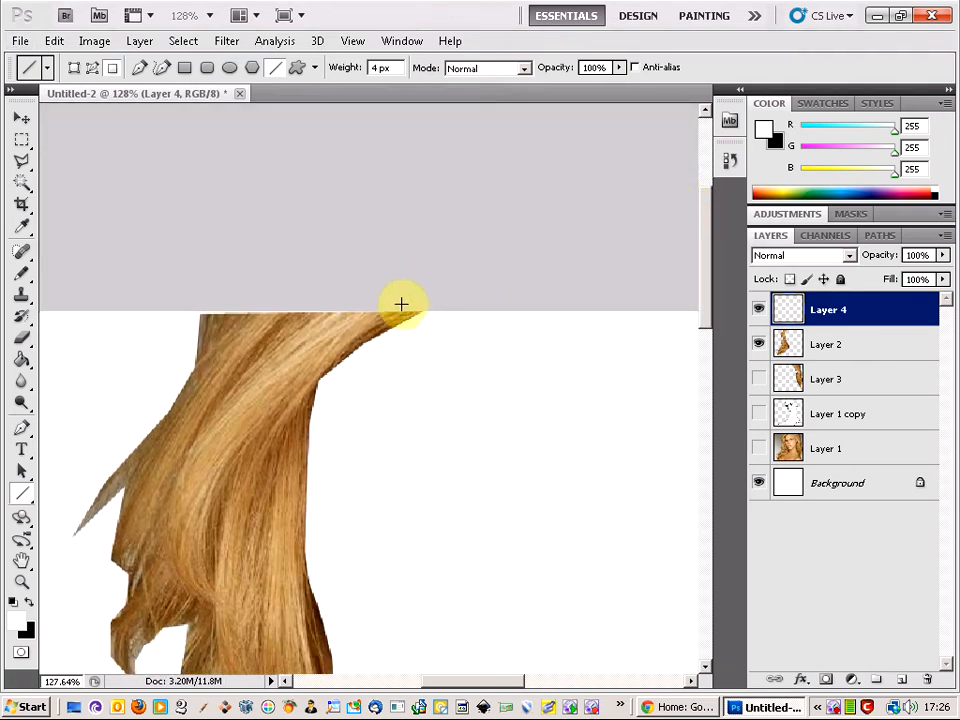
pyautogui.scroll(3, 413, 338)
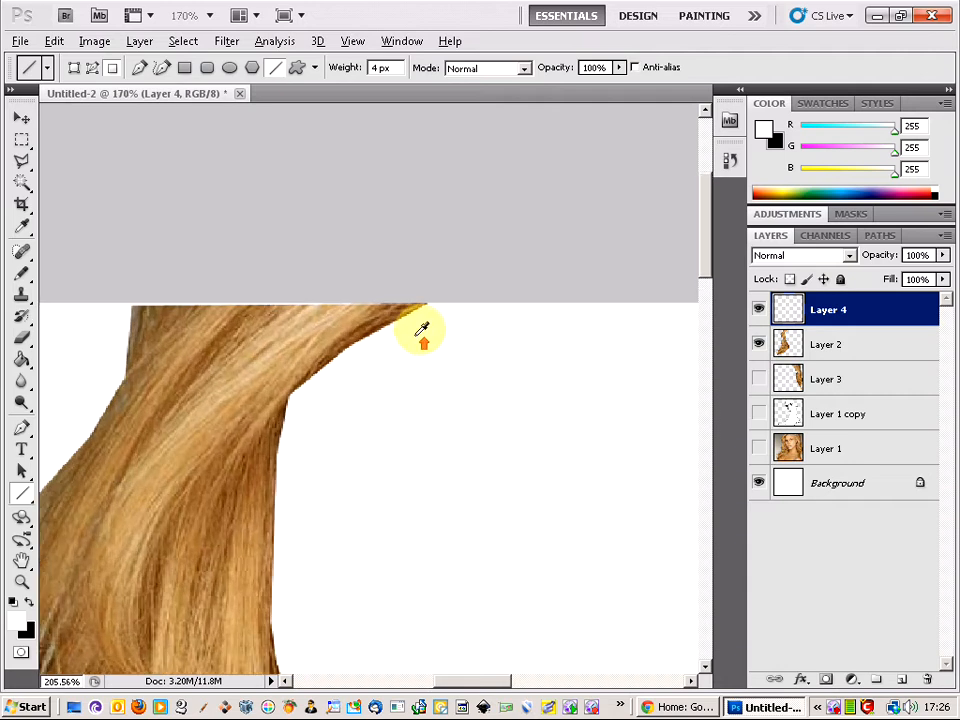
pyautogui.moveTo(433, 296); pyautogui.dragTo(356, 336)
pyautogui.hotkey('ctrl', 'z')
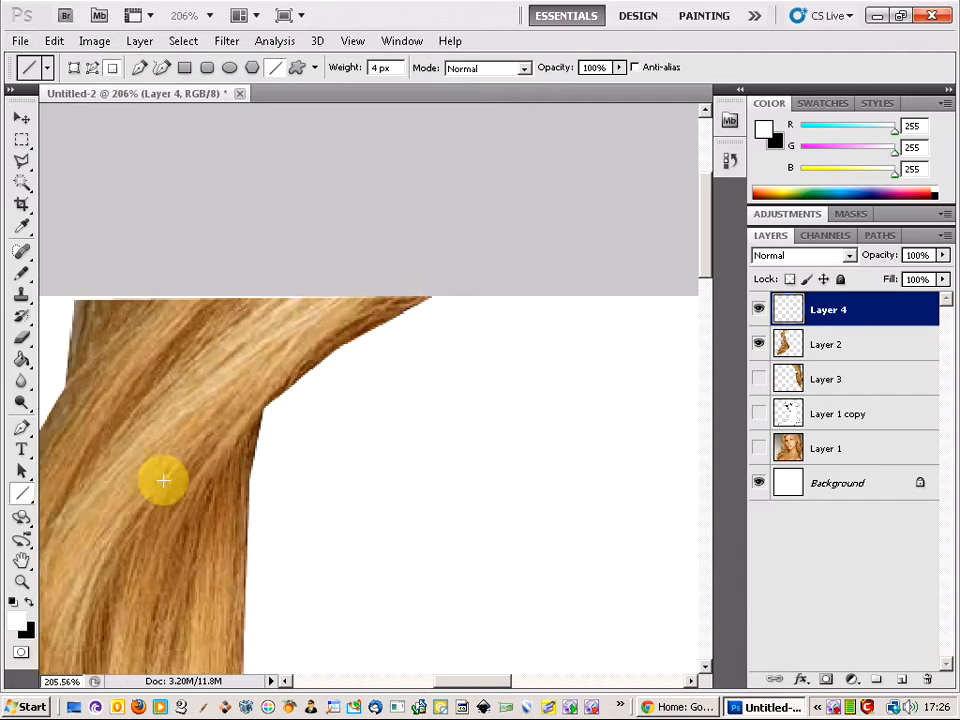
pyautogui.click(29, 602)
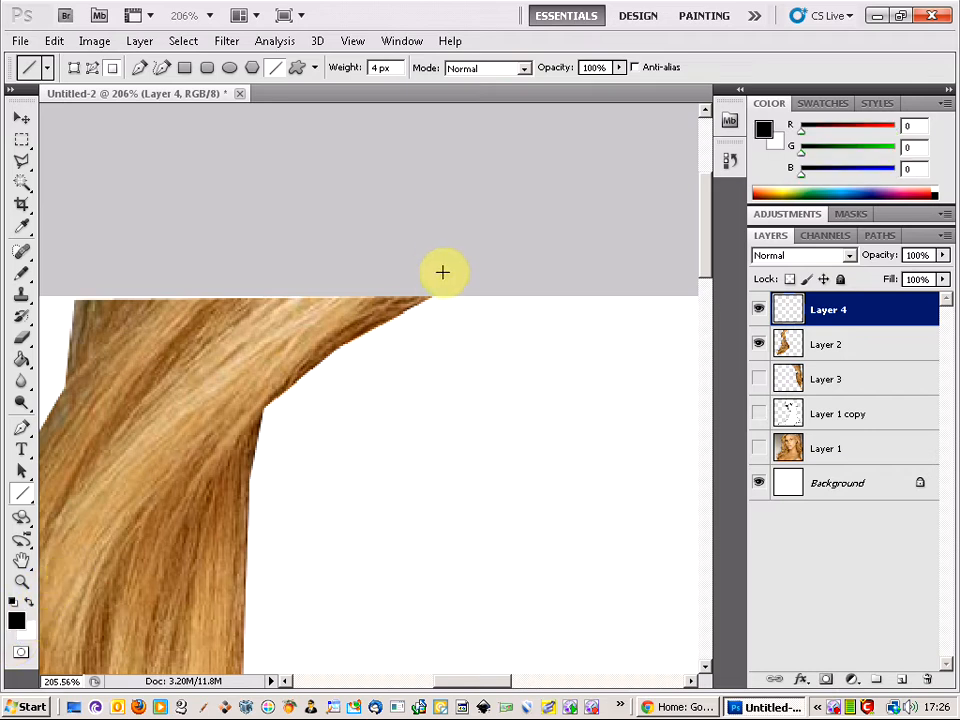
# Trace the hair's inner edge on Layer 4 with connected 4 px black lines, from the canvas's upper edge down past the first bend
pyautogui.moveTo(434, 297); pyautogui.dragTo(314, 367)
pyautogui.moveTo(314, 367); pyautogui.dragTo(264, 408)
pyautogui.moveTo(264, 408); pyautogui.dragTo(249, 479)
pyautogui.scroll(-3, 253, 471)
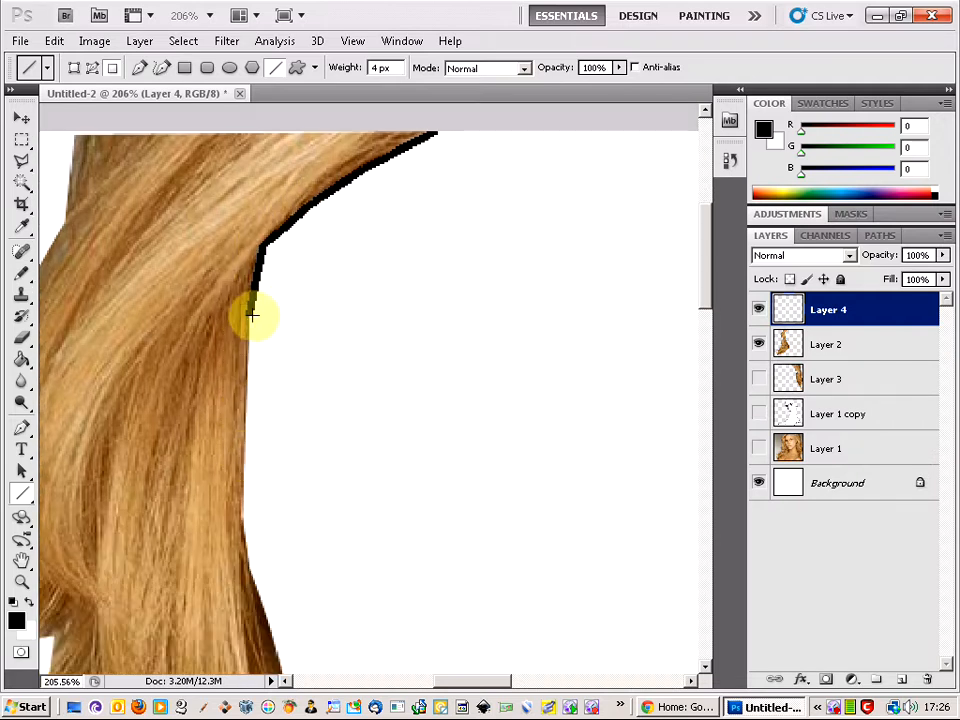
pyautogui.moveTo(251, 315); pyautogui.dragTo(242, 521)
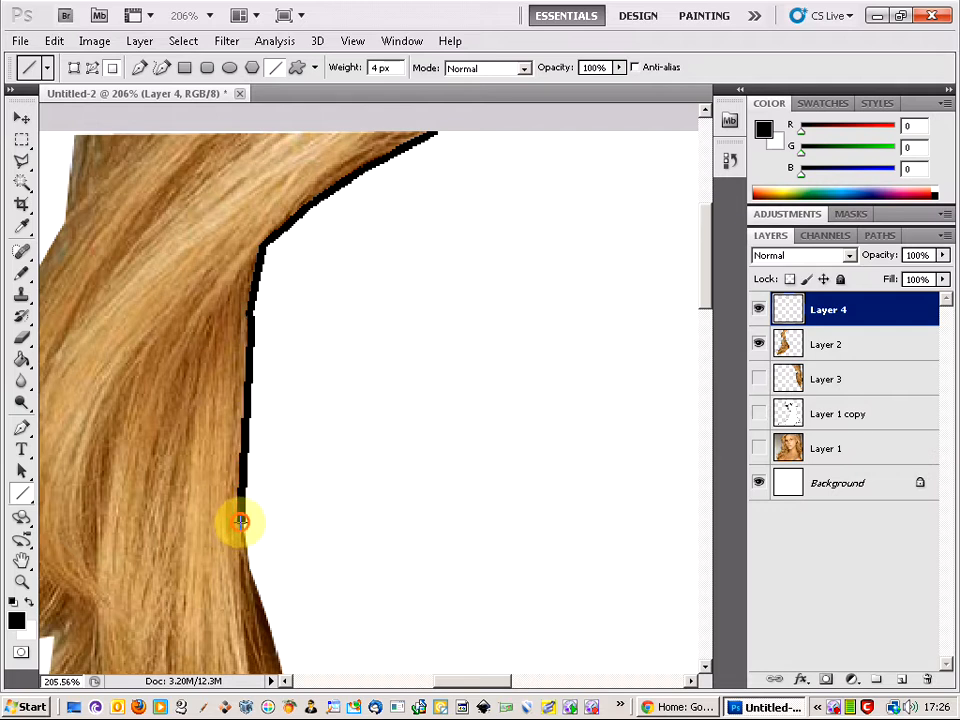
pyautogui.scroll(-4, 248, 568)
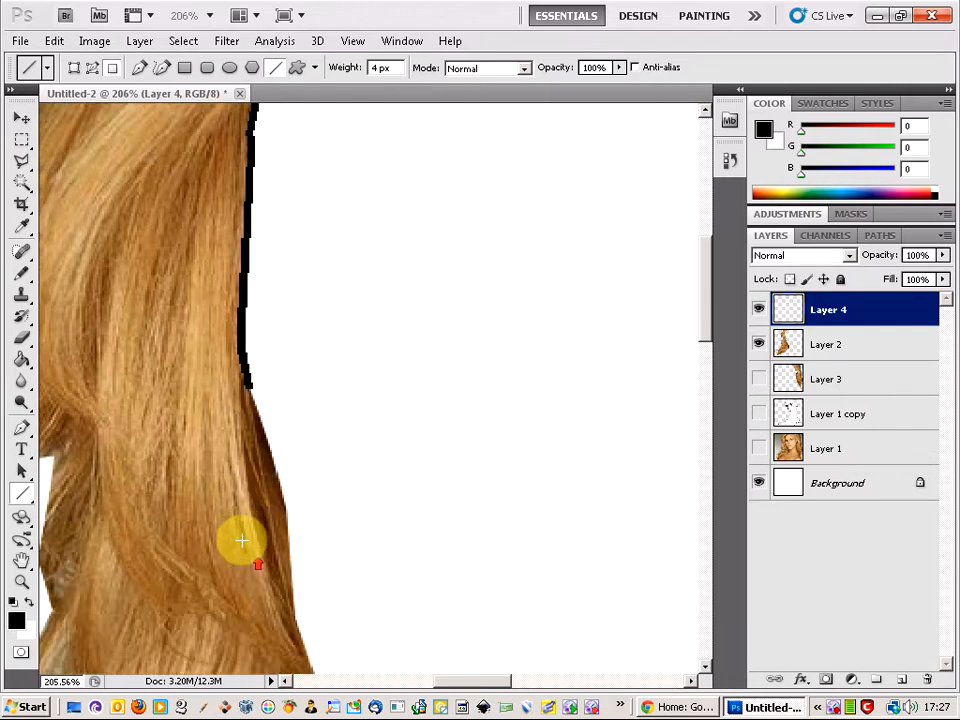
pyautogui.moveTo(249, 295); pyautogui.dragTo(292, 520)
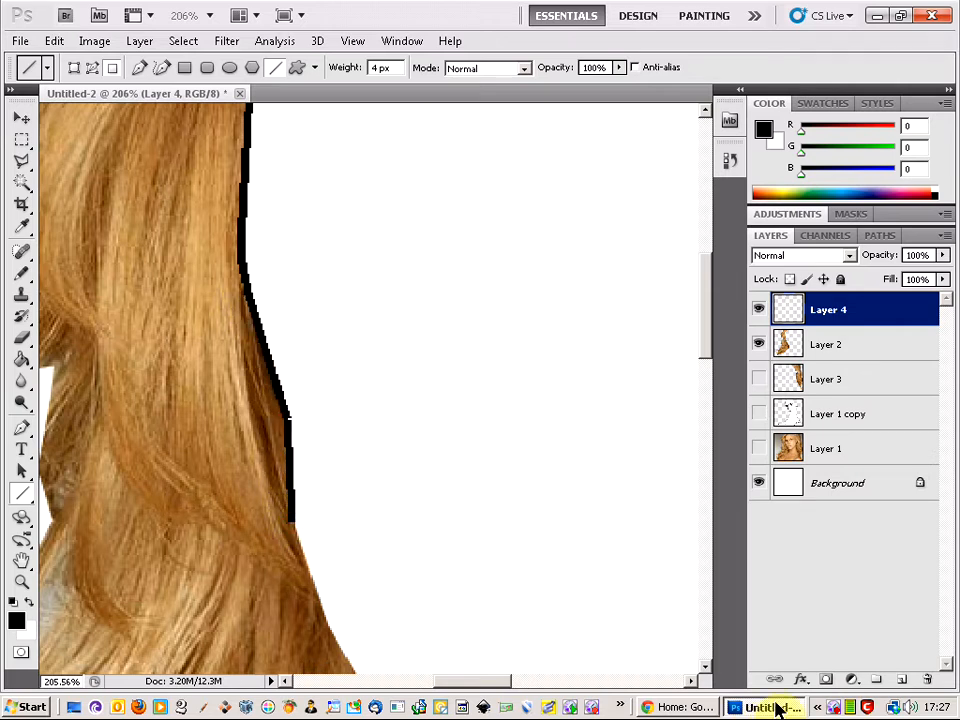
pyautogui.rightClick(836, 707)
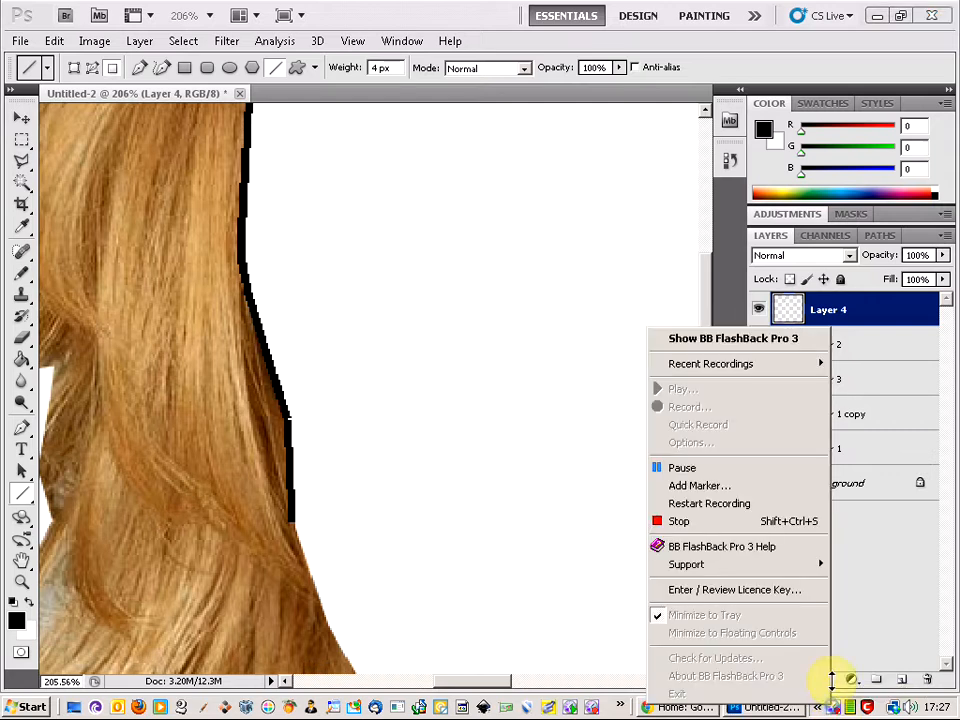
pyautogui.click(789, 467)
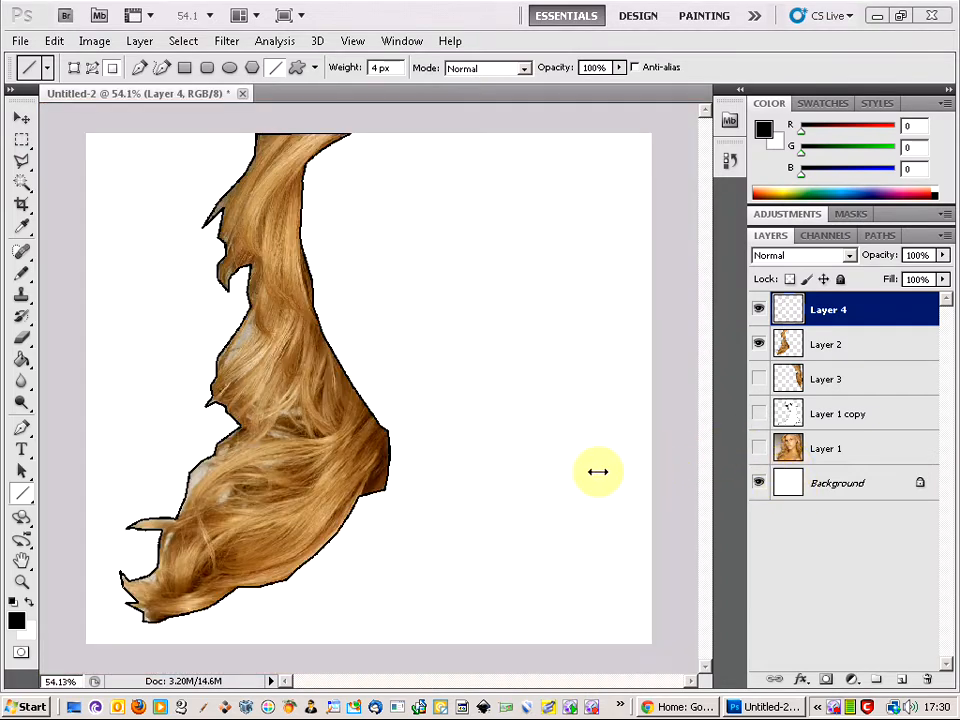
pyautogui.click(707, 667)
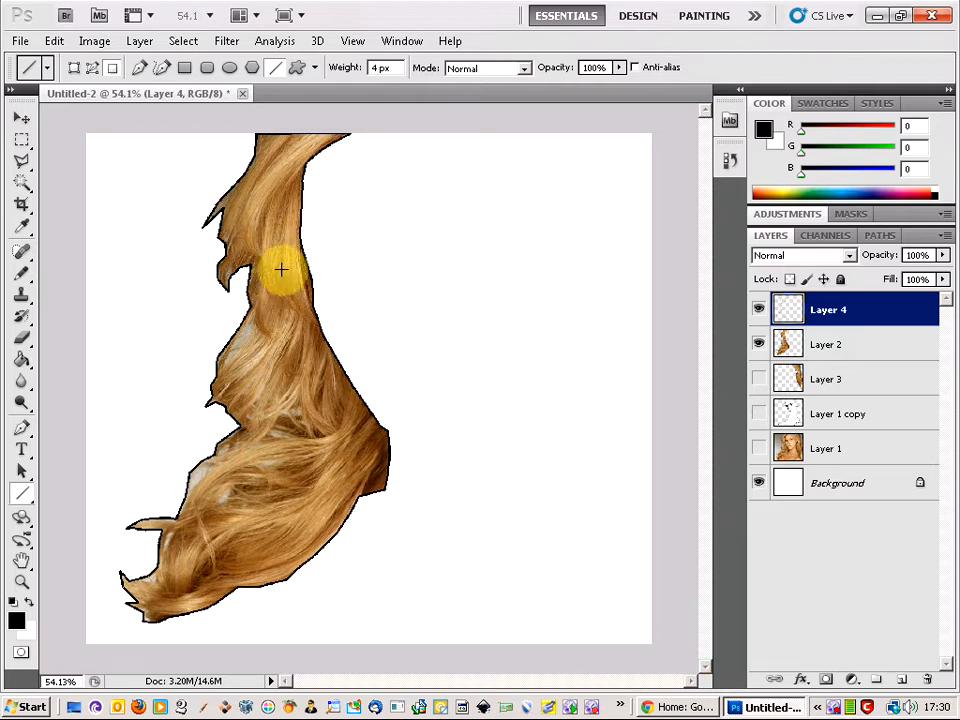
# Hide Layer 2 to check the hair outline on its own, and show the layer again
pyautogui.click(759, 346)
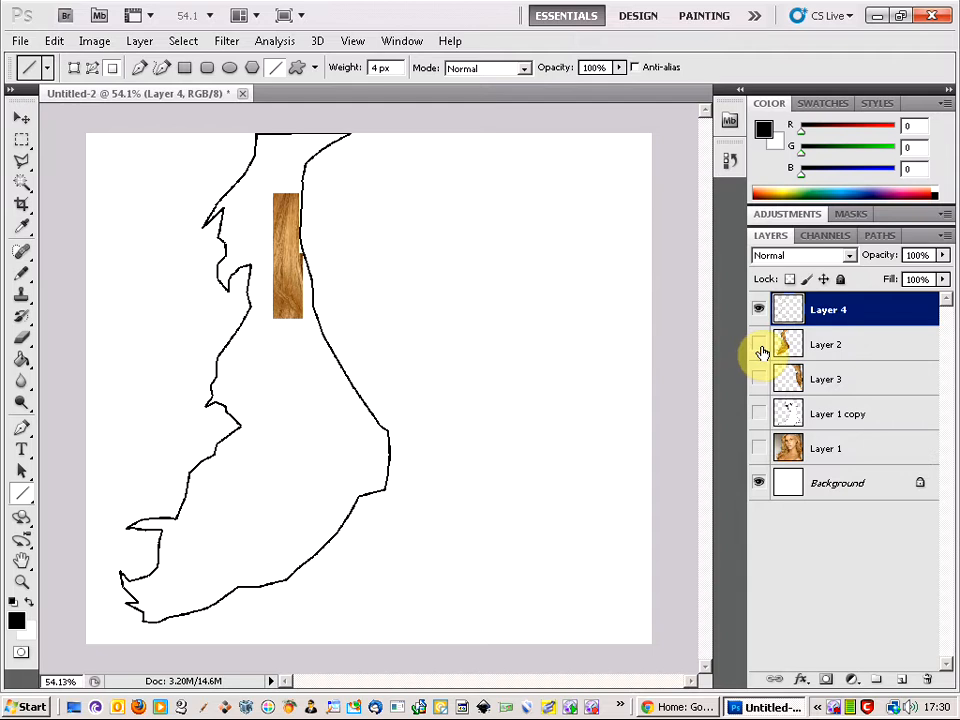
pyautogui.click(759, 344)
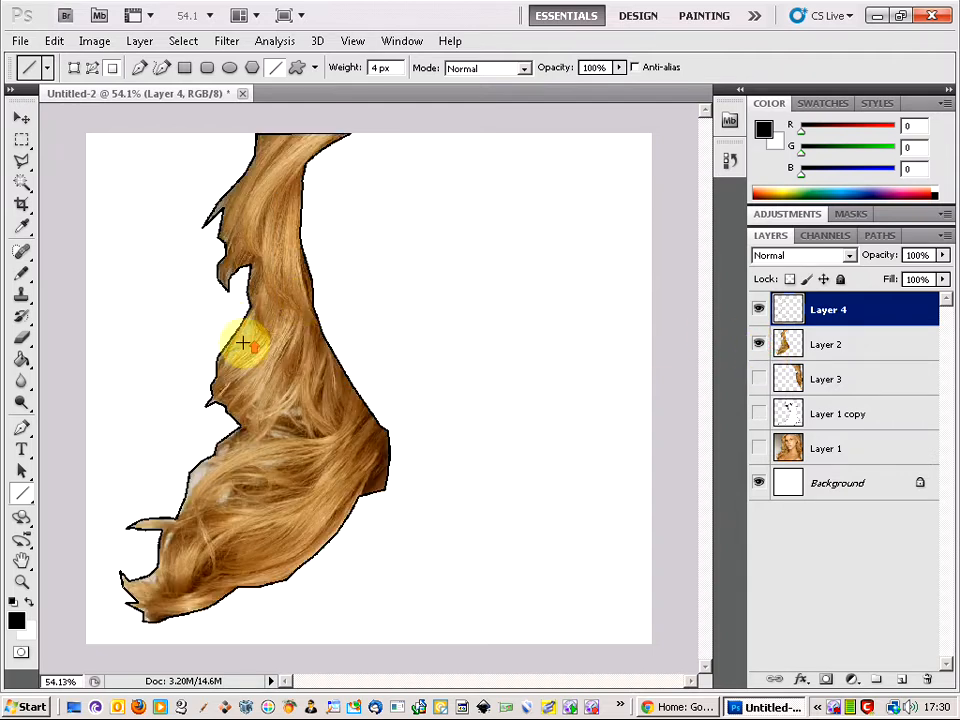
# Outline the long pale gap beside the hair's outer edge, below the upper curl, with a closed chain of black lines
pyautogui.scroll(2, 243, 343)
pyautogui.scroll(2, 243, 343)
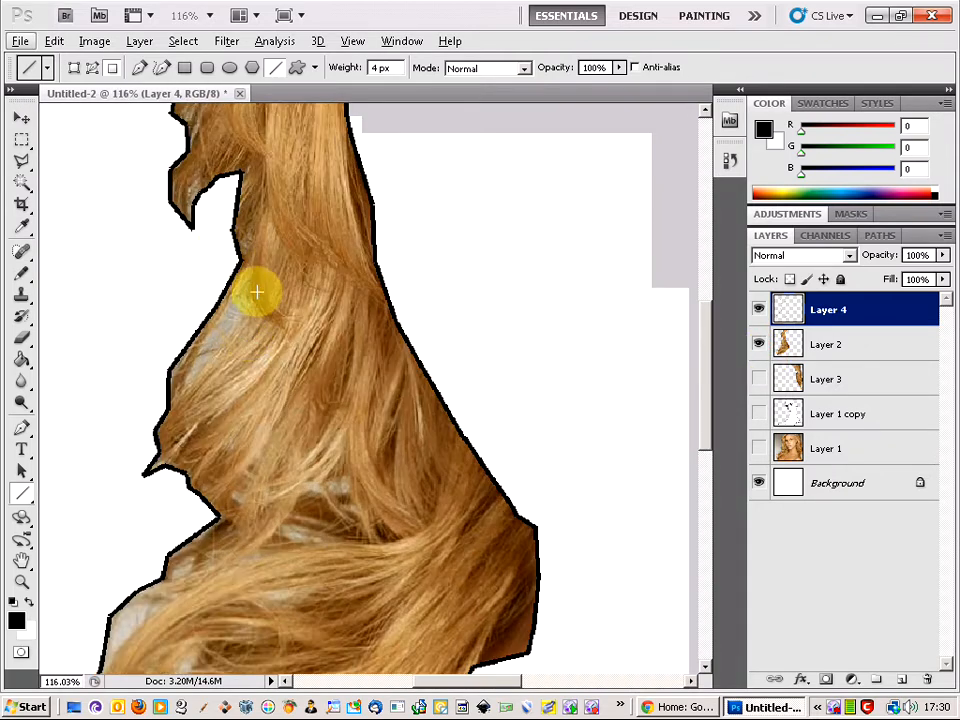
pyautogui.moveTo(249, 278); pyautogui.dragTo(200, 348)
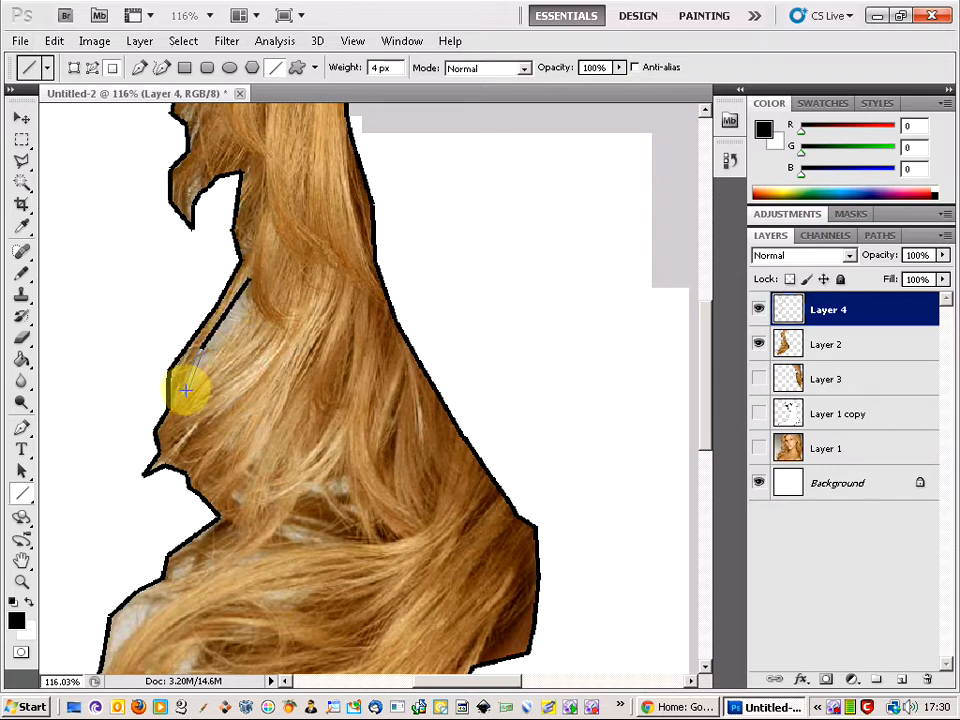
pyautogui.moveTo(186, 390); pyautogui.dragTo(186, 390)
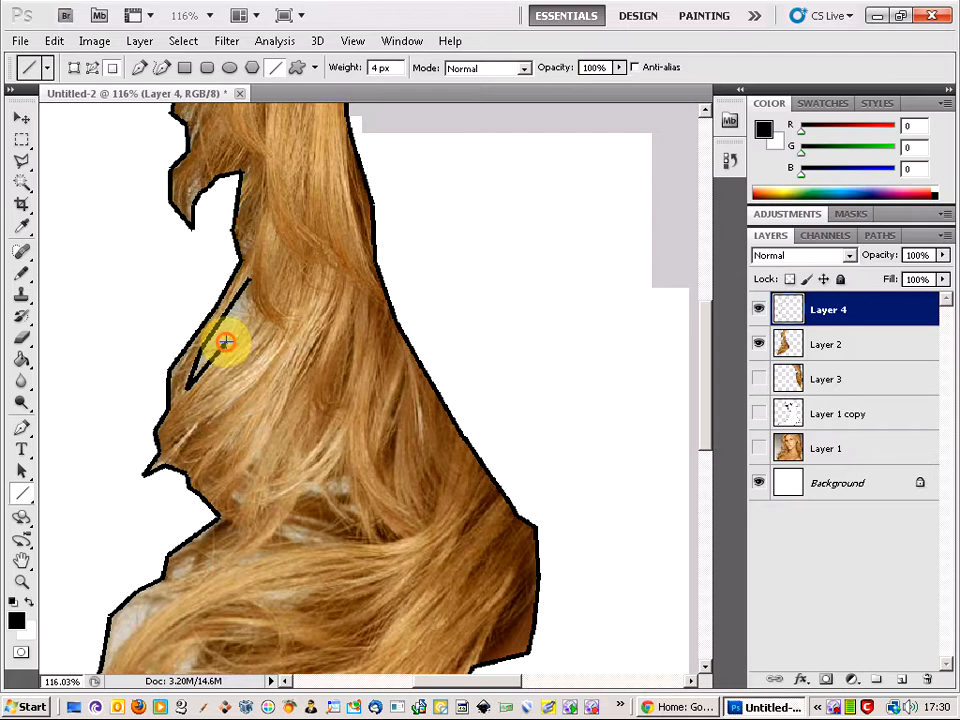
pyautogui.moveTo(226, 341); pyautogui.dragTo(247, 301)
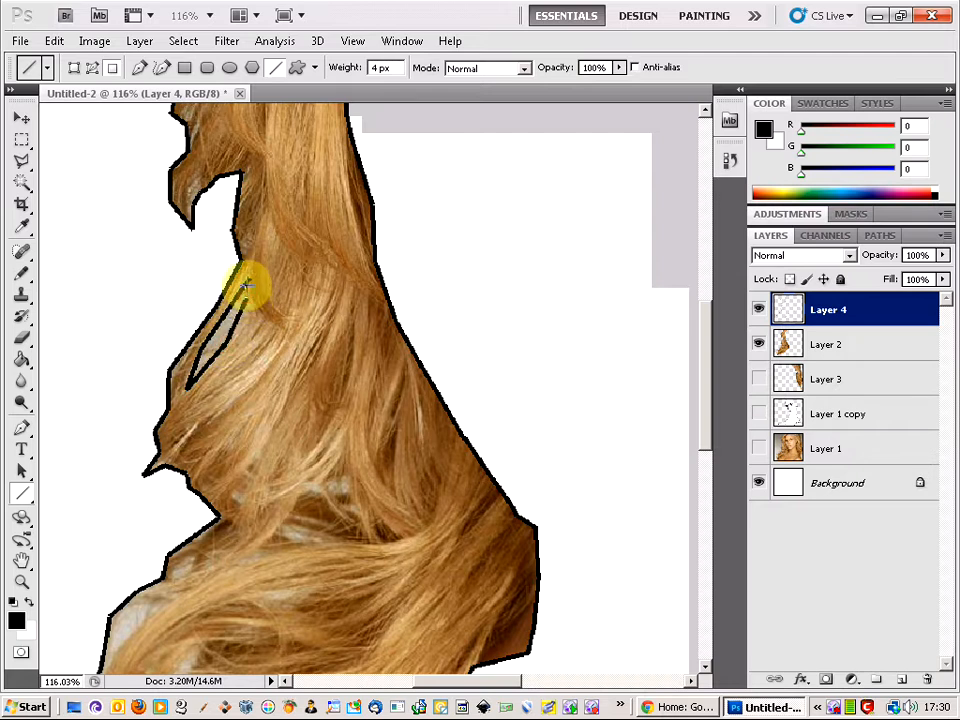
pyautogui.scroll(9, 244, 298)
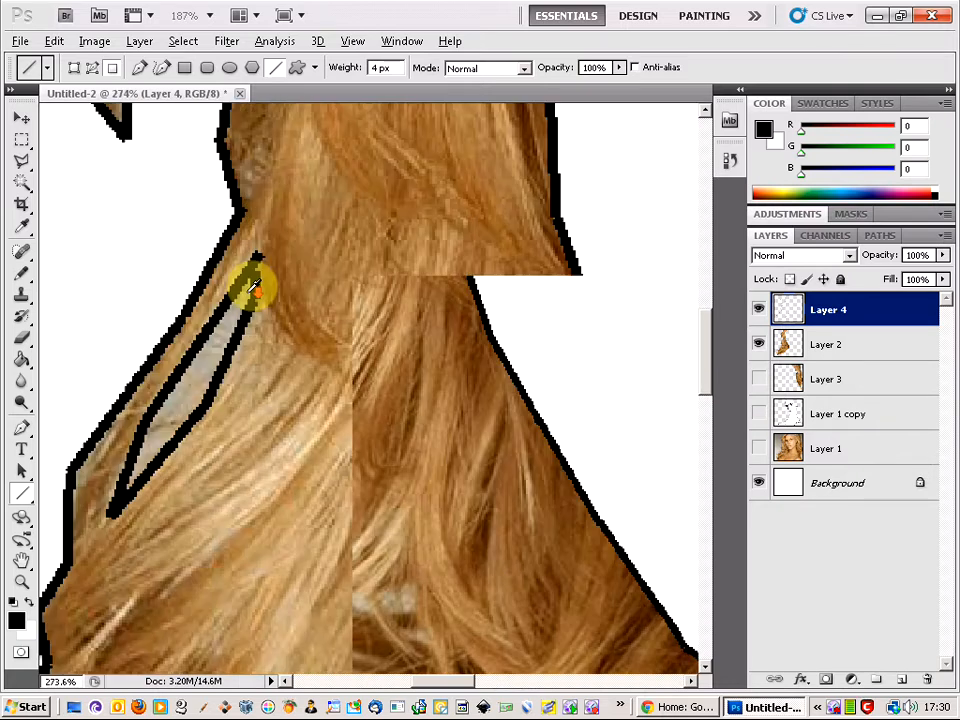
pyautogui.moveTo(254, 277); pyautogui.dragTo(255, 268)
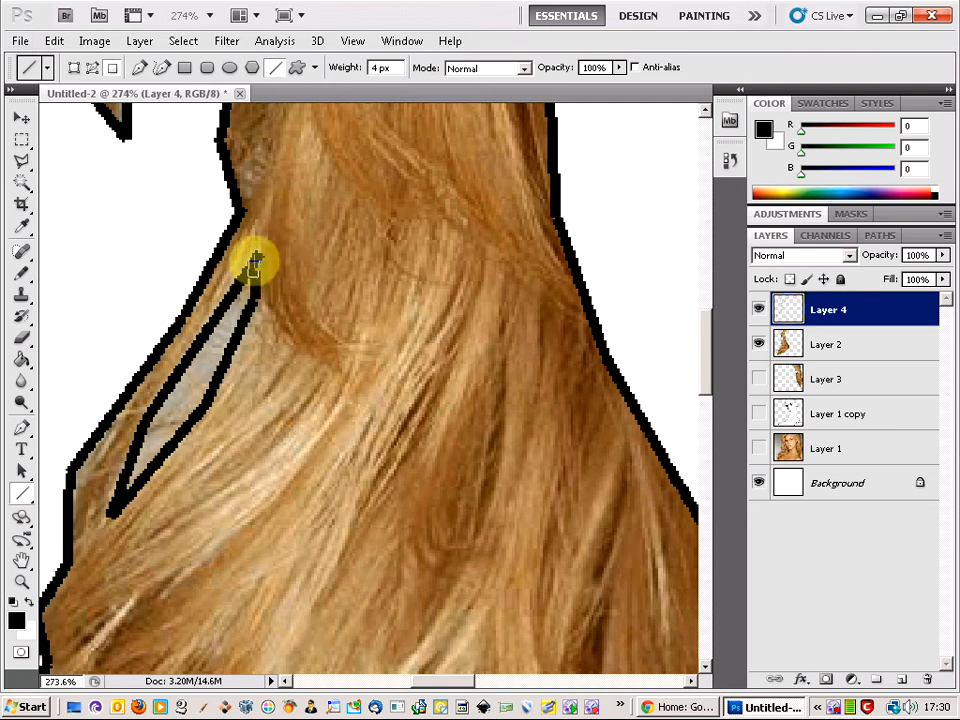
# Outline the pale triangular gap in the middle of the hair, where the upper strands meet the lower wave, in black
pyautogui.scroll(-8, 246, 430)
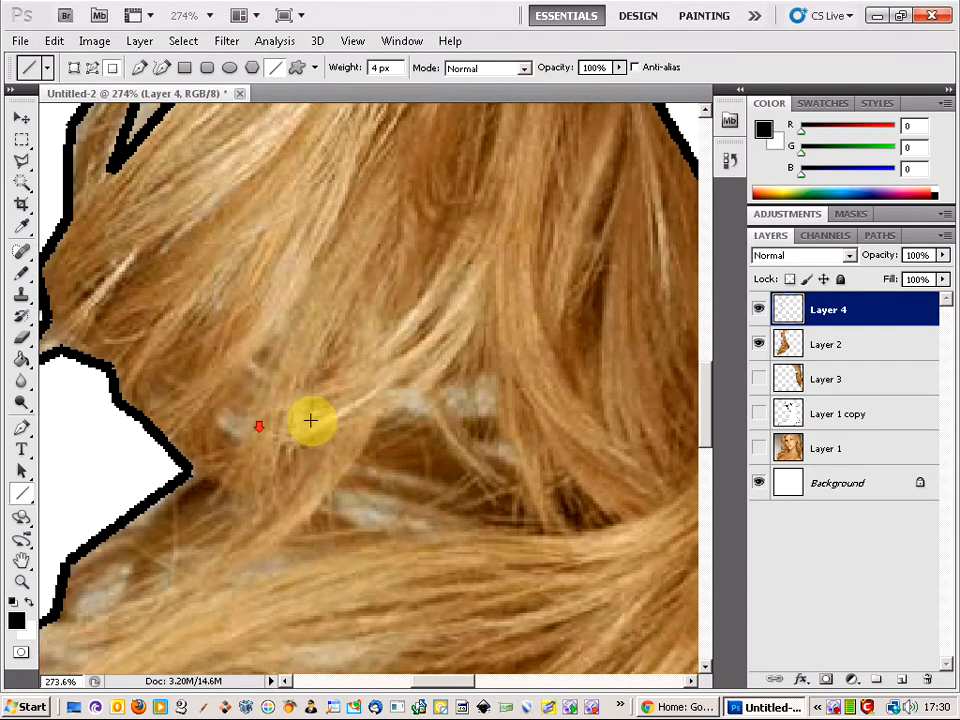
pyautogui.scroll(-1, 310, 421)
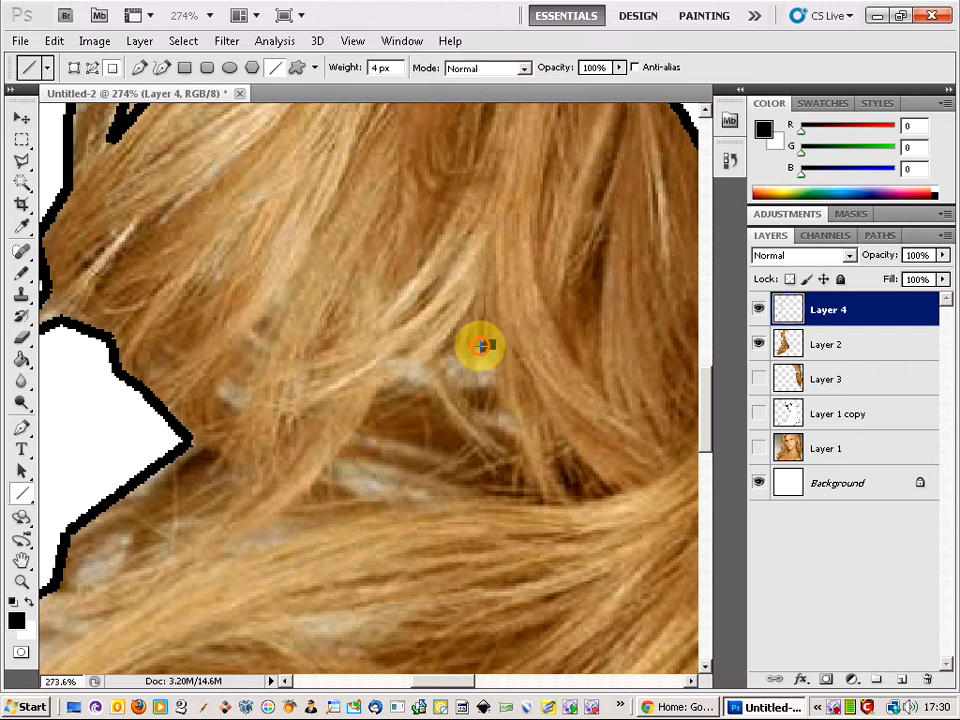
pyautogui.moveTo(489, 344)
pyautogui.mouseDown()
pyautogui.moveTo(376, 362)
pyautogui.moveTo(426, 381)
pyautogui.moveTo(489, 381)
pyautogui.moveTo(490, 343)
pyautogui.mouseUp()
# Outline the narrow pale gap in the lower wave and the small gap near the outer edge with closed black lines
pyautogui.scroll(-5, 370, 437)
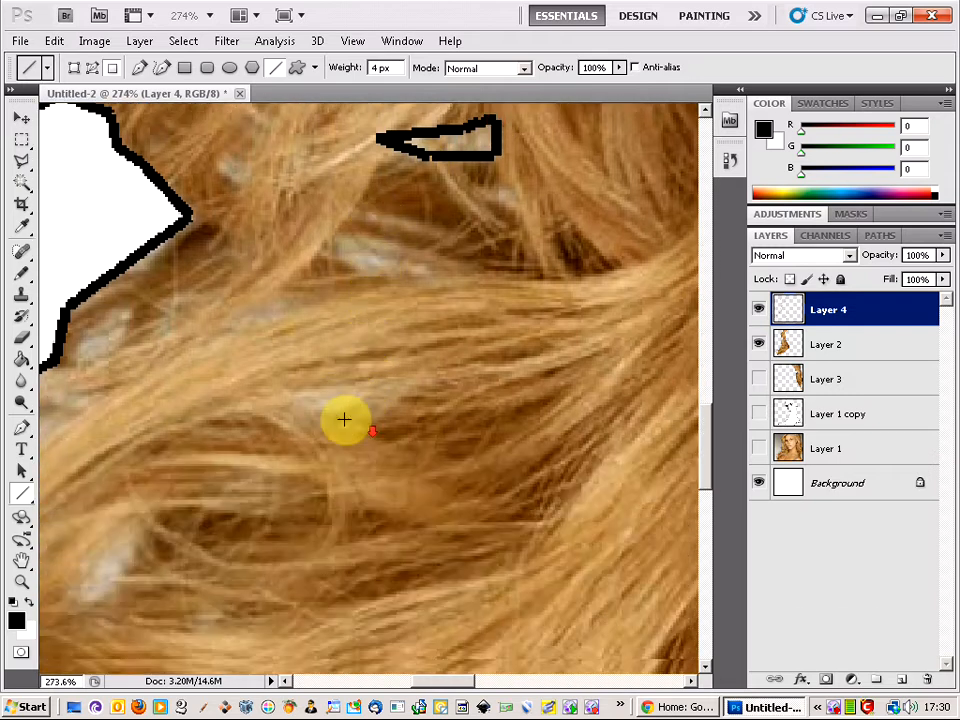
pyautogui.scroll(-1, 344, 420)
pyautogui.moveTo(404, 350)
pyautogui.mouseDown()
pyautogui.moveTo(337, 380)
pyautogui.moveTo(272, 373)
pyautogui.moveTo(405, 350)
pyautogui.mouseUp()
pyautogui.moveTo(127, 282)
pyautogui.mouseDown()
pyautogui.moveTo(117, 314)
pyautogui.moveTo(83, 330)
pyautogui.moveTo(85, 304)
pyautogui.moveTo(121, 281)
pyautogui.mouseUp()
# Outline the large pale gap along the lower wave's outer edge with four connected black lines
pyautogui.moveTo(443, 690); pyautogui.dragTo(411, 686)
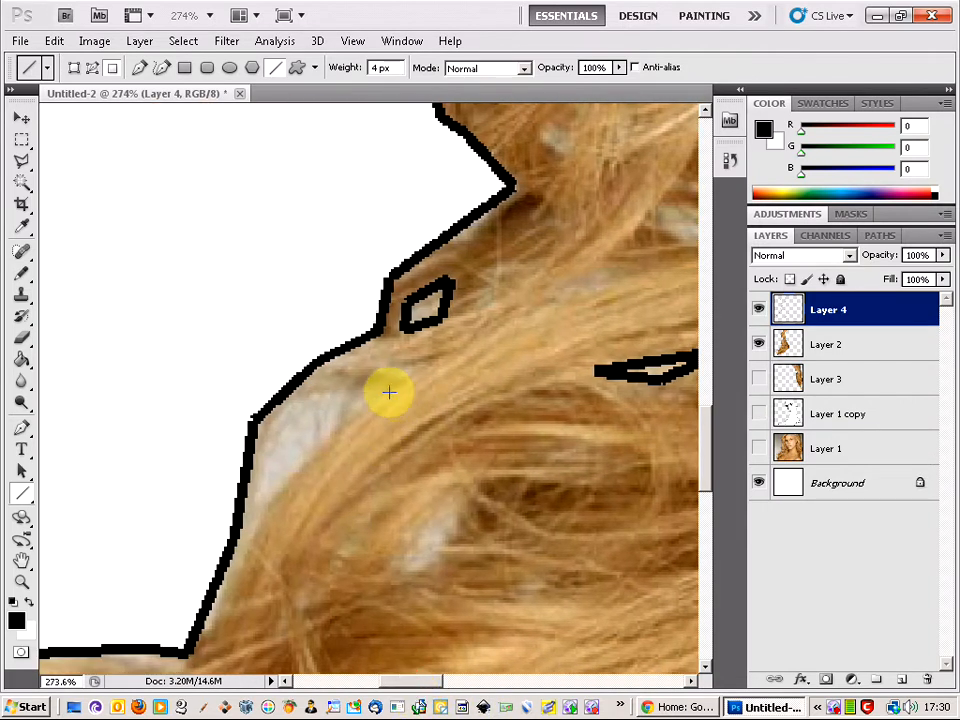
pyautogui.moveTo(390, 392); pyautogui.dragTo(313, 393)
pyautogui.moveTo(313, 393); pyautogui.dragTo(278, 432)
pyautogui.moveTo(278, 432); pyautogui.dragTo(261, 513)
pyautogui.moveTo(261, 513)
pyautogui.mouseDown()
pyautogui.moveTo(336, 463)
pyautogui.moveTo(386, 392)
pyautogui.mouseUp()
# Outline the small pale gap inside the lower wave and the slender one beneath the pointed side strand in black
pyautogui.scroll(-6, 358, 461)
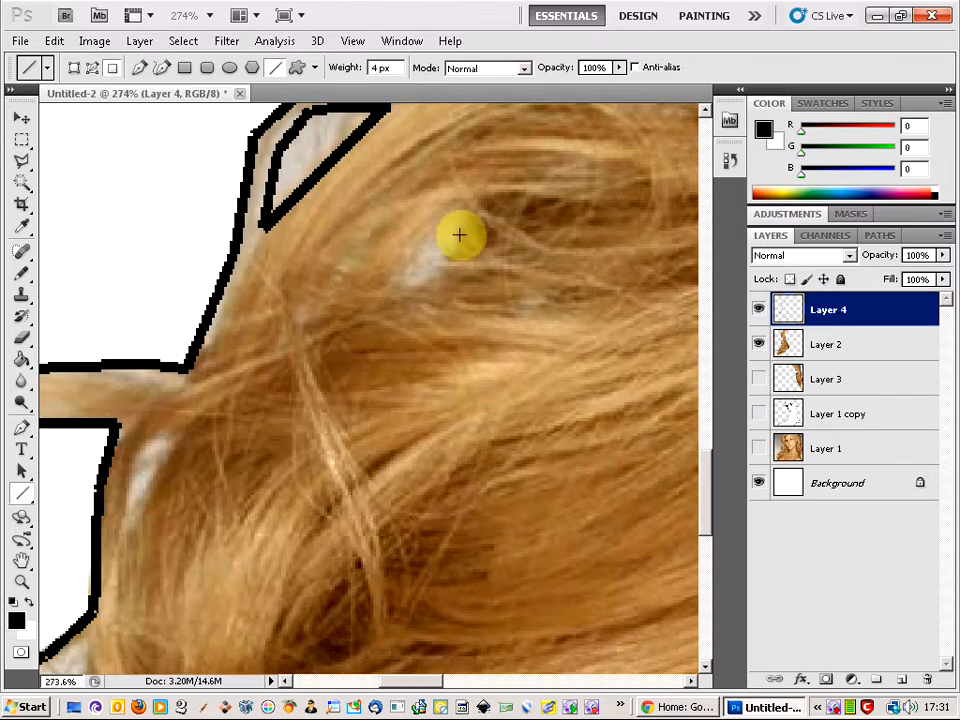
pyautogui.moveTo(452, 215)
pyautogui.mouseDown()
pyautogui.moveTo(399, 282)
pyautogui.moveTo(429, 279)
pyautogui.moveTo(450, 217)
pyautogui.mouseUp()
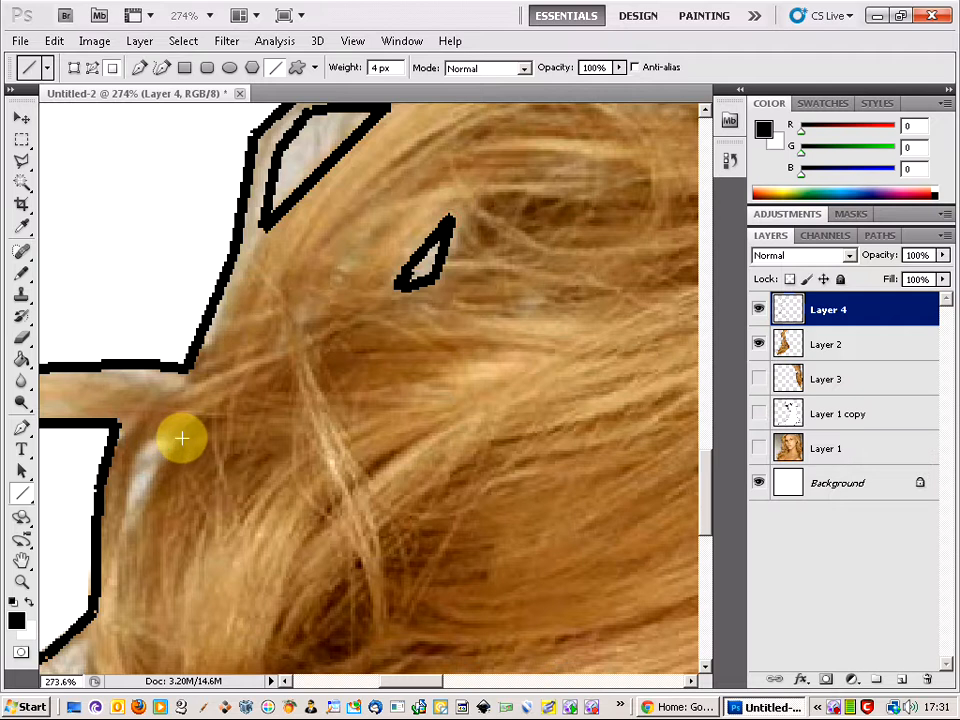
pyautogui.moveTo(182, 438)
pyautogui.mouseDown()
pyautogui.moveTo(137, 448)
pyautogui.moveTo(128, 462)
pyautogui.moveTo(118, 551)
pyautogui.moveTo(178, 438)
pyautogui.mouseUp()
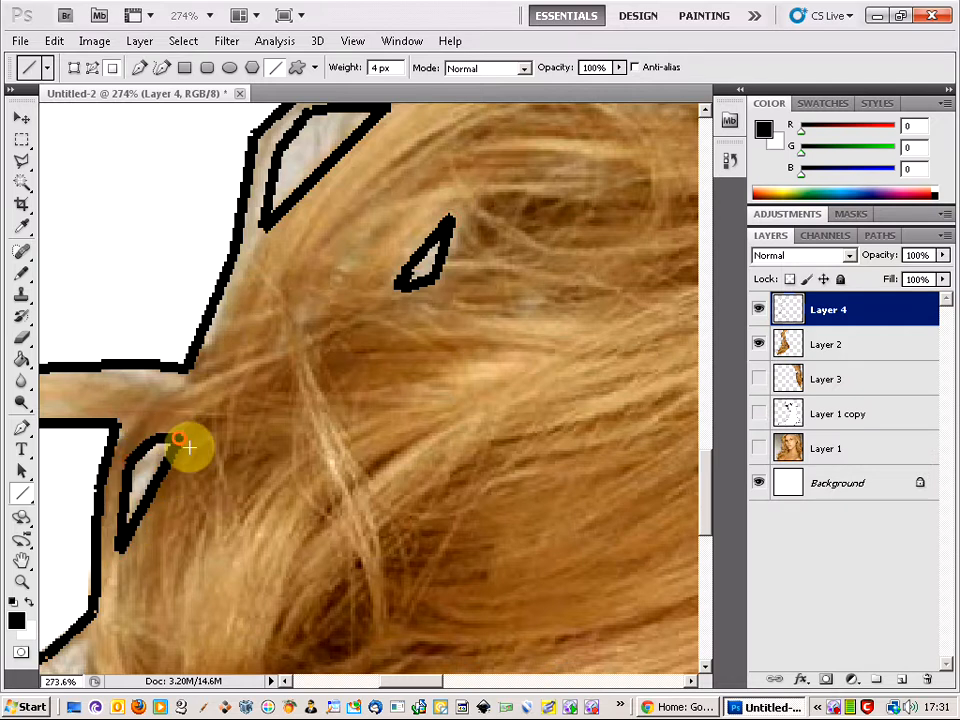
# Outline the pale triangular gap near the hair's lower tip with connected black lines
pyautogui.scroll(-6, 279, 546)
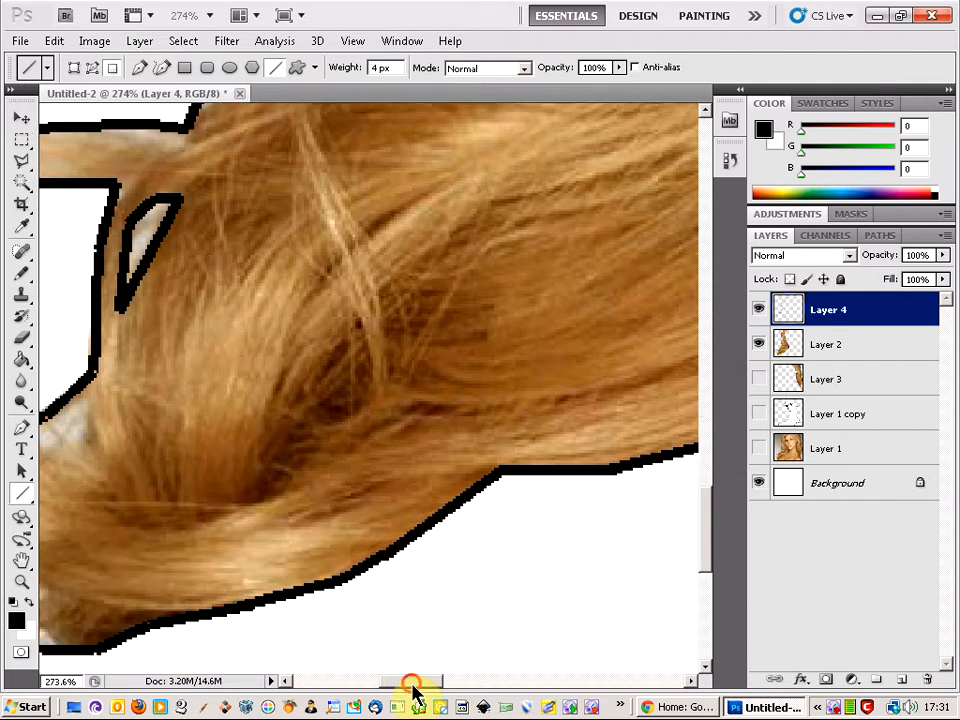
pyautogui.moveTo(413, 684); pyautogui.dragTo(390, 688)
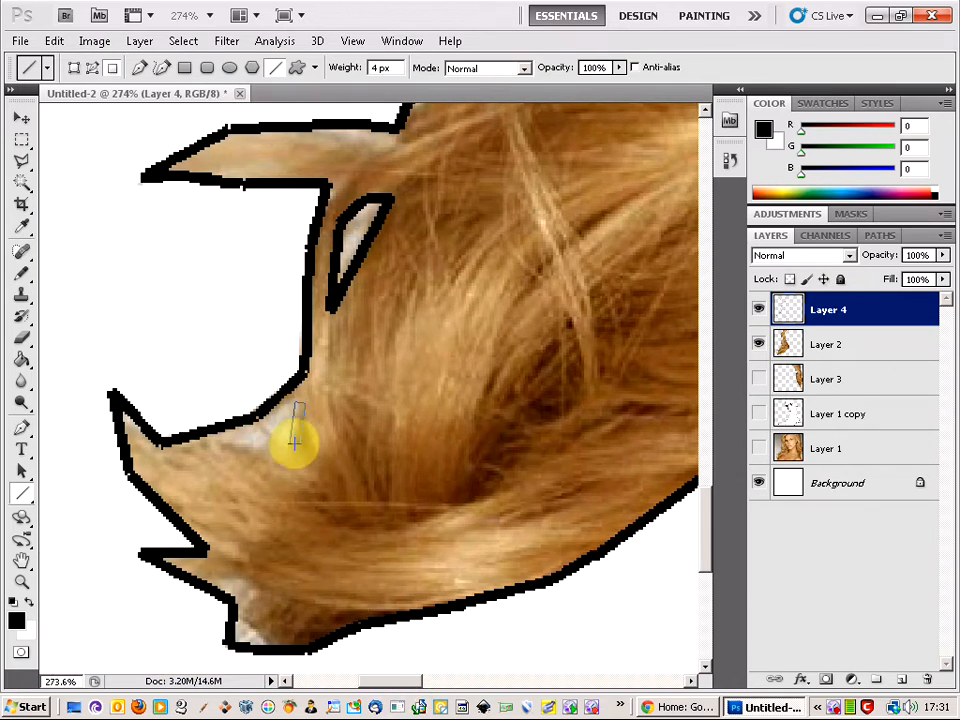
pyautogui.moveTo(293, 450); pyautogui.dragTo(298, 450)
pyautogui.moveTo(298, 450); pyautogui.dragTo(287, 412)
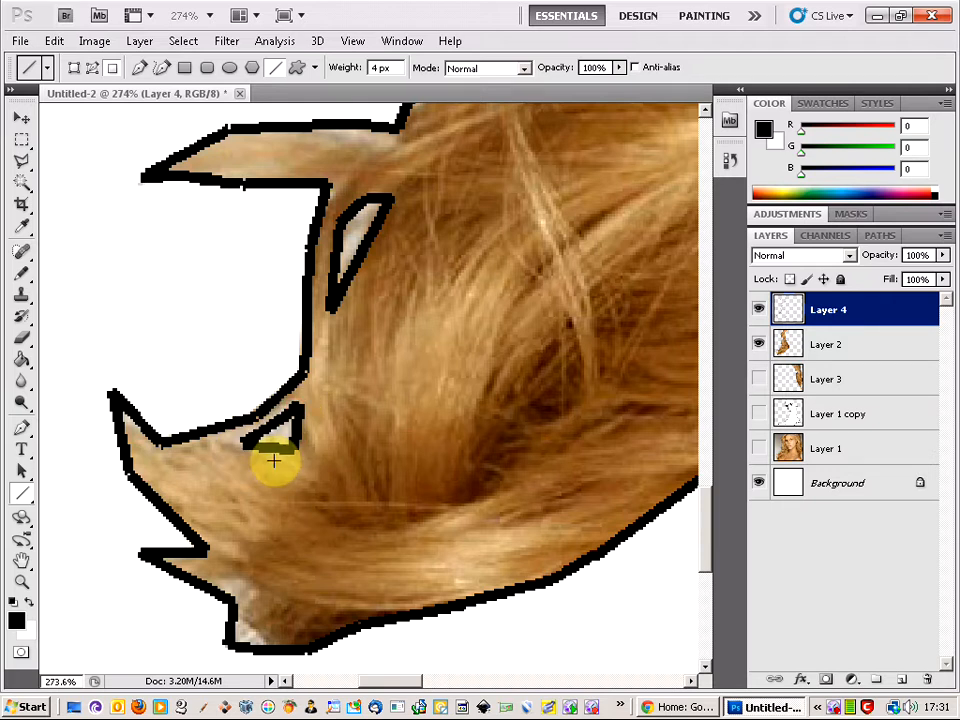
# Outline the small pale gap just below the narrow triangular one in the middle of the hair with closed black lines
pyautogui.scroll(-5, 280, 450)
pyautogui.scroll(-2, 325, 400)
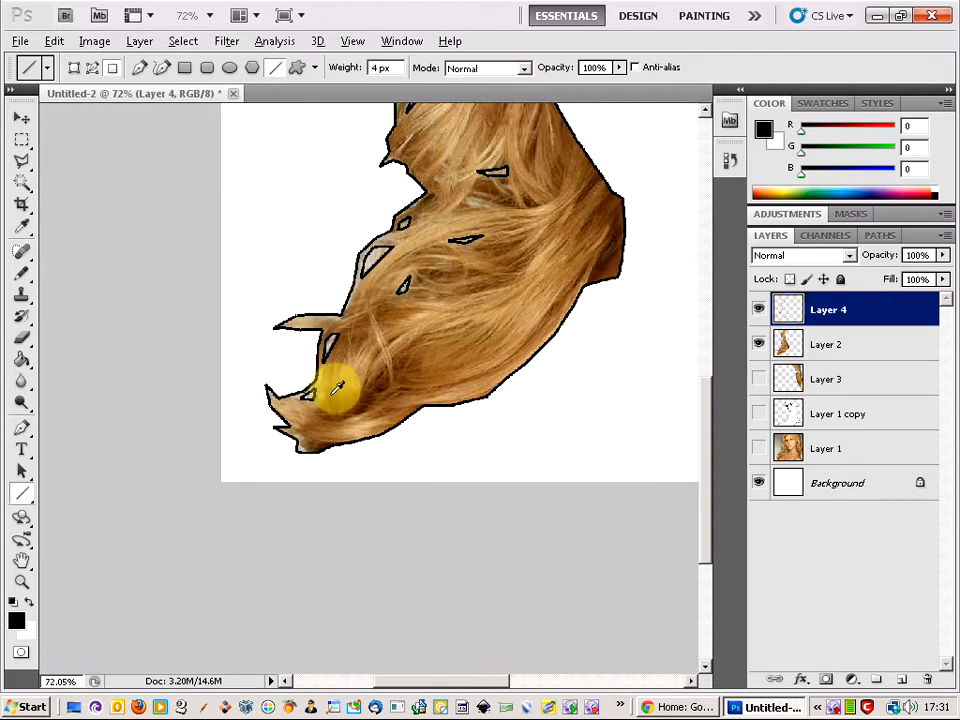
pyautogui.scroll(-2, 452, 206)
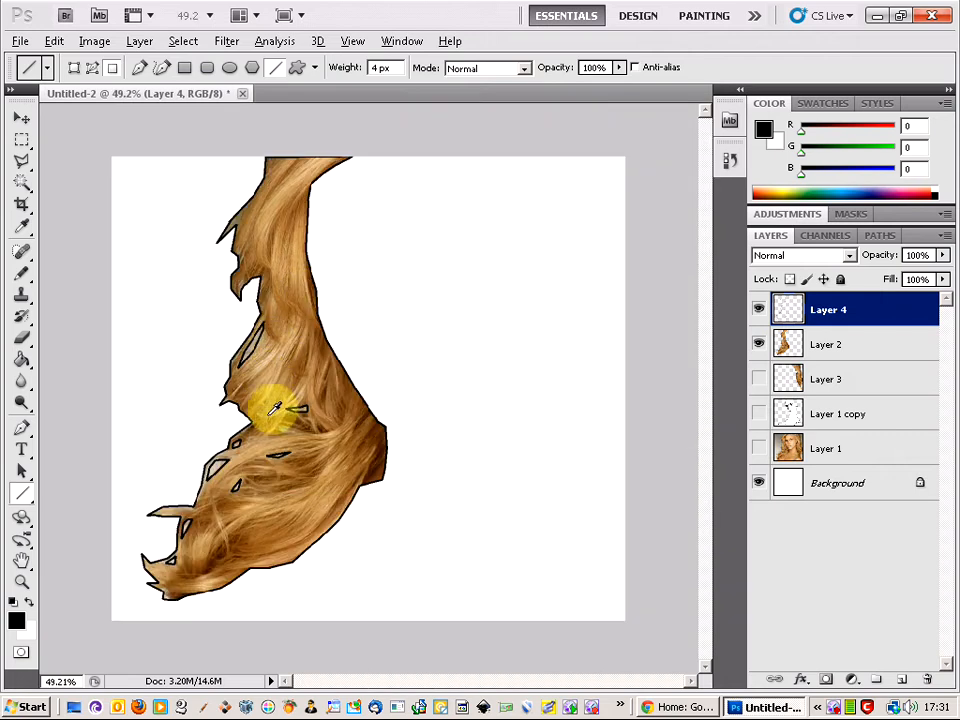
pyautogui.scroll(3, 285, 420)
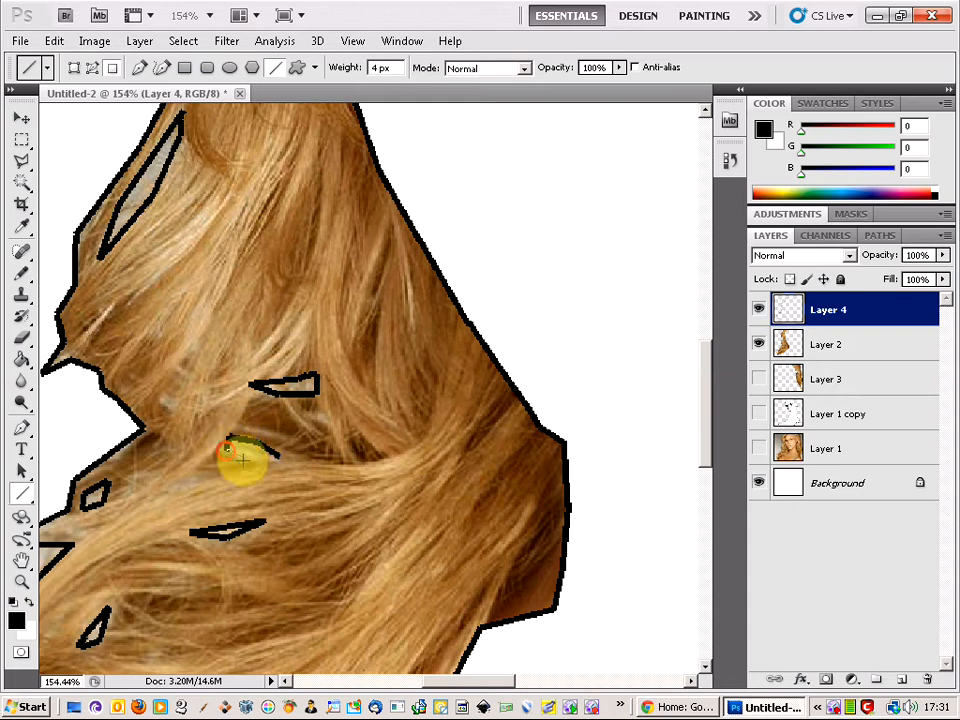
pyautogui.moveTo(247, 460); pyautogui.dragTo(279, 454)
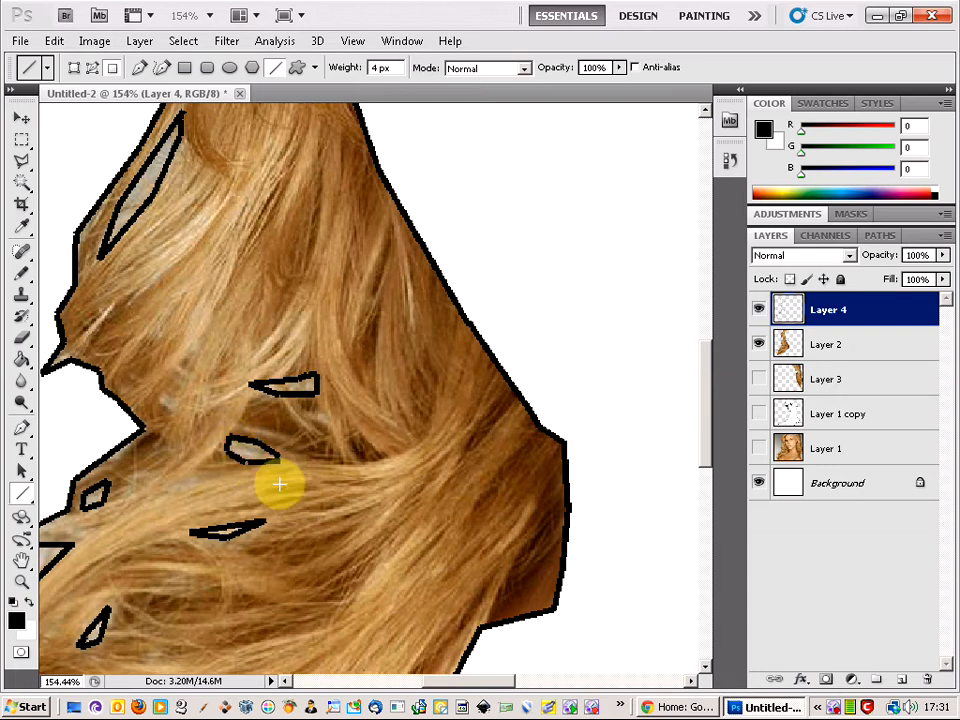
pyautogui.scroll(1, 263, 467)
pyautogui.scroll(1, 263, 467)
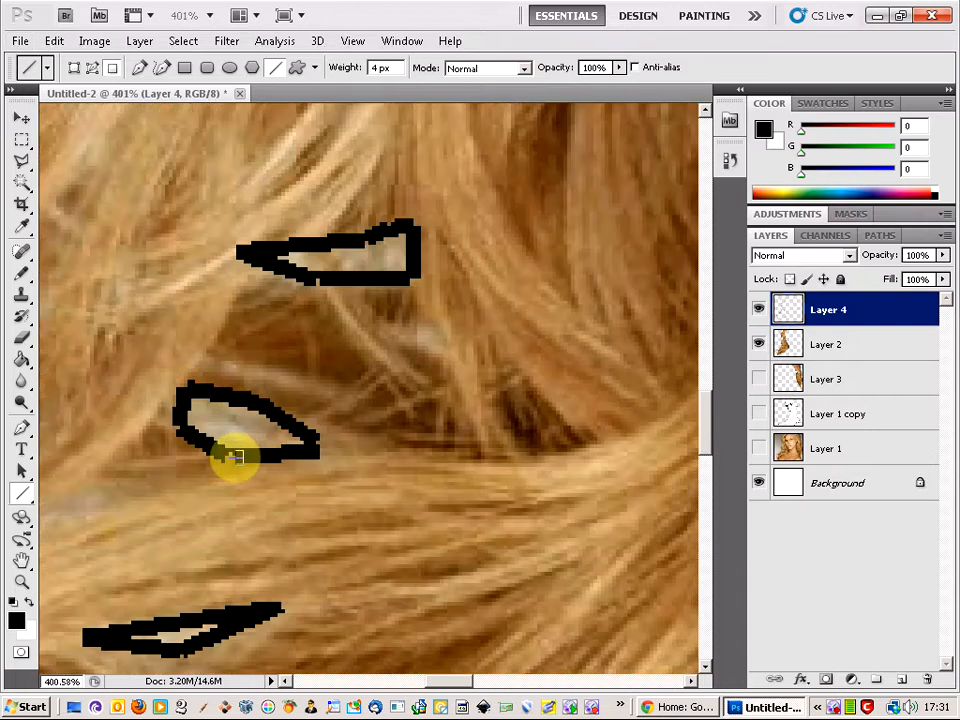
pyautogui.scroll(-3, 214, 424)
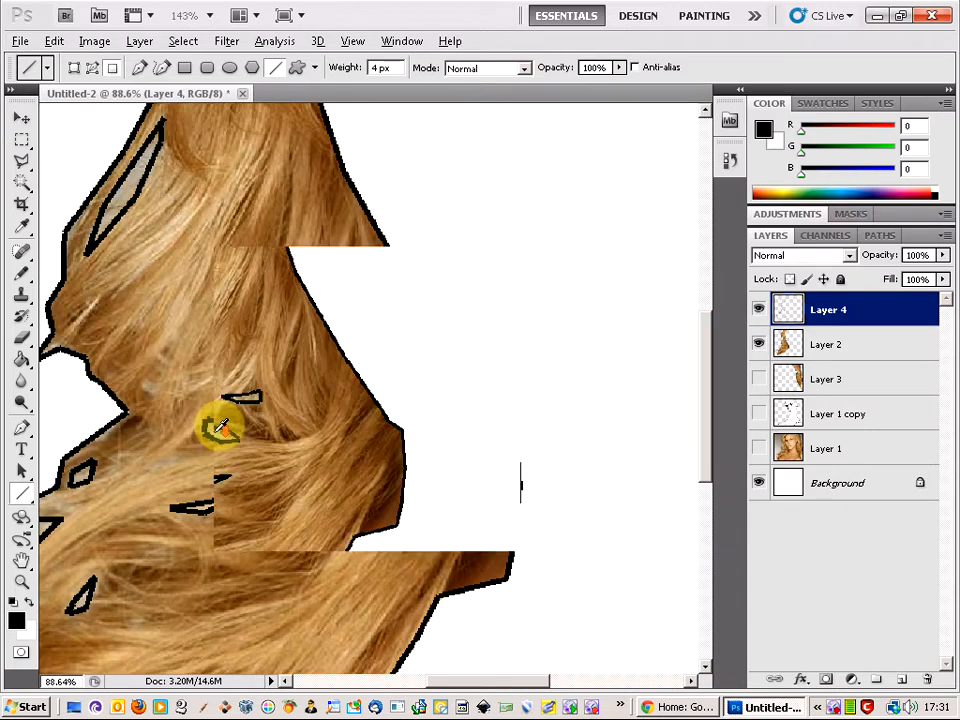
pyautogui.scroll(-2, 148, 303)
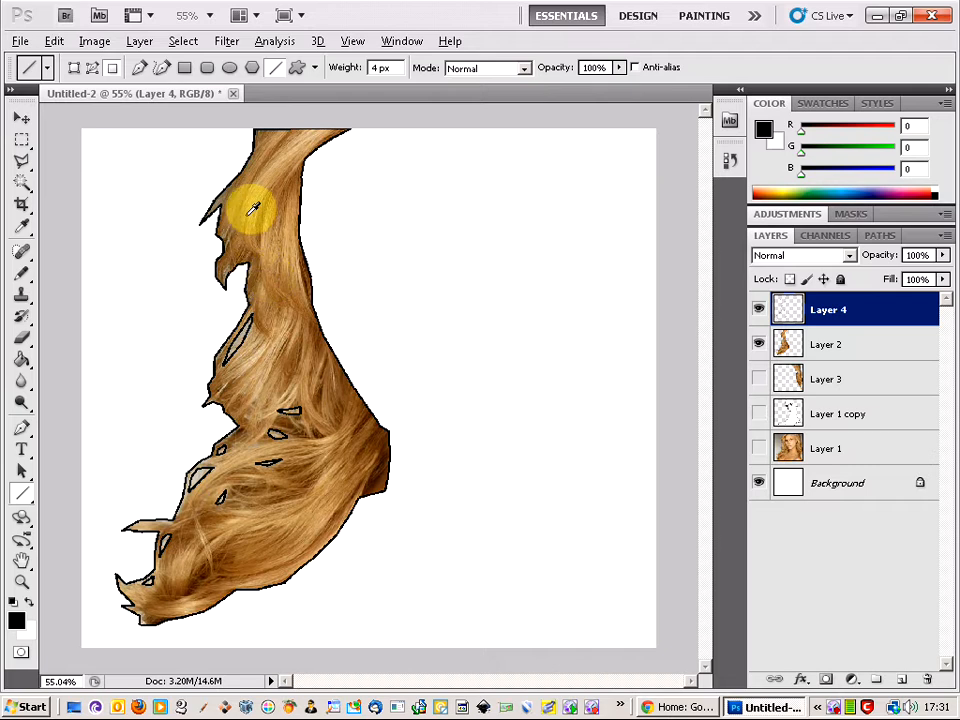
# Draw a black strand line from the upper outer notch to the hair's top edge and a shorter one beside it
pyautogui.scroll(3, 258, 205)
pyautogui.scroll(2, 257, 208)
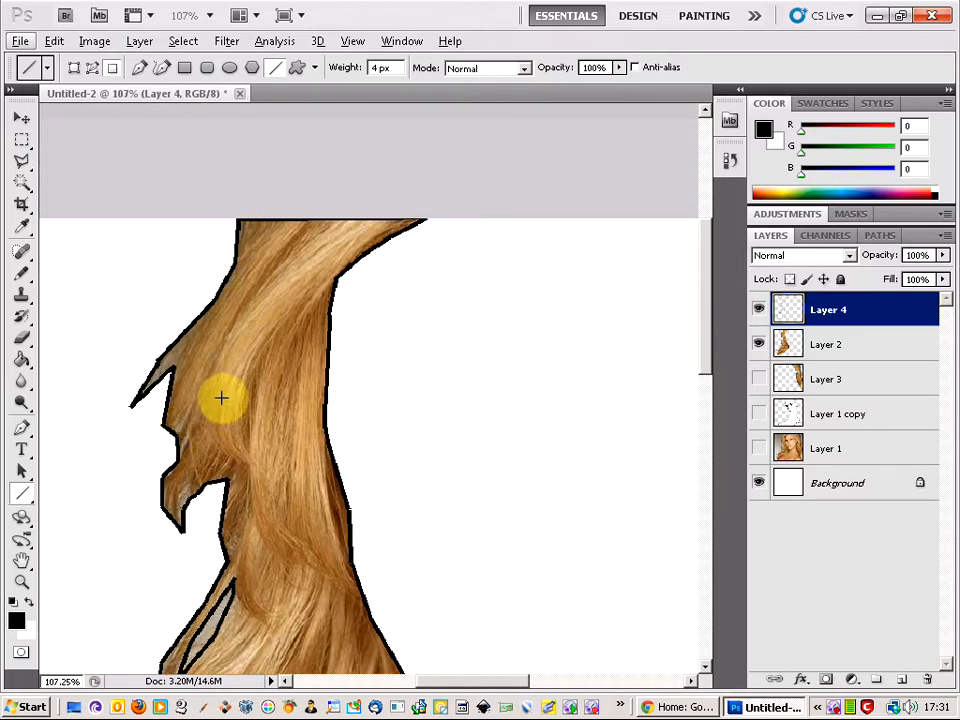
pyautogui.scroll(-1, 210, 398)
pyautogui.scroll(1, 198, 404)
pyautogui.scroll(-2, 190, 408)
pyautogui.scroll(1, 187, 410)
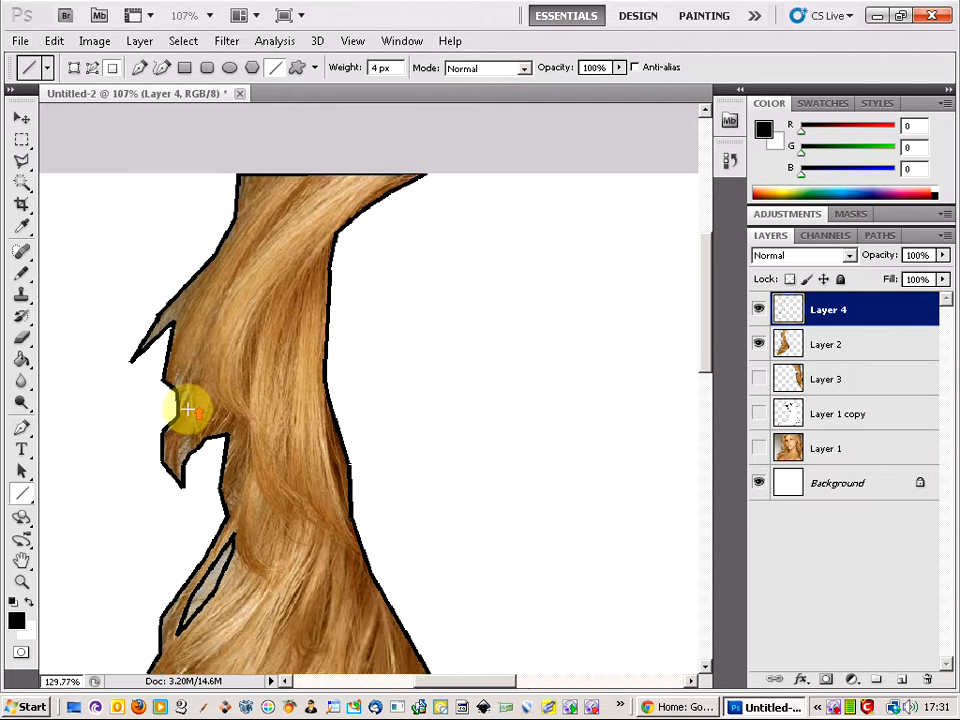
pyautogui.scroll(-1, 187, 400)
pyautogui.moveTo(174, 386)
pyautogui.mouseDown()
pyautogui.moveTo(214, 270)
pyautogui.moveTo(220, 280)
pyautogui.moveTo(270, 206)
pyautogui.mouseUp()
pyautogui.moveTo(270, 206)
pyautogui.mouseDown()
pyautogui.moveTo(317, 133)
pyautogui.moveTo(338, 124)
pyautogui.mouseUp()
pyautogui.moveTo(247, 175); pyautogui.dragTo(291, 129)
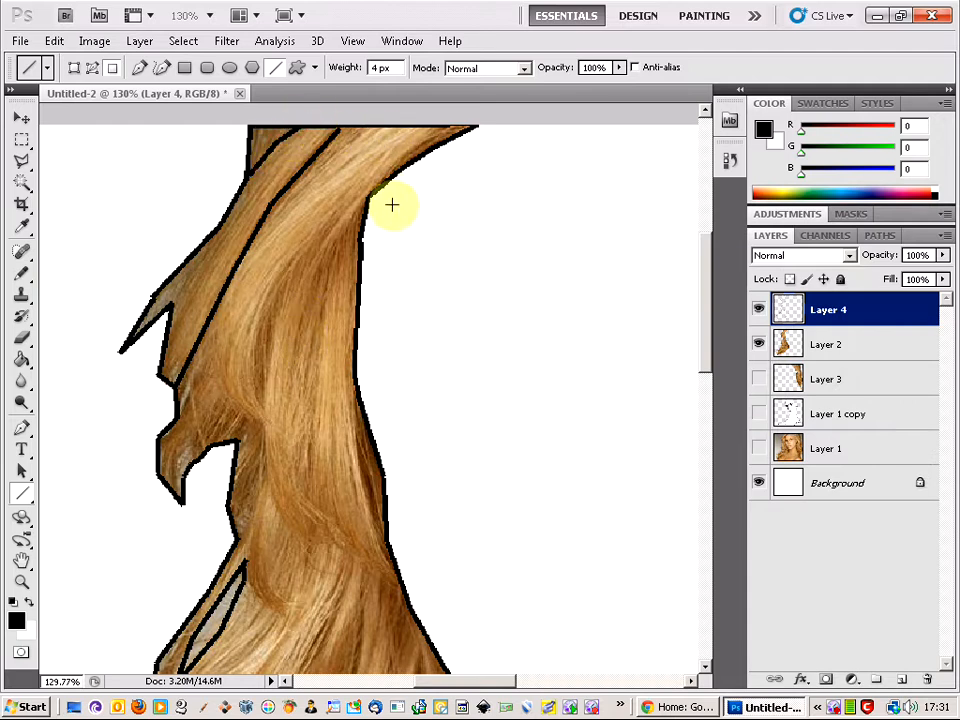
# Trace the upper lock from the inner edge's bend to a pointed tip and back, with a branch to the outer edge
pyautogui.moveTo(367, 200)
pyautogui.mouseDown()
pyautogui.moveTo(253, 285)
pyautogui.moveTo(275, 280)
pyautogui.mouseUp()
pyautogui.moveTo(275, 280)
pyautogui.mouseDown()
pyautogui.moveTo(249, 343)
pyautogui.moveTo(259, 407)
pyautogui.mouseUp()
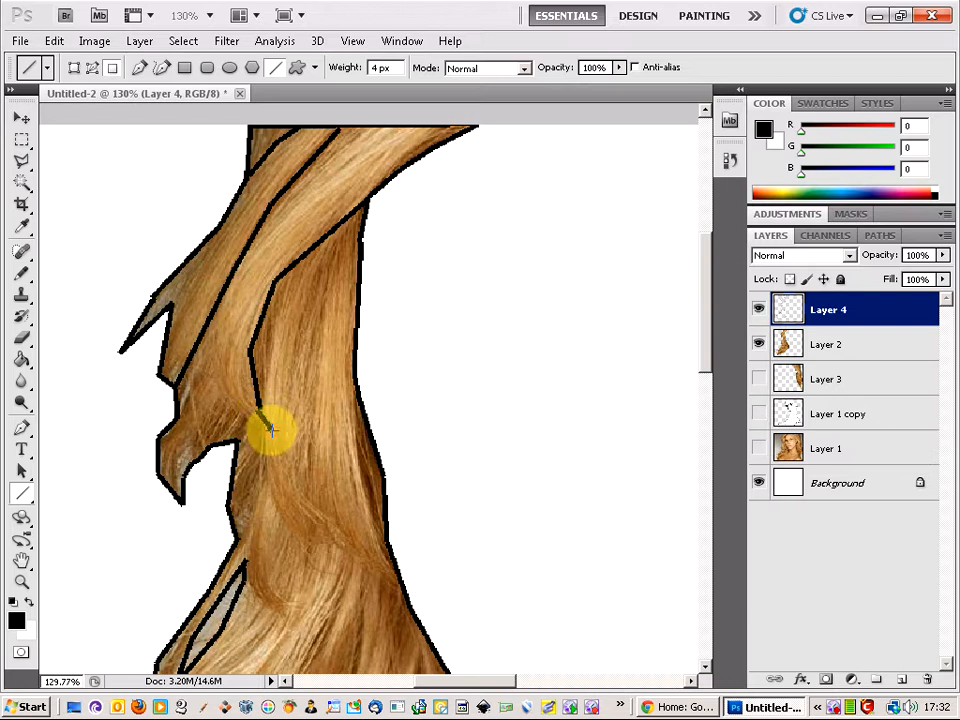
pyautogui.moveTo(271, 430); pyautogui.dragTo(270, 432)
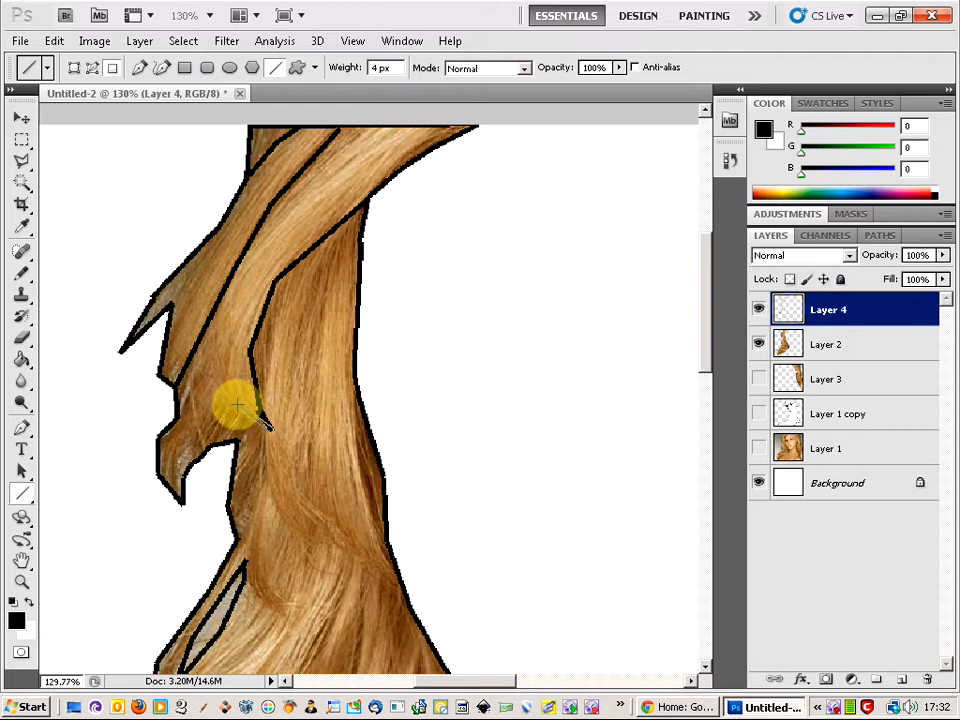
pyautogui.moveTo(237, 404); pyautogui.dragTo(218, 332)
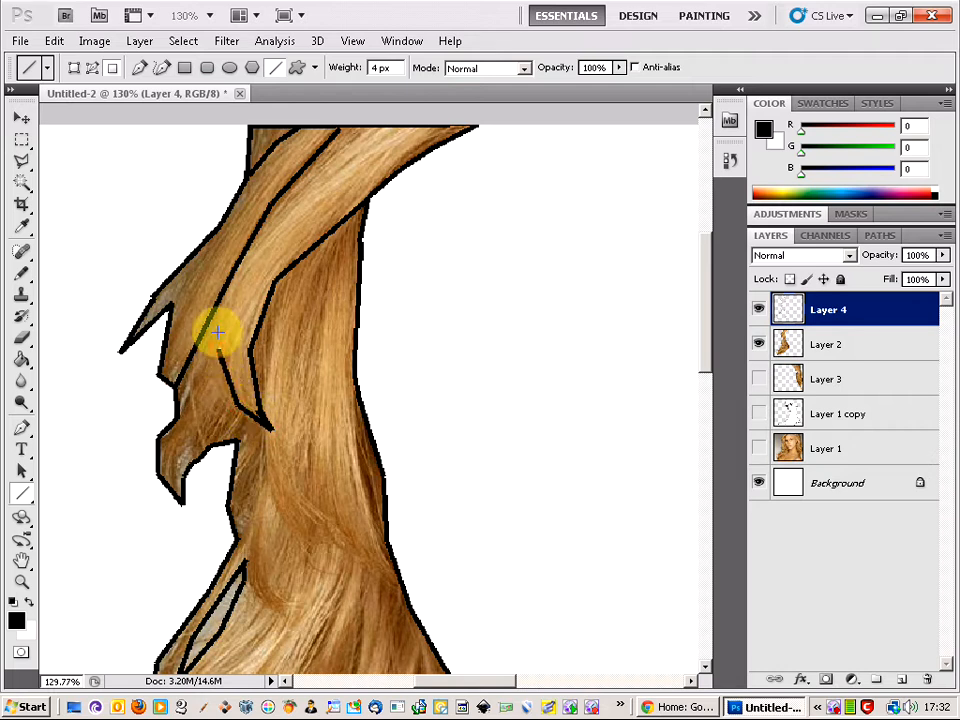
pyautogui.scroll(-3, 205, 385)
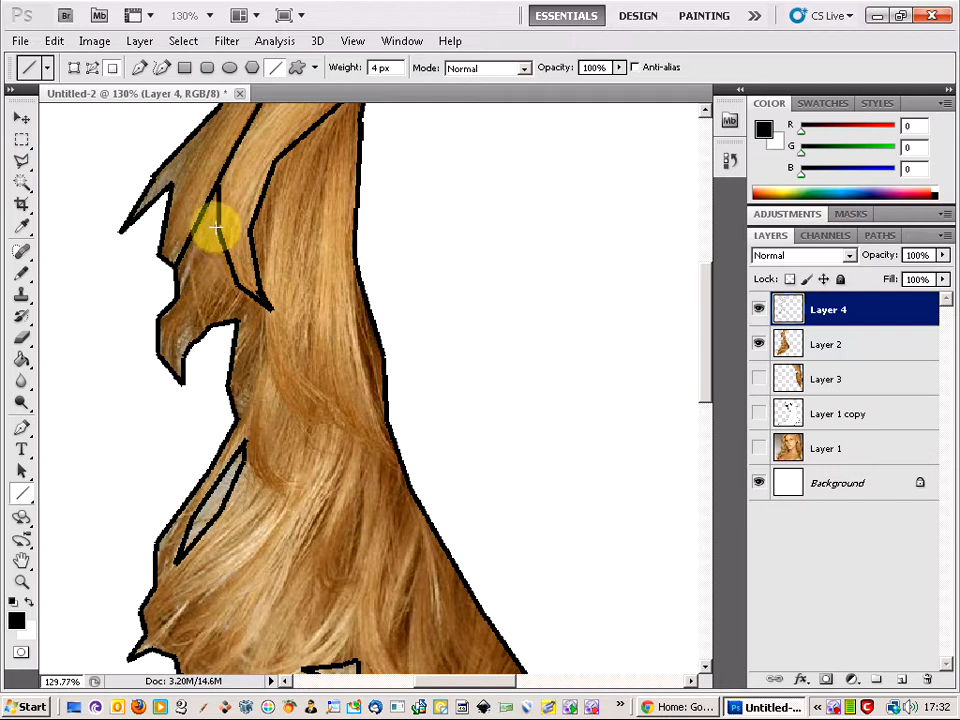
pyautogui.moveTo(216, 228); pyautogui.dragTo(186, 278)
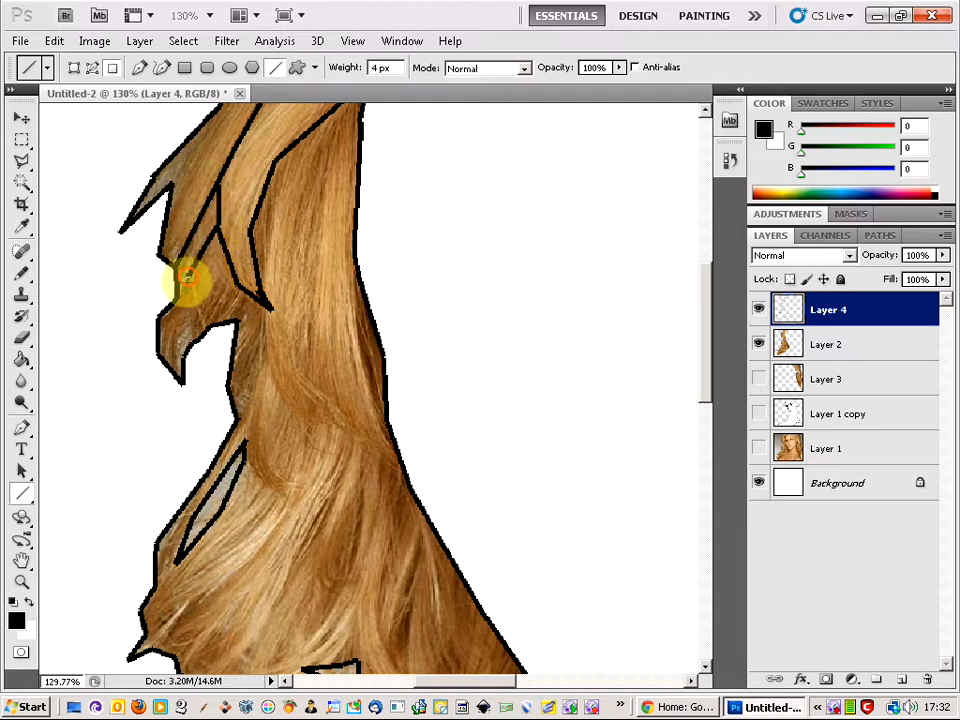
# Continue the lock's black line from beside its pointed tip down and inward along the central strand
pyautogui.scroll(-2, 285, 279)
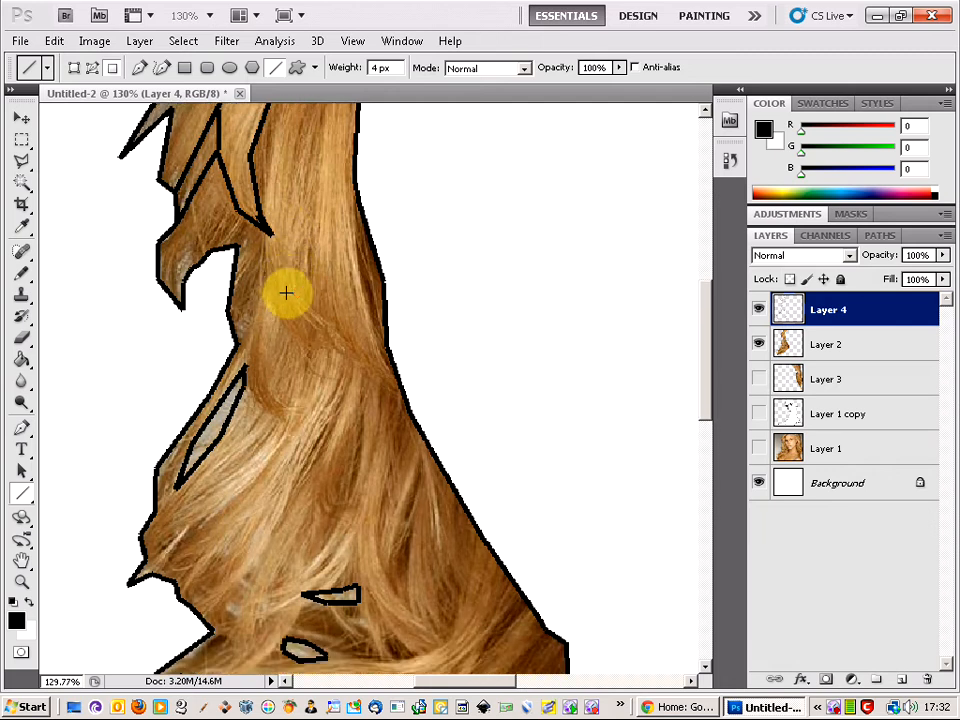
pyautogui.moveTo(260, 230); pyautogui.dragTo(270, 296)
pyautogui.moveTo(270, 296); pyautogui.dragTo(303, 347)
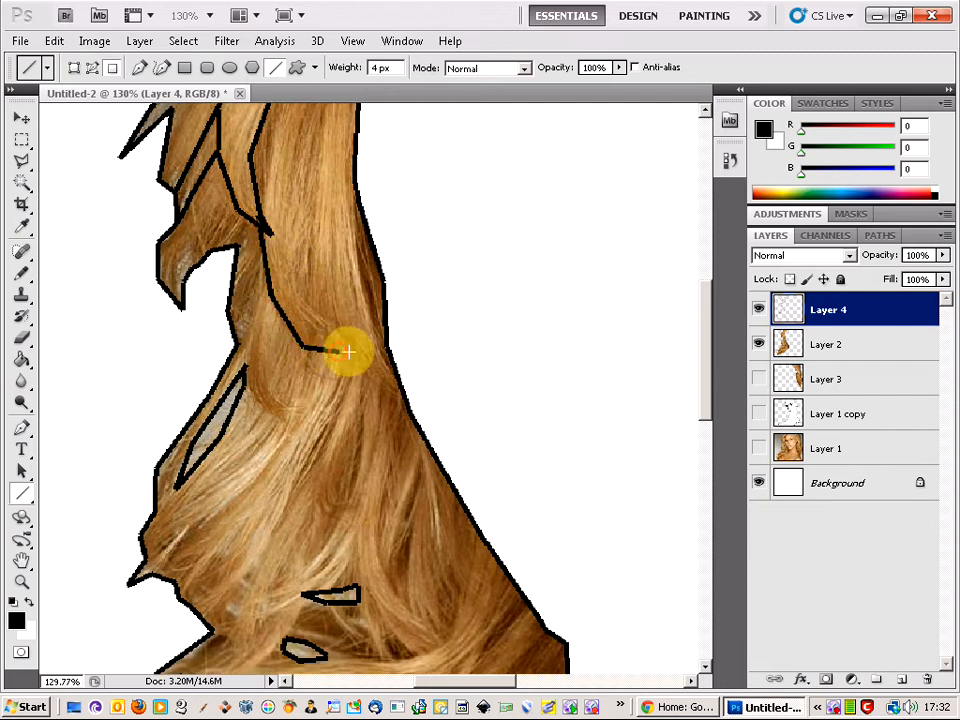
# Trace the strand along the inner edge in black down to the outline and join the central strand's line to it
pyautogui.scroll(2, 315, 250)
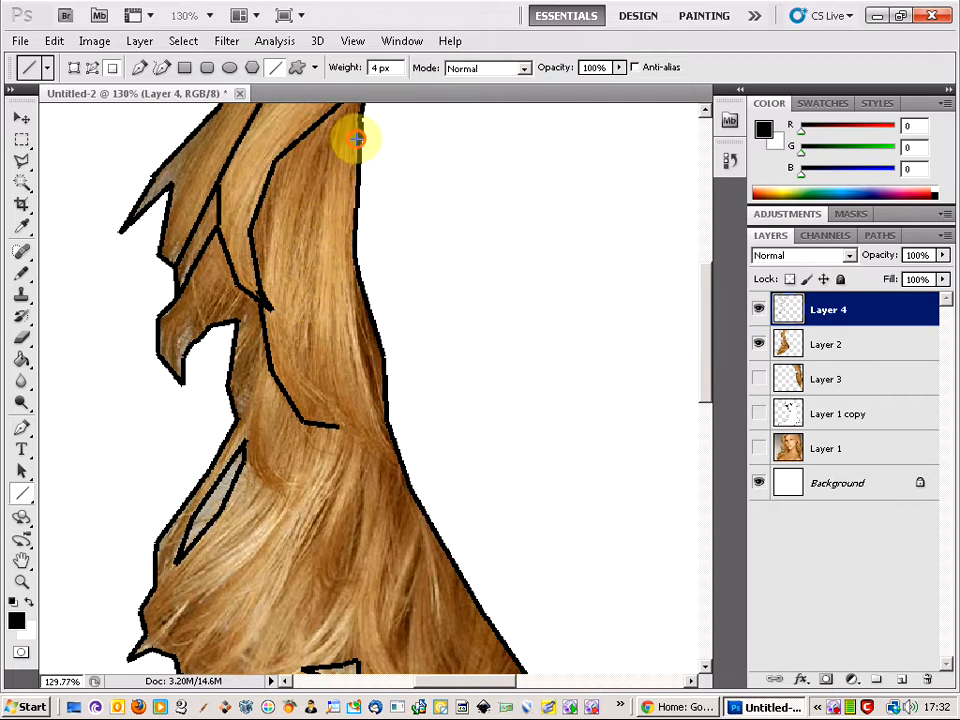
pyautogui.moveTo(357, 139); pyautogui.dragTo(321, 179)
pyautogui.moveTo(321, 179); pyautogui.dragTo(331, 394)
pyautogui.moveTo(331, 394); pyautogui.dragTo(344, 433)
pyautogui.moveTo(344, 433); pyautogui.dragTo(407, 479)
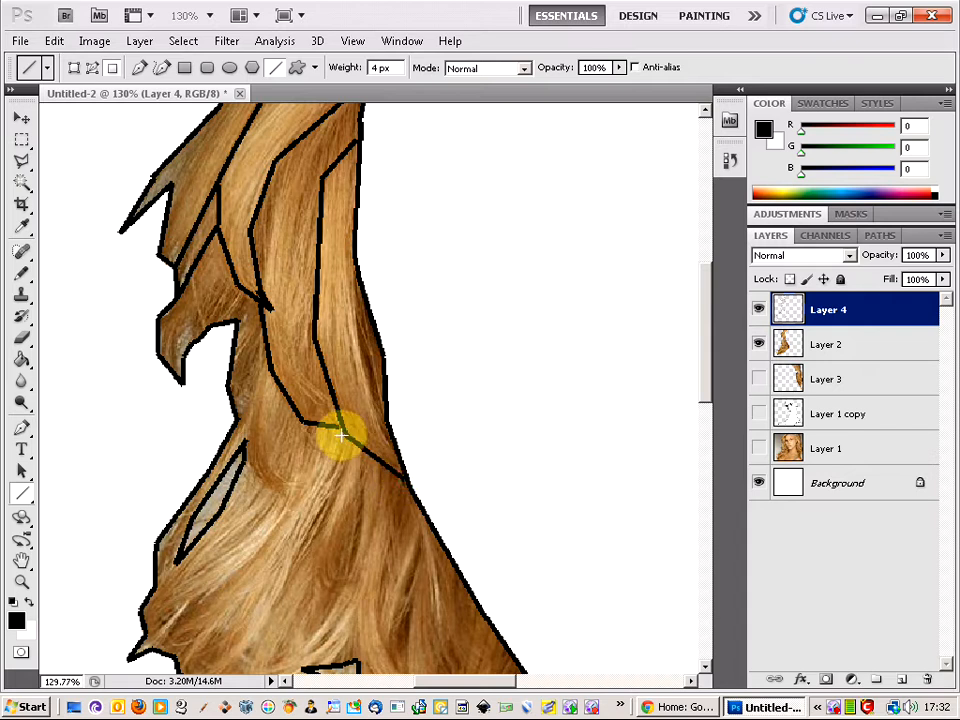
pyautogui.scroll(1, 343, 437)
pyautogui.scroll(4, 339, 460)
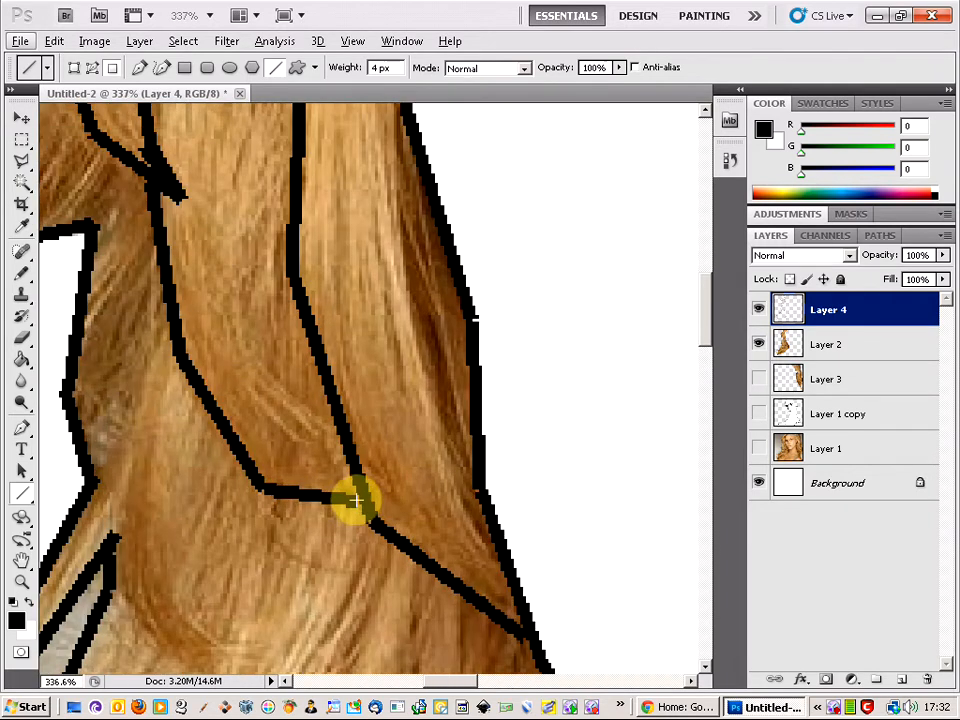
# Outline the short tapering lock beneath the central strand with black lines that meet at its lower end
pyautogui.scroll(-2, 341, 506)
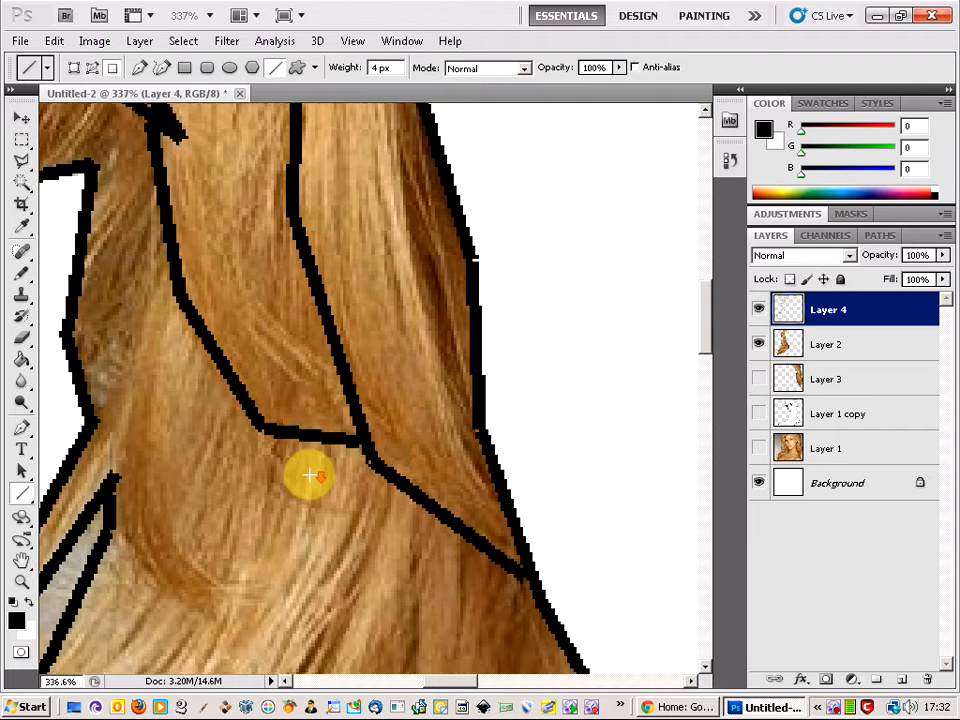
pyautogui.scroll(-1, 279, 448)
pyautogui.scroll(-4, 167, 392)
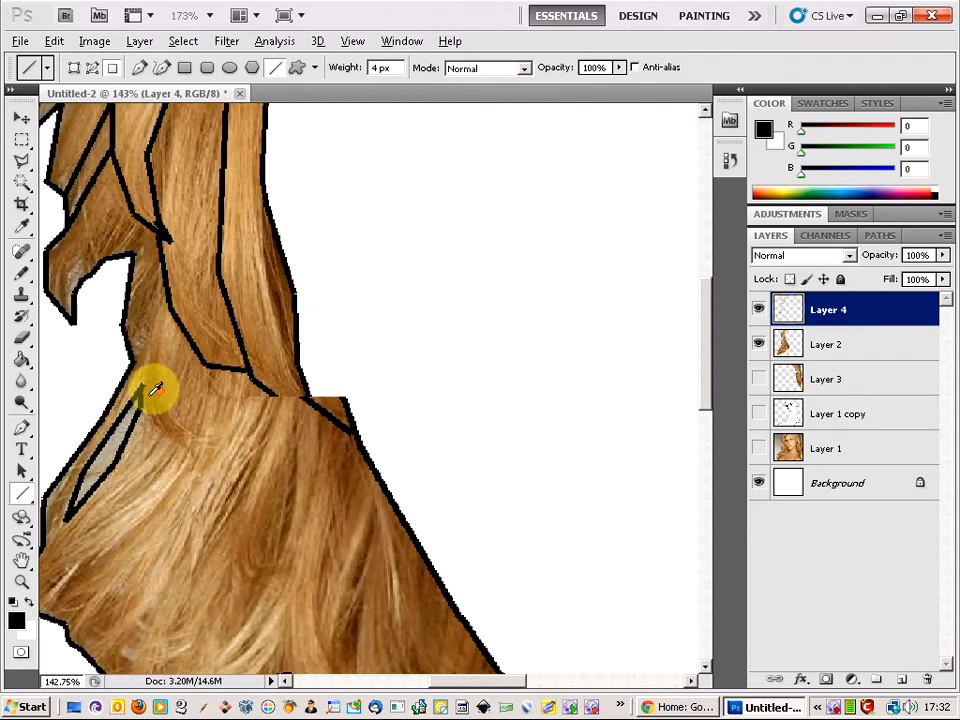
pyautogui.scroll(1, 145, 408)
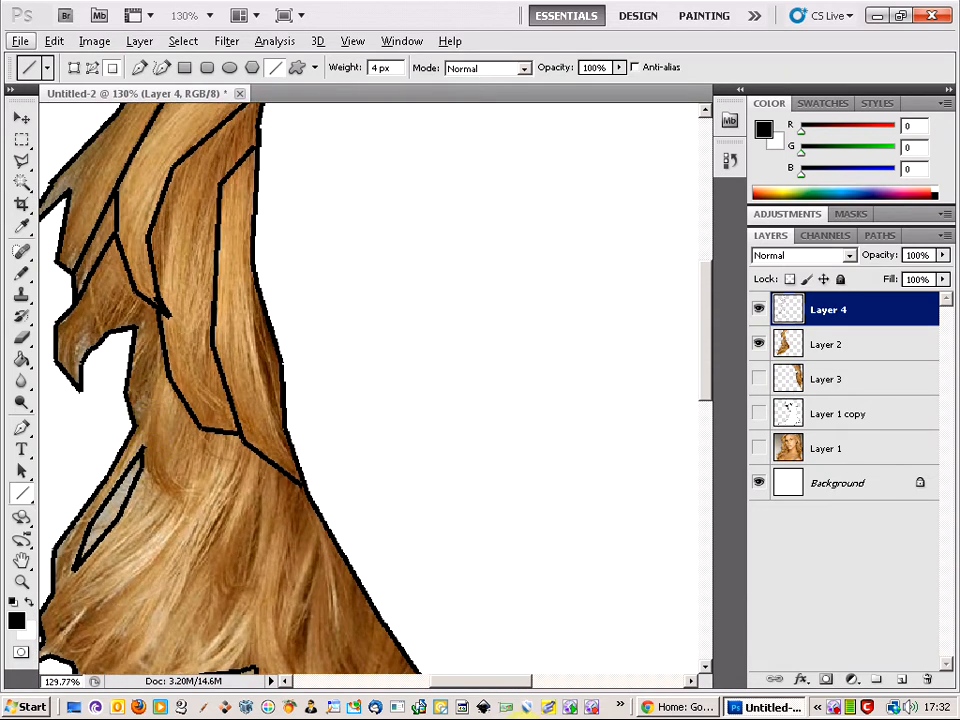
pyautogui.moveTo(510, 680); pyautogui.dragTo(491, 680)
pyautogui.scroll(-3, 334, 493)
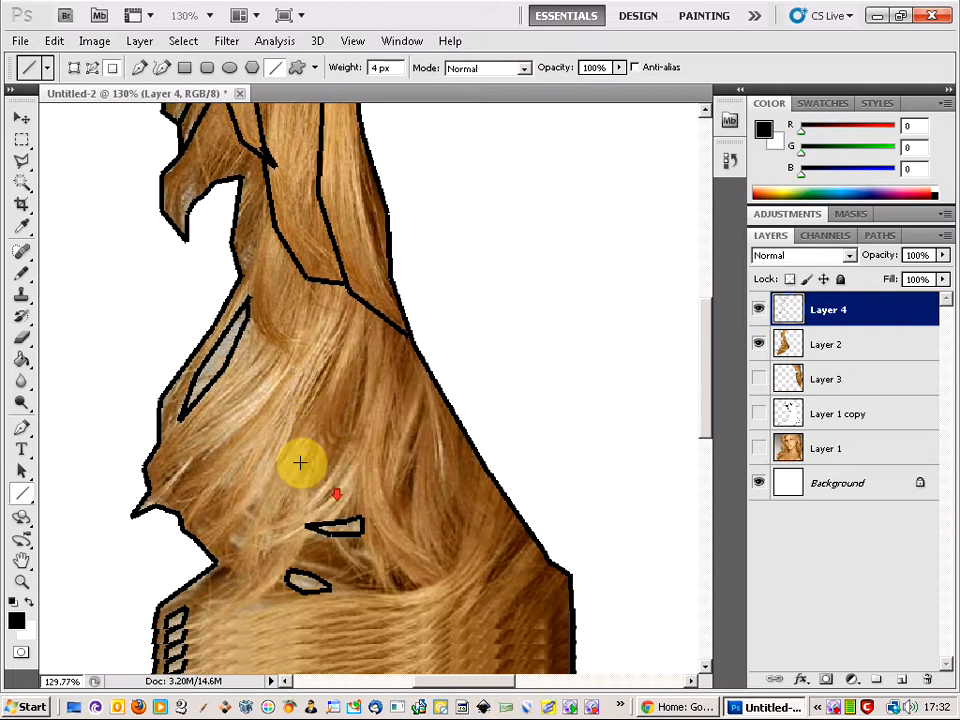
pyautogui.moveTo(275, 227); pyautogui.dragTo(293, 338)
pyautogui.moveTo(312, 282); pyautogui.dragTo(302, 338)
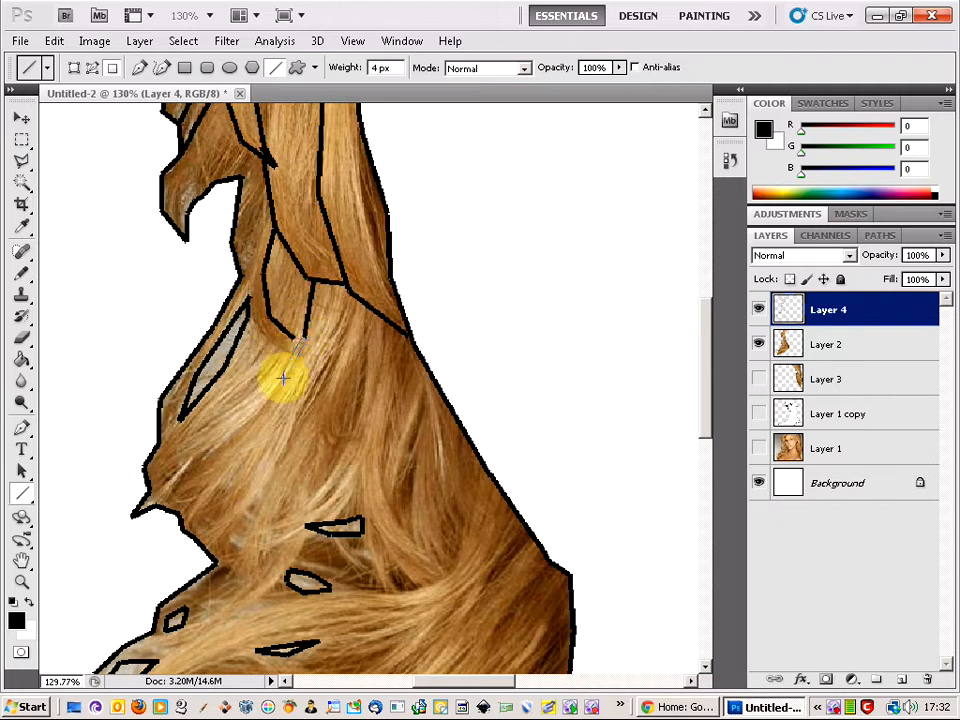
pyautogui.moveTo(274, 395); pyautogui.dragTo(274, 395)
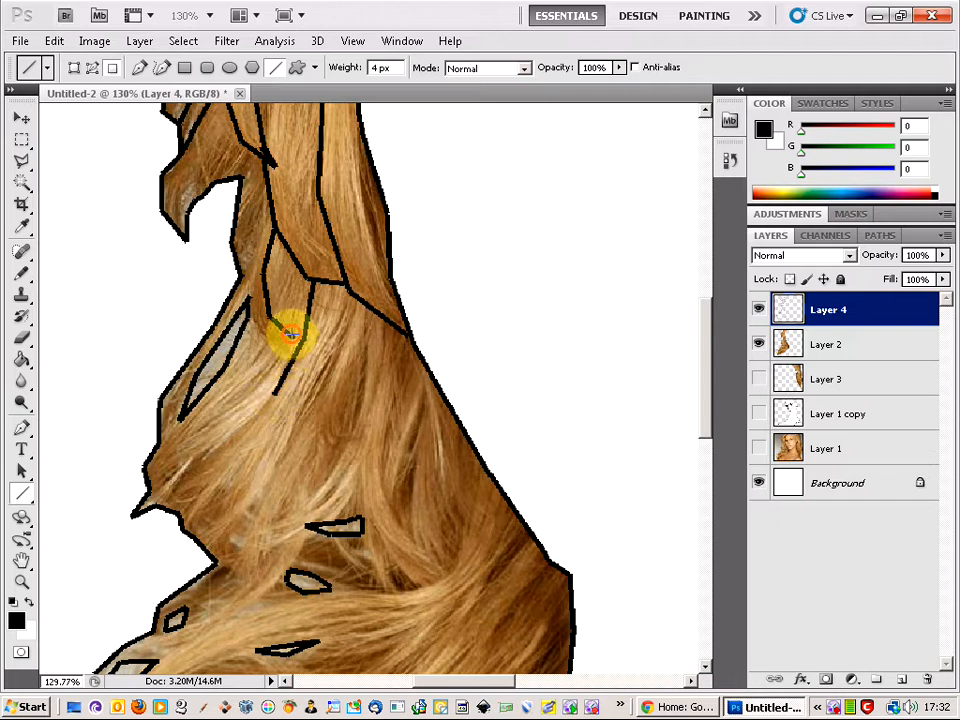
pyautogui.moveTo(295, 340); pyautogui.dragTo(274, 392)
# Extend the tapering lock's line to the pointed outer tip and draw another from the strand junction to the outer edge below
pyautogui.moveTo(240, 435); pyautogui.dragTo(240, 435)
pyautogui.moveTo(240, 435); pyautogui.dragTo(193, 468)
pyautogui.moveTo(193, 468); pyautogui.dragTo(132, 517)
pyautogui.scroll(-3, 294, 429)
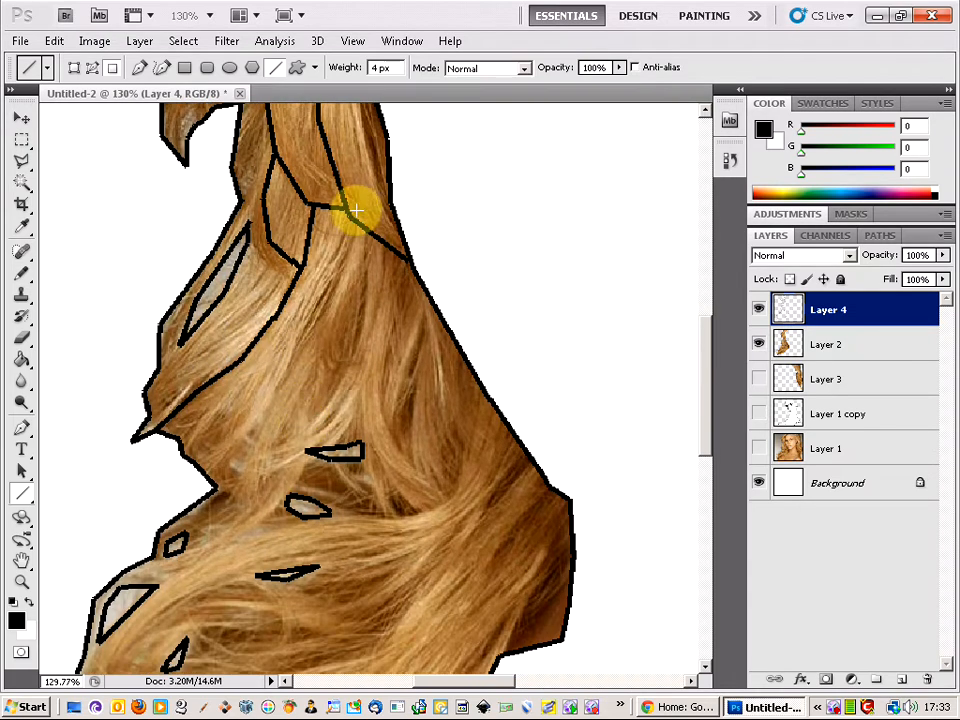
pyautogui.moveTo(354, 222); pyautogui.dragTo(203, 470)
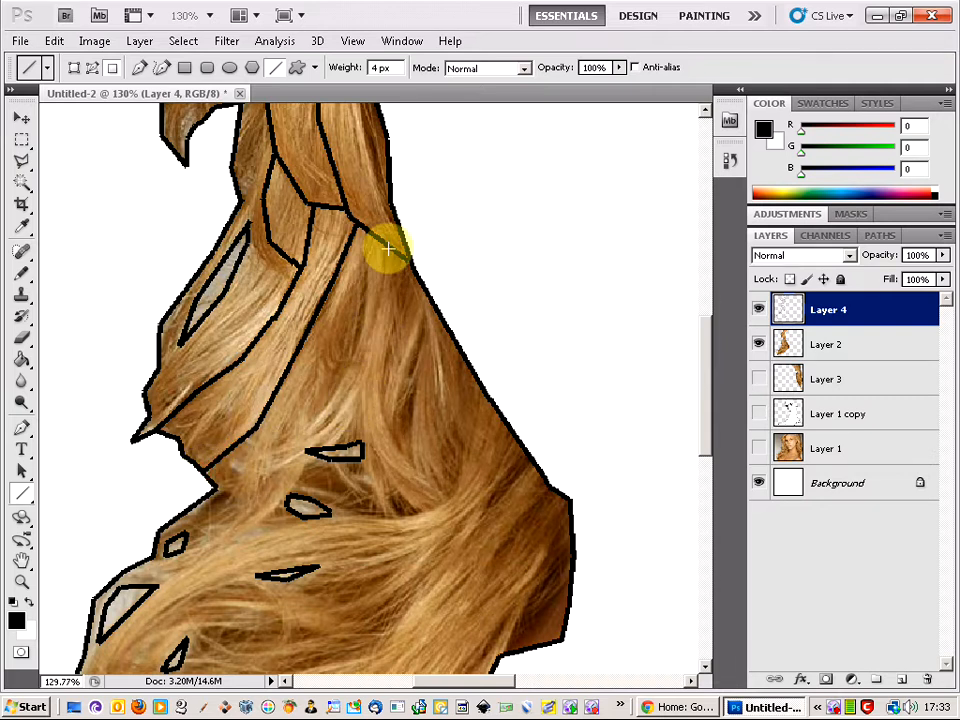
# Trace the wide inner lock down past the triangular gap and back up to the outline, then start the lower wave's upper boundary
pyautogui.moveTo(388, 242); pyautogui.dragTo(369, 366)
pyautogui.moveTo(369, 366); pyautogui.dragTo(388, 479)
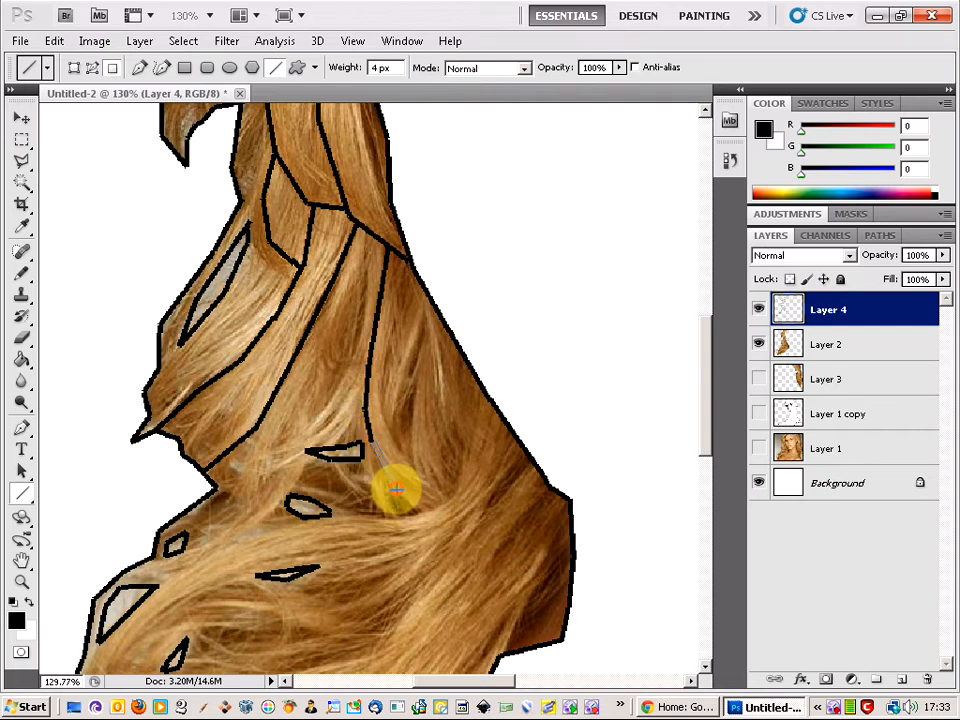
pyautogui.scroll(2, 371, 449)
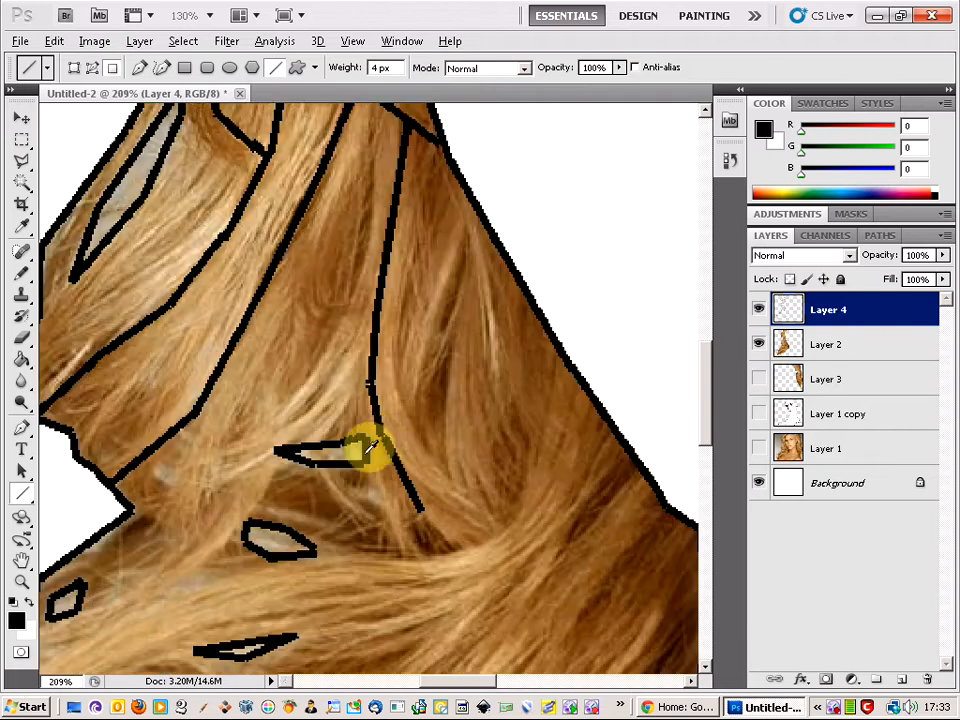
pyautogui.moveTo(441, 545); pyautogui.dragTo(521, 615)
pyautogui.scroll(-3, 619, 365)
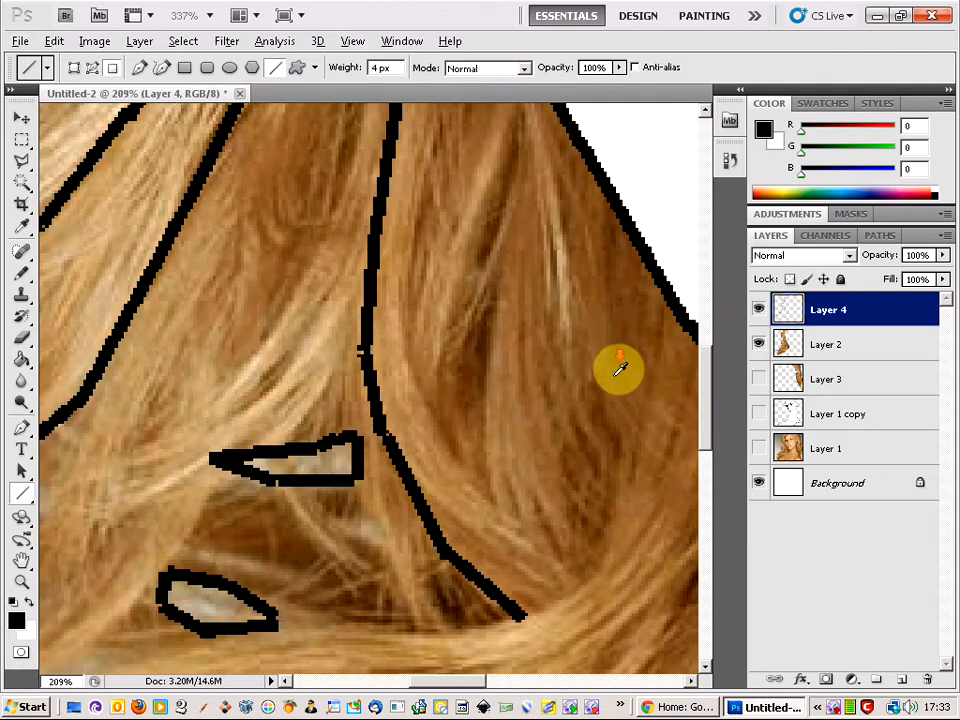
pyautogui.moveTo(634, 336); pyautogui.dragTo(482, 489)
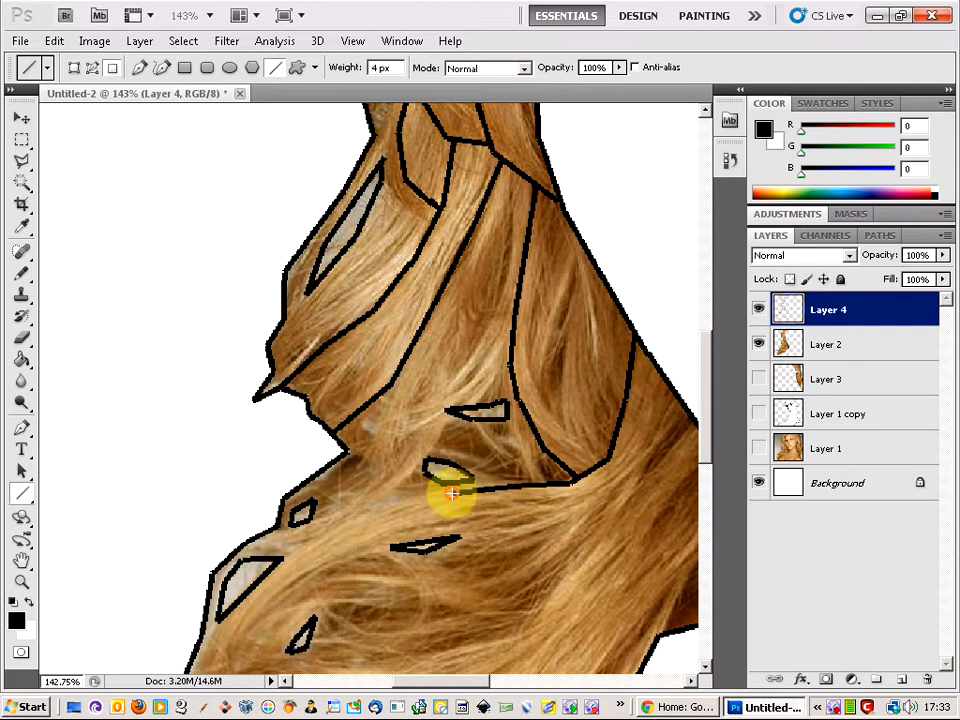
# Extend the lower wave's upper boundary to the large pale outer gap and divide the area above it with two strand lines
pyautogui.moveTo(452, 492); pyautogui.dragTo(245, 557)
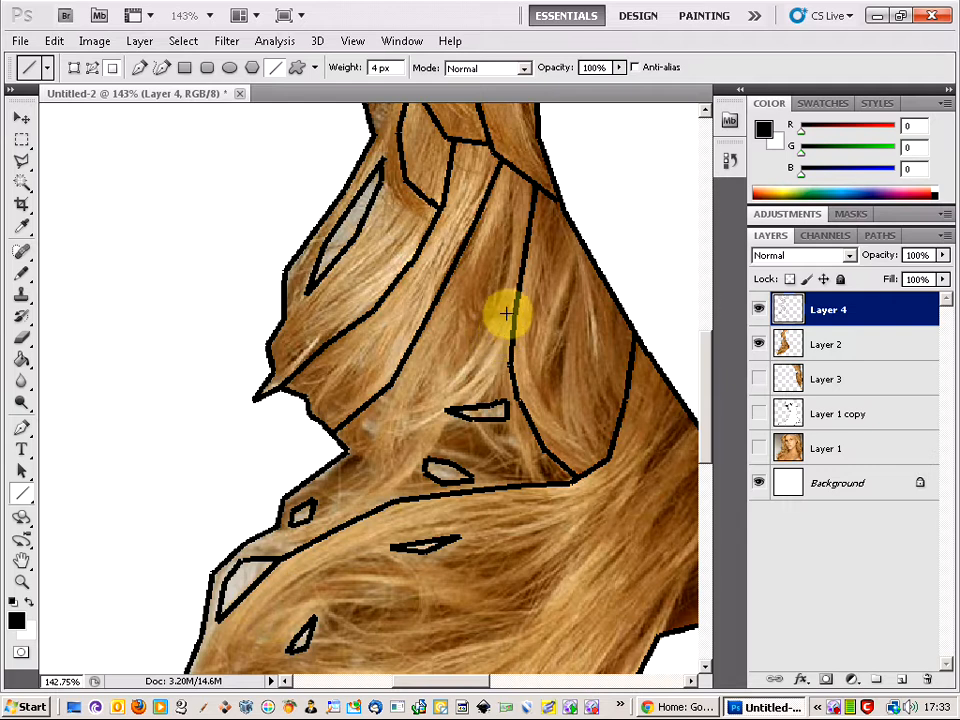
pyautogui.moveTo(513, 305)
pyautogui.mouseDown()
pyautogui.moveTo(471, 356)
pyautogui.moveTo(405, 402)
pyautogui.mouseUp()
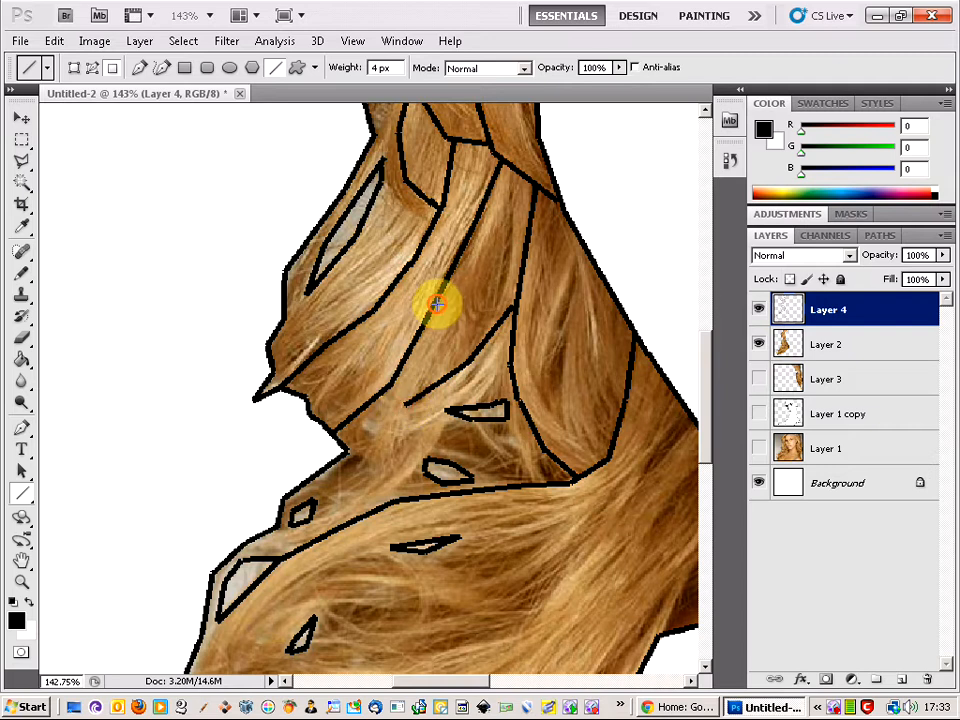
pyautogui.moveTo(437, 303)
pyautogui.mouseDown()
pyautogui.moveTo(399, 428)
pyautogui.moveTo(408, 400)
pyautogui.moveTo(392, 424)
pyautogui.moveTo(392, 456)
pyautogui.mouseUp()
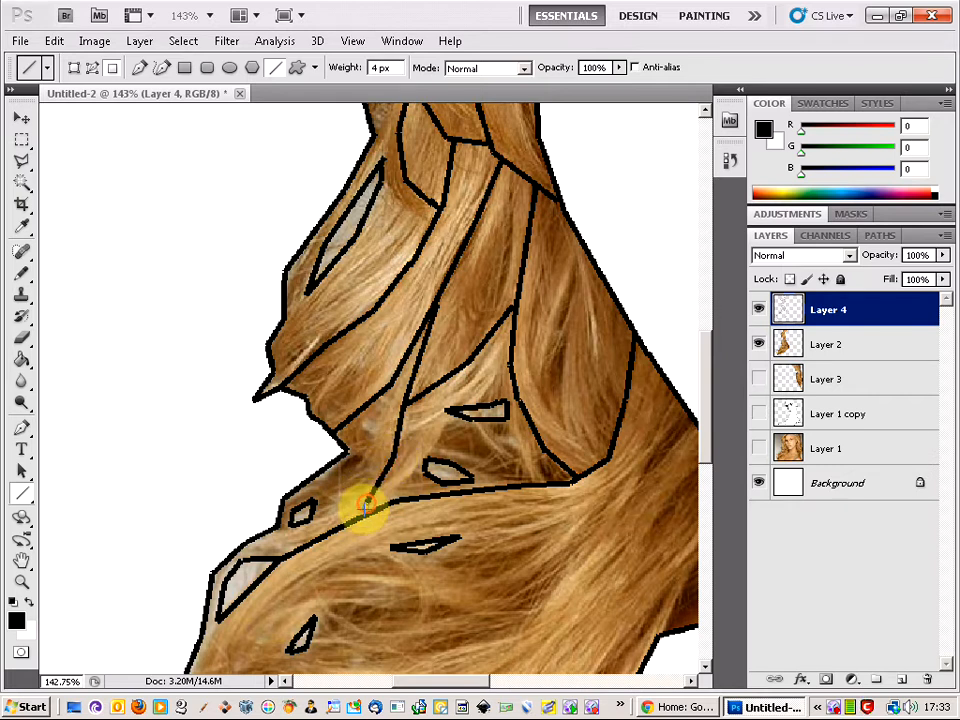
# Trace a black strand line from the outer edge beneath the lower wave's upper boundary, doubling back at its inner end as a narrow wedge
pyautogui.scroll(-3, 370, 465)
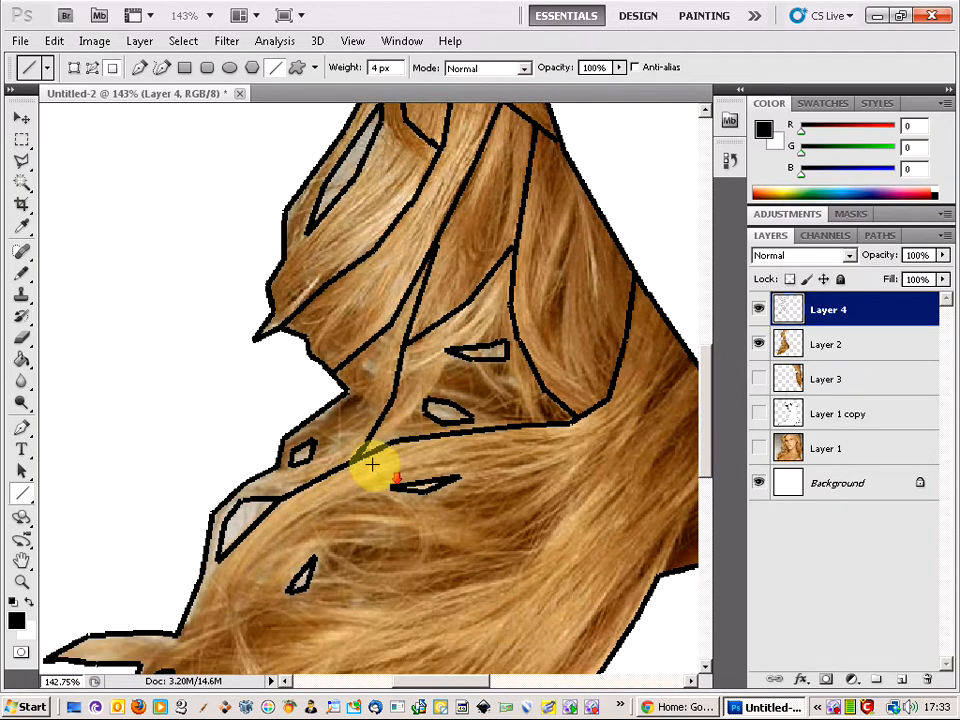
pyautogui.scroll(-3, 348, 458)
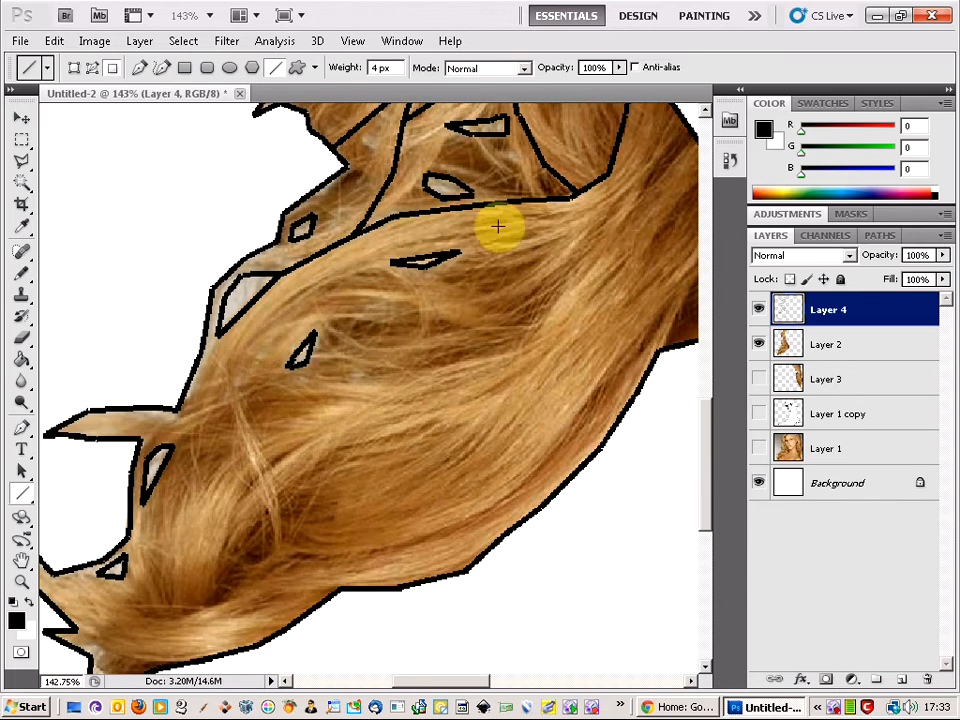
pyautogui.moveTo(688, 137); pyautogui.dragTo(577, 234)
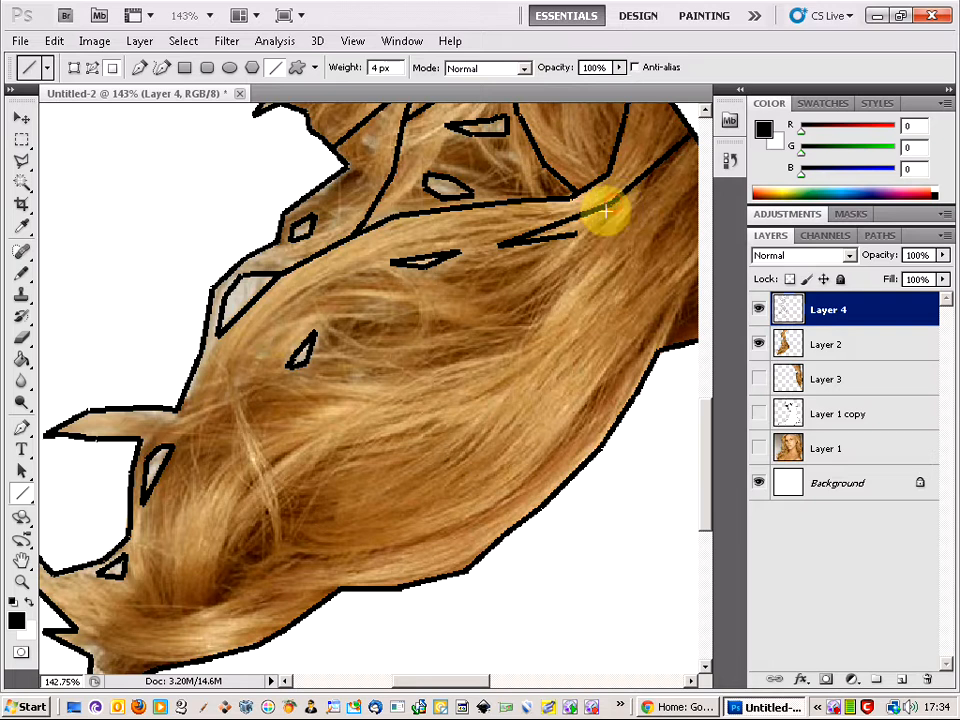
# Close the narrow wedge against the strand line and extend its lower side down along the dark inner hollow
pyautogui.keyDown('alt'); pyautogui.scroll(-4, 600, 208); pyautogui.keyUp('alt')
pyautogui.scroll(10, 587, 208)
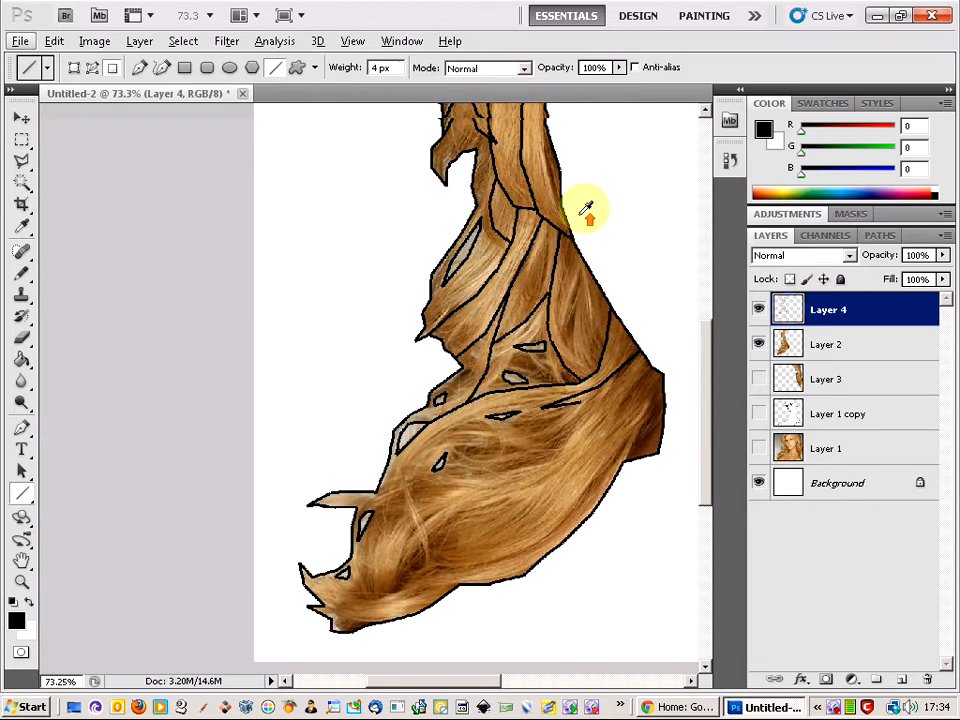
pyautogui.keyDown('alt'); pyautogui.scroll(5, 507, 220); pyautogui.keyUp('alt')
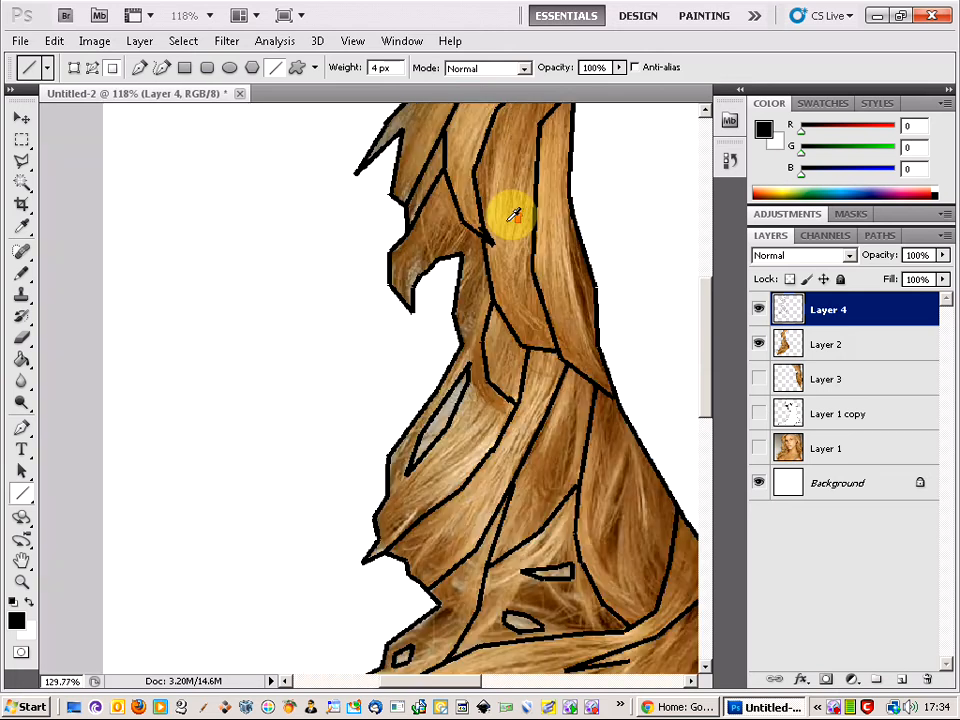
pyautogui.keyDown('alt'); pyautogui.scroll(-7, 508, 216); pyautogui.keyUp('alt')
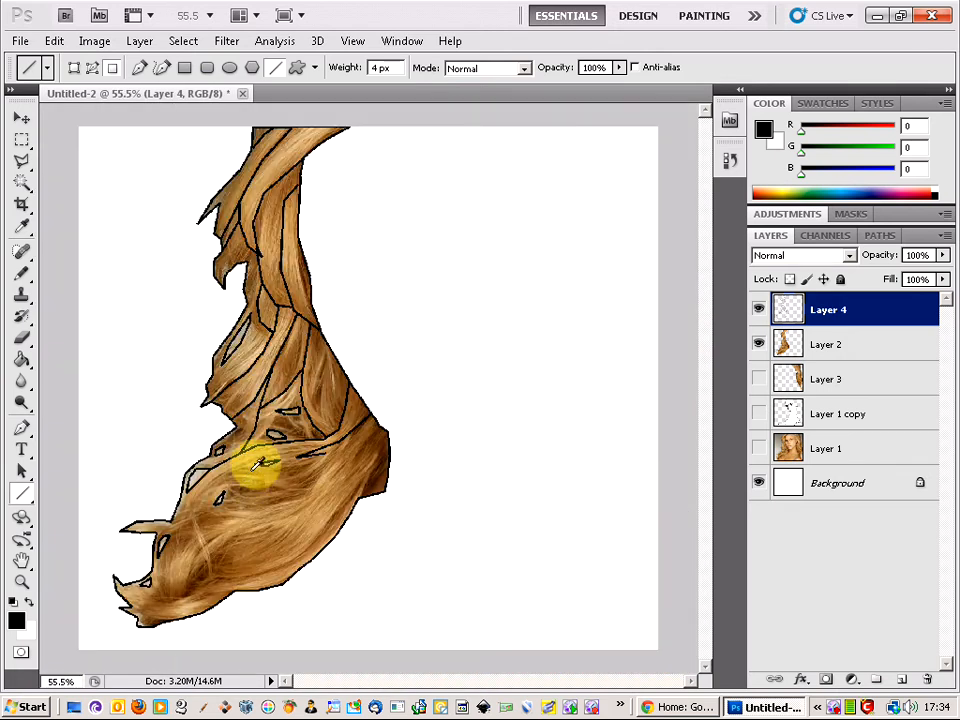
pyautogui.keyDown('alt'); pyautogui.scroll(5, 332, 470); pyautogui.keyUp('alt')
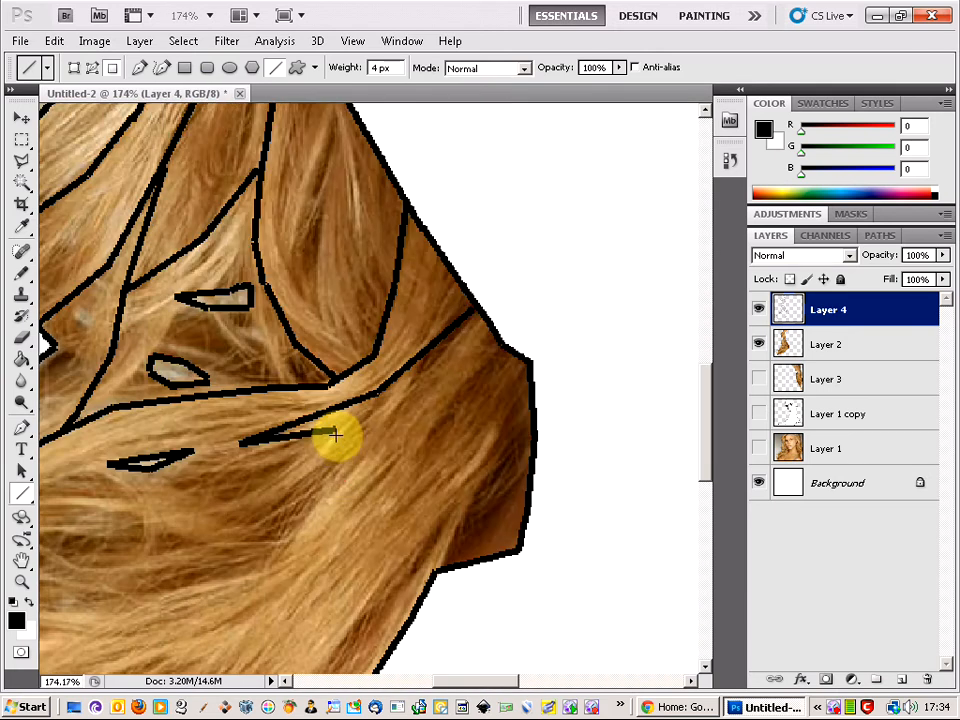
pyautogui.moveTo(335, 434); pyautogui.dragTo(268, 516)
pyautogui.moveTo(268, 516); pyautogui.dragTo(235, 560)
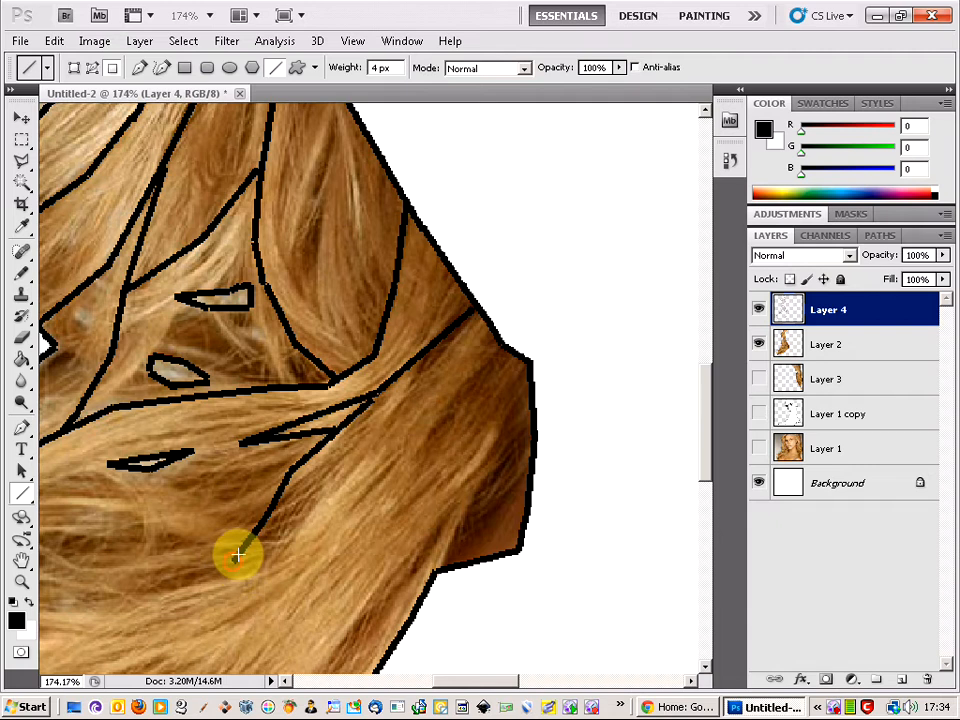
# Continue the hollow's lower edge along the wide light strand and start a branch line toward the outer spiked lock
pyautogui.scroll(-1, 238, 555)
pyautogui.scroll(-9, 196, 523)
pyautogui.scroll(1, 133, 506)
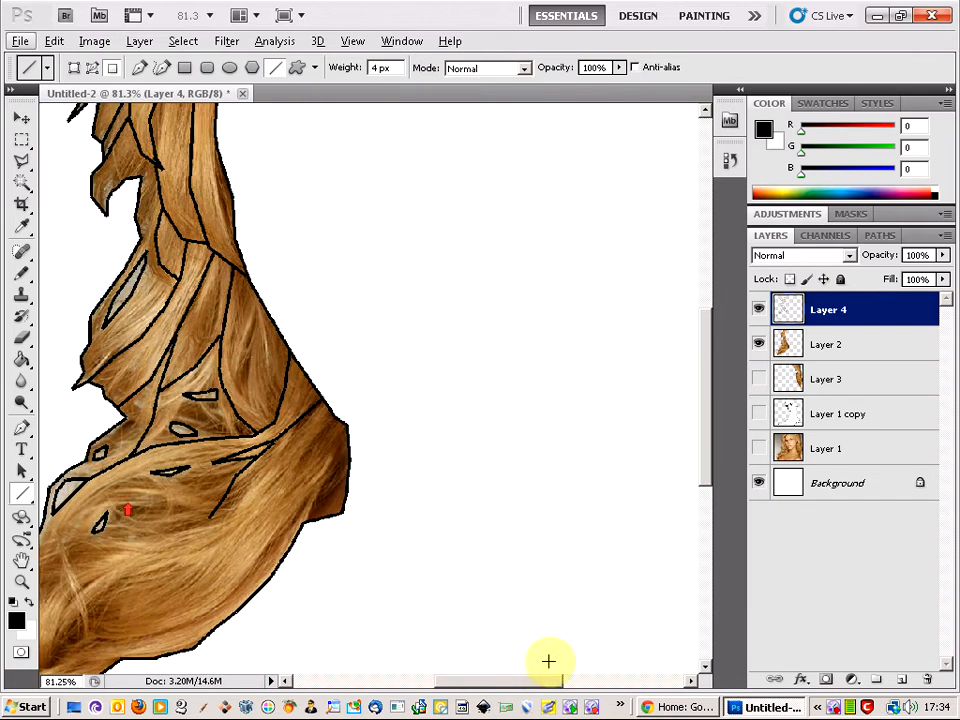
pyautogui.scroll(4, 446, 632)
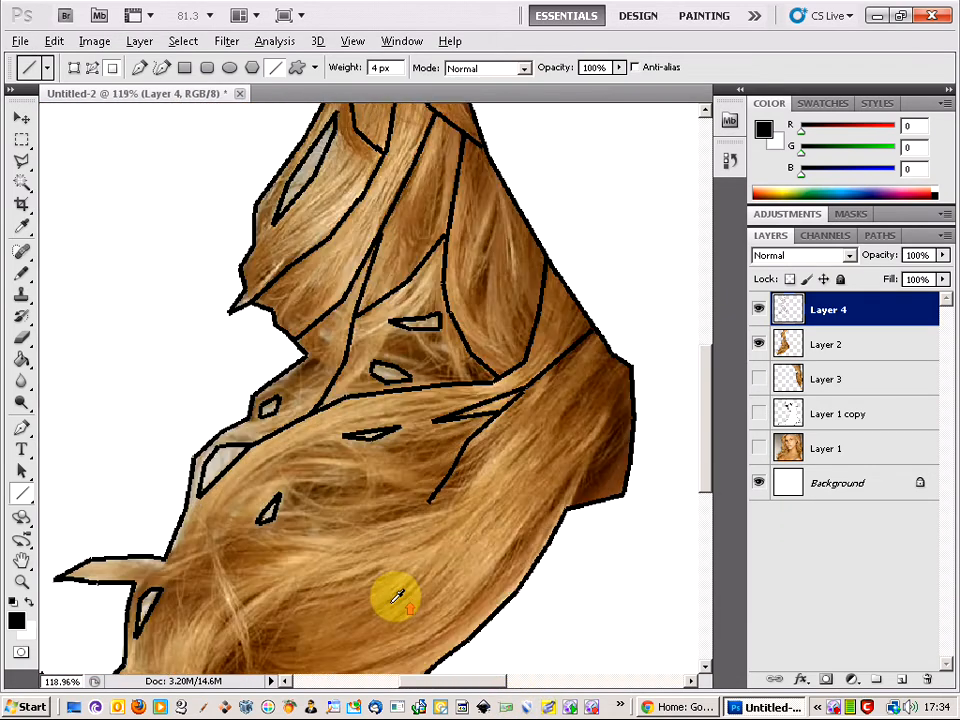
pyautogui.scroll(3, 397, 597)
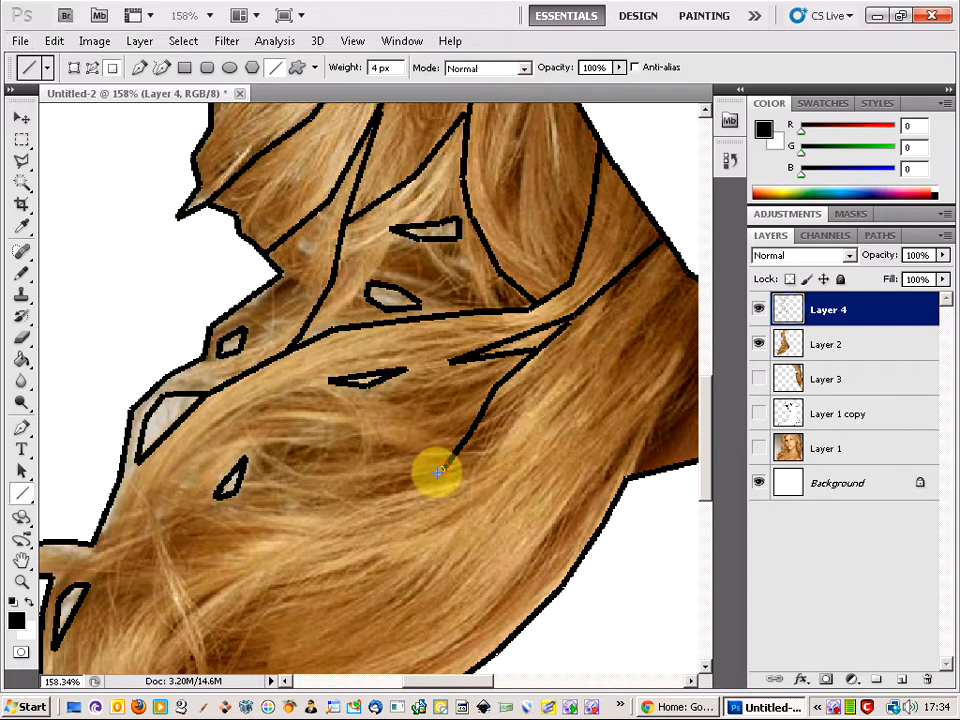
pyautogui.moveTo(412, 491)
pyautogui.mouseDown()
pyautogui.moveTo(321, 521)
pyautogui.moveTo(279, 546)
pyautogui.moveTo(287, 545)
pyautogui.moveTo(236, 525)
pyautogui.moveTo(103, 546)
pyautogui.moveTo(124, 547)
pyautogui.mouseUp()
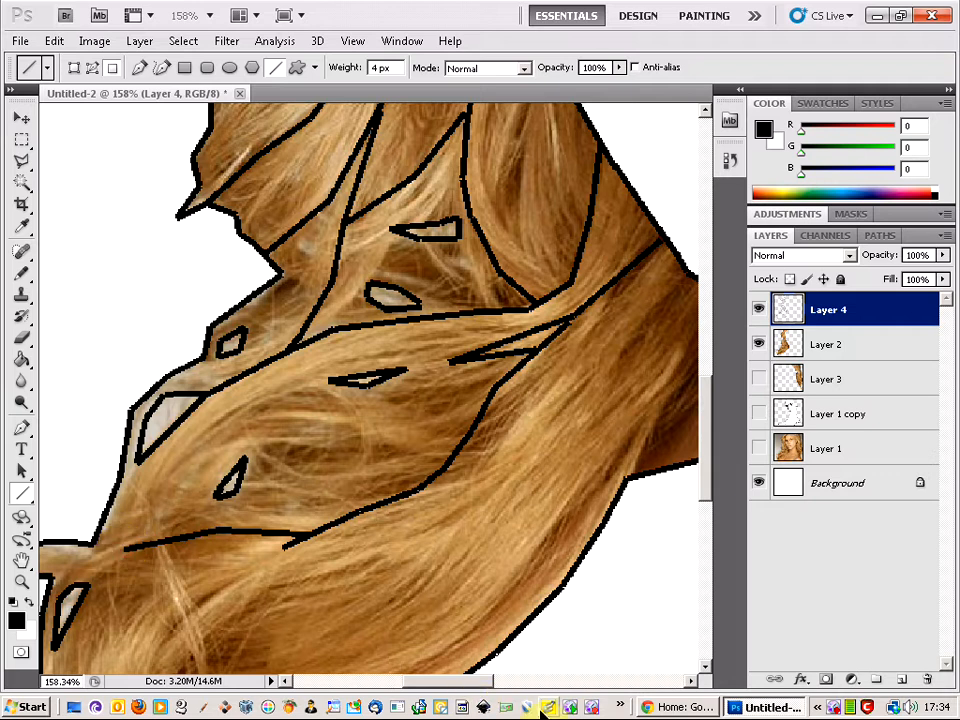
# Extend the branch line to the lower base of the outer spiked lock
pyautogui.moveTo(486, 683); pyautogui.dragTo(457, 682)
pyautogui.scroll(-3, 374, 608)
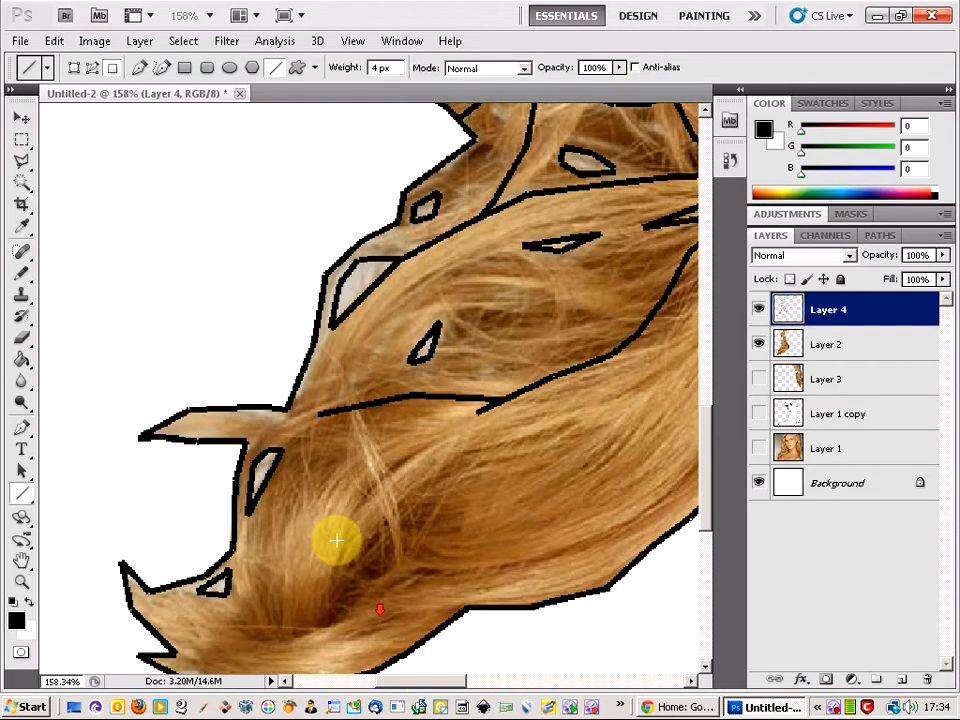
pyautogui.moveTo(343, 427); pyautogui.dragTo(478, 399)
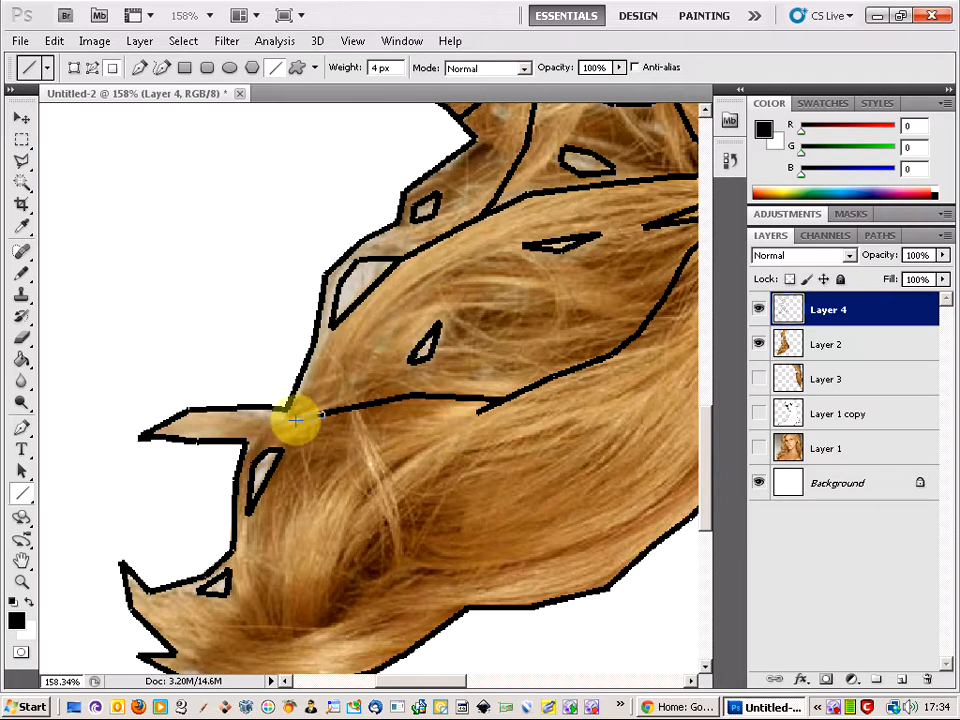
pyautogui.moveTo(296, 420); pyautogui.dragTo(244, 441)
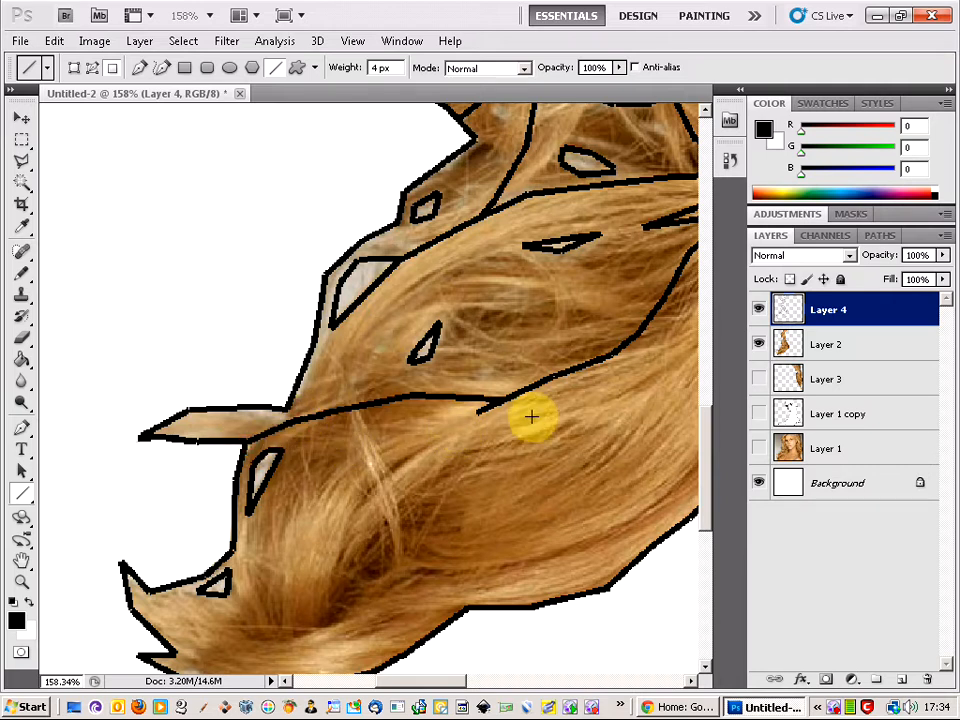
# Trace the bottom band's upper edge from the curled lower tip, beneath the small gap and along the lower outline
pyautogui.scroll(-3, 515, 414)
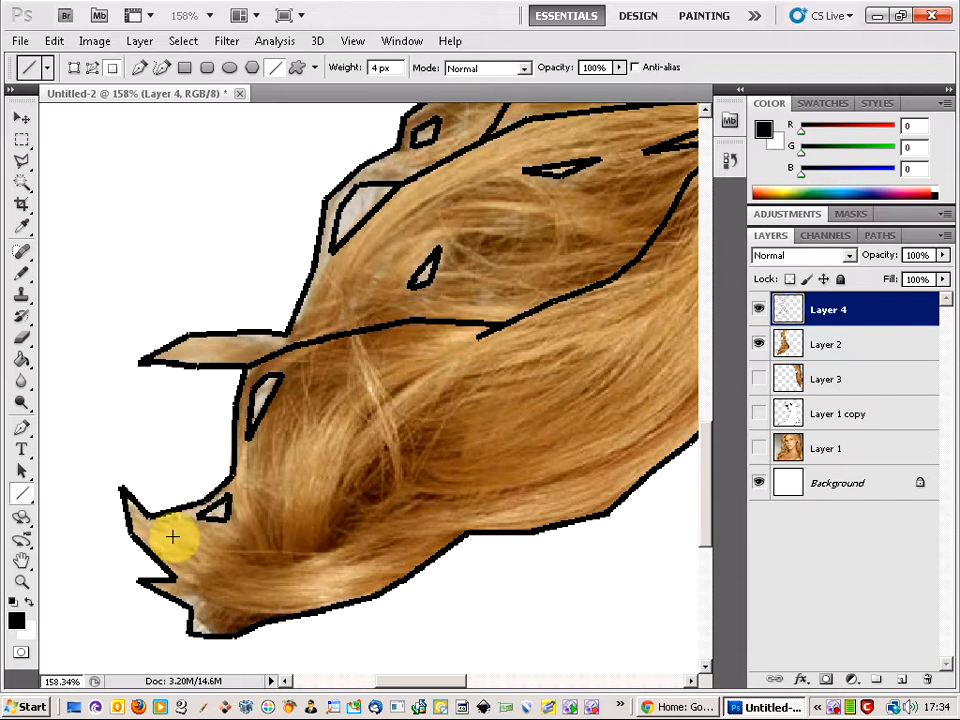
pyautogui.moveTo(166, 515); pyautogui.dragTo(303, 561)
pyautogui.moveTo(303, 561); pyautogui.dragTo(649, 435)
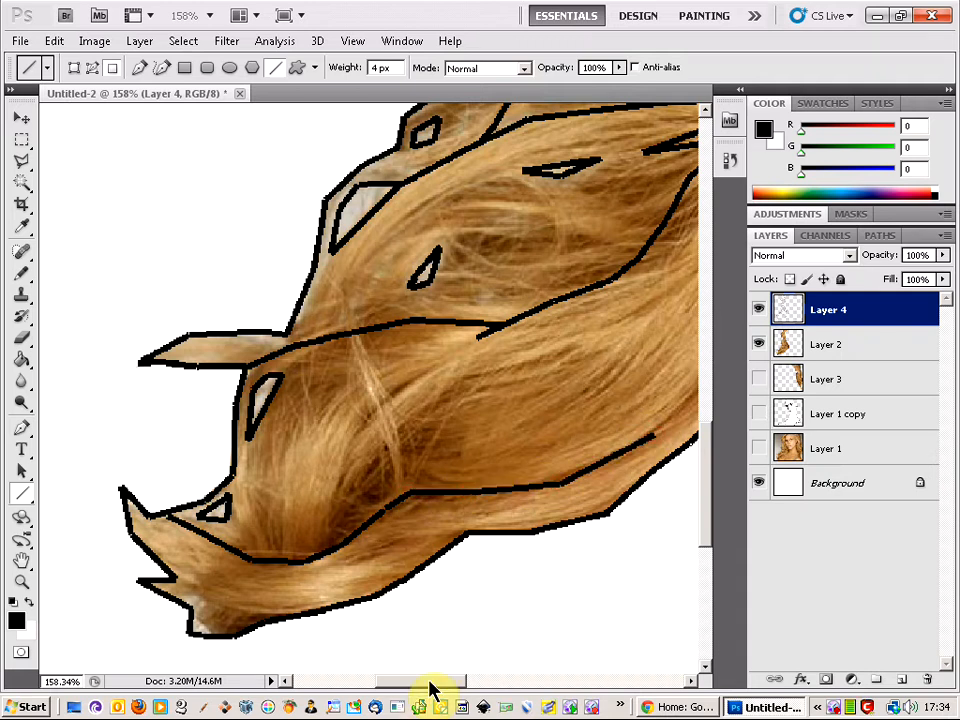
# Extend the bottom band's upper edge to the dark corner patch and separate that patch with lines to the outer outline
pyautogui.moveTo(431, 688); pyautogui.dragTo(460, 688)
pyautogui.moveTo(446, 437)
pyautogui.mouseDown()
pyautogui.moveTo(521, 360)
pyautogui.moveTo(606, 223)
pyautogui.moveTo(638, 200)
pyautogui.mouseUp()
pyautogui.scroll(3, 634, 240)
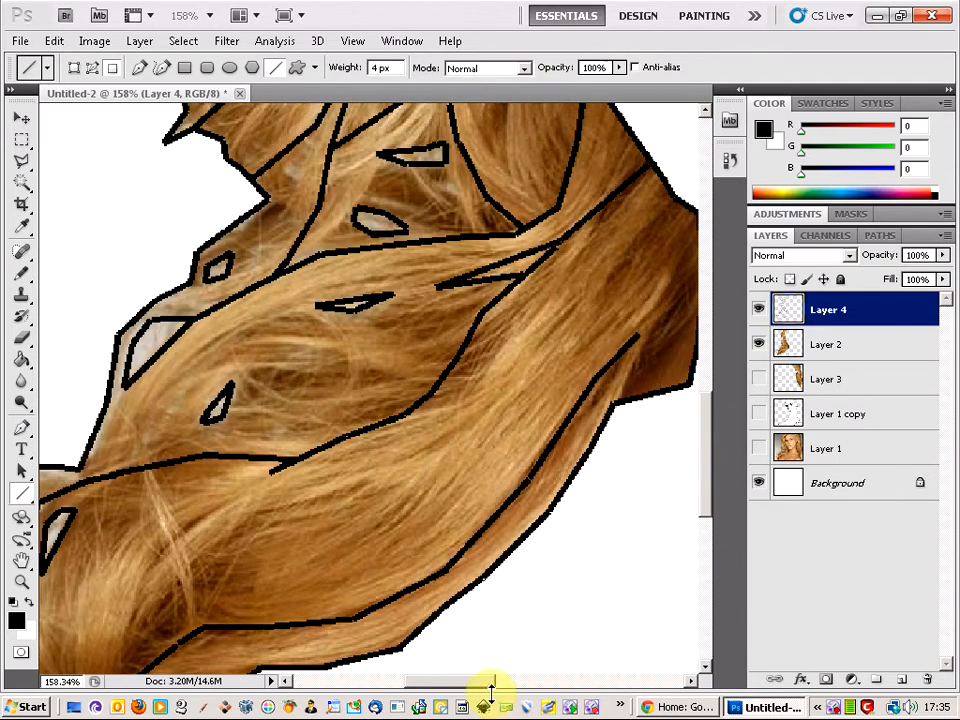
pyautogui.moveTo(490, 685); pyautogui.dragTo(499, 675)
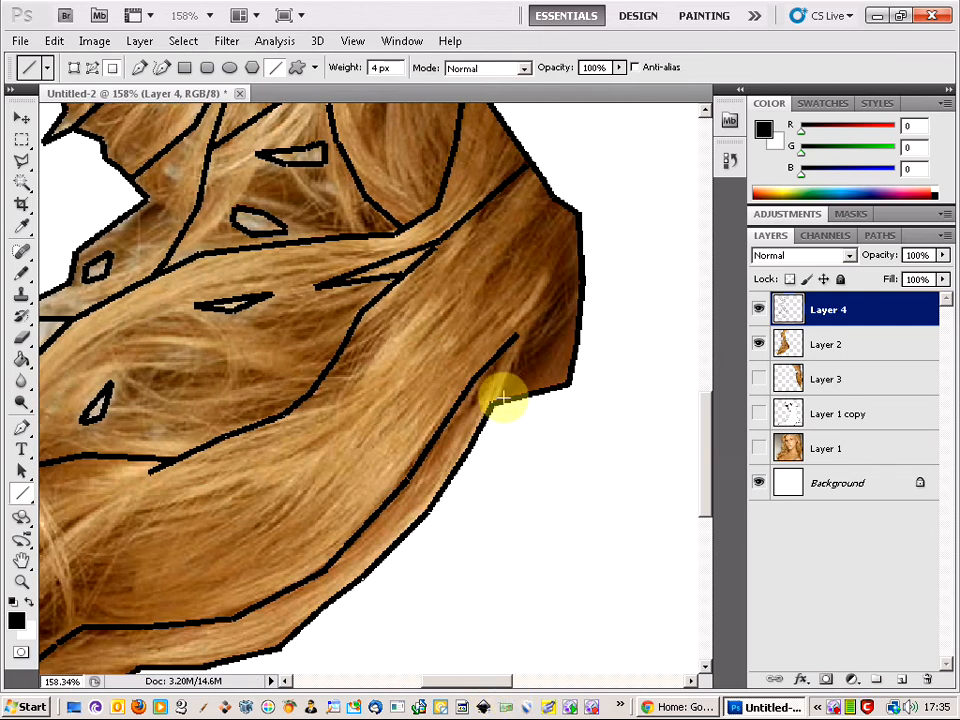
pyautogui.moveTo(498, 401); pyautogui.dragTo(578, 236)
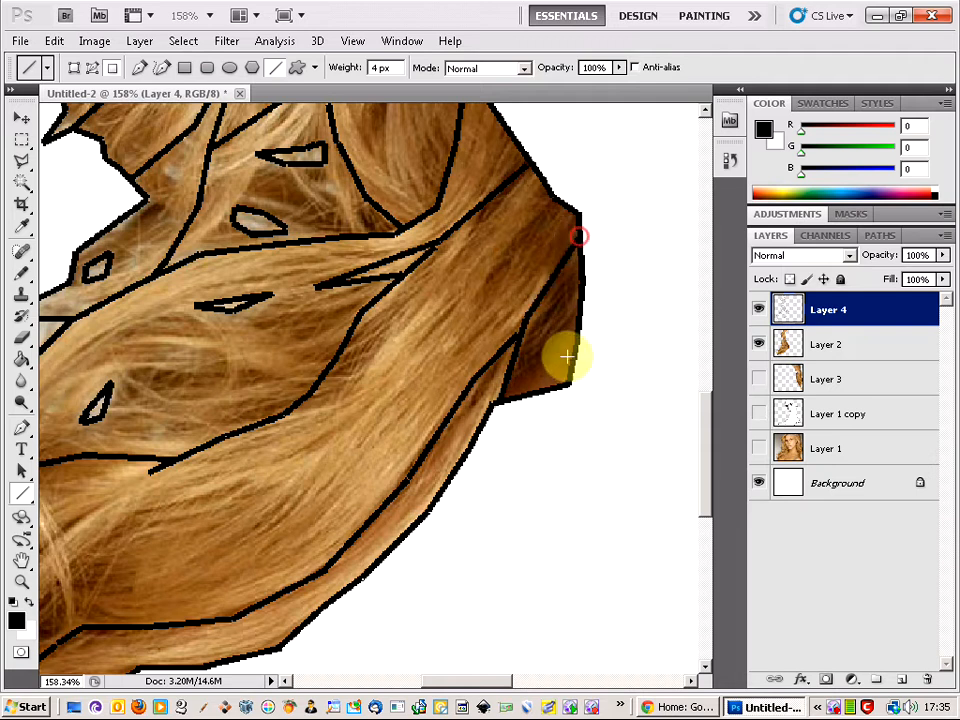
# Draw the inner strand line from the branch junction, curving down to the bottom band's upper edge
pyautogui.moveTo(484, 688); pyautogui.dragTo(441, 684)
pyautogui.moveTo(429, 473); pyautogui.dragTo(293, 638)
pyautogui.scroll(-3, 291, 639)
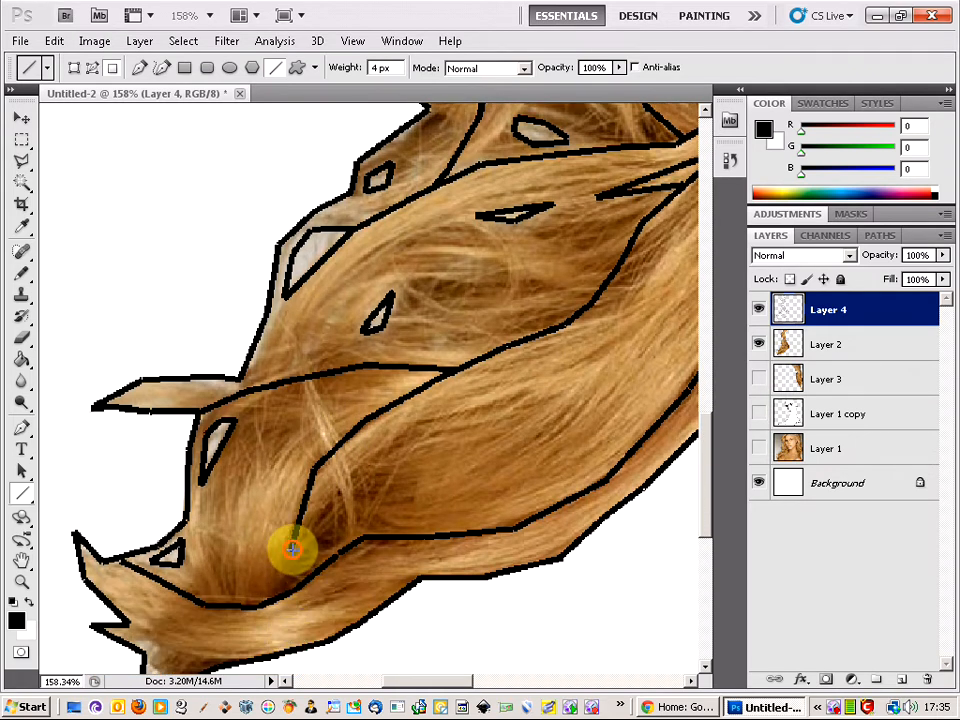
pyautogui.moveTo(292, 548); pyautogui.dragTo(284, 596)
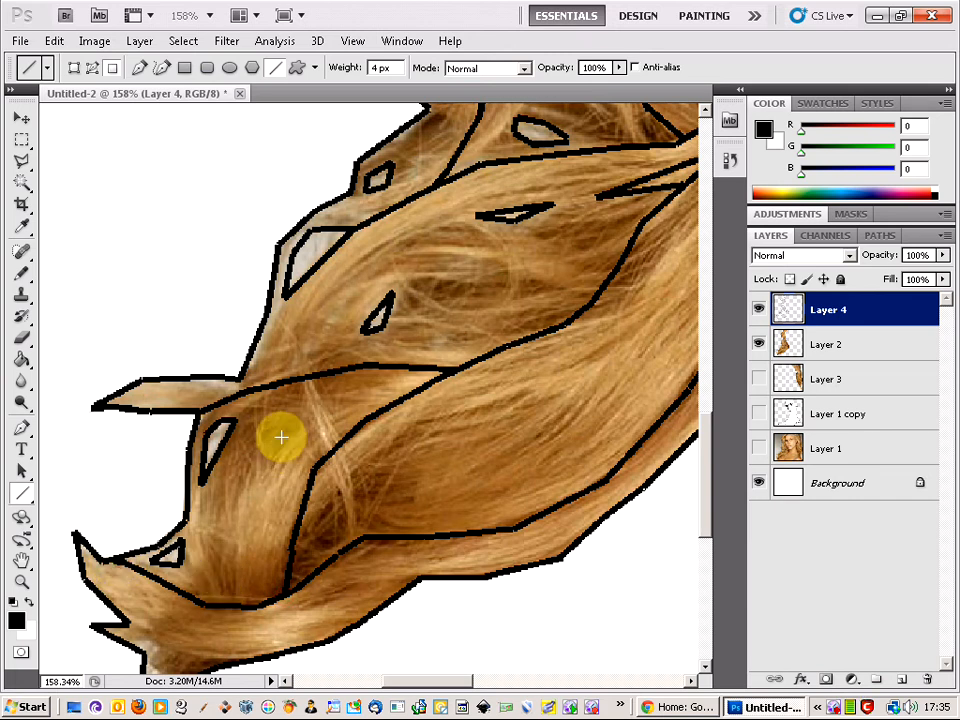
# Hide Layer 2 to view the finished hair line drawing on its own
pyautogui.scroll(-3, 296, 420)
pyautogui.scroll(-1, 307, 418)
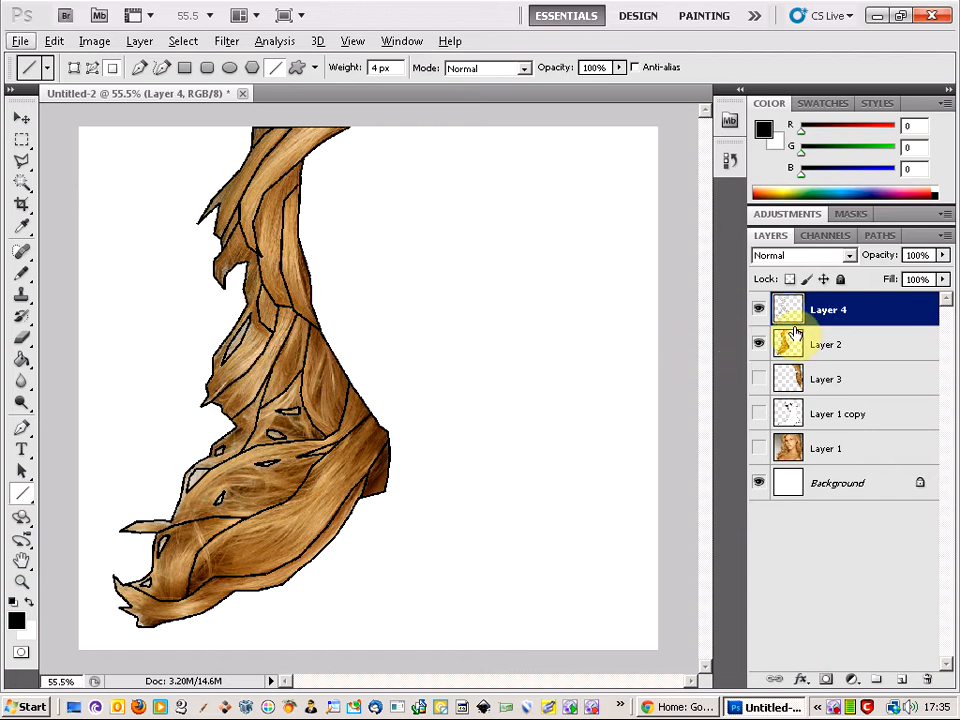
pyautogui.click(758, 345)
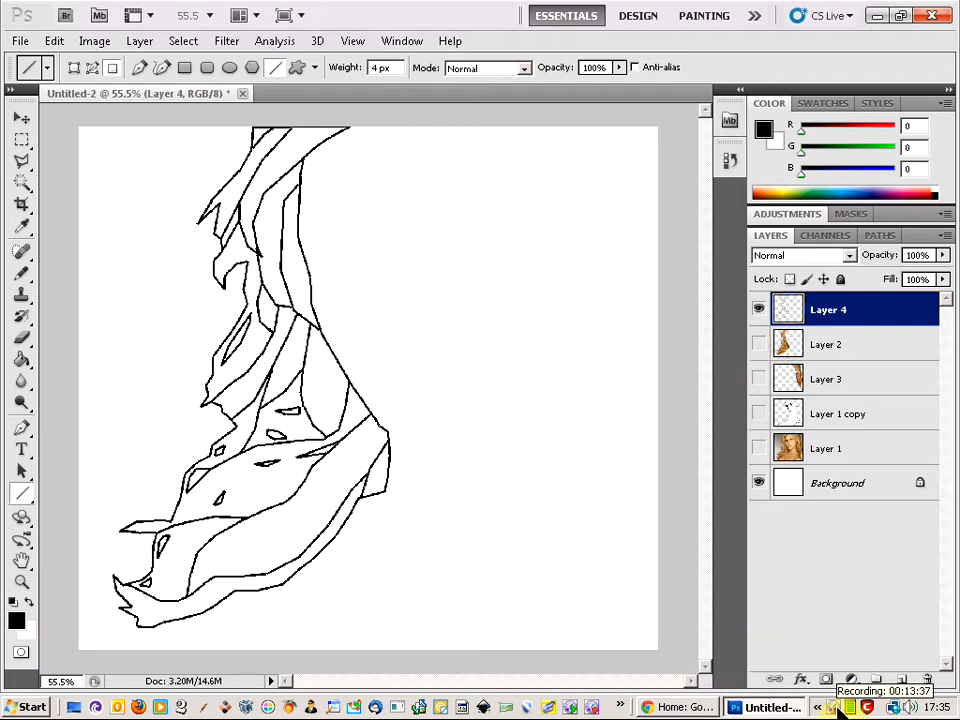
pyautogui.rightClick(841, 708)
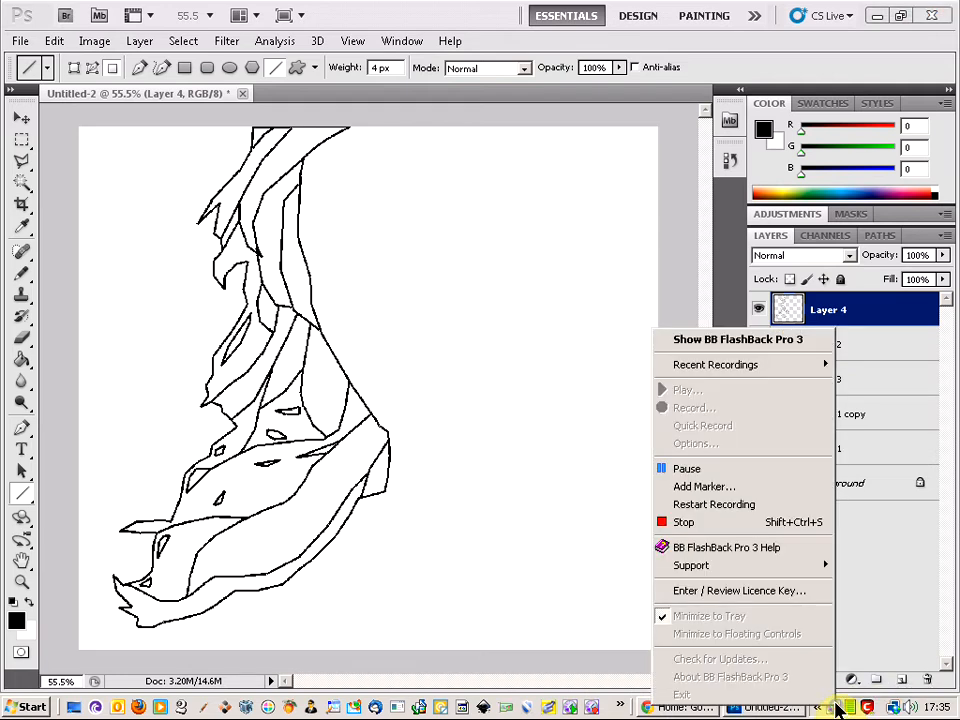
pyautogui.click(793, 467)
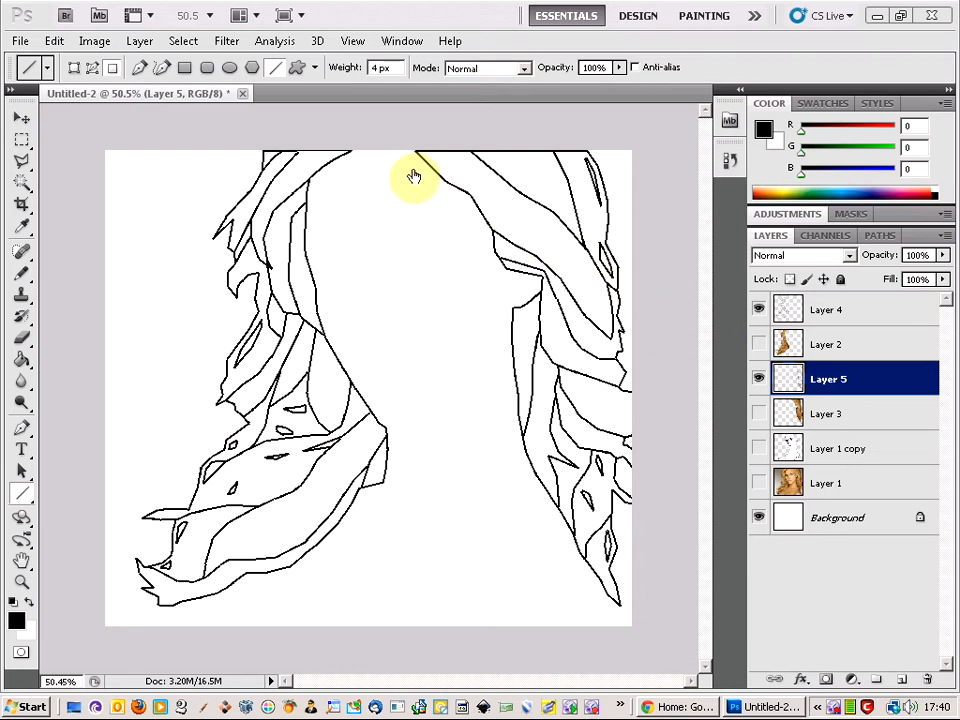
# Compare the line drawing with the hair photos by briefly showing Layer 2 and Layer 3
pyautogui.click(758, 345)
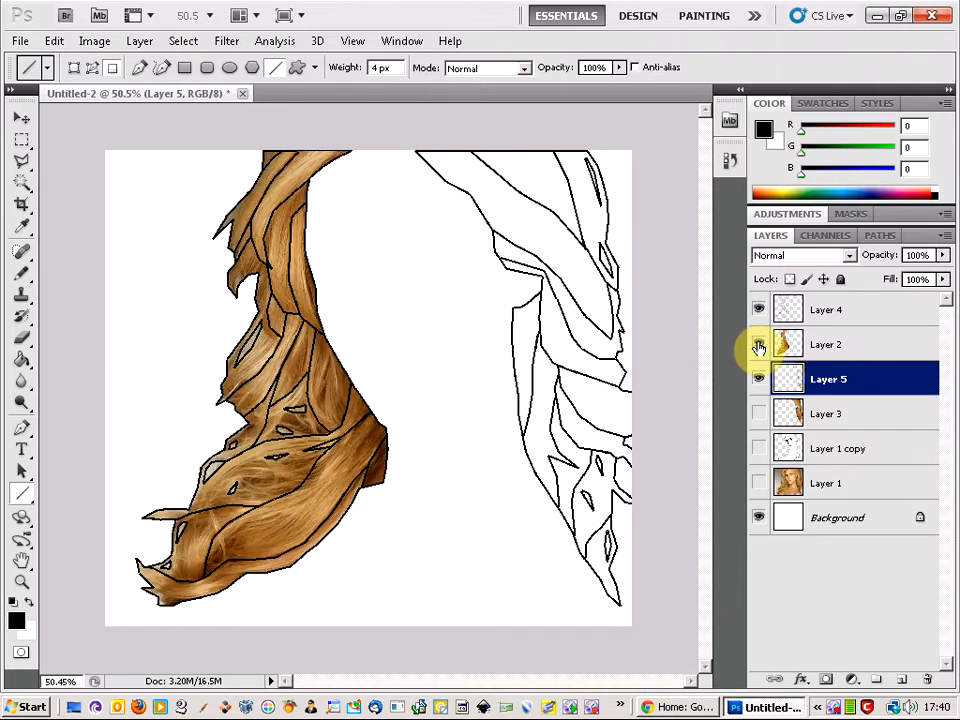
pyautogui.click(758, 414)
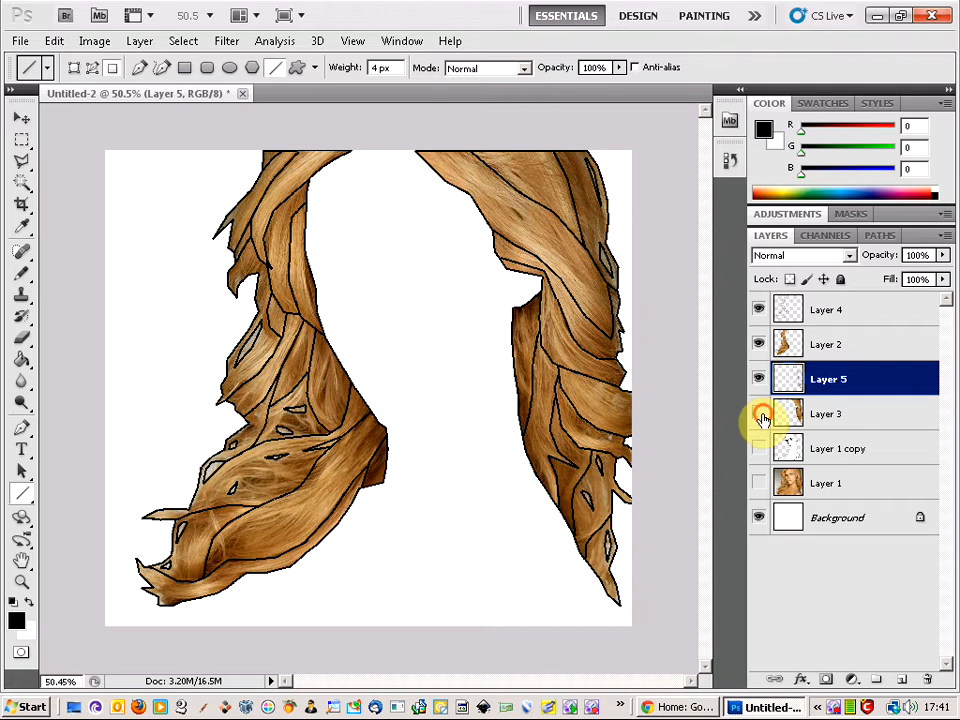
pyautogui.click(759, 414)
pyautogui.click(758, 344)
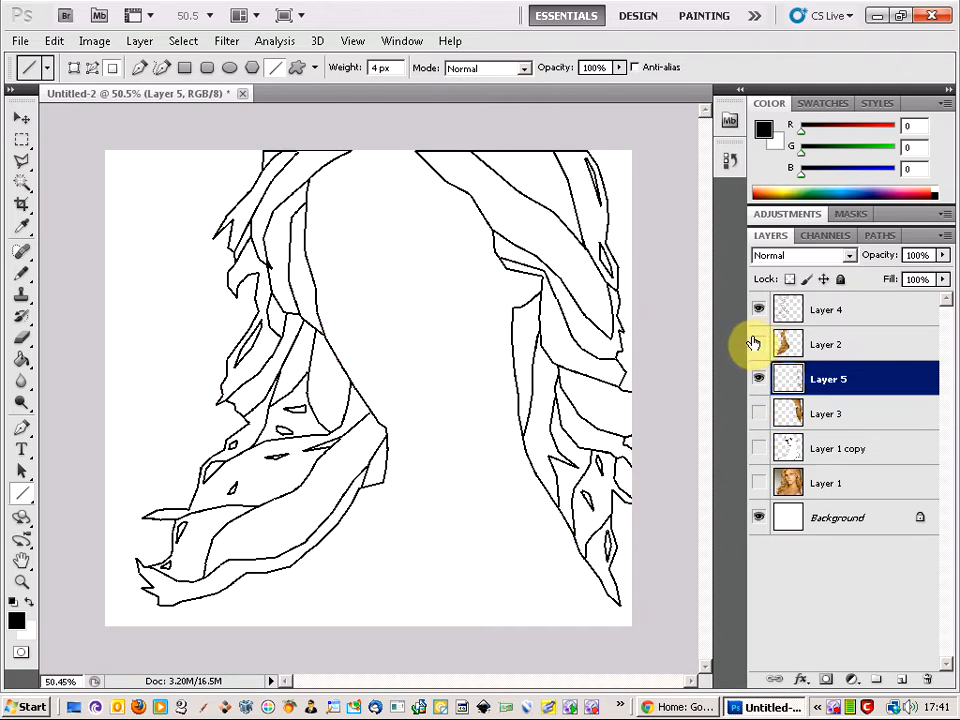
# Make Layer 2 active, hide Layer 5 and check Layer 4's lines with and without the hair photo
pyautogui.click(868, 345)
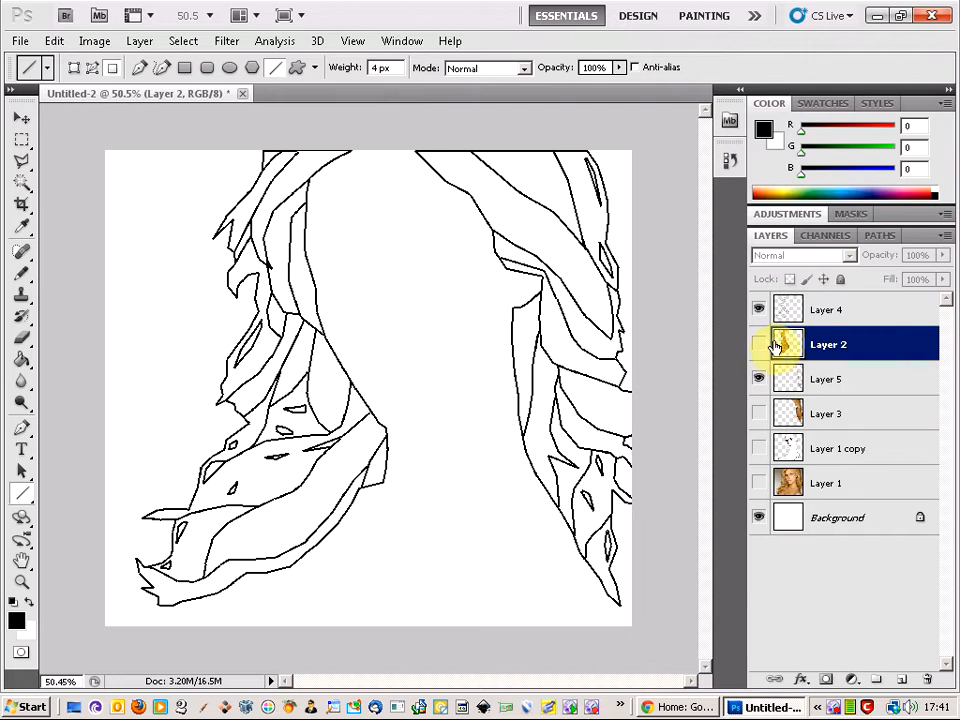
pyautogui.click(759, 370)
pyautogui.click(760, 348)
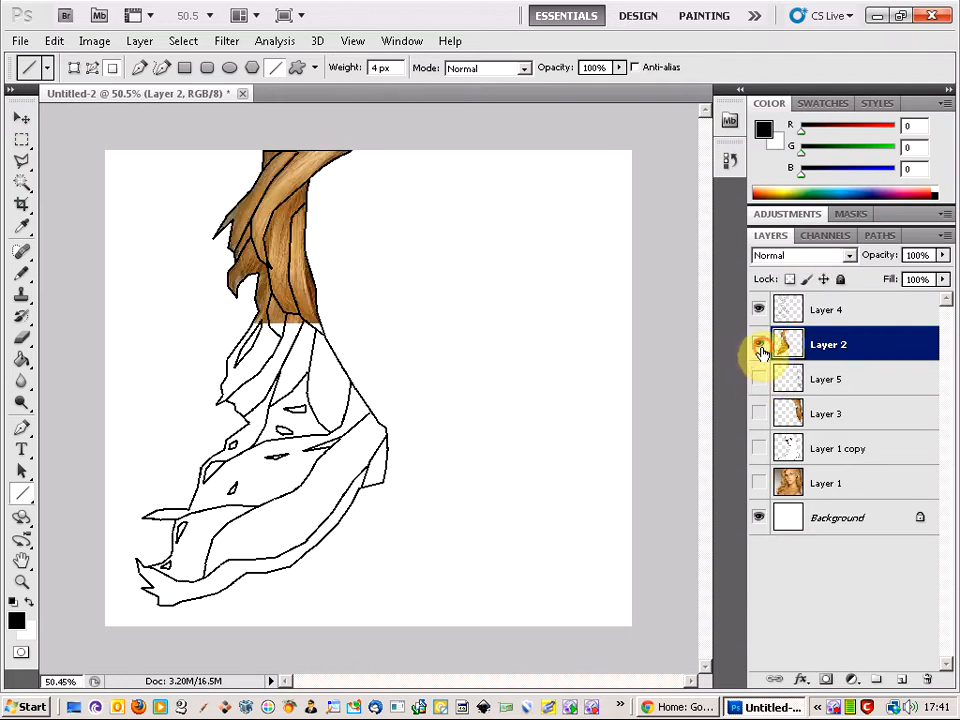
pyautogui.click(760, 346)
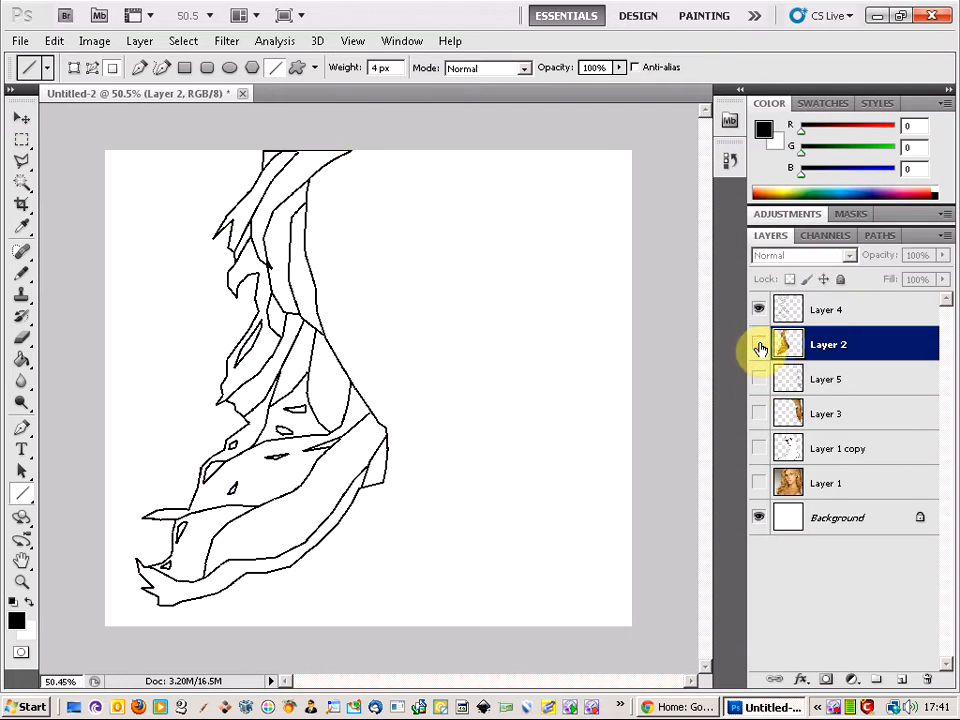
# Activate the Paint Bucket tool, show Layer 2 and sample the hair's light golden brown (198, 158, 99) as the foreground colour
pyautogui.moveTo(24, 362)
pyautogui.mouseDown()
pyautogui.moveTo(60, 392)
pyautogui.moveTo(54, 374)
pyautogui.moveTo(20, 368)
pyautogui.moveTo(58, 372)
pyautogui.mouseUp()
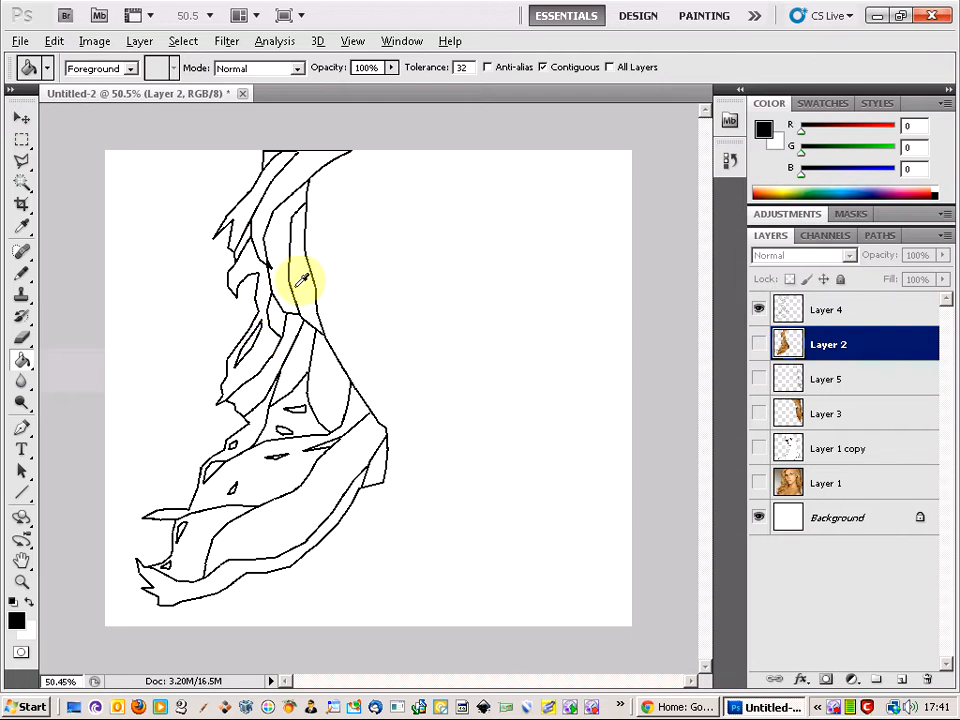
pyautogui.click(760, 344)
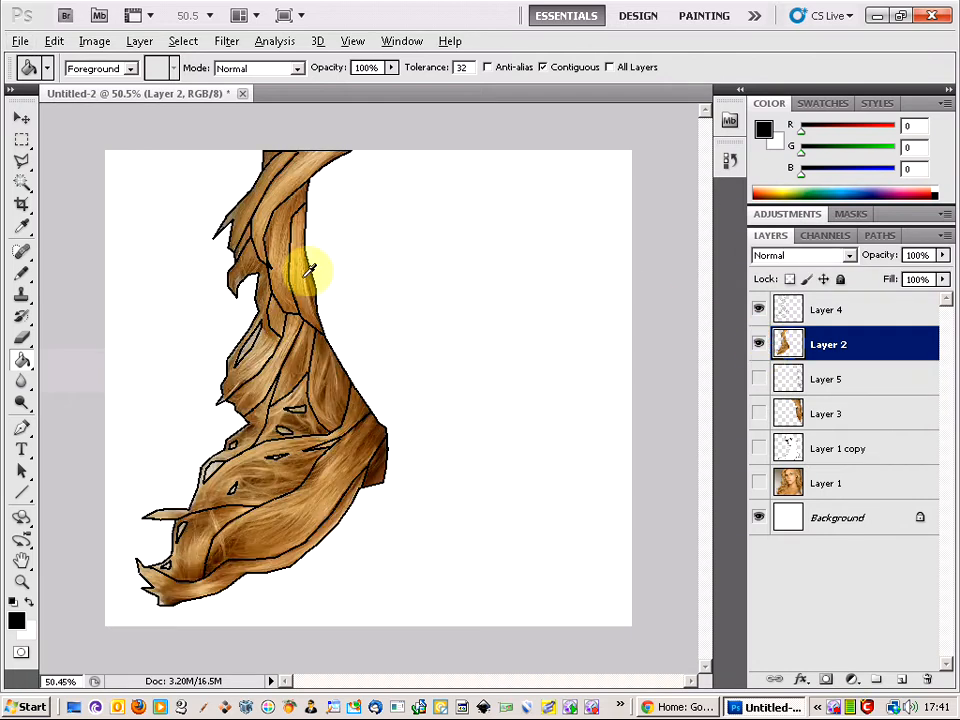
pyautogui.click(271, 152)
pyautogui.keyDown('alt'); pyautogui.click(305, 270); pyautogui.keyUp('alt')
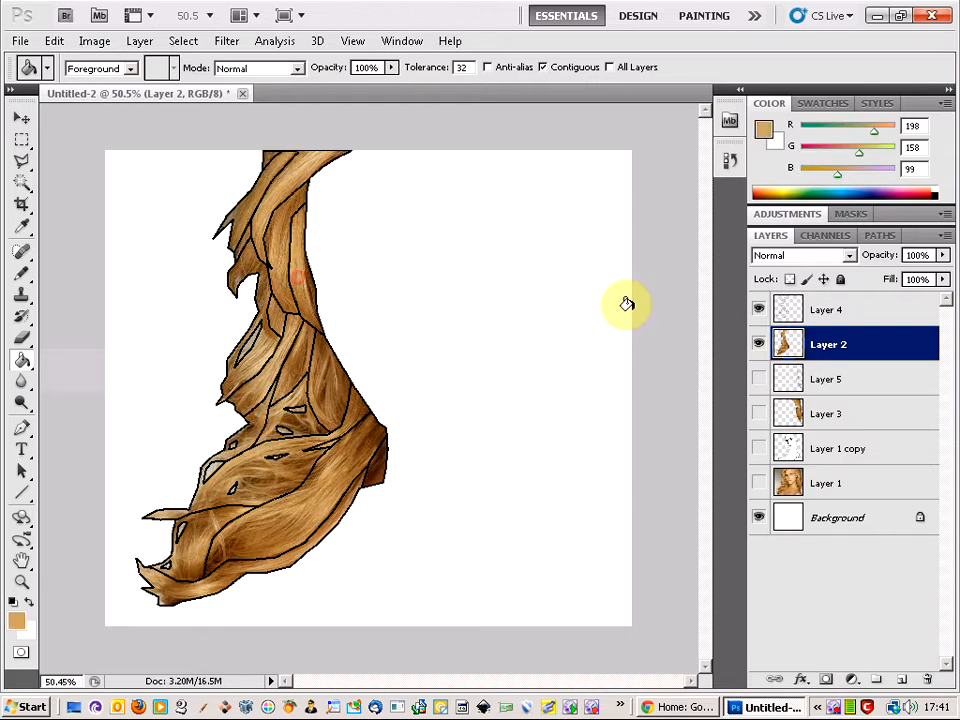
# On Layer 4, fill the long inner strand with the current golden brown and its neighbouring strand with (165, 125, 74) sampled from Layer 2
pyautogui.click(821, 316)
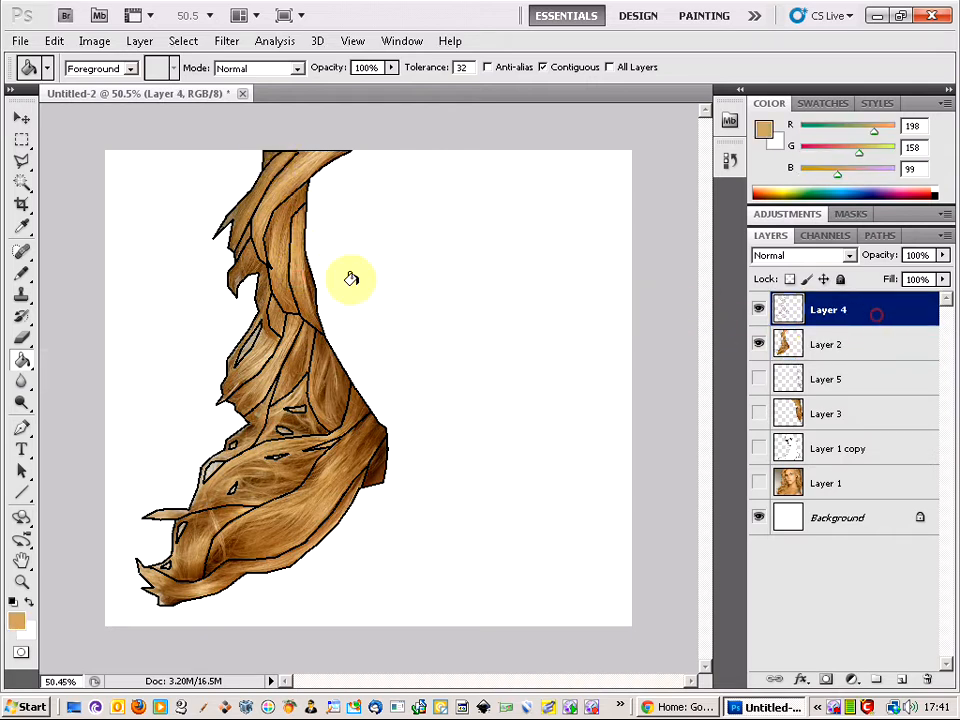
pyautogui.click(290, 268)
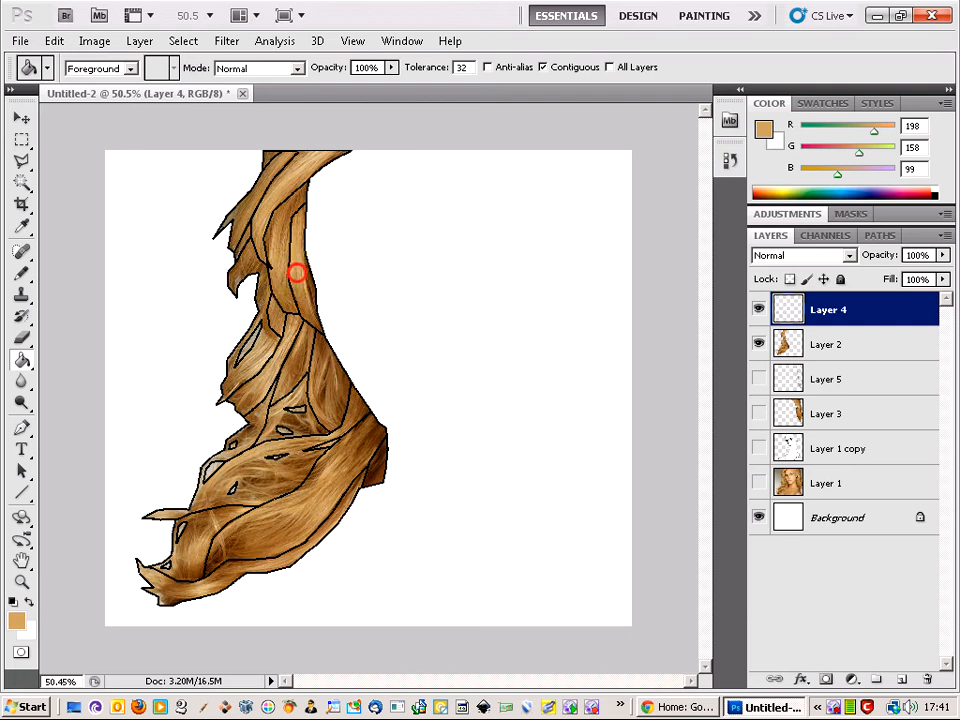
pyautogui.click(885, 350)
pyautogui.keyDown('alt'); pyautogui.click(280, 266); pyautogui.keyUp('alt')
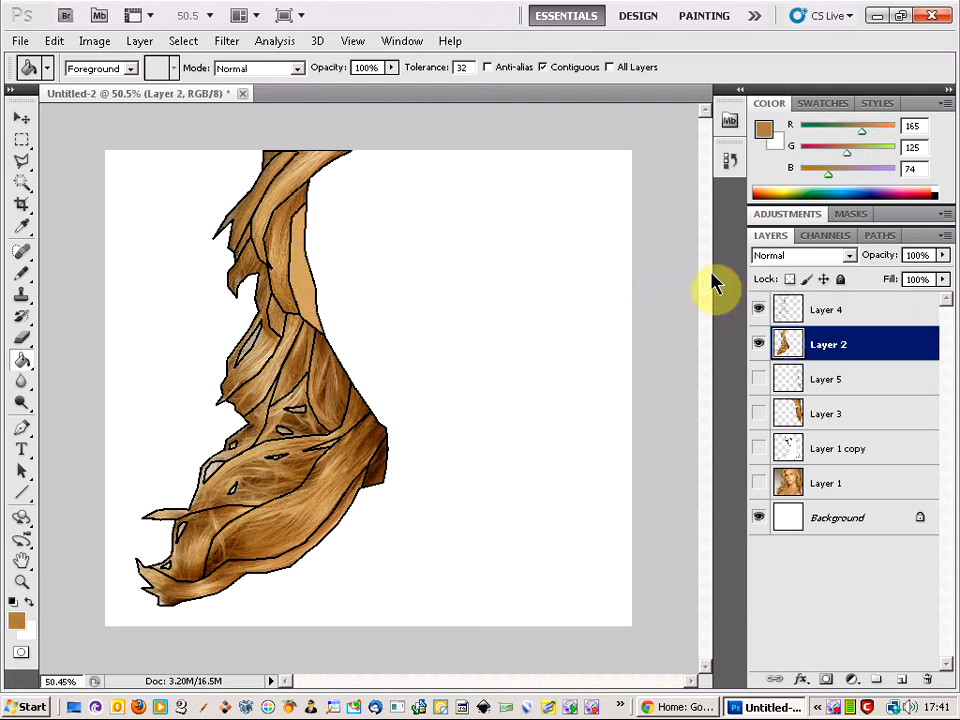
pyautogui.click(830, 309)
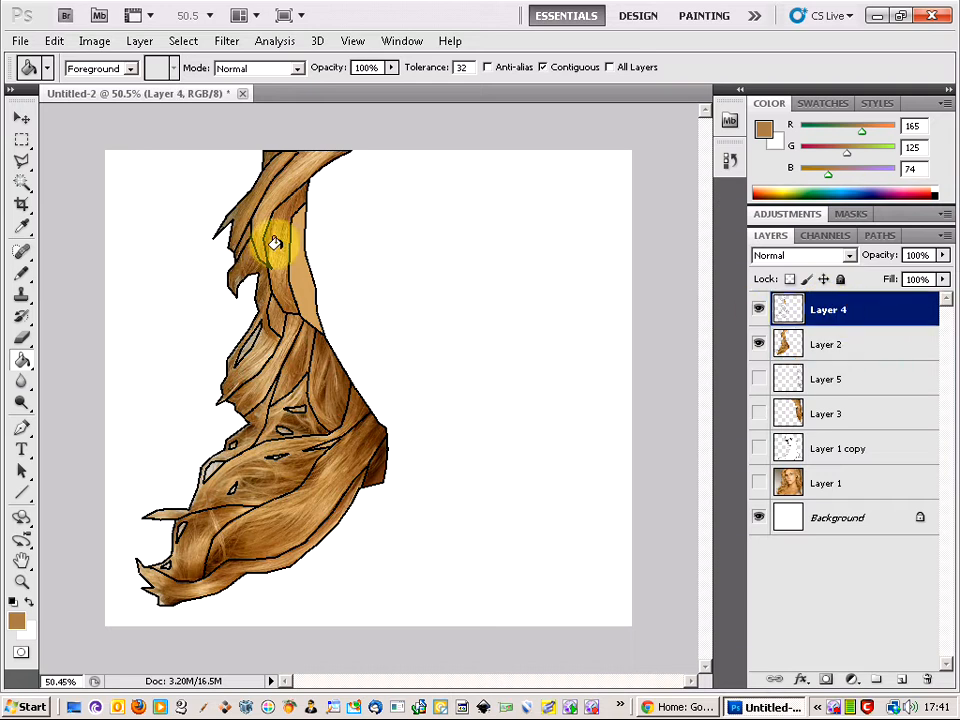
# Sample light tan (206, 170, 115) from the hair on Layer 2 and fill the wide upper strand on Layer 4
pyautogui.click(850, 350)
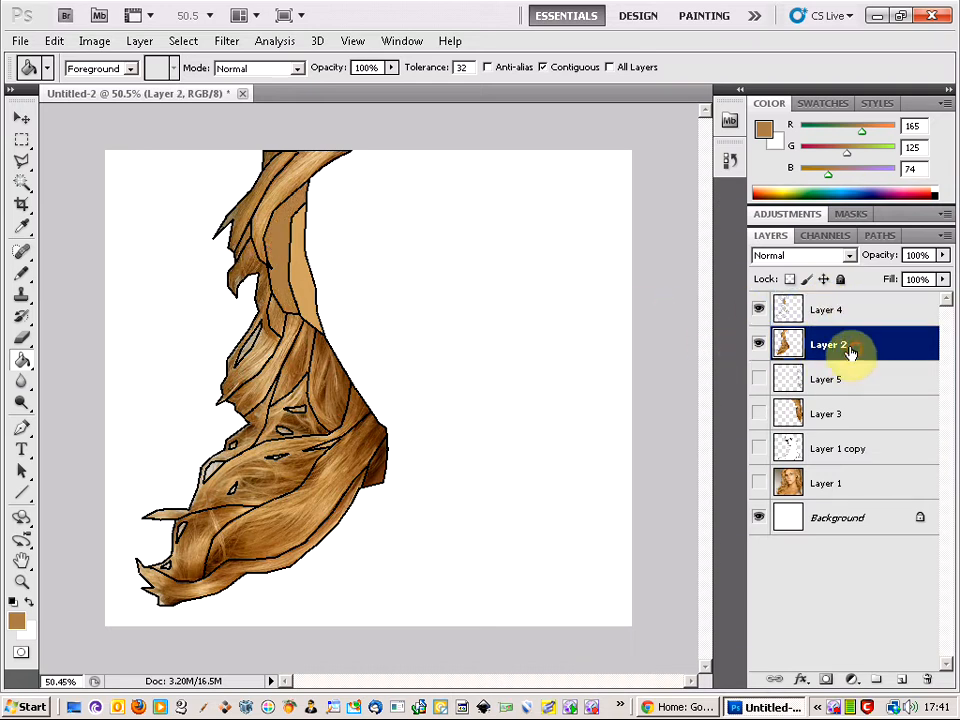
pyautogui.keyDown('alt'); pyautogui.click(261, 185); pyautogui.keyUp('alt')
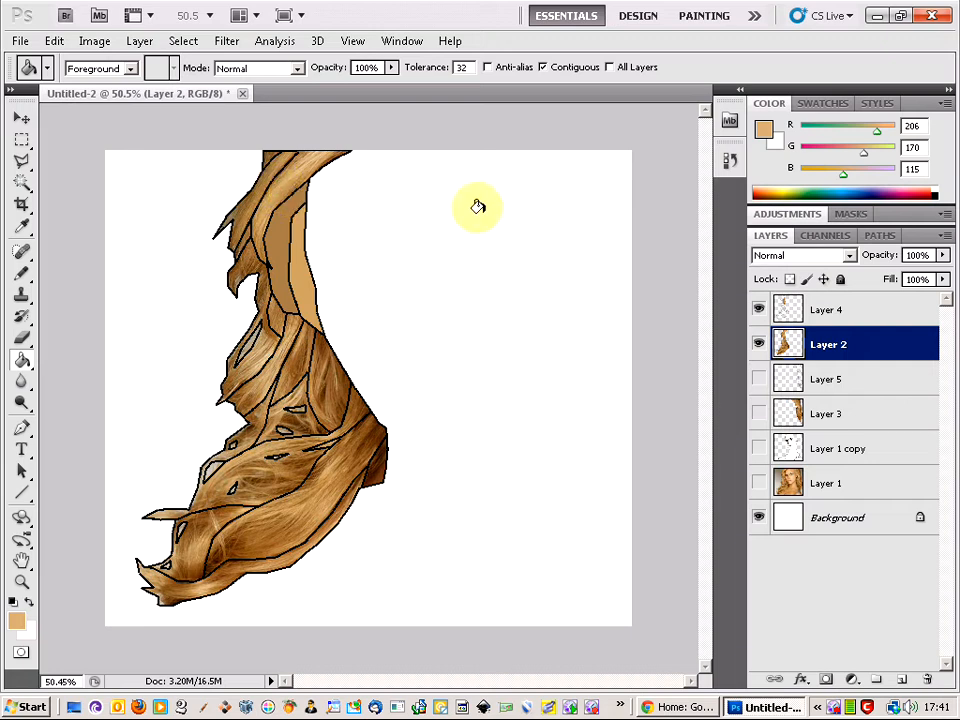
pyautogui.click(862, 308)
pyautogui.click(292, 176)
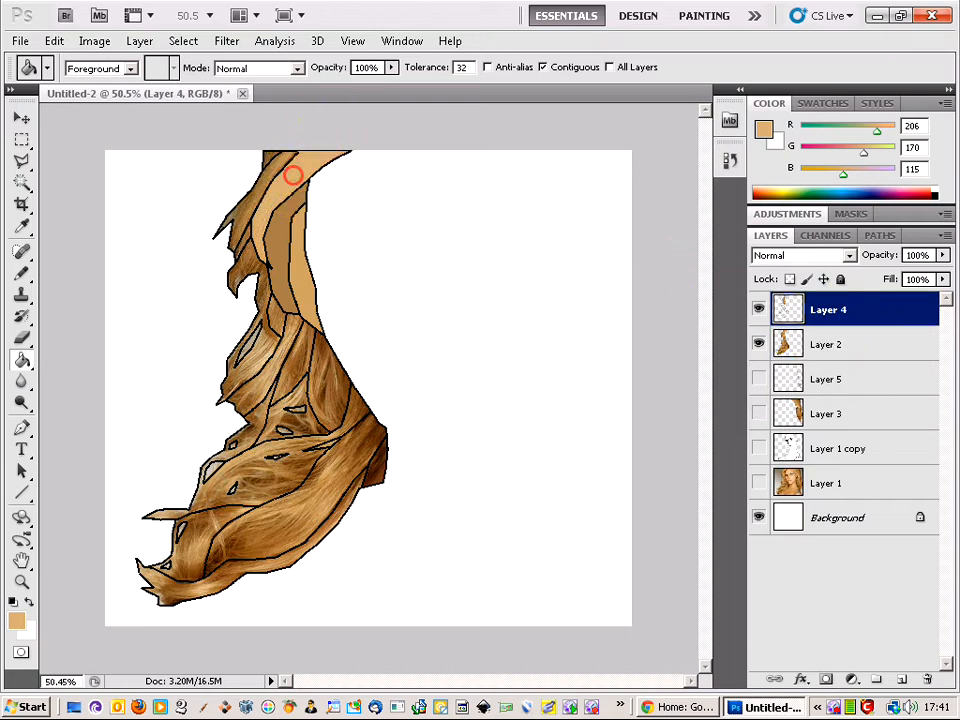
# Sample medium brown (165, 121, 66) from Layer 2 and fill the pointed outer strand beside the wide upper one on Layer 4
pyautogui.click(878, 353)
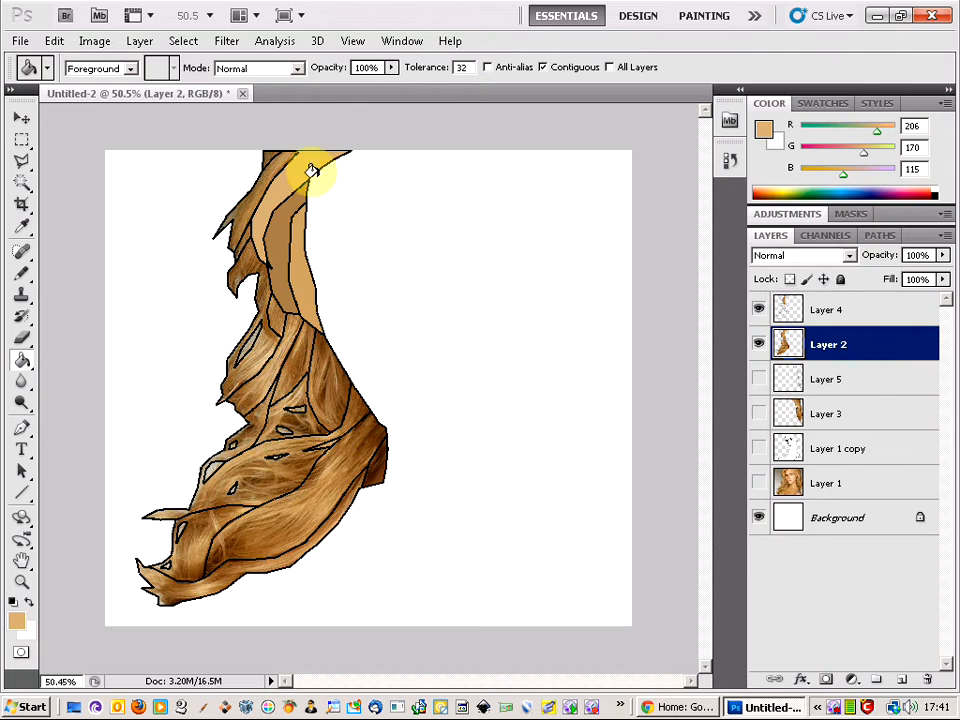
pyautogui.keyDown('alt'); pyautogui.click(257, 204); pyautogui.keyUp('alt')
pyautogui.click(857, 311)
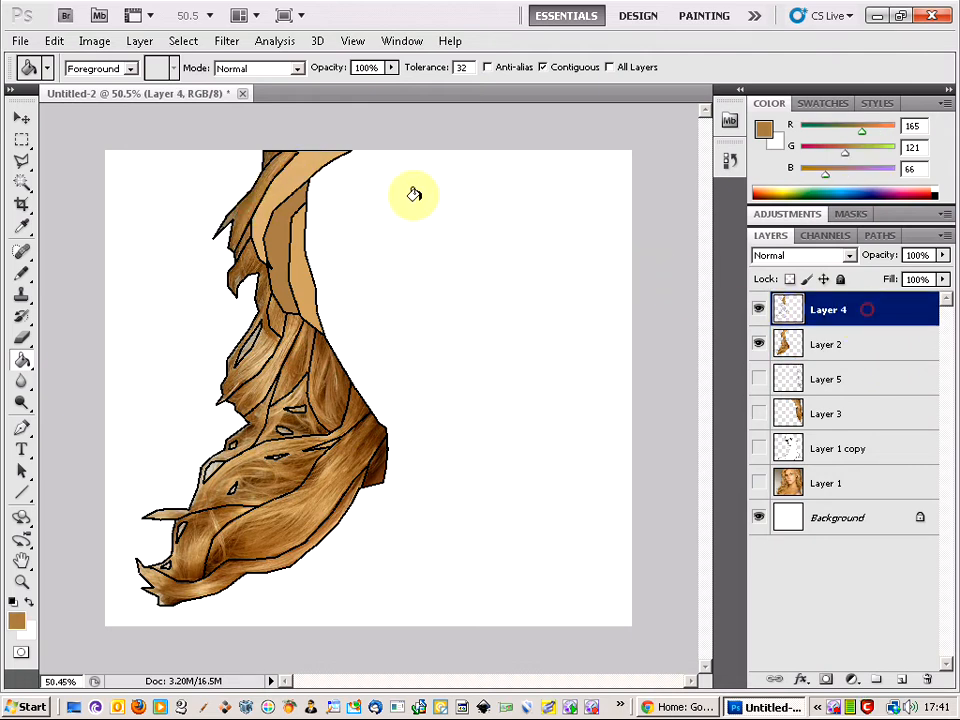
pyautogui.click(244, 208)
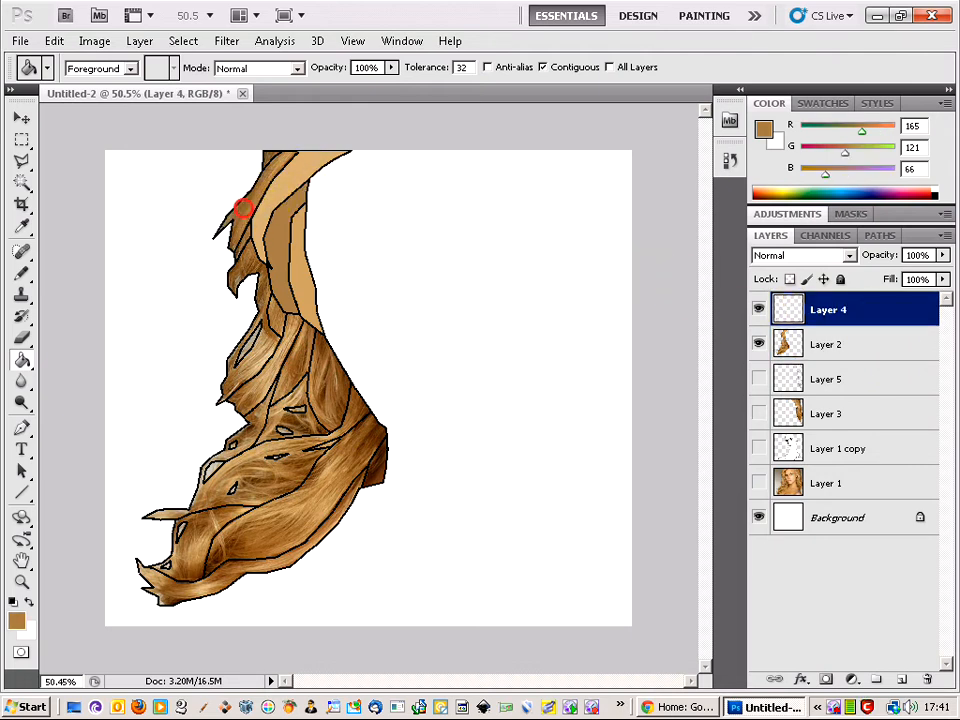
# Sample dark brown (99, 77, 41) from Layer 2 and fill the small corner section at the top of the hair on Layer 4
pyautogui.click(851, 347)
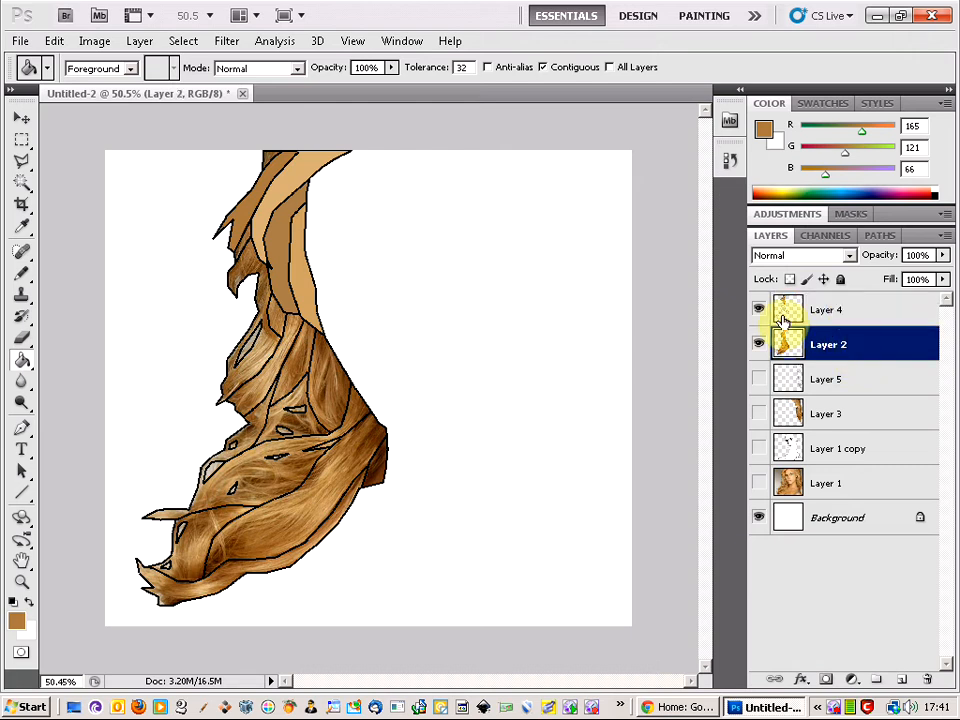
pyautogui.keyDown('alt'); pyautogui.click(265, 156); pyautogui.keyUp('alt')
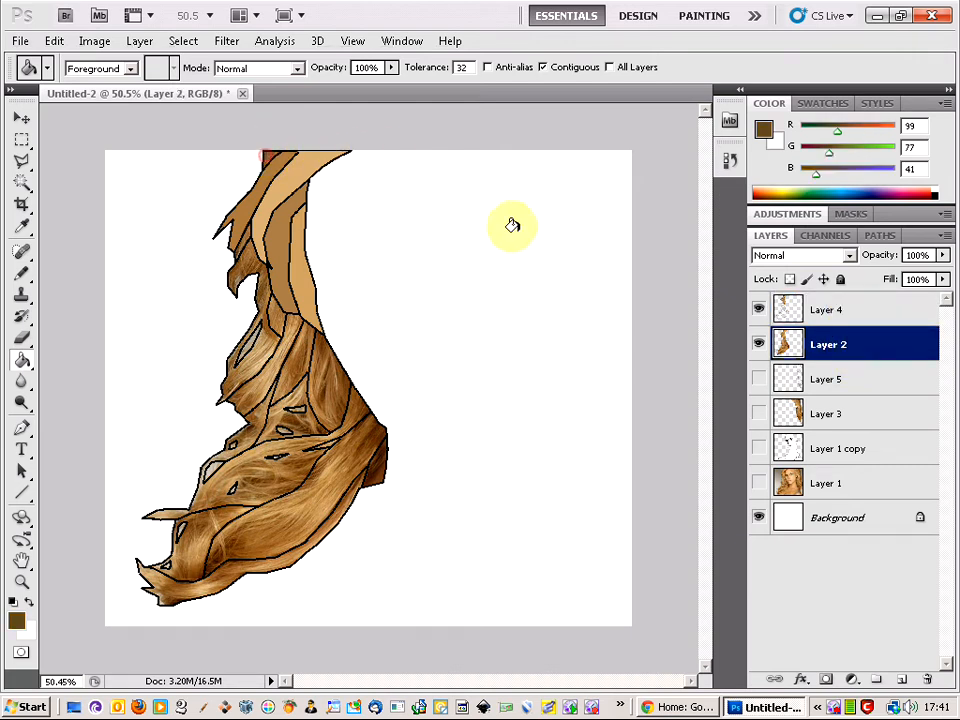
pyautogui.click(870, 313)
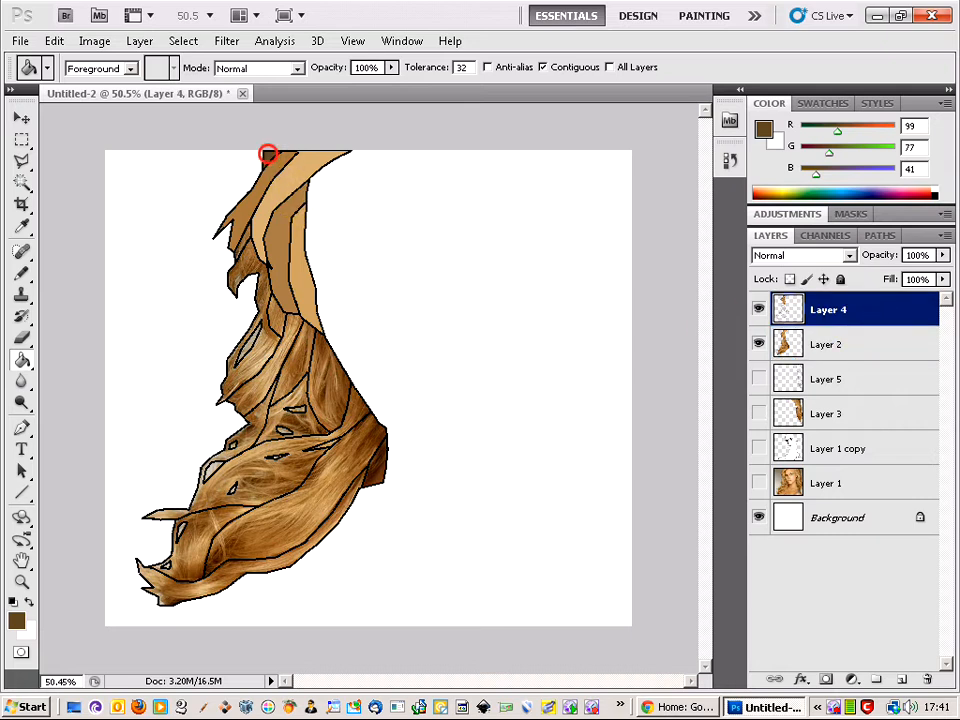
pyautogui.click(298, 250)
pyautogui.rightClick(833, 712)
pyautogui.click(795, 468)
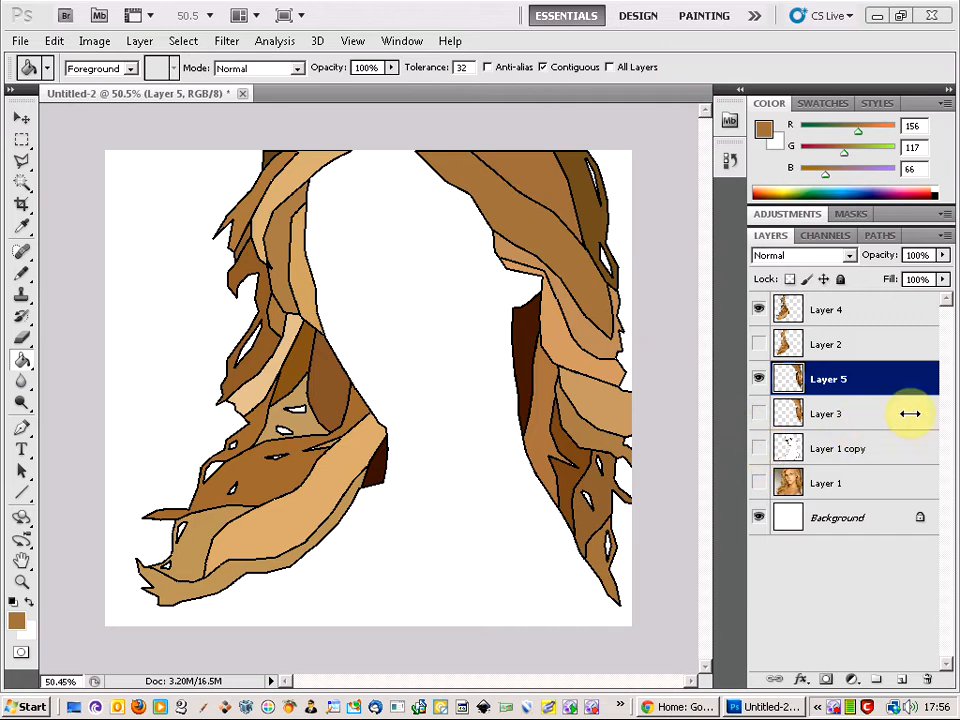
pyautogui.click(948, 374)
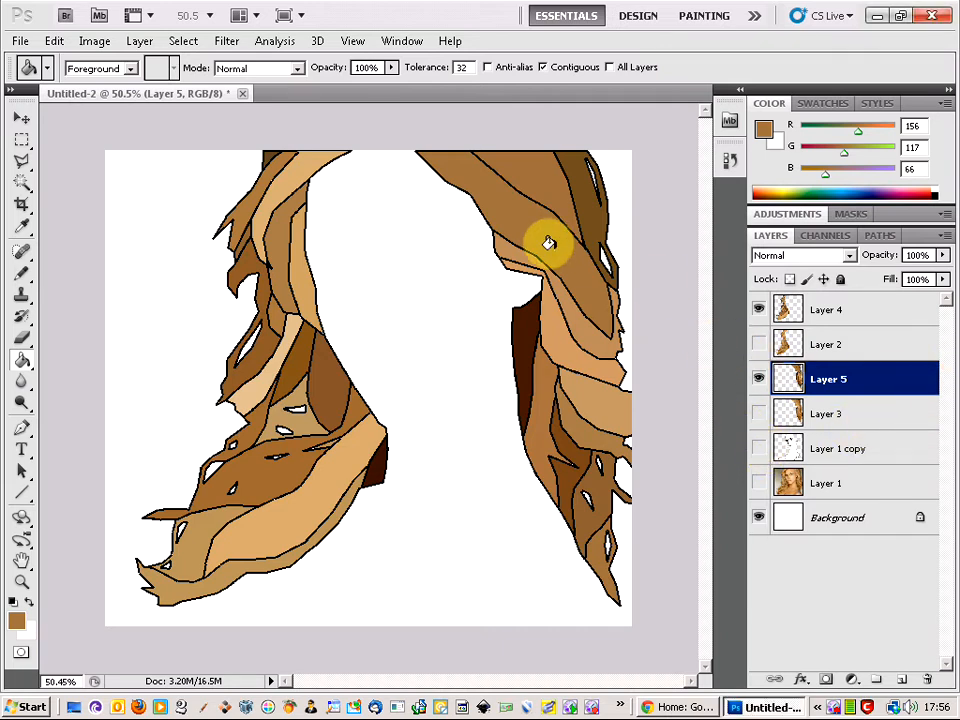
# Show Layer 1 copy and inspect the shoulder outline along the lower edge of the coloured hair for white gaps
pyautogui.click(759, 449)
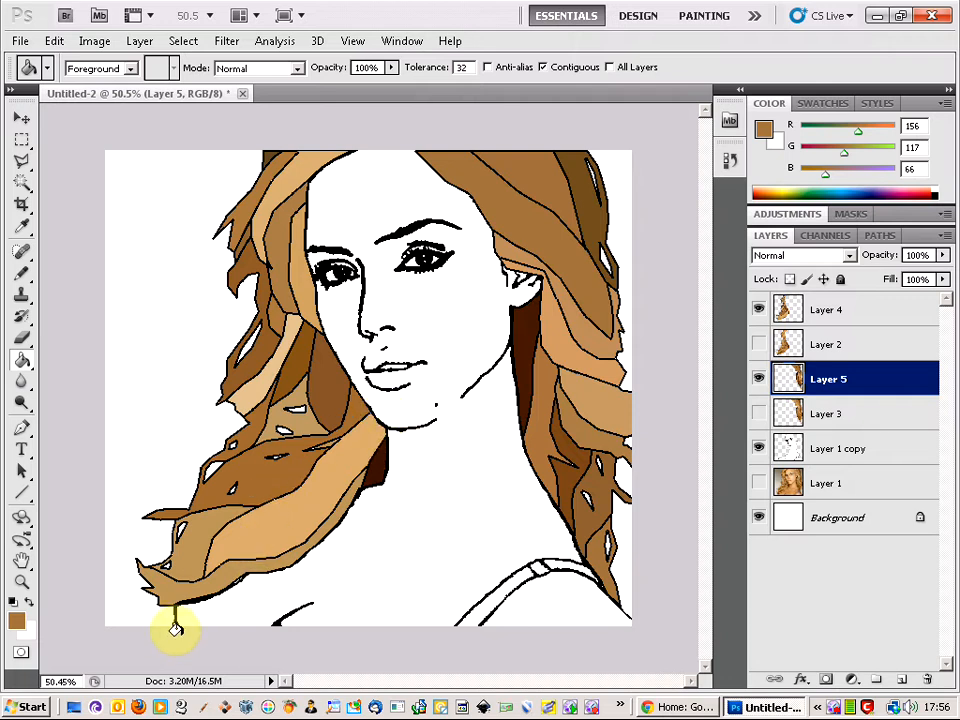
pyautogui.scroll(2, 250, 575)
pyautogui.scroll(4, 250, 572)
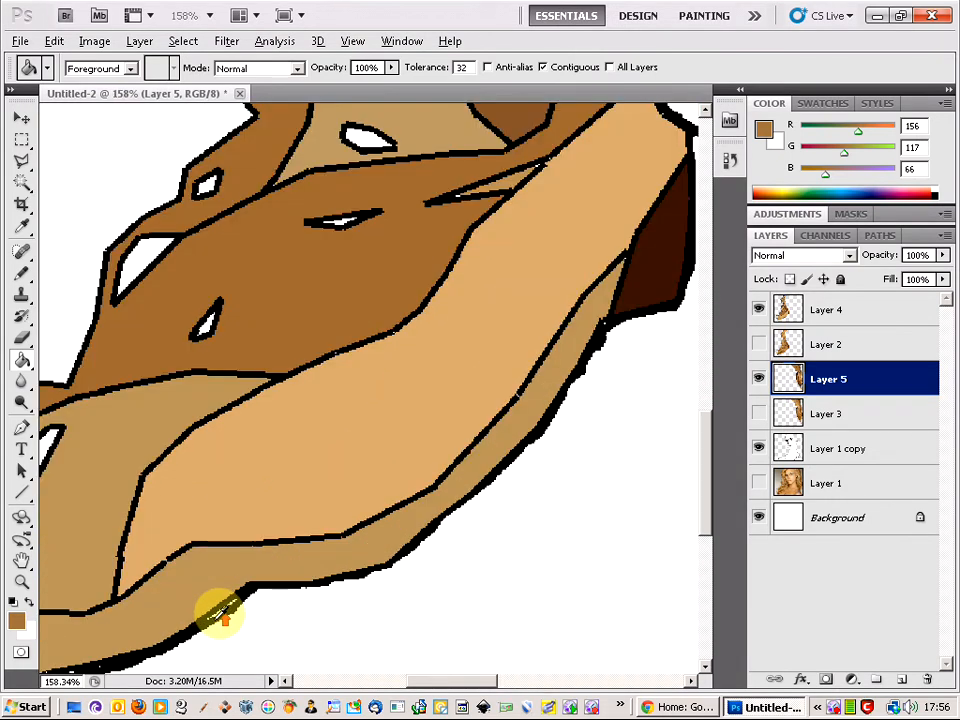
pyautogui.scroll(-1, 235, 605)
pyautogui.scroll(-2, 240, 595)
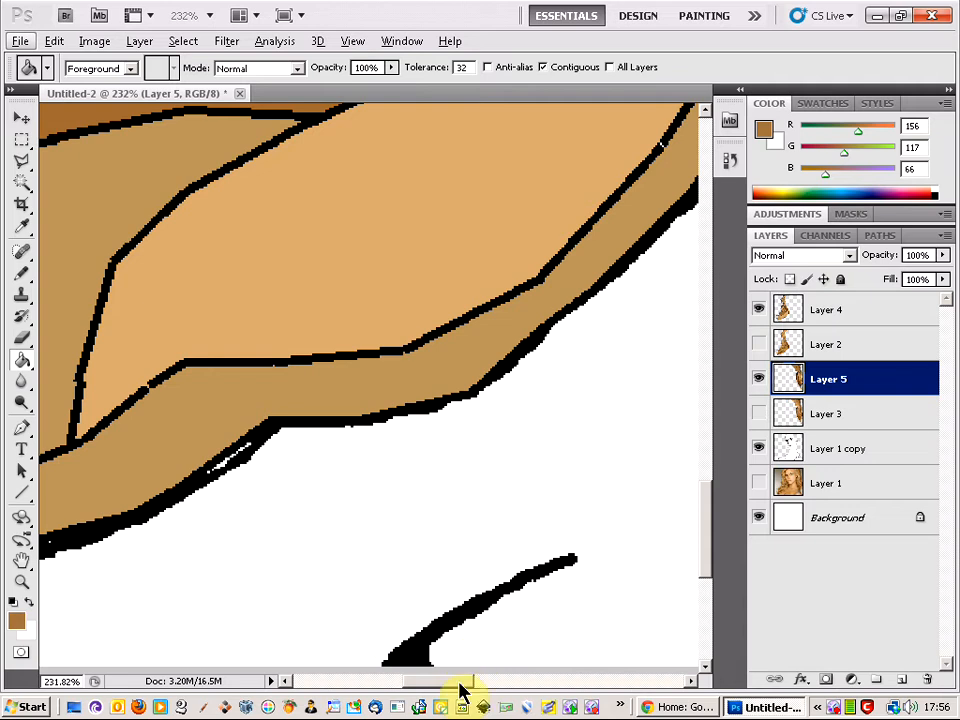
pyautogui.moveTo(461, 690); pyautogui.dragTo(439, 690)
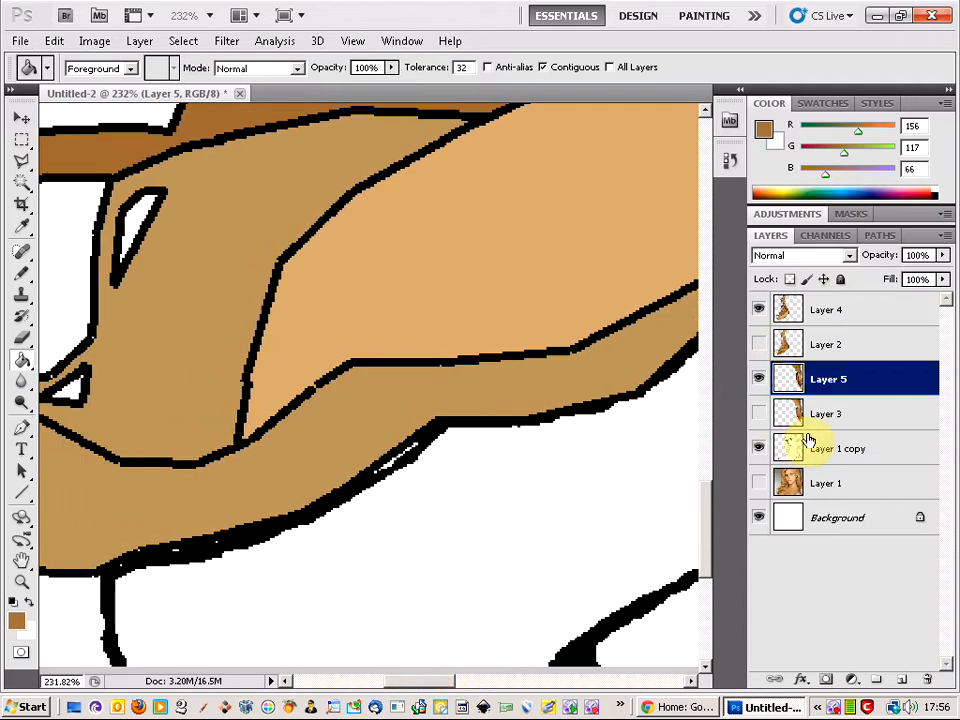
# On Layer 1 copy, close the white gaps in the shoulder outline with straight 5 px black Pencil strokes
pyautogui.click(846, 448)
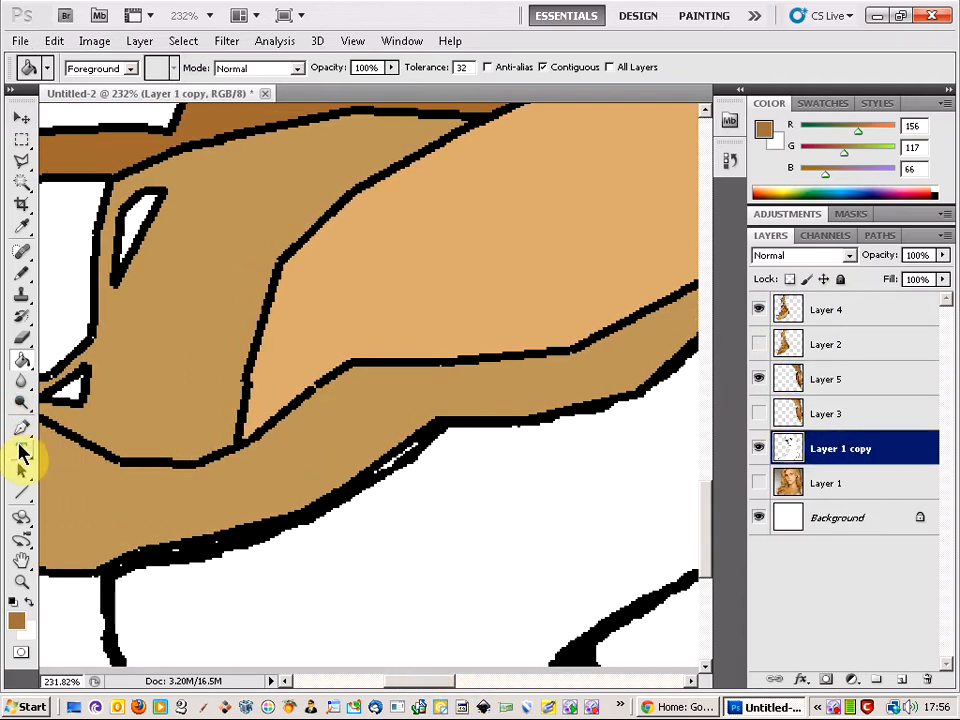
pyautogui.click(22, 276)
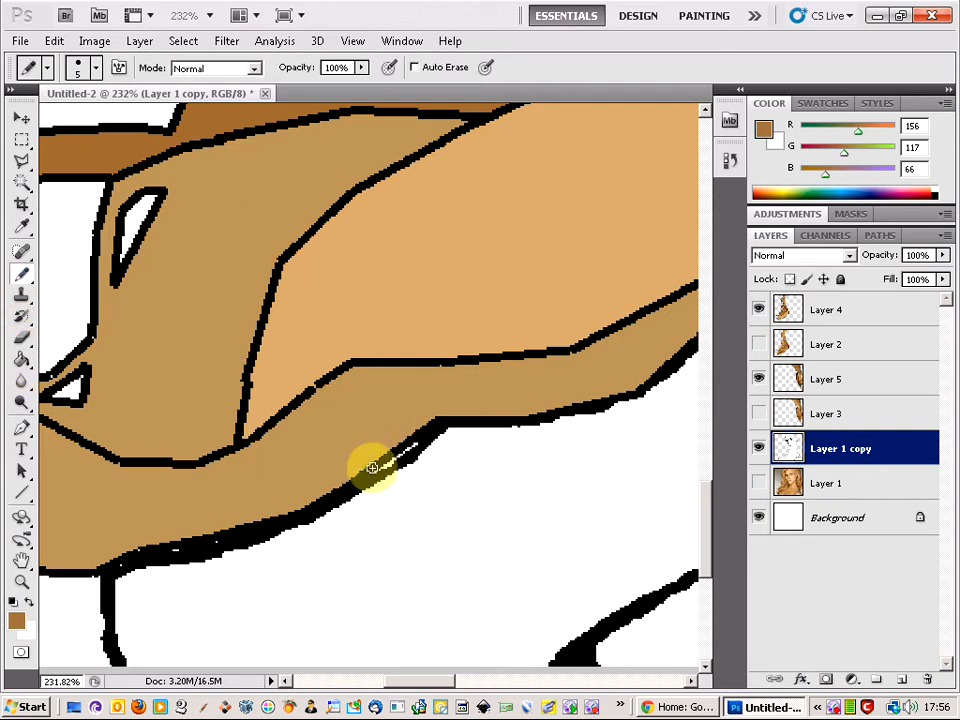
pyautogui.click(13, 601)
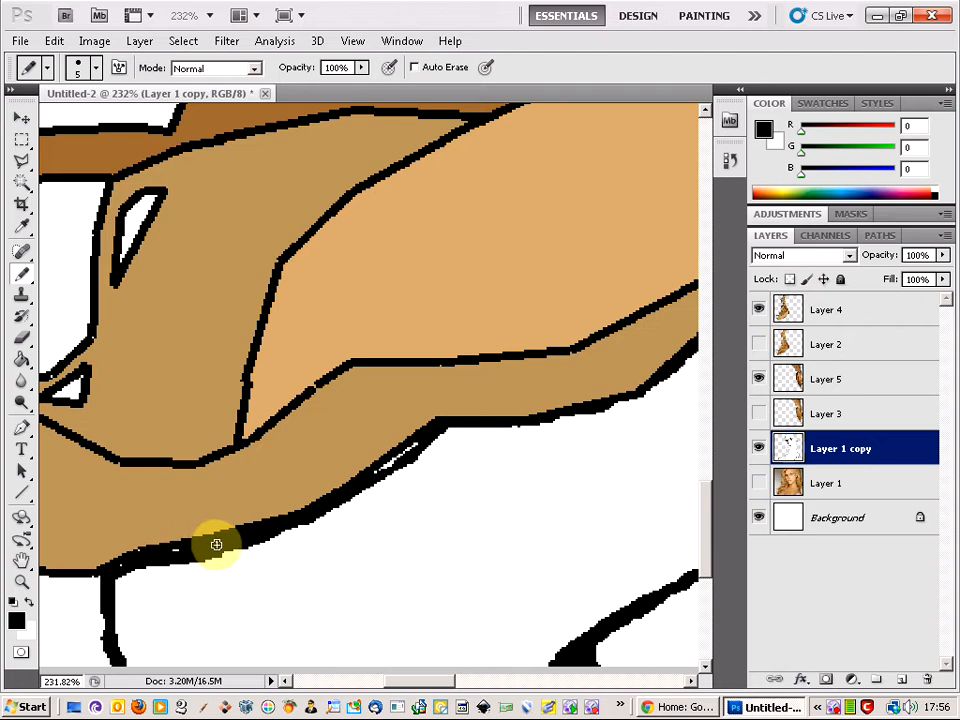
pyautogui.click(118, 561)
pyautogui.keyDown('shift'); pyautogui.click(376, 482); pyautogui.keyUp('shift')
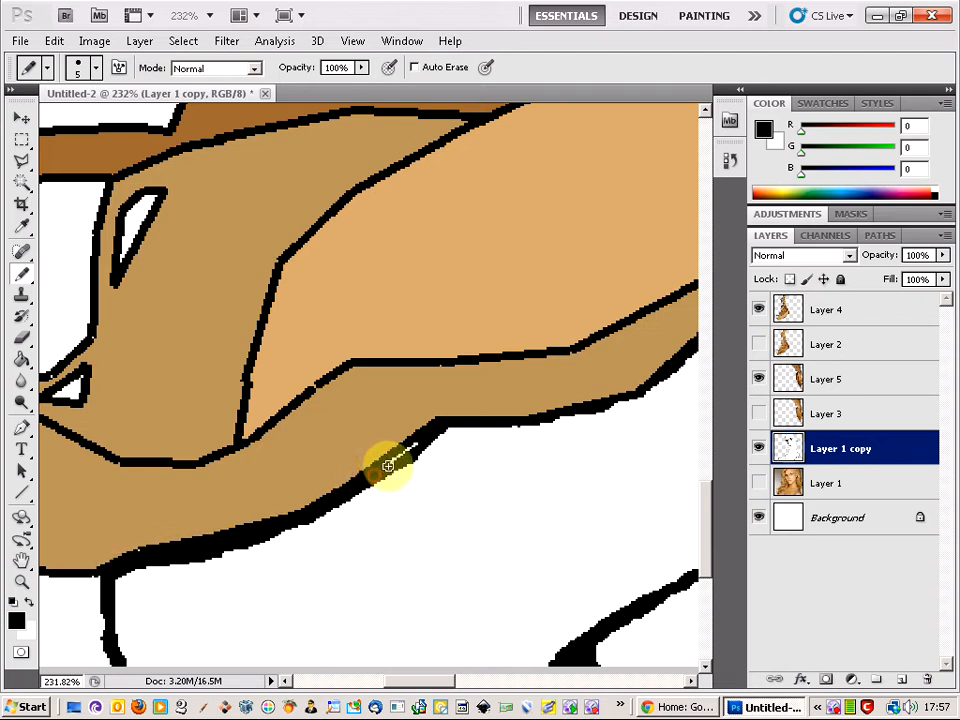
pyautogui.keyDown('shift'); pyautogui.click(416, 440); pyautogui.keyUp('shift')
pyautogui.scroll(-4, 405, 470)
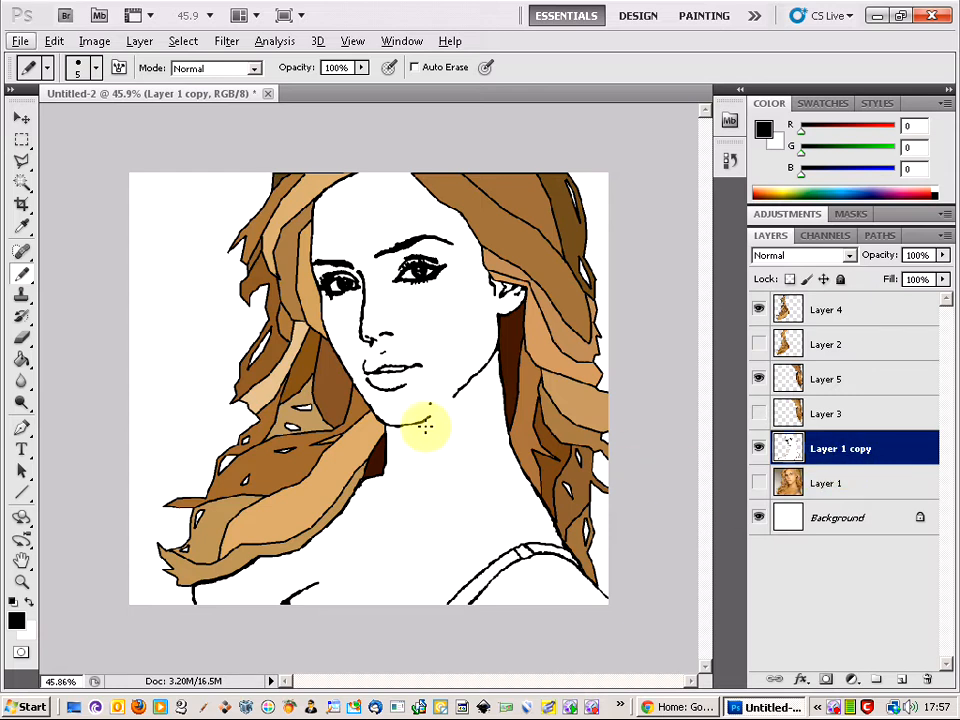
# Hide Layer 5, Layer 4, Layer 1 copy and the Background, and show Layer 1 so only the original photo is displayed
pyautogui.click(759, 384)
pyautogui.click(760, 385)
pyautogui.click(758, 310)
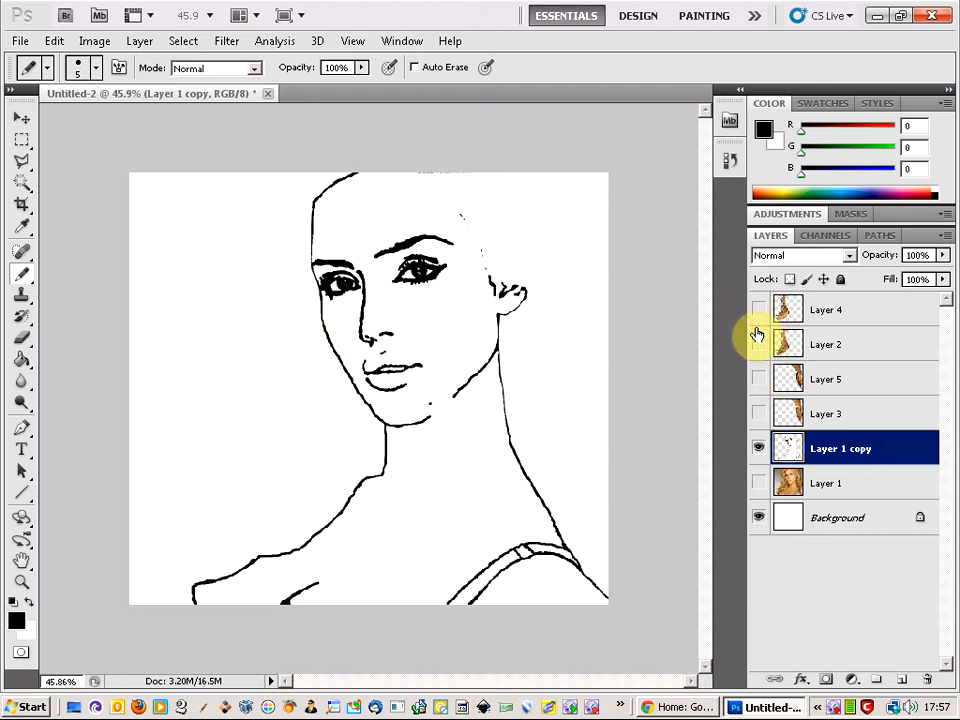
pyautogui.click(760, 484)
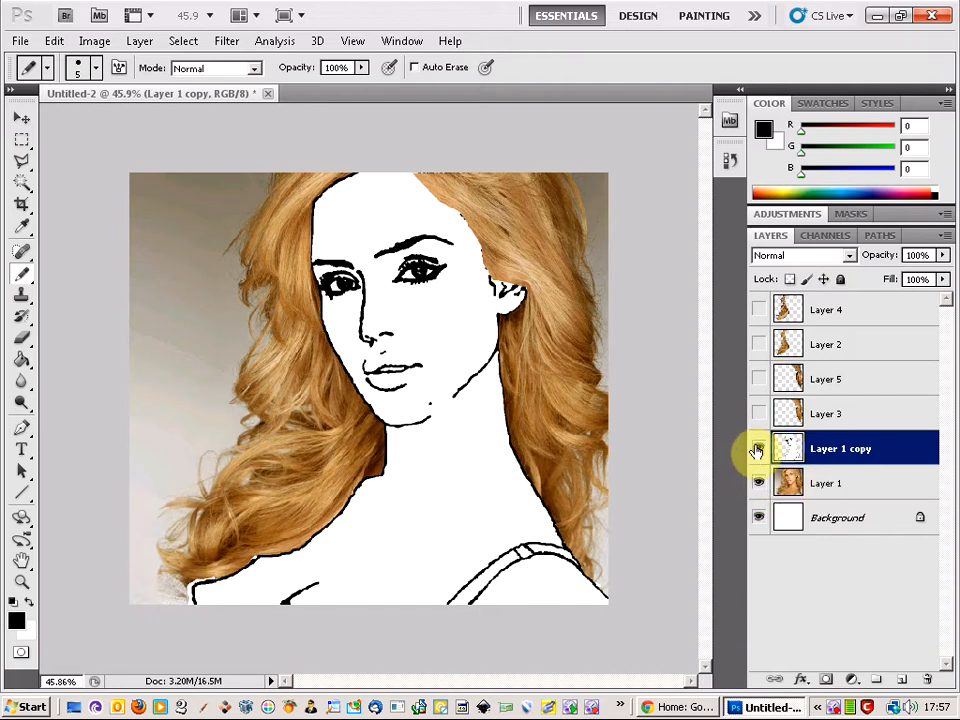
pyautogui.click(759, 449)
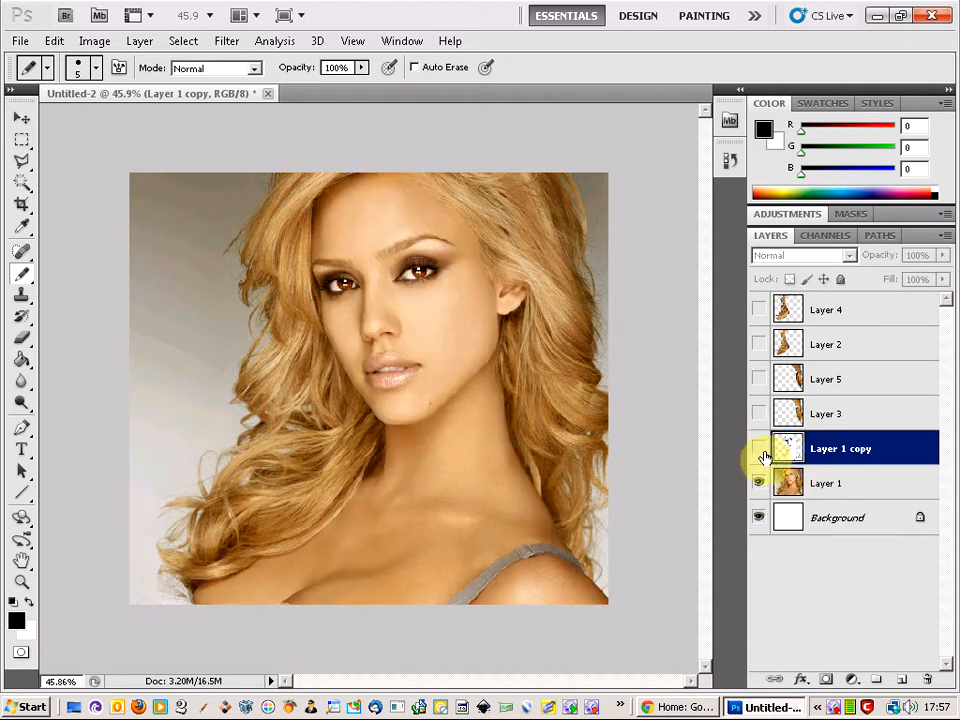
pyautogui.click(759, 517)
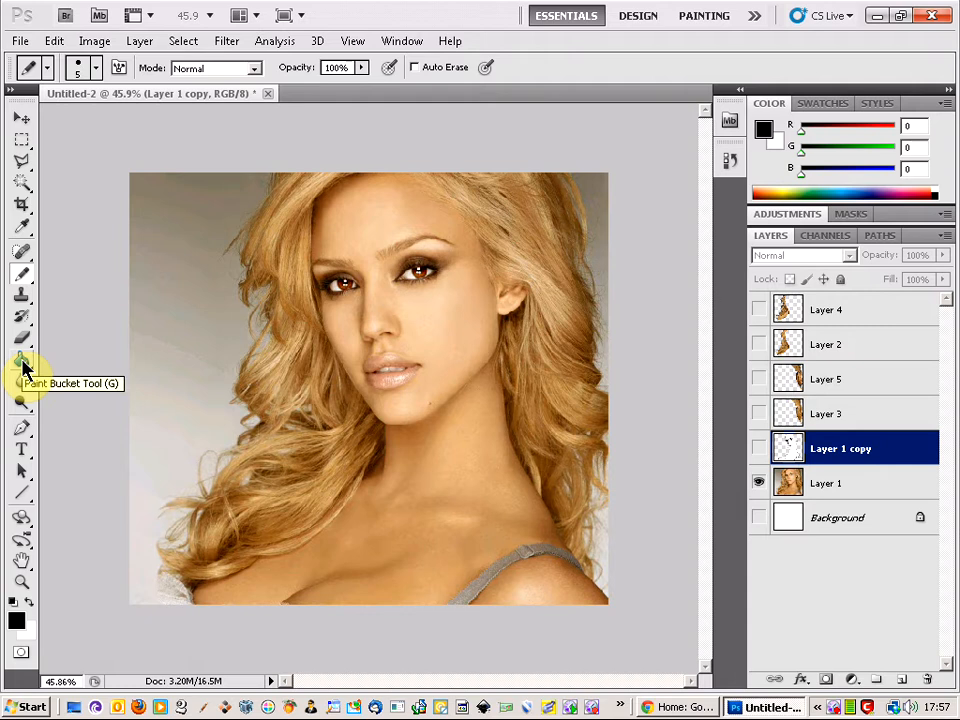
# Sample the reddish brown (165, 93, 74) of the lips with the Eyedropper and make it the foreground colour
pyautogui.click(22, 226)
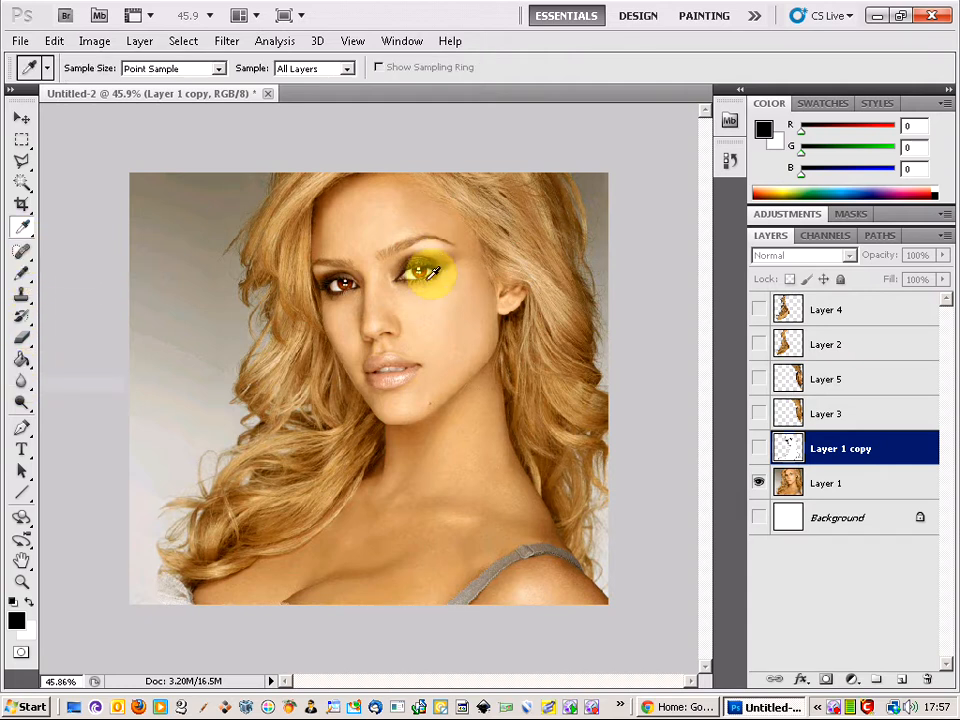
pyautogui.scroll(3, 405, 400)
pyautogui.scroll(5, 405, 400)
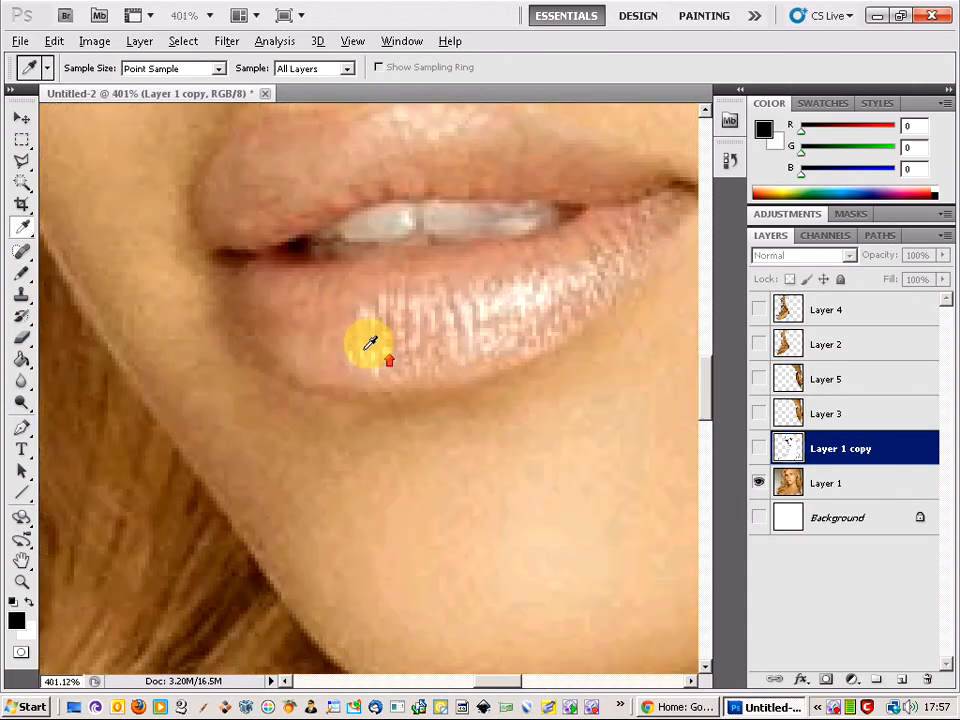
pyautogui.scroll(2, 321, 268)
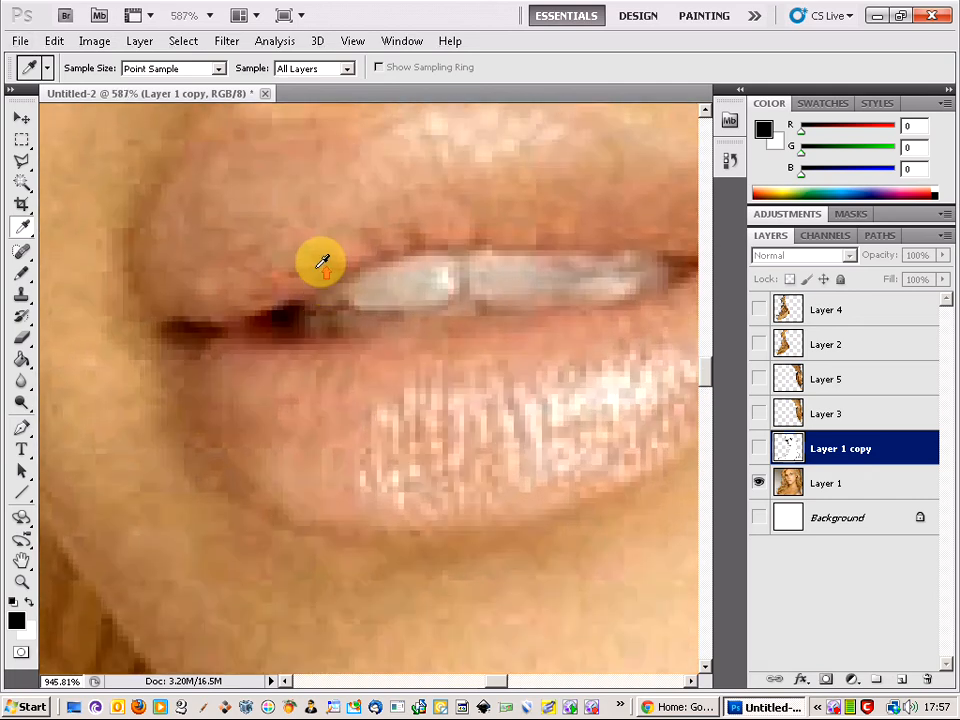
pyautogui.scroll(3, 319, 261)
pyautogui.scroll(1, 270, 320)
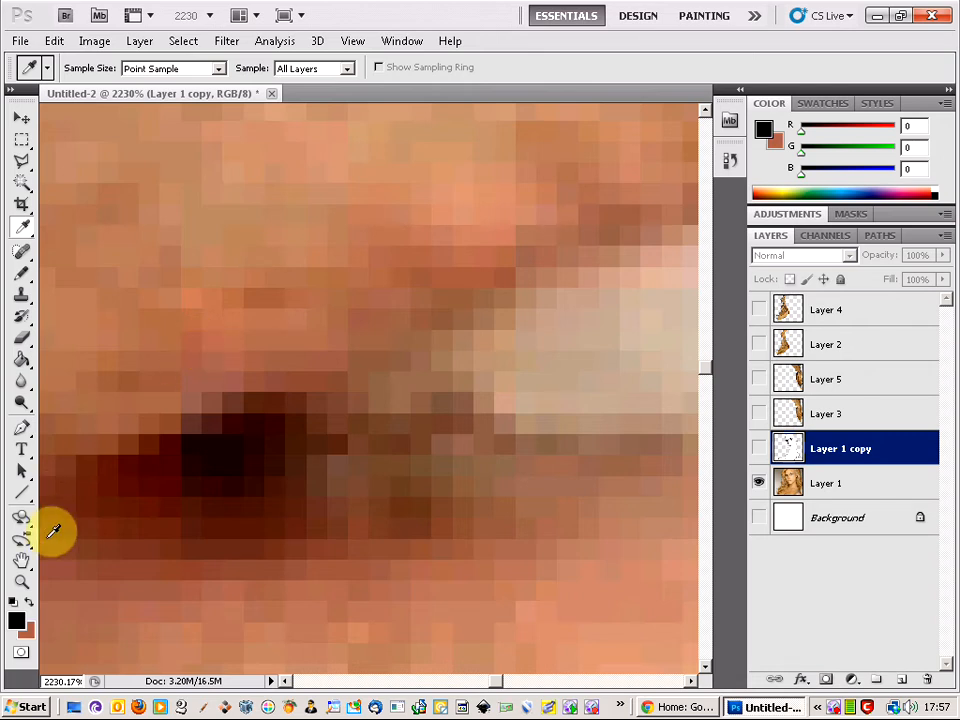
pyautogui.click(28, 603)
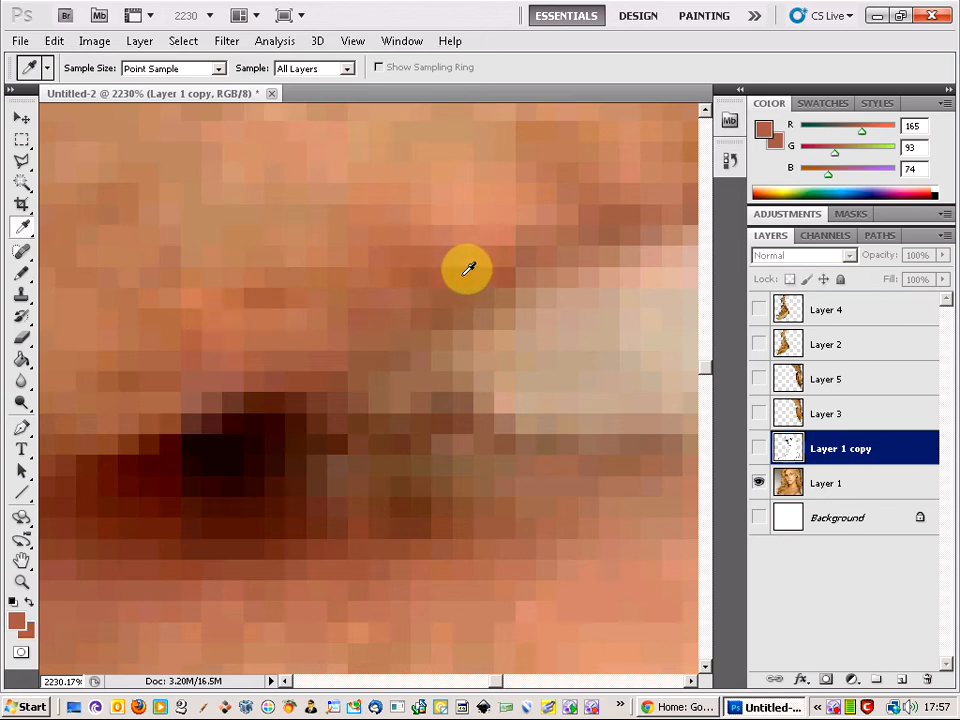
pyautogui.scroll(-5, 426, 291)
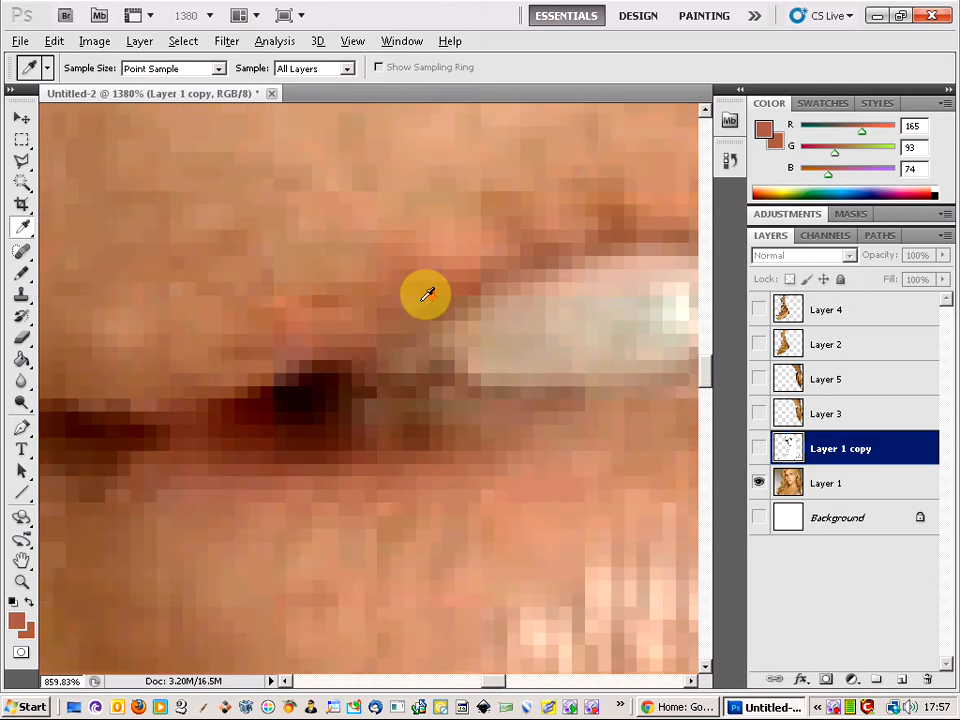
pyautogui.scroll(-3, 434, 295)
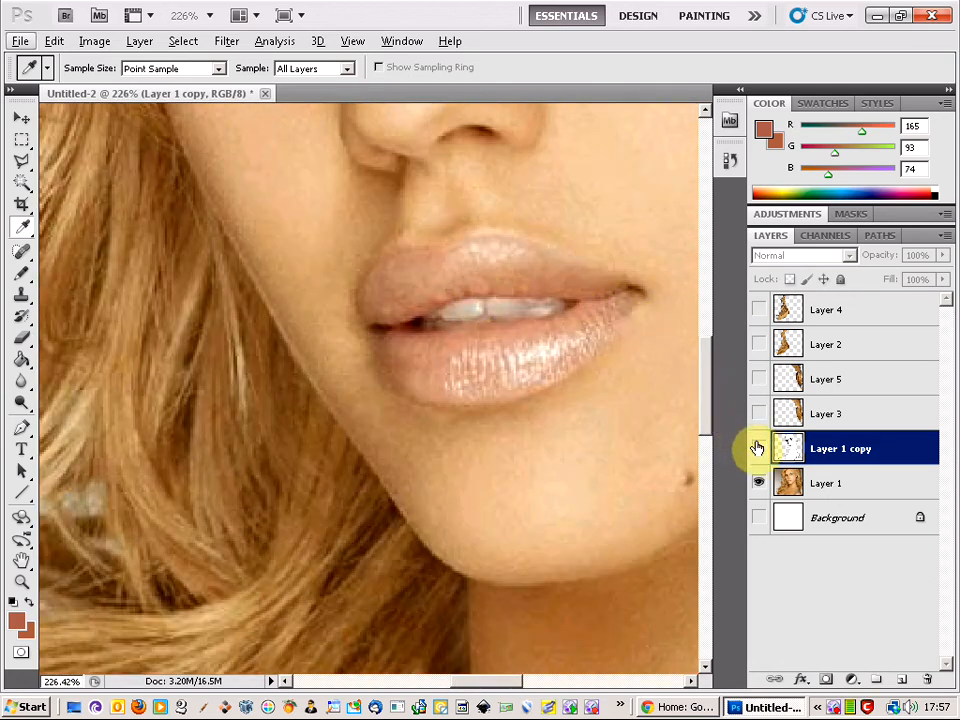
# Show Layer 1 copy and paint a small reddish-brown test patch inside the upper lip with the 5 px Pencil
pyautogui.click(759, 448)
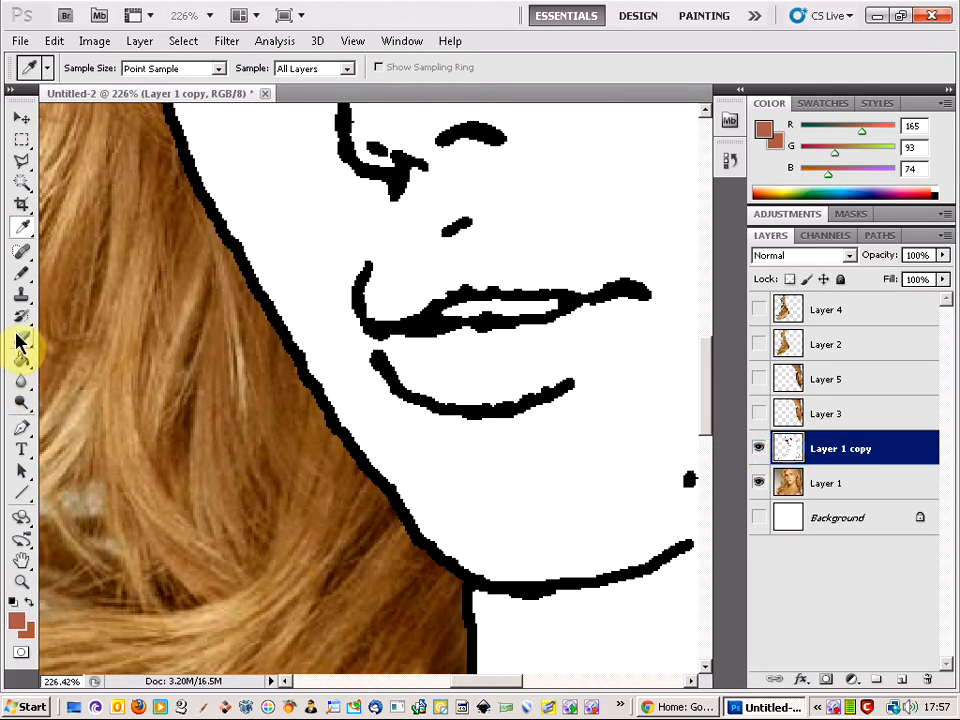
pyautogui.click(21, 274)
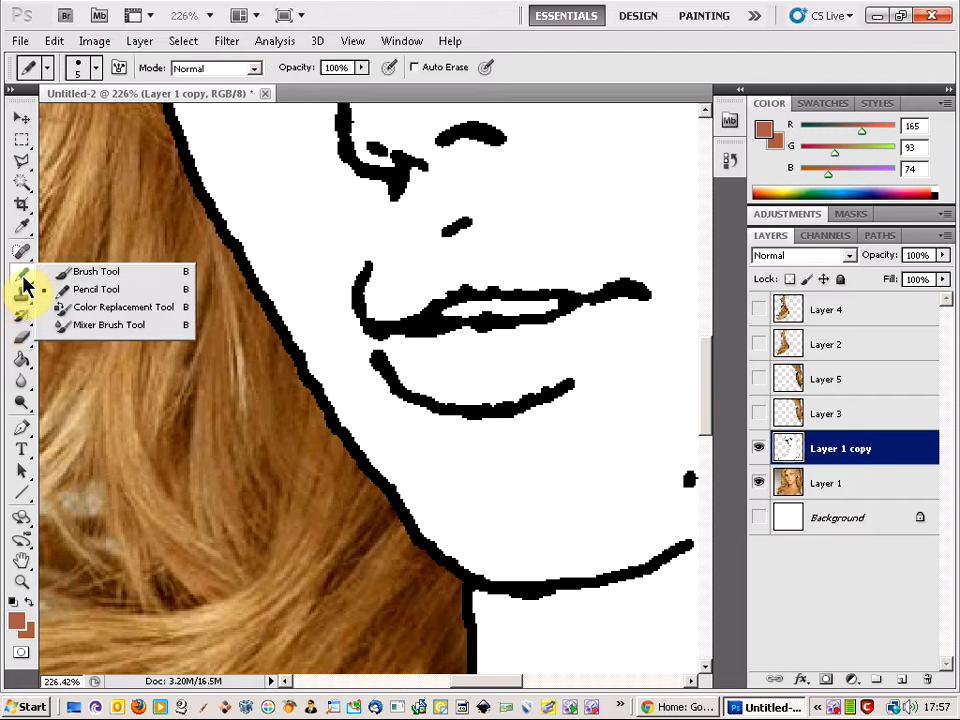
pyautogui.moveTo(399, 291); pyautogui.dragTo(405, 278)
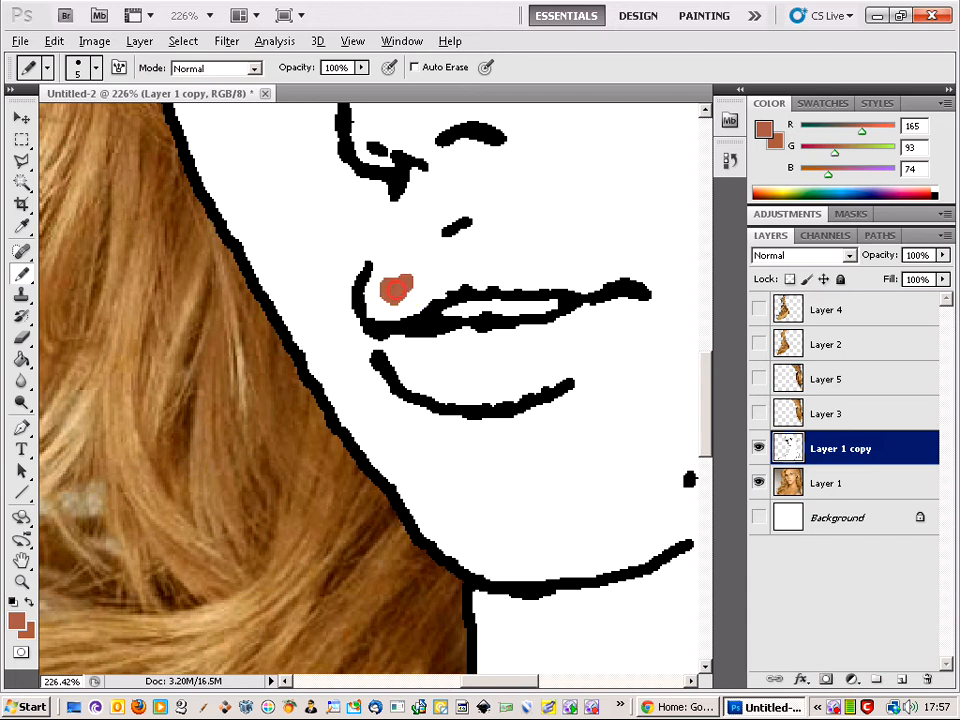
pyautogui.scroll(-3, 407, 276)
pyautogui.scroll(2, 425, 277)
pyautogui.scroll(4, 427, 275)
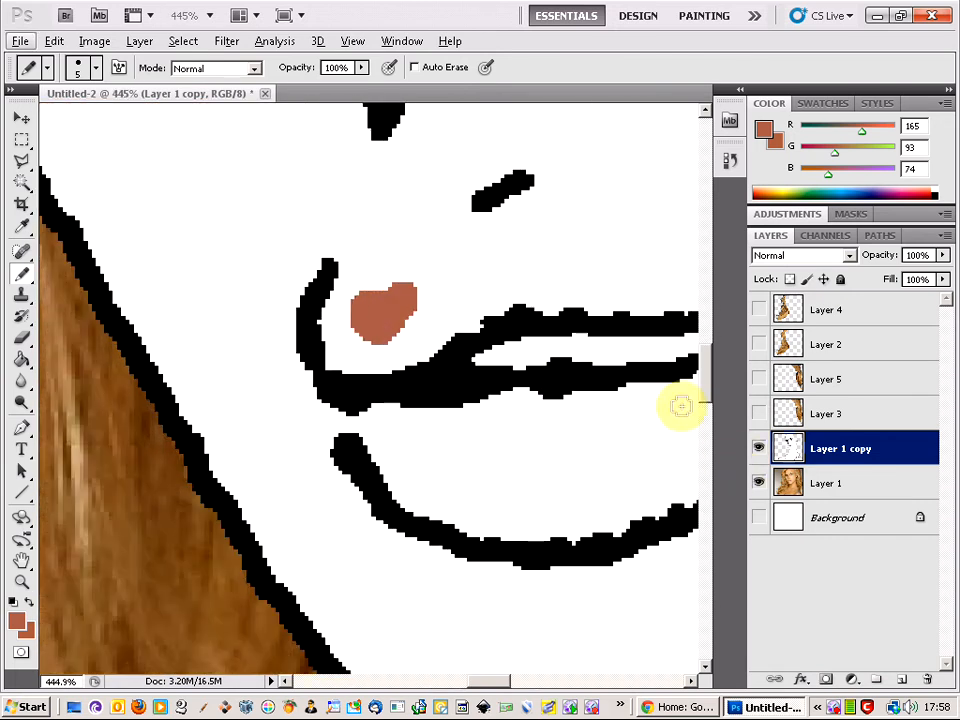
# Hide Layer 1 copy, select Layer 1 and sample a lighter salmon tone from the upper lip with the Eyedropper
pyautogui.click(821, 485)
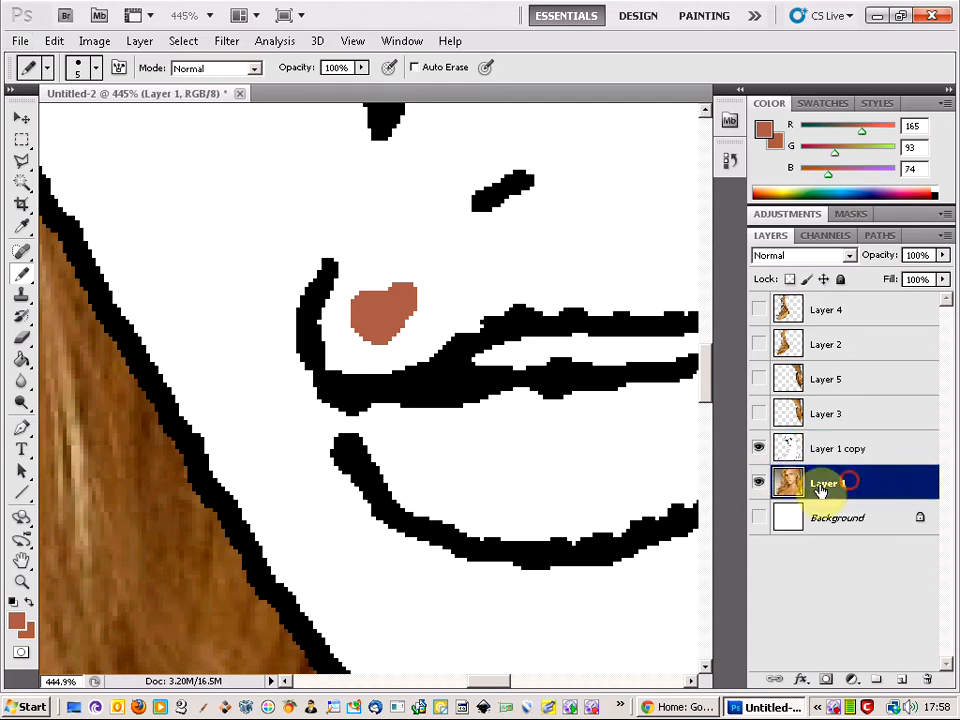
pyautogui.click(758, 448)
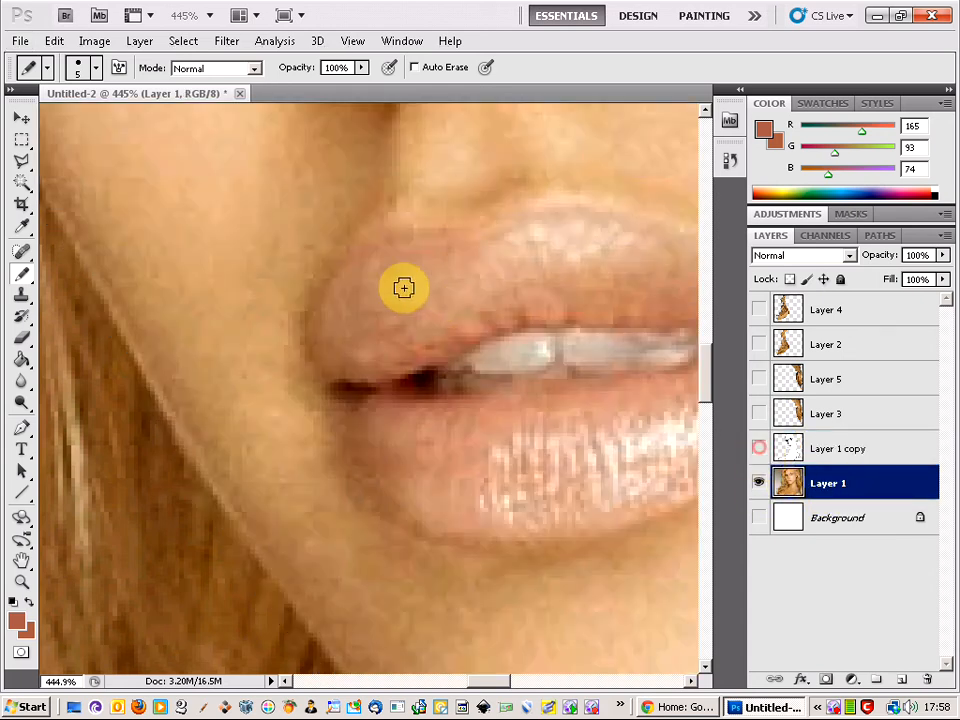
pyautogui.click(21, 226)
pyautogui.scroll(3, 448, 305)
pyautogui.scroll(3, 451, 315)
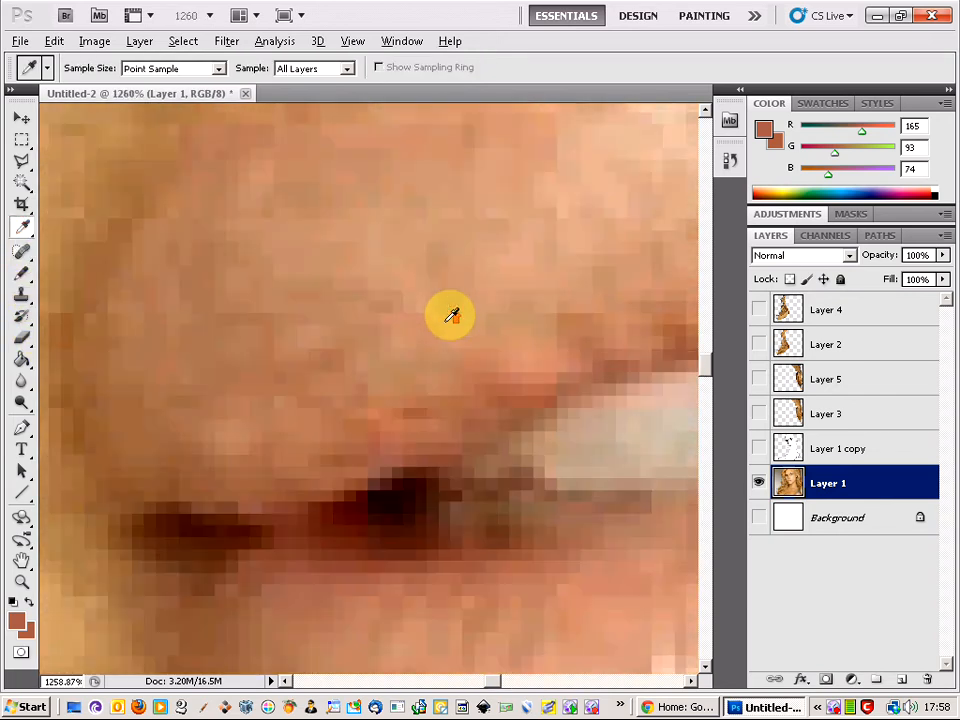
pyautogui.scroll(1, 468, 308)
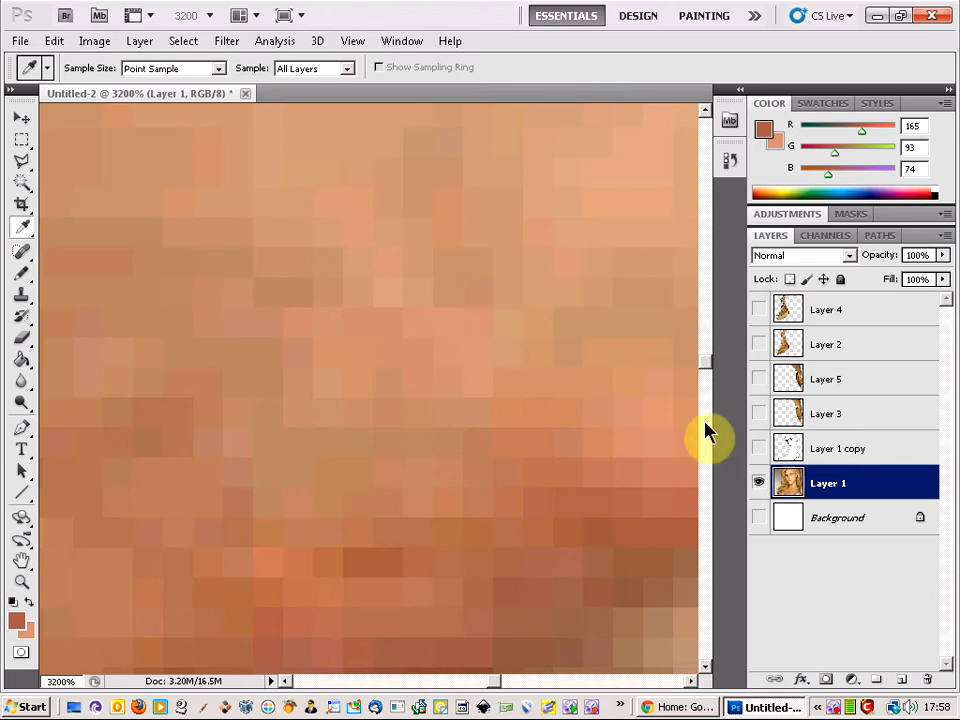
# Show and select Layer 1 copy, and extend the reddish-brown patch on the upper lip with the Pencil
pyautogui.click(838, 452)
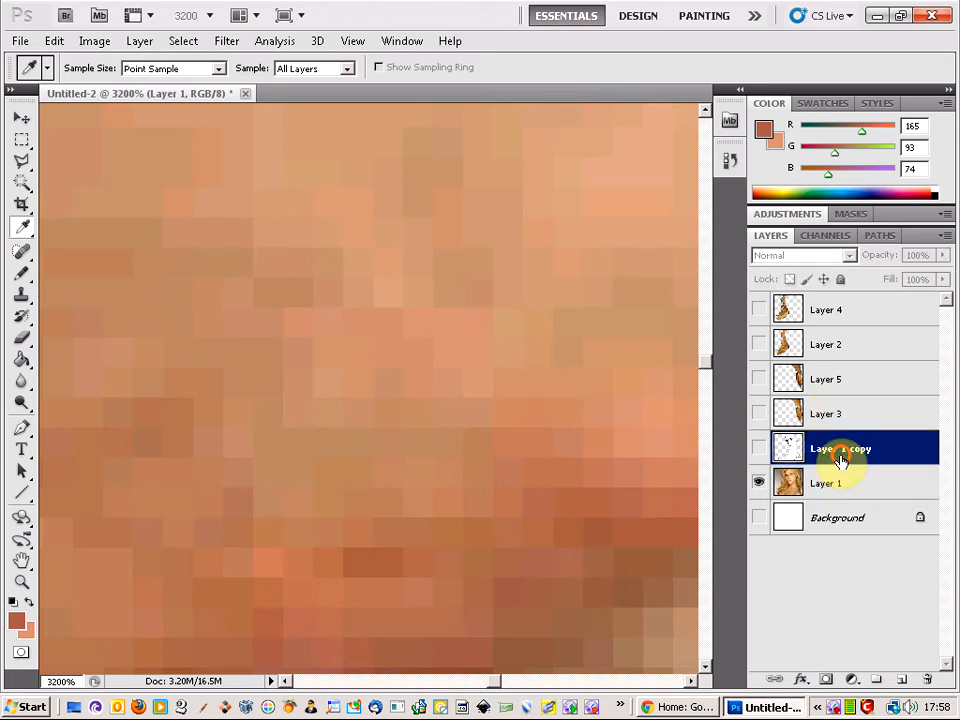
pyautogui.click(758, 448)
pyautogui.scroll(-2, 260, 346)
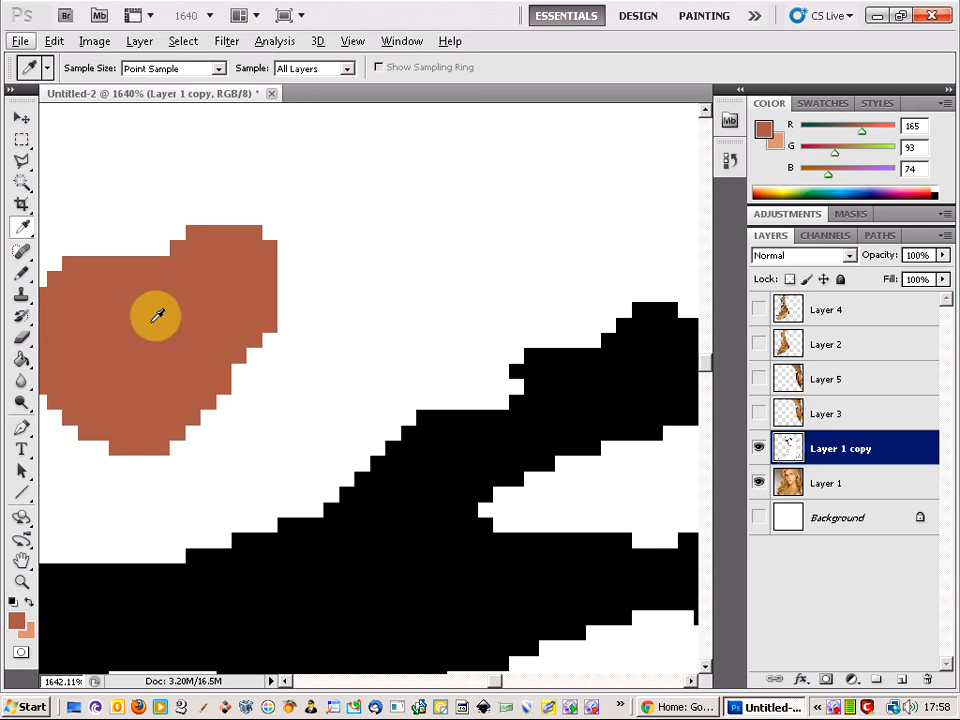
pyautogui.click(21, 273)
pyautogui.click(211, 303)
pyautogui.moveTo(247, 349); pyautogui.dragTo(264, 306)
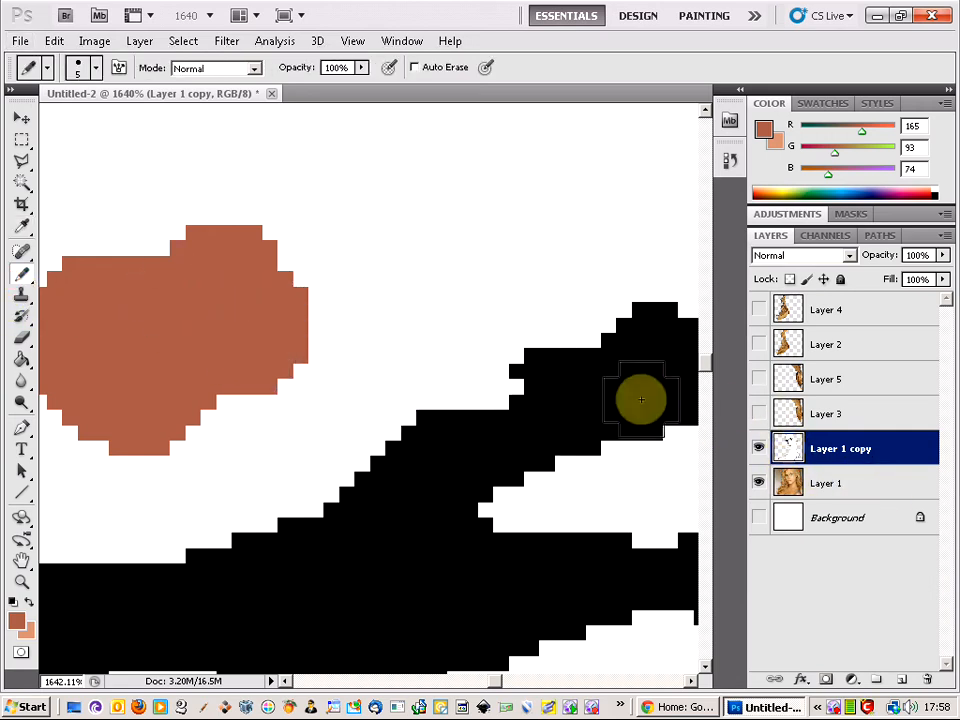
# Hide Layer 1 copy, select Layer 1 and sample the lip's light salmon (206, 142, 115) as the foreground colour
pyautogui.click(852, 487)
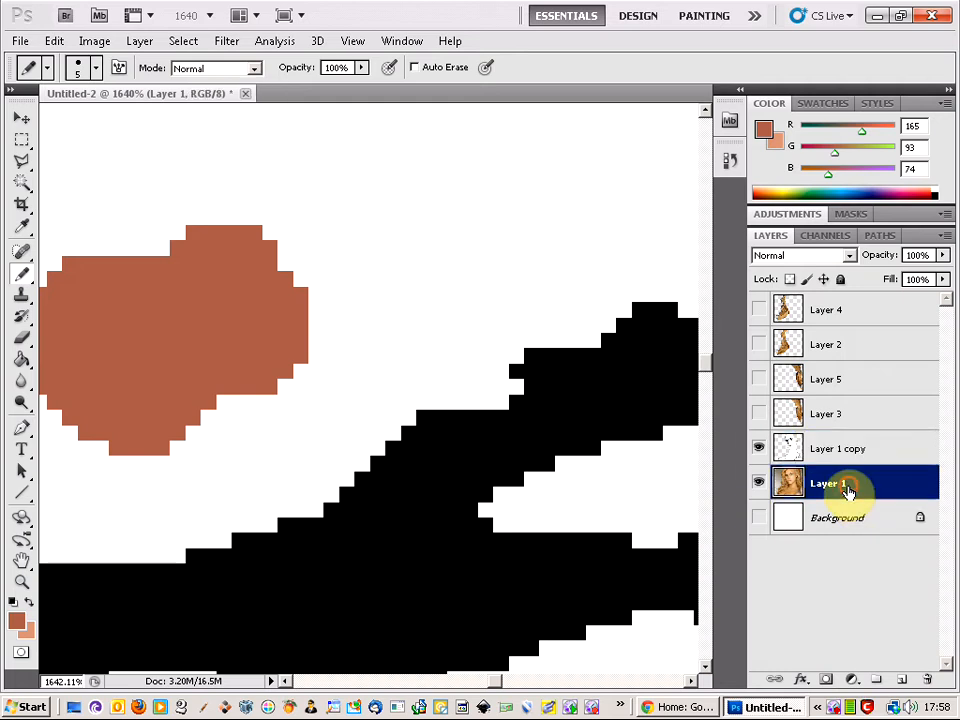
pyautogui.click(752, 450)
pyautogui.scroll(3, 424, 392)
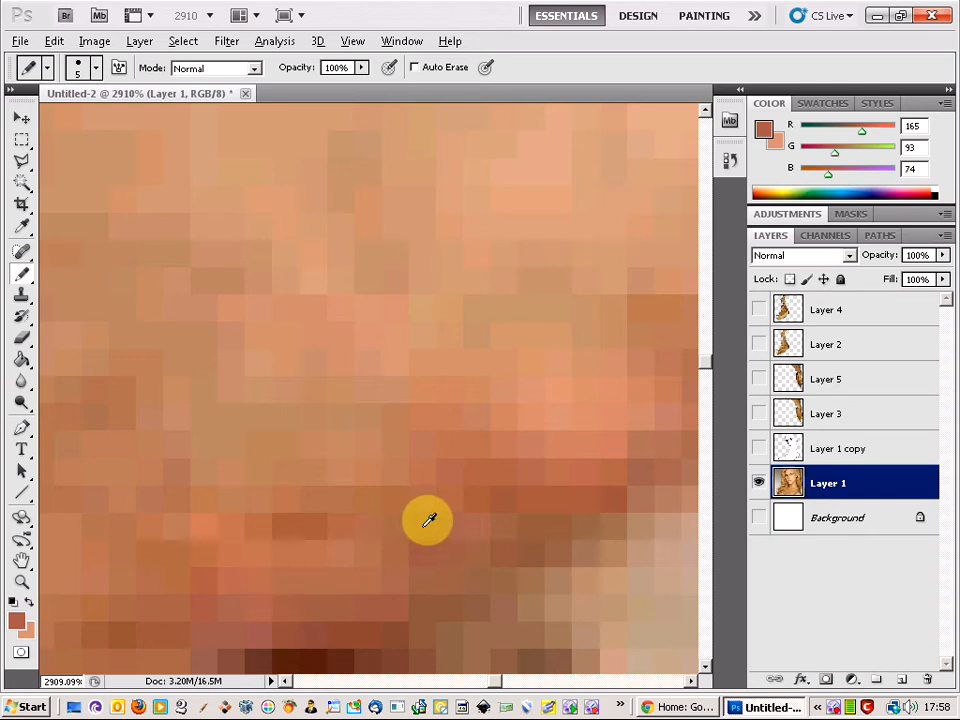
pyautogui.keyDown('alt'); pyautogui.click(401, 305); pyautogui.keyUp('alt')
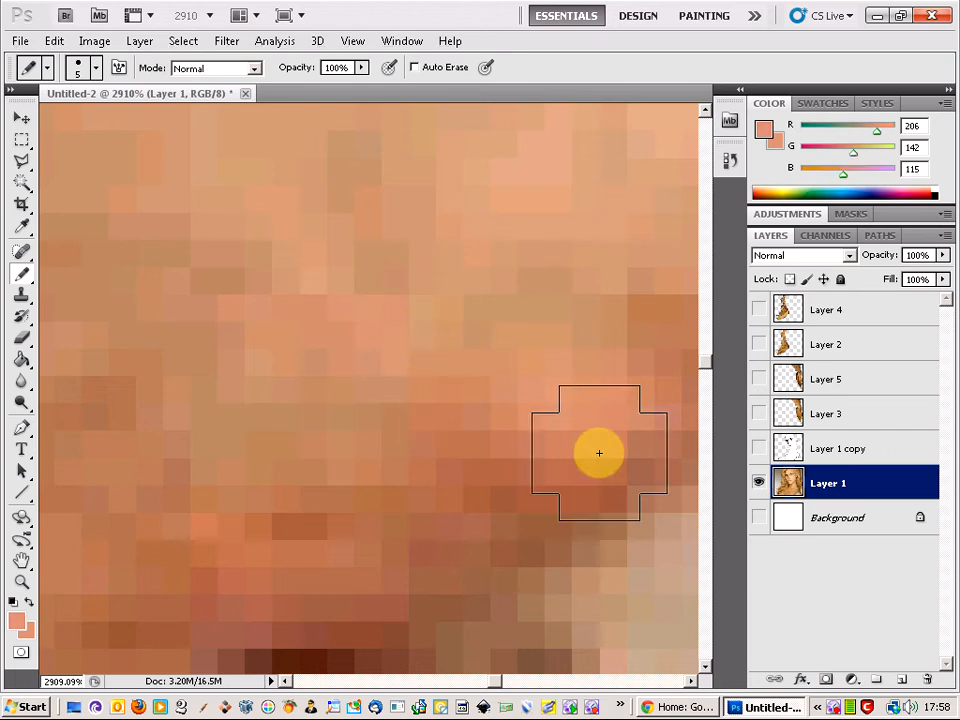
# Show and select Layer 1 copy, and paint over the reddish-brown upper-lip patch in salmon with the Pencil
pyautogui.click(840, 452)
pyautogui.click(759, 449)
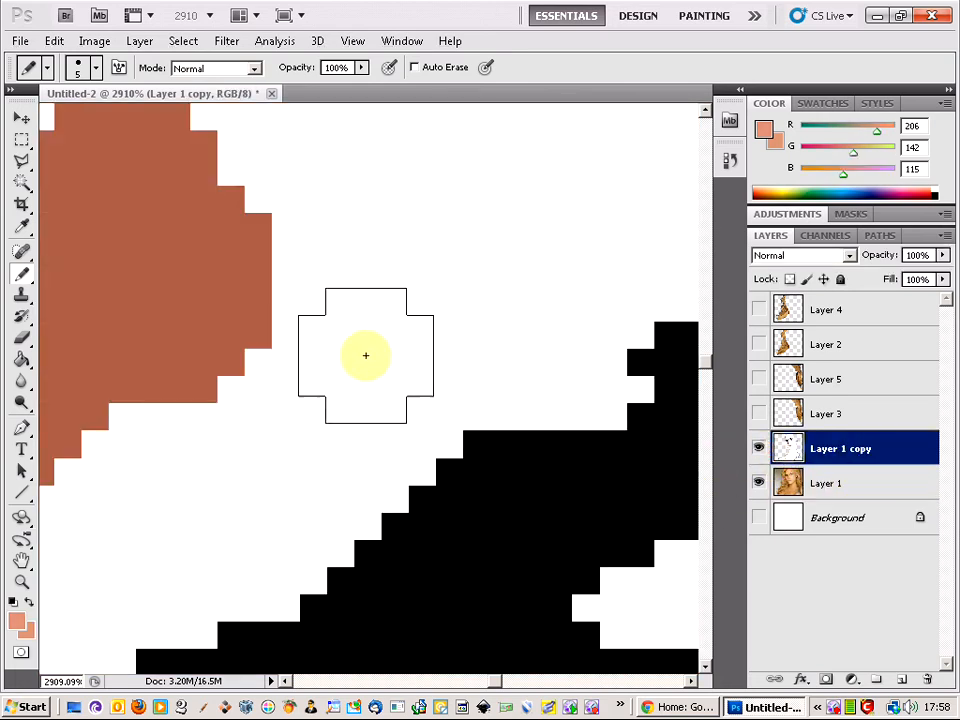
pyautogui.click(204, 304)
pyautogui.scroll(-4, 227, 332)
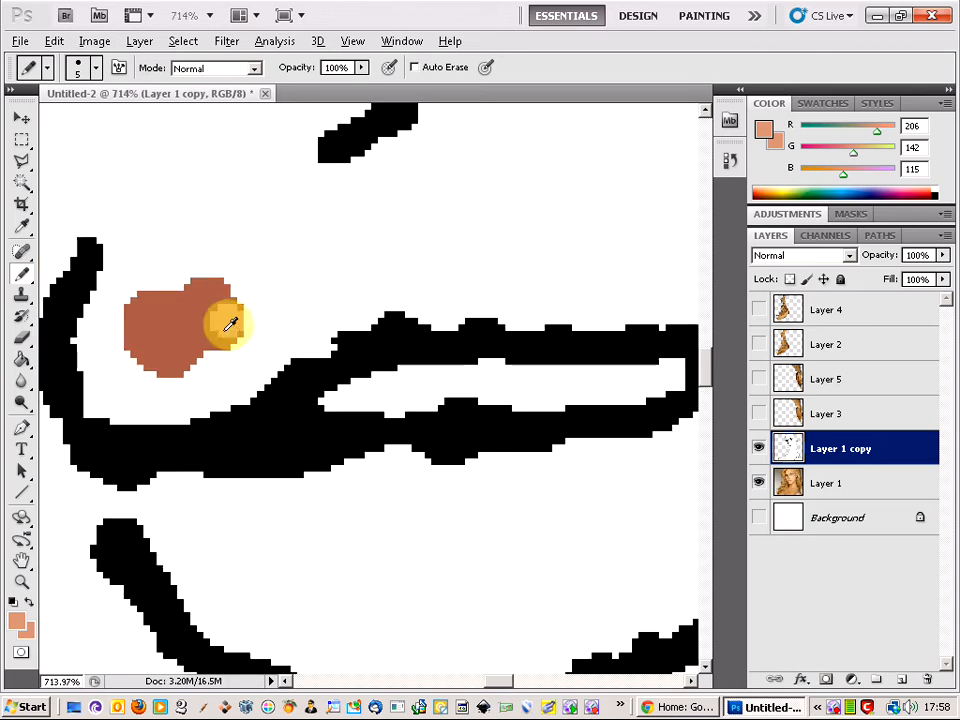
pyautogui.scroll(-3, 229, 324)
pyautogui.moveTo(230, 329)
pyautogui.mouseDown()
pyautogui.moveTo(186, 350)
pyautogui.moveTo(189, 330)
pyautogui.moveTo(208, 334)
pyautogui.moveTo(197, 343)
pyautogui.moveTo(228, 312)
pyautogui.mouseUp()
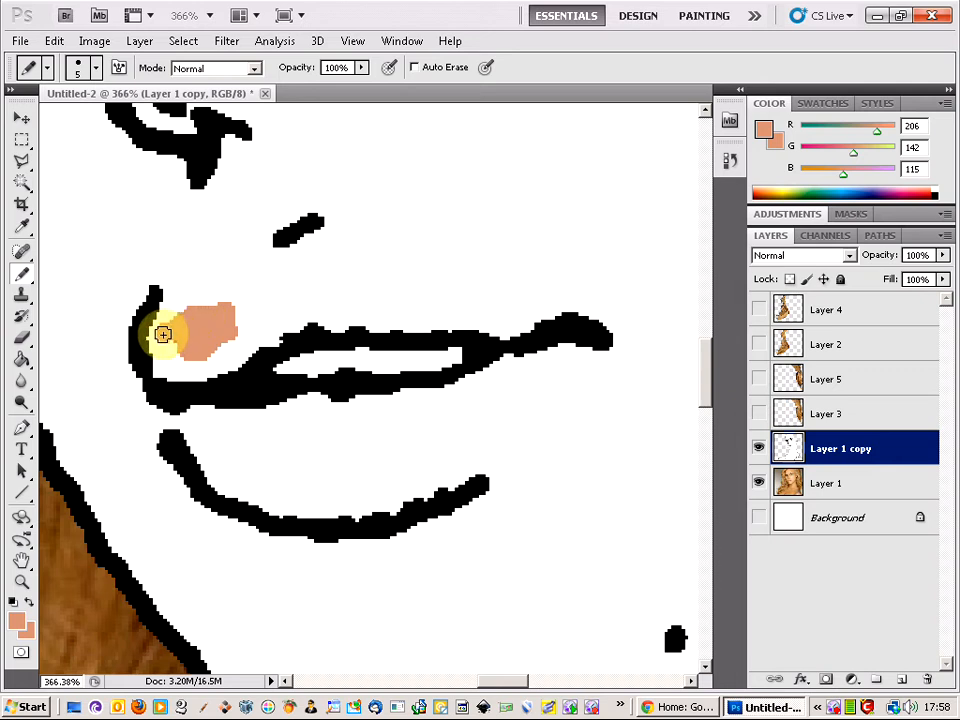
# On Layer 1 copy, paint salmon along the upper lip just above the black mouth line to the far mouth corner
pyautogui.scroll(-4, 250, 330)
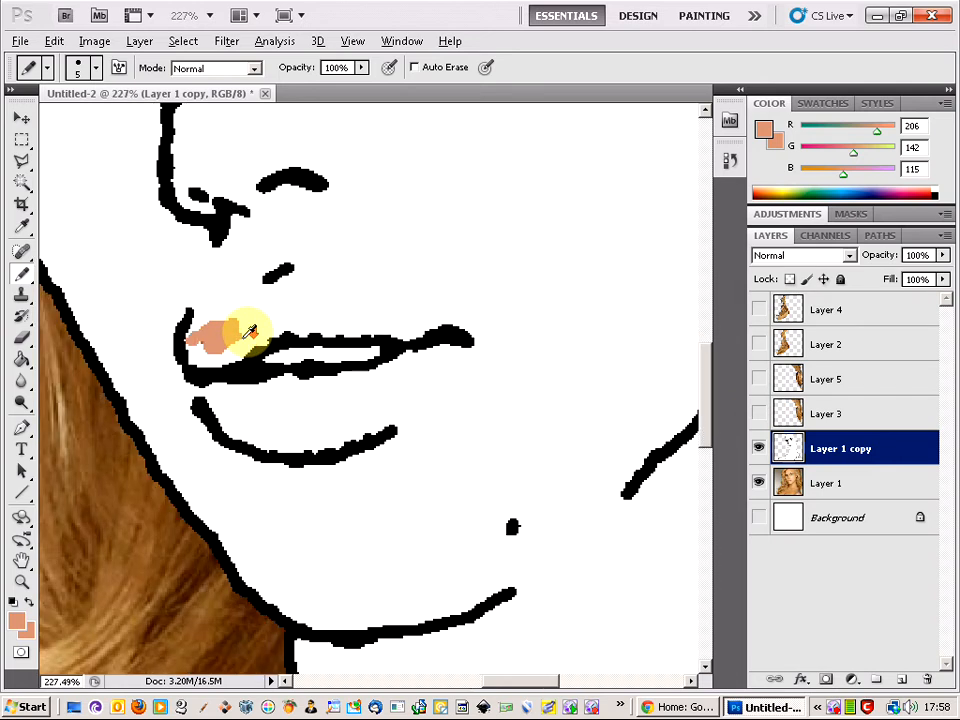
pyautogui.scroll(-3, 250, 332)
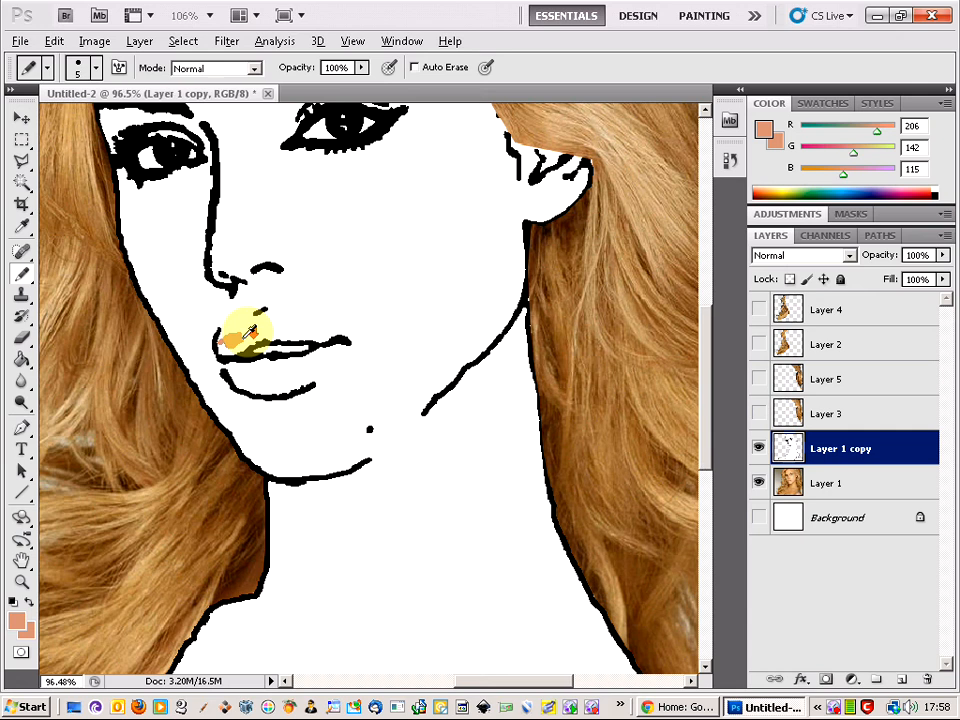
pyautogui.scroll(2, 250, 332)
pyautogui.scroll(3, 250, 333)
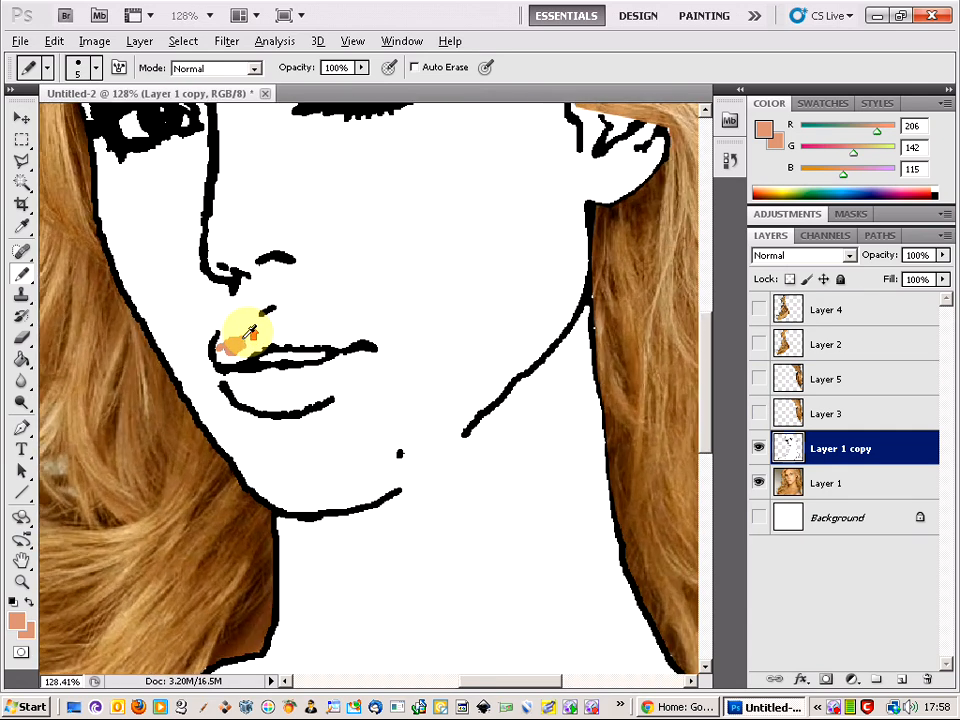
pyautogui.scroll(2, 234, 340)
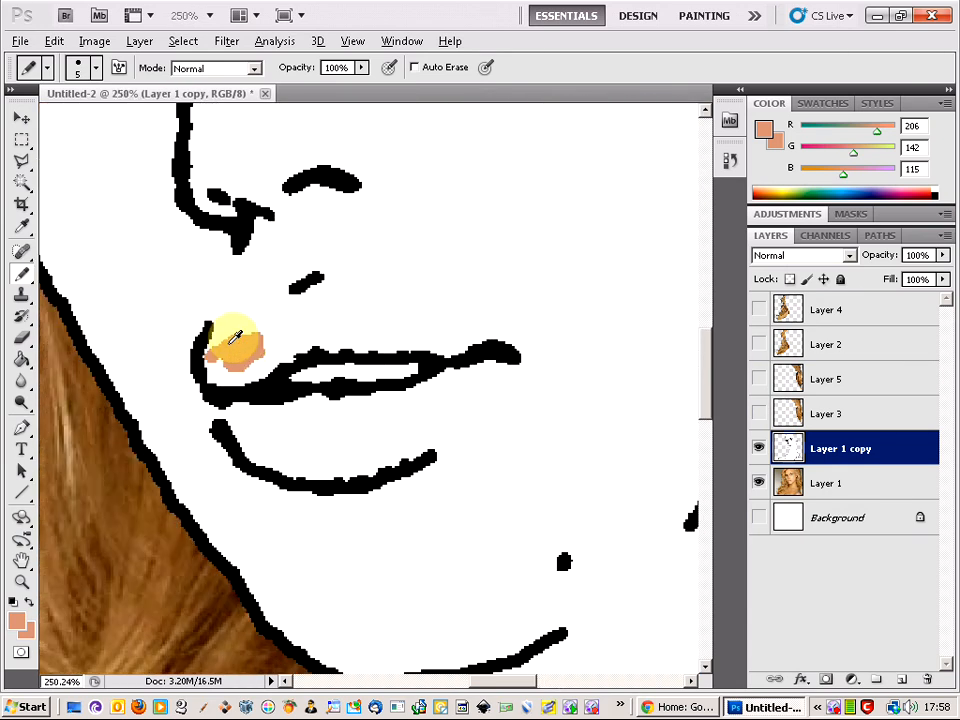
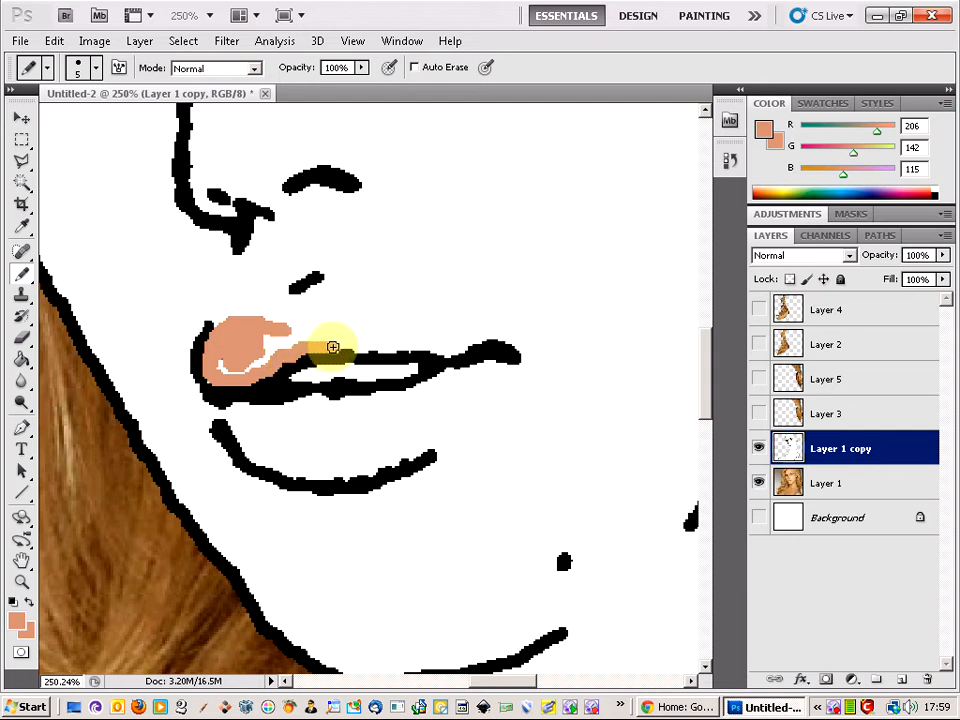
pyautogui.moveTo(369, 347); pyautogui.dragTo(422, 348)
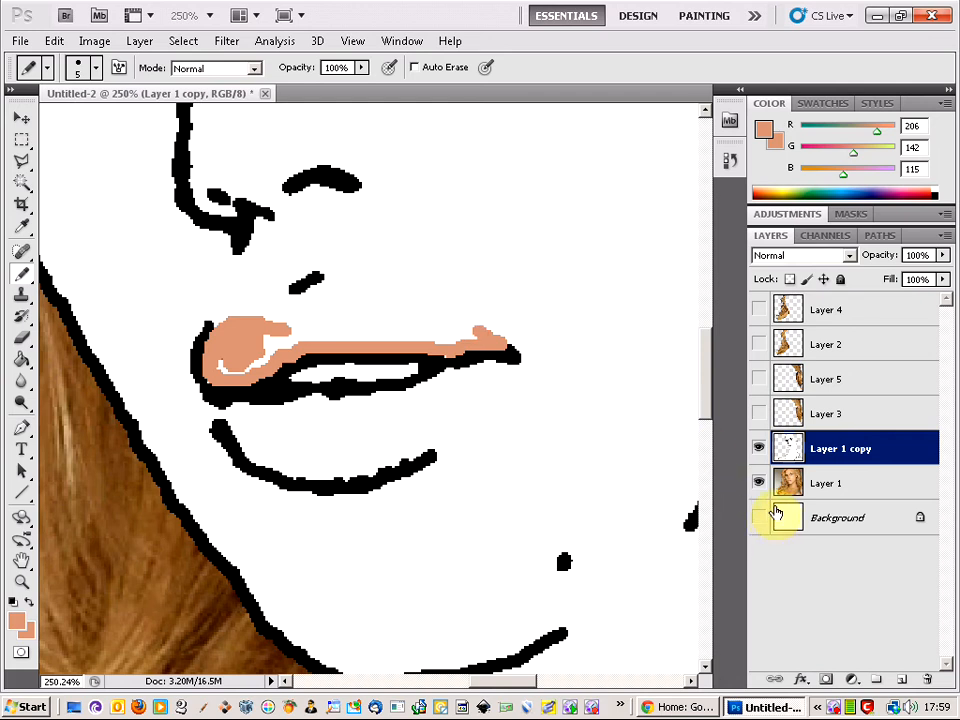
# Move Layer 1 above Layer 1 copy and lower its opacity to about 76% as a tracing guide
pyautogui.click(866, 484)
pyautogui.click(942, 256)
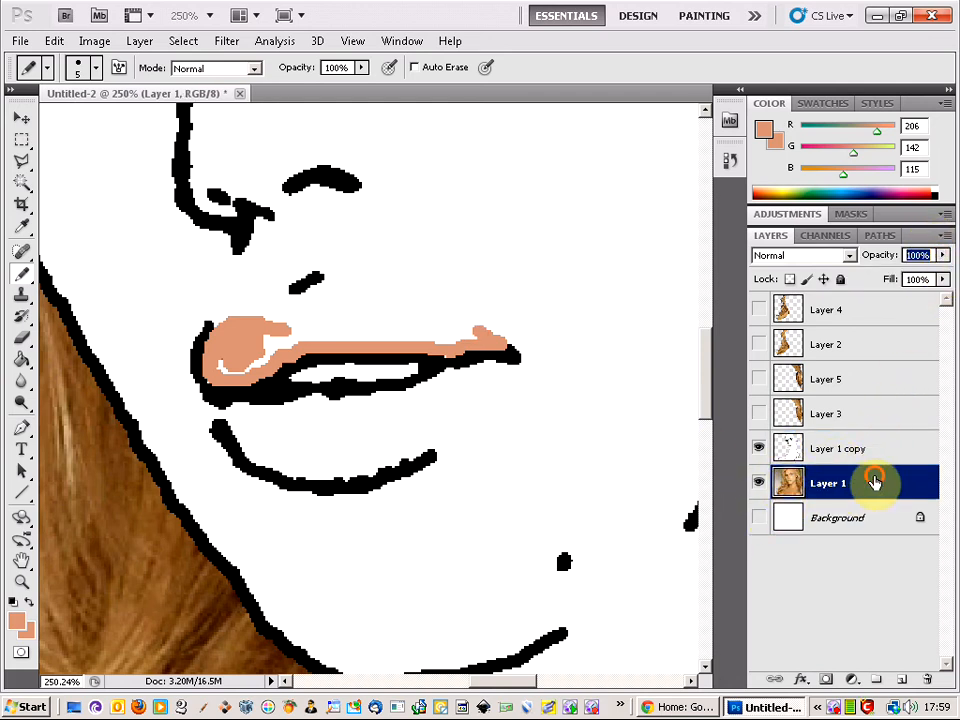
pyautogui.moveTo(874, 484)
pyautogui.mouseDown()
pyautogui.moveTo(868, 427)
pyautogui.moveTo(868, 443)
pyautogui.mouseUp()
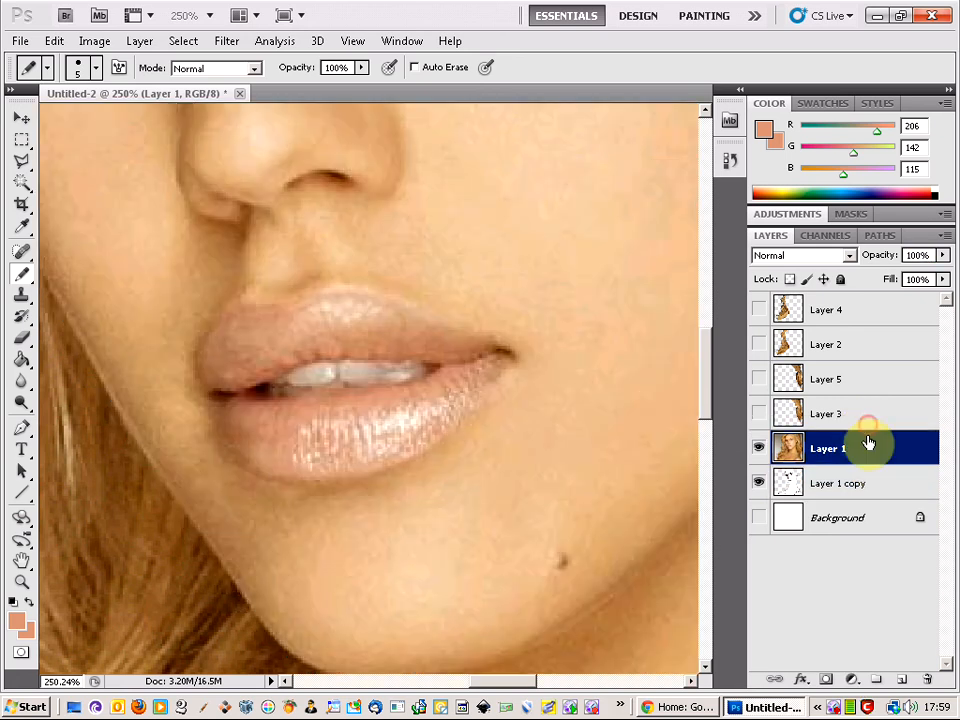
pyautogui.click(942, 256)
pyautogui.moveTo(937, 274)
pyautogui.mouseDown()
pyautogui.moveTo(879, 279)
pyautogui.moveTo(914, 279)
pyautogui.mouseUp()
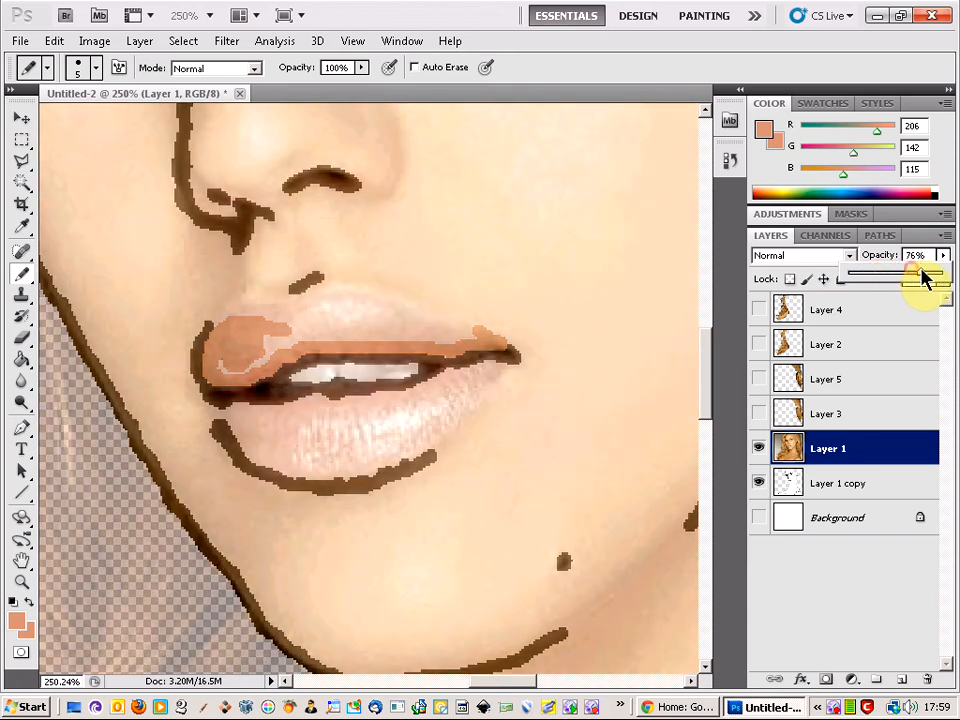
# On Layer 1 copy, fill the whole upper lip in salmon following the photo, hide Layer 1 and cover the leftover white specks
pyautogui.click(872, 483)
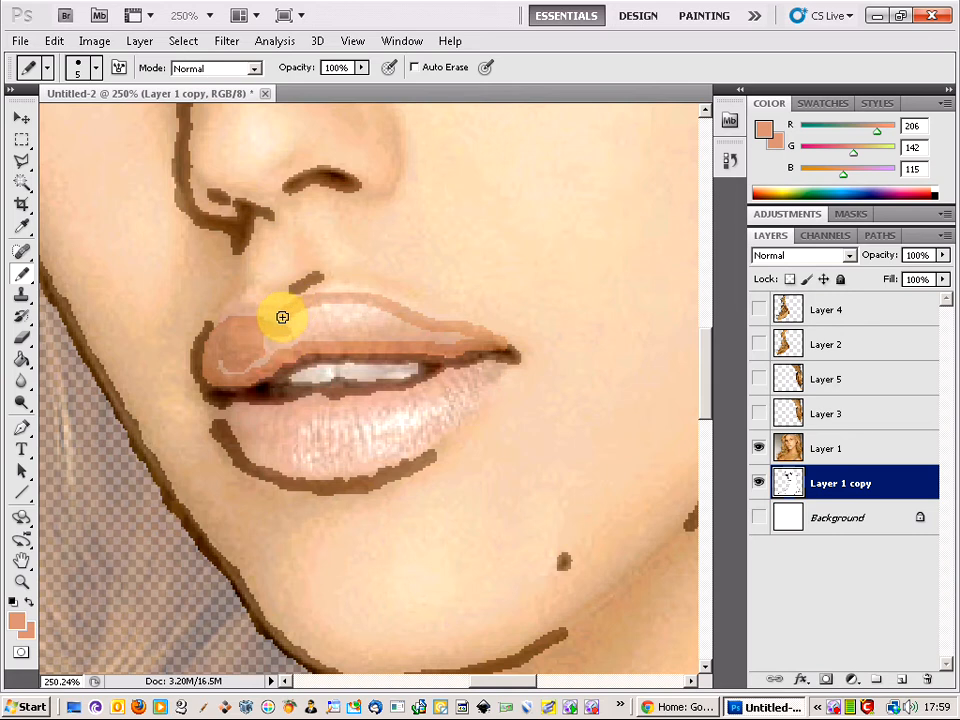
pyautogui.moveTo(258, 317)
pyautogui.mouseDown()
pyautogui.moveTo(236, 317)
pyautogui.moveTo(223, 332)
pyautogui.moveTo(226, 359)
pyautogui.moveTo(214, 371)
pyautogui.moveTo(253, 362)
pyautogui.moveTo(300, 321)
pyautogui.moveTo(272, 354)
pyautogui.moveTo(289, 339)
pyautogui.moveTo(344, 335)
pyautogui.moveTo(460, 342)
pyautogui.moveTo(358, 309)
pyautogui.moveTo(320, 309)
pyautogui.moveTo(296, 321)
pyautogui.moveTo(388, 328)
pyautogui.moveTo(313, 336)
pyautogui.moveTo(326, 336)
pyautogui.moveTo(294, 317)
pyautogui.moveTo(467, 333)
pyautogui.moveTo(407, 343)
pyautogui.mouseUp()
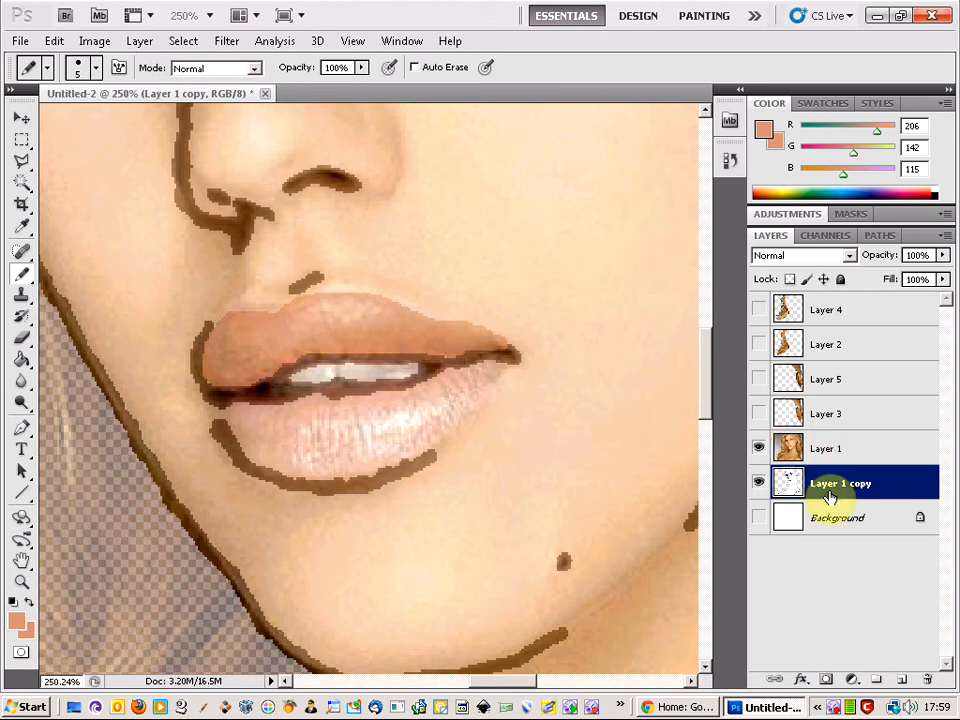
pyautogui.click(760, 452)
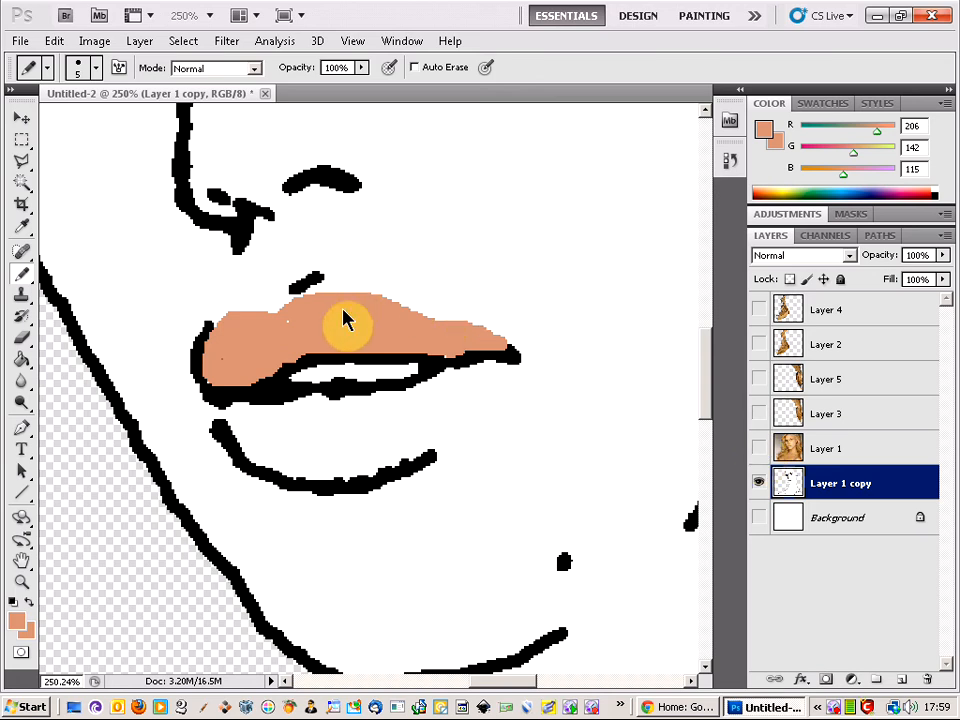
pyautogui.click(214, 352)
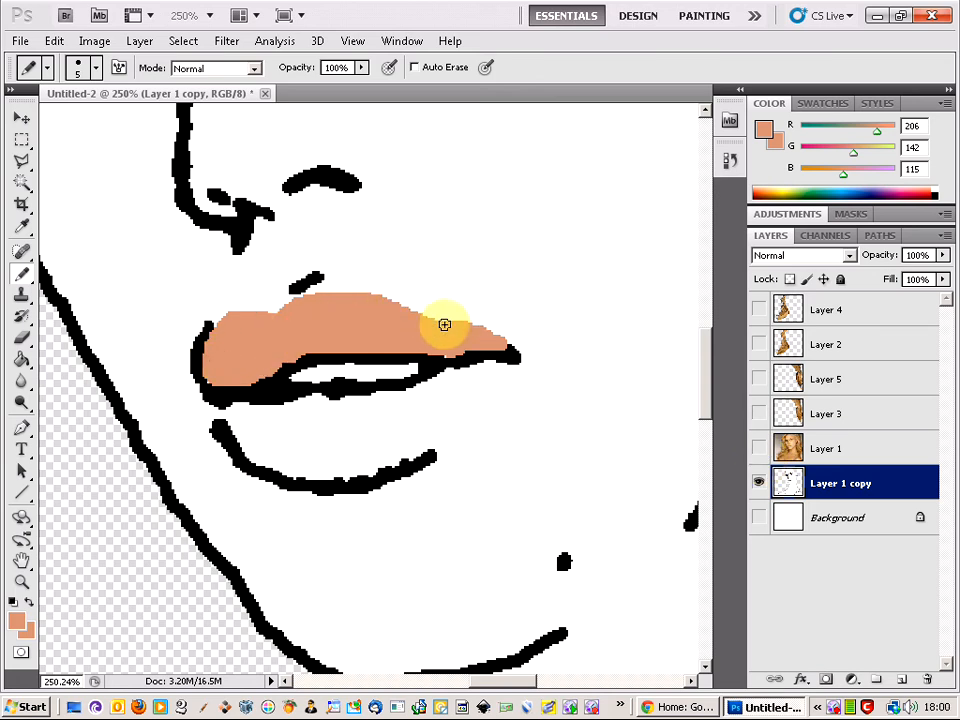
# Show Layer 1 as a guide, trace the lower lip's open edge in salmon from mouth corner to black outline, and hide Layer 1
pyautogui.click(760, 450)
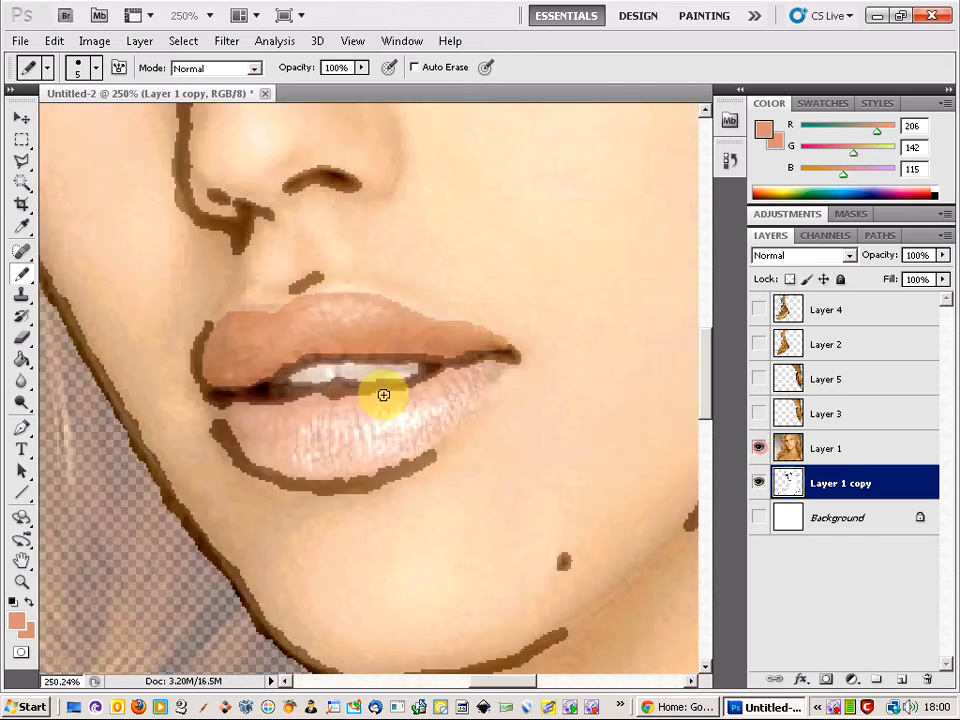
pyautogui.click(760, 450)
pyautogui.click(760, 450)
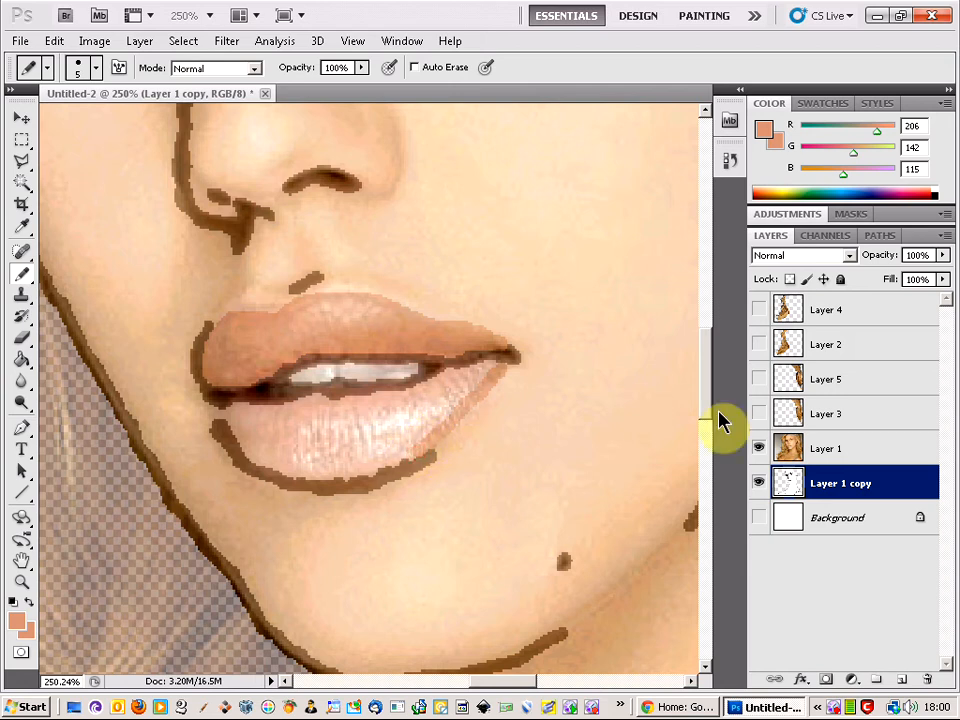
pyautogui.click(758, 450)
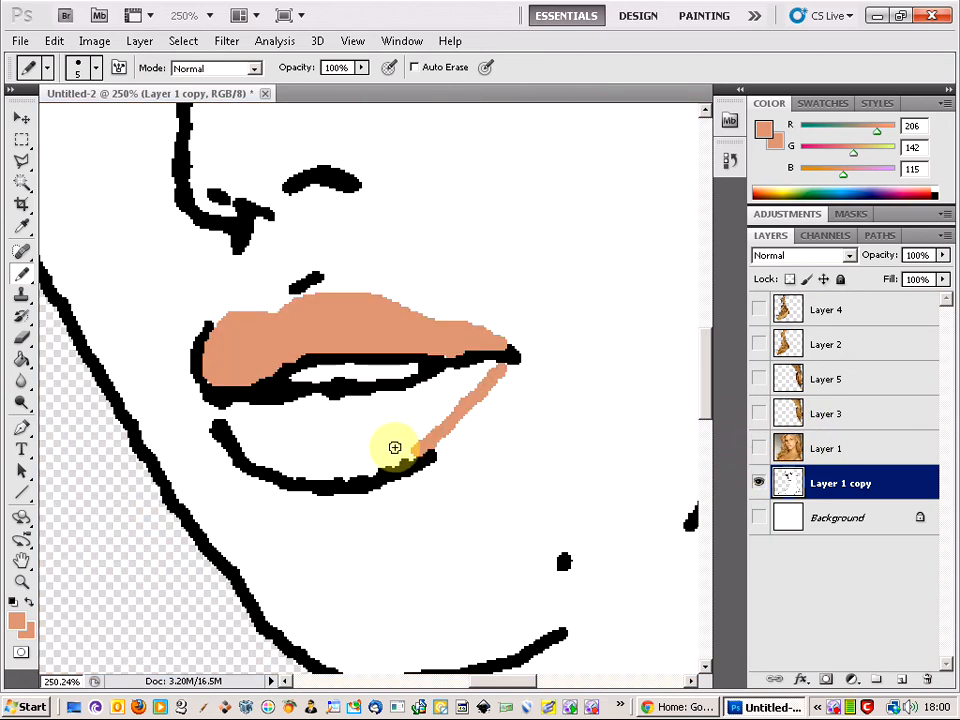
# On Layer 1 copy, line the inside of the lower lip's black outline in salmon, continuing up to the mouth line at the near corner
pyautogui.scroll(5, 394, 446)
pyautogui.scroll(-1, 401, 483)
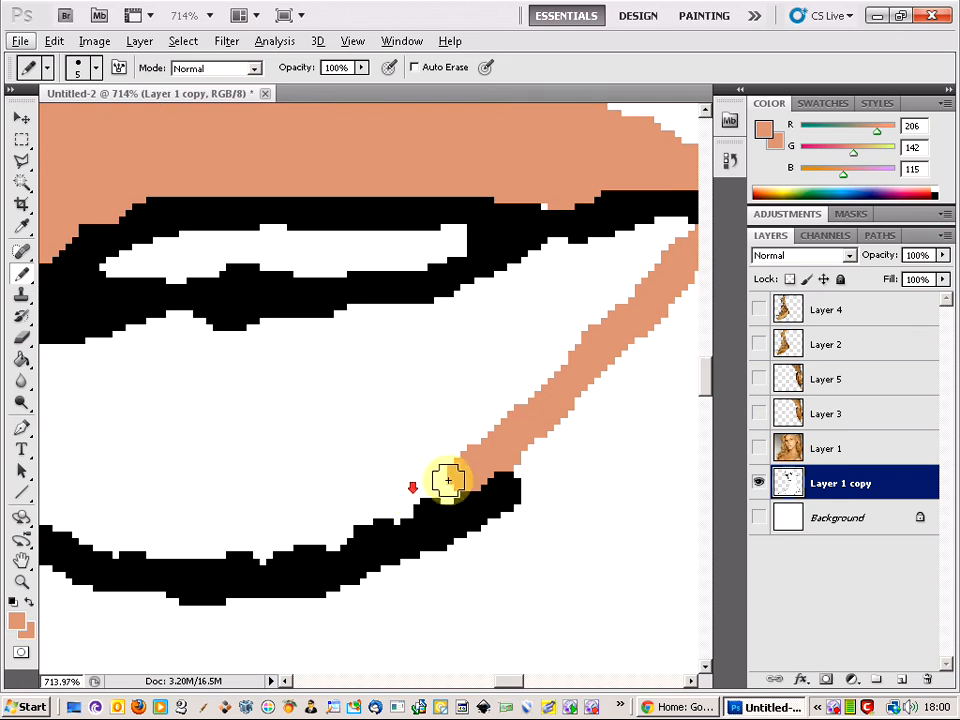
pyautogui.moveTo(446, 476)
pyautogui.mouseDown()
pyautogui.moveTo(317, 531)
pyautogui.moveTo(325, 533)
pyautogui.moveTo(287, 531)
pyautogui.moveTo(261, 544)
pyautogui.moveTo(128, 540)
pyautogui.moveTo(75, 512)
pyautogui.mouseUp()
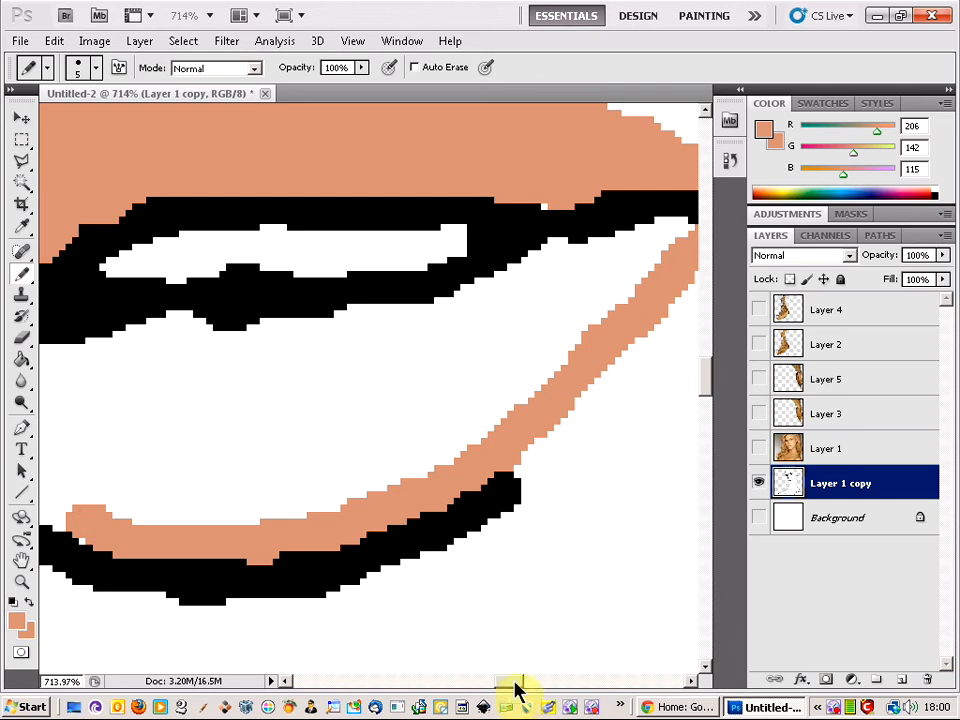
pyautogui.moveTo(515, 690); pyautogui.dragTo(490, 688)
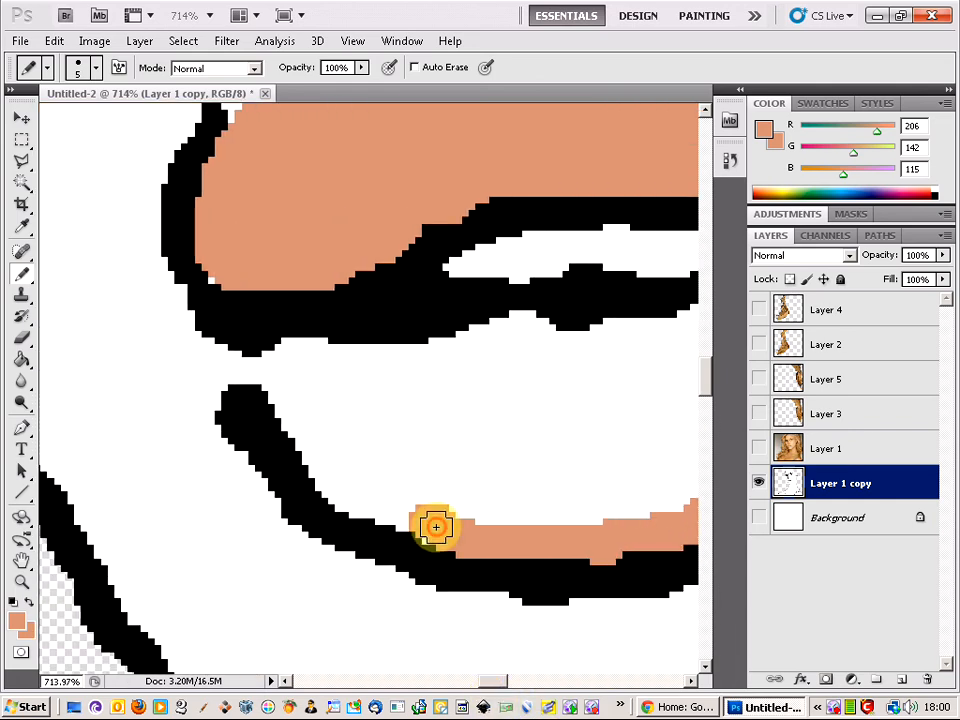
pyautogui.moveTo(432, 527)
pyautogui.mouseDown()
pyautogui.moveTo(339, 484)
pyautogui.moveTo(279, 379)
pyautogui.moveTo(255, 366)
pyautogui.mouseUp()
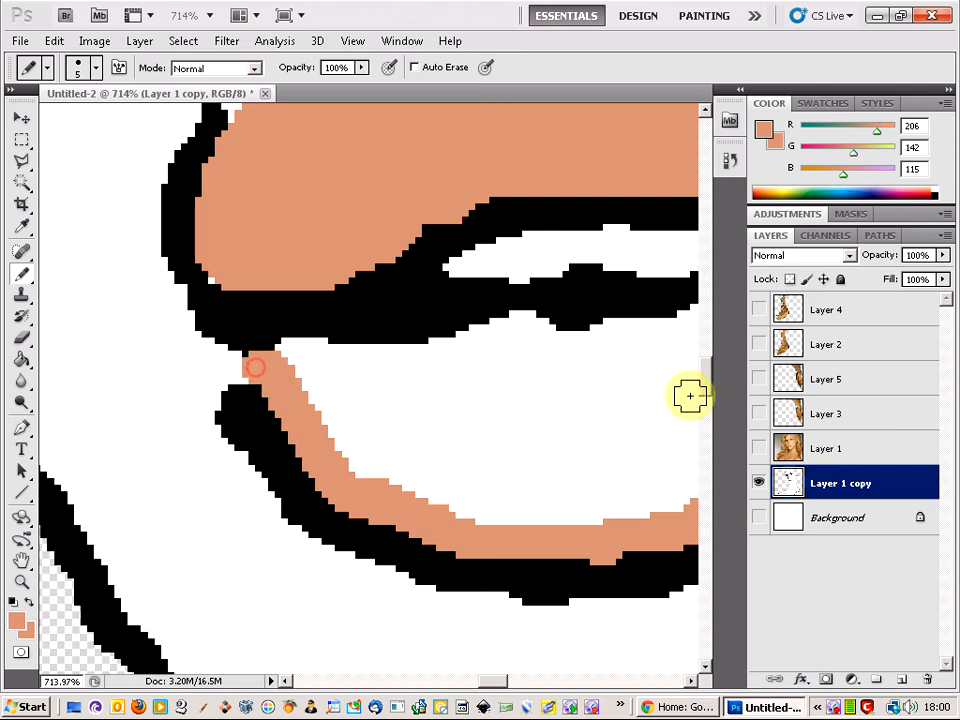
pyautogui.click(759, 450)
pyautogui.click(759, 450)
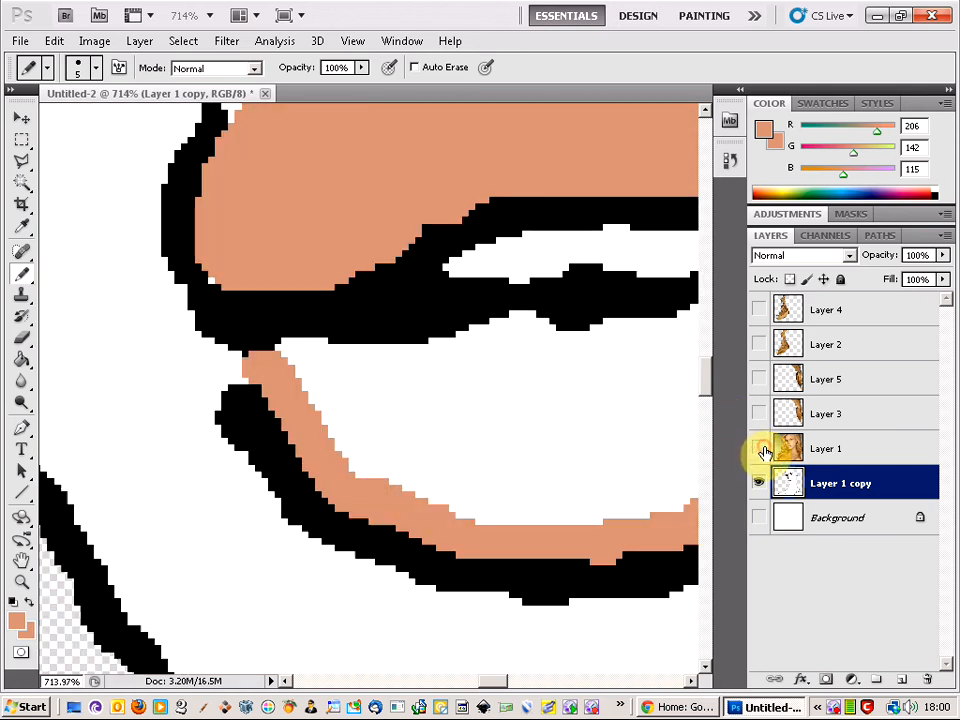
# Fill the white interior of the lower lip with salmon using the Paint Bucket
pyautogui.moveTo(497, 681); pyautogui.dragTo(517, 684)
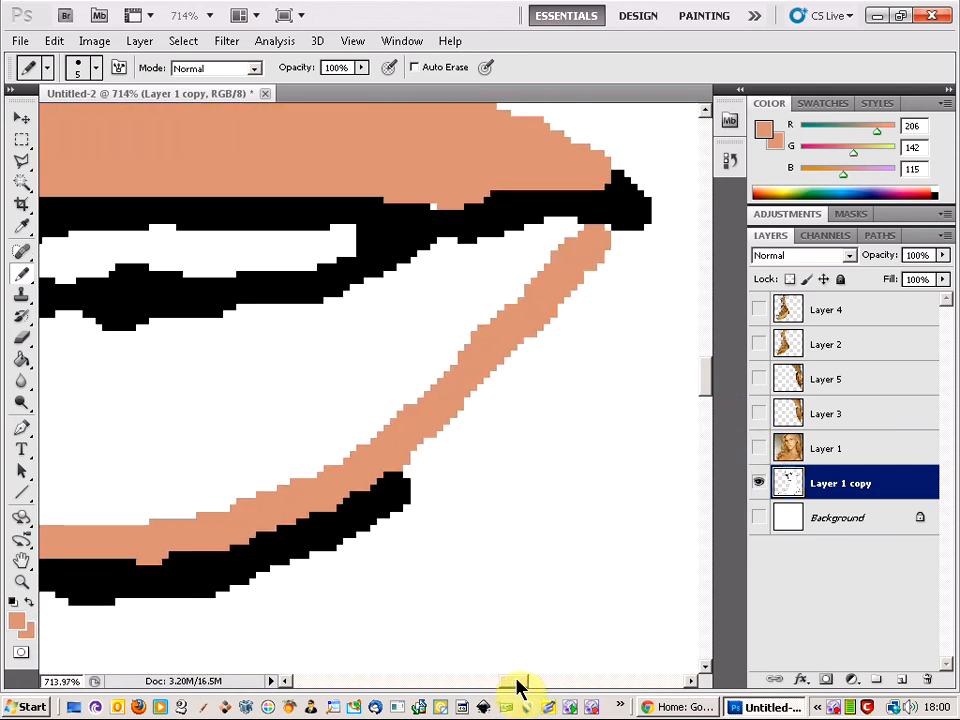
pyautogui.click(21, 359)
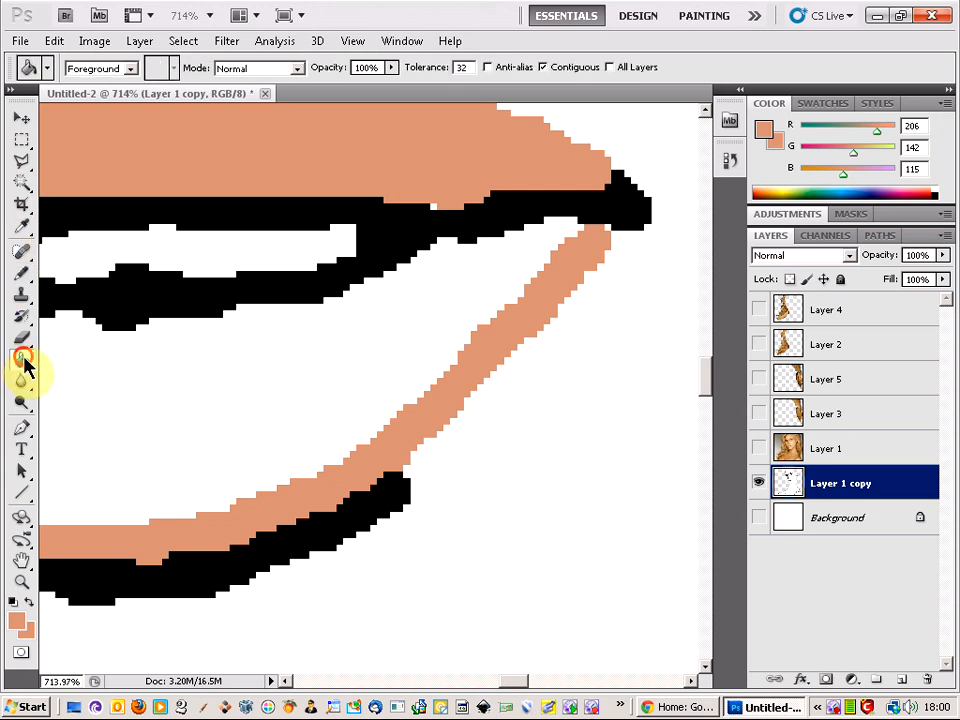
pyautogui.click(238, 413)
pyautogui.scroll(-5, 285, 381)
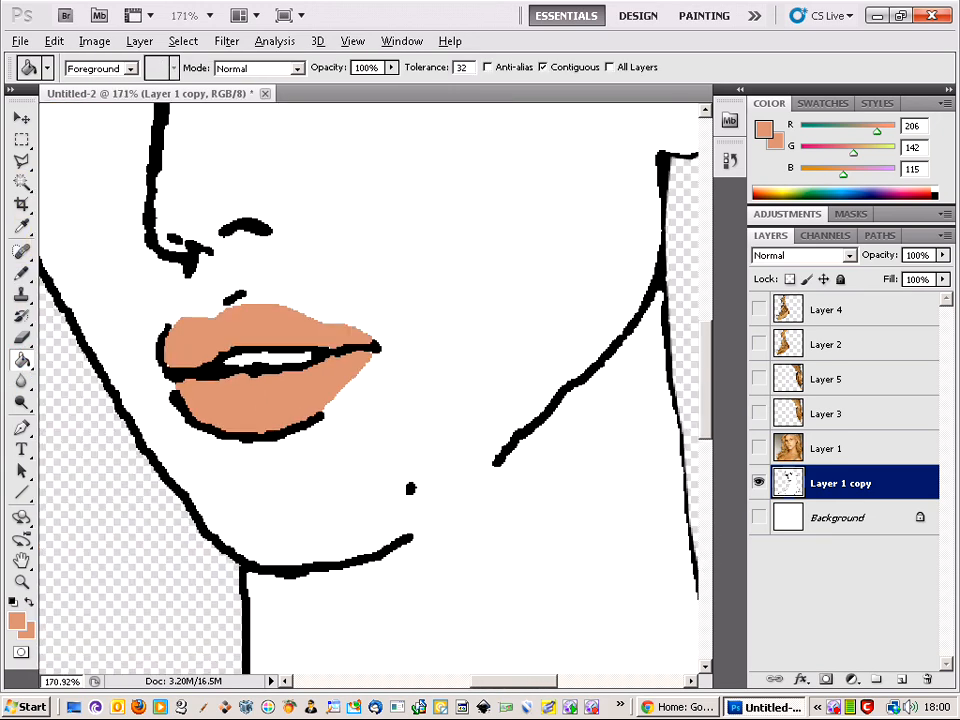
pyautogui.scroll(-4, 300, 369)
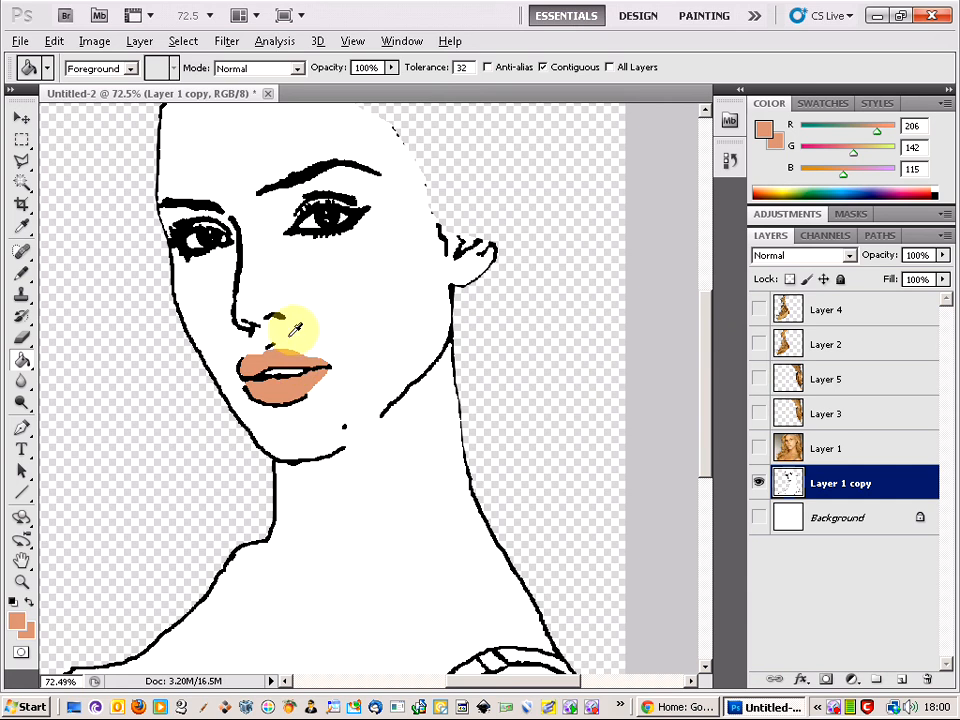
# Show Layer 1, sample a light skin tone from the photo's cheek, then select Layer 1 copy and hide Layer 1
pyautogui.click(759, 448)
pyautogui.click(769, 450)
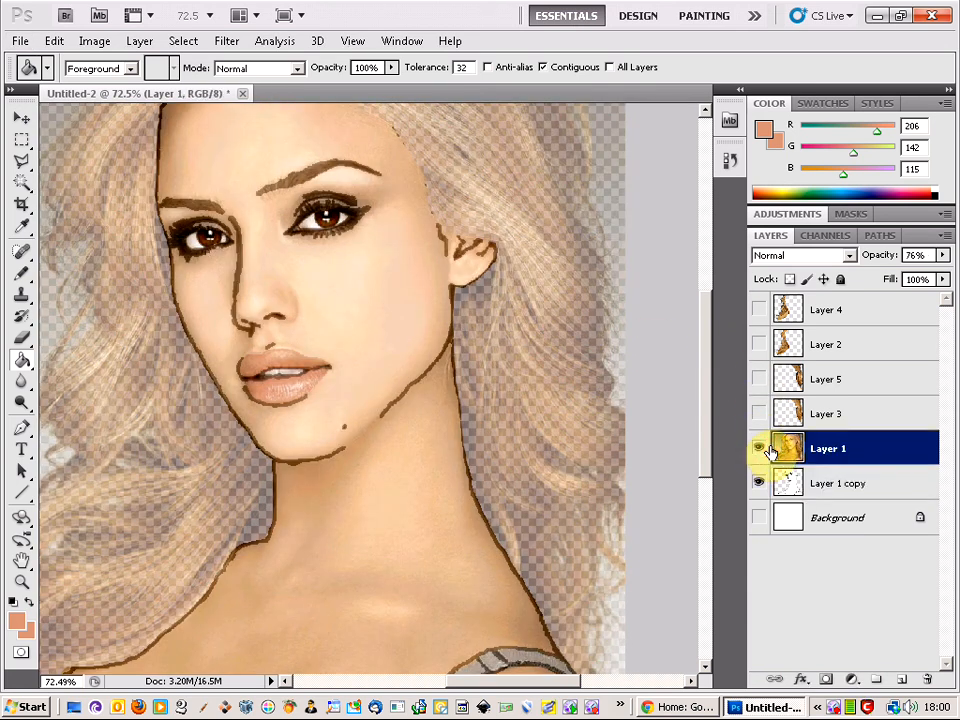
pyautogui.click(761, 449)
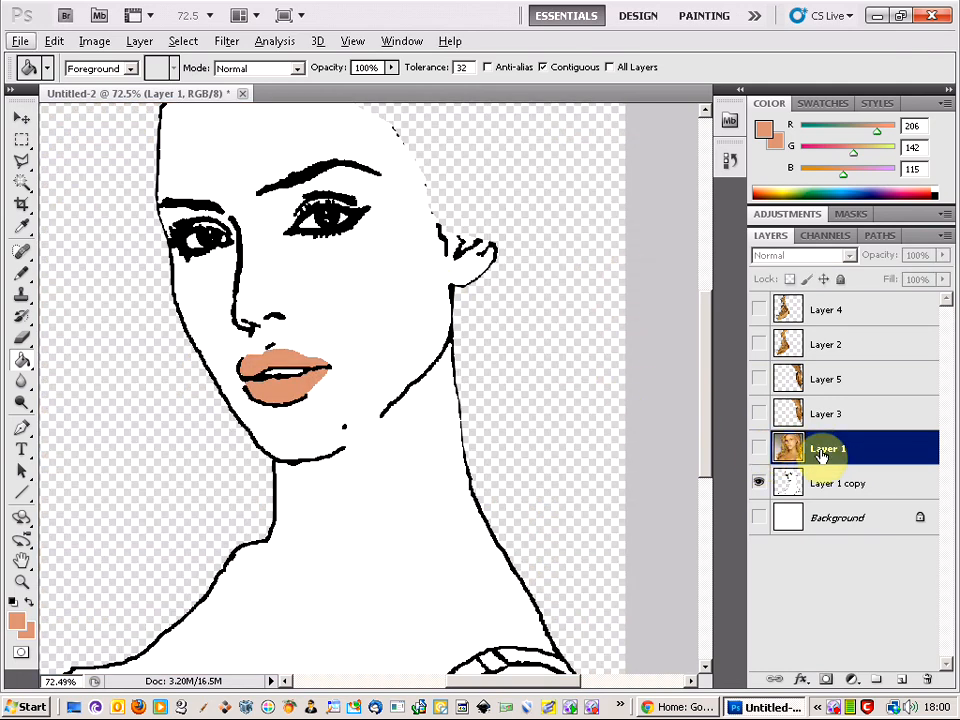
pyautogui.click(759, 448)
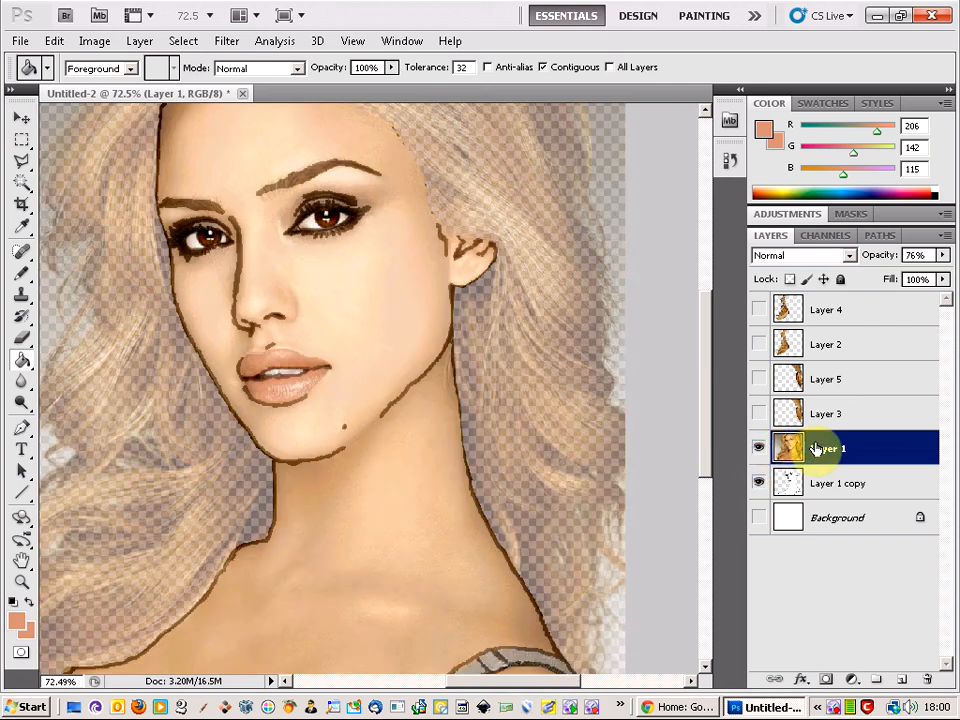
pyautogui.click(22, 225)
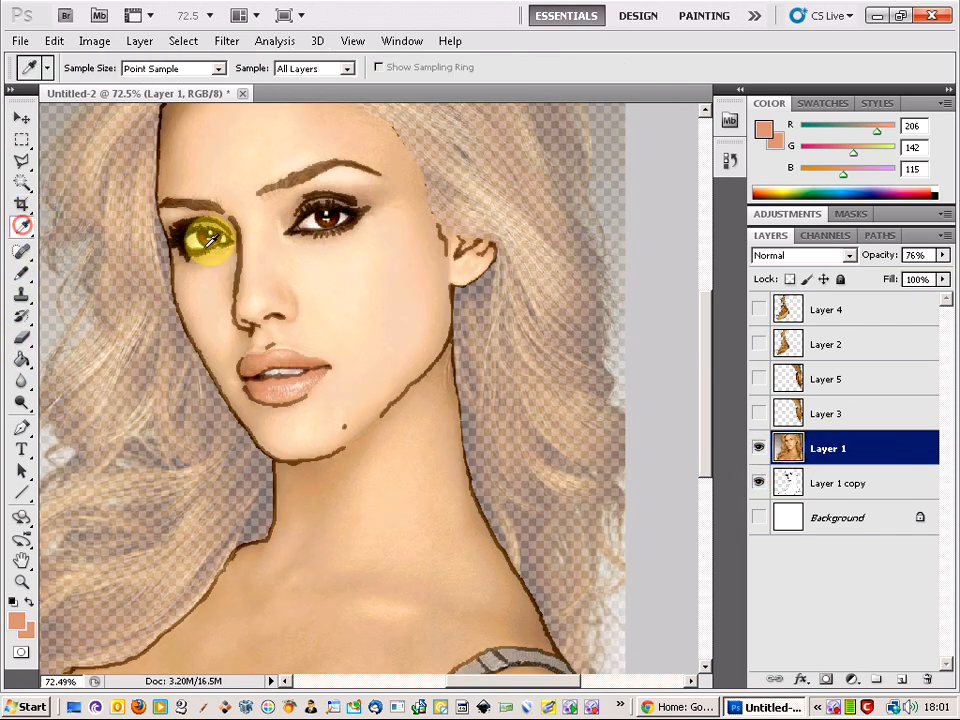
pyautogui.scroll(3, 377, 296)
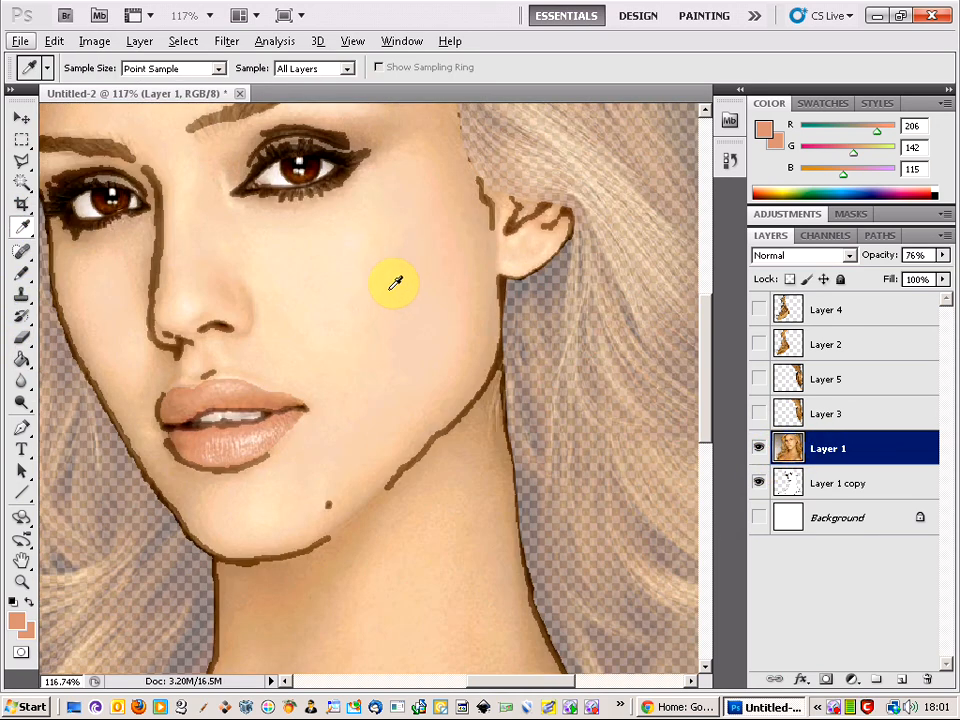
pyautogui.click(389, 289)
pyautogui.click(852, 486)
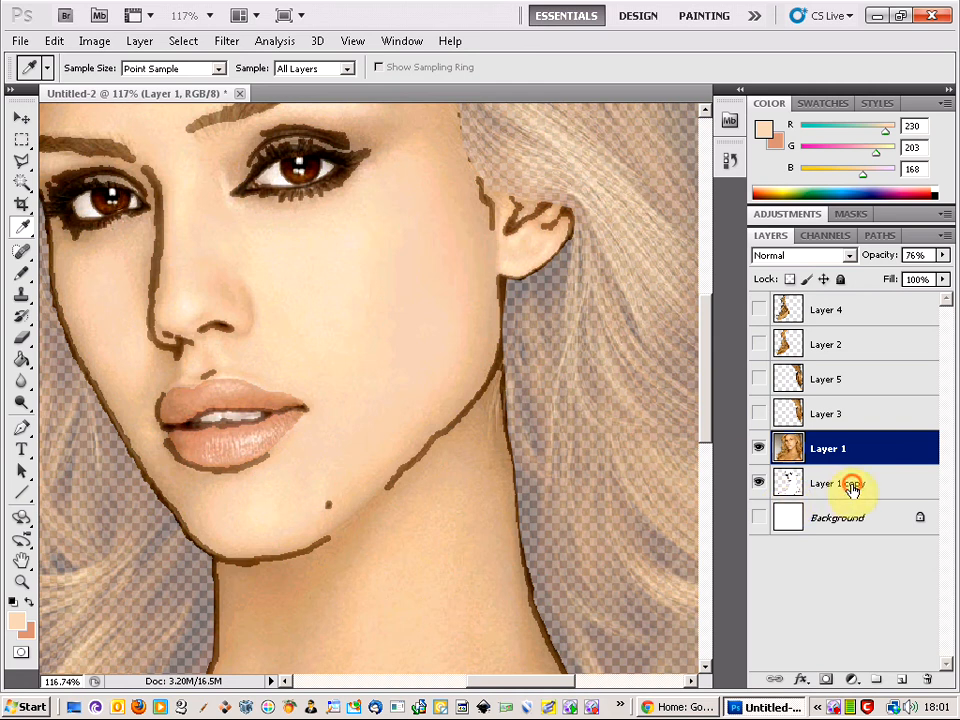
pyautogui.click(762, 447)
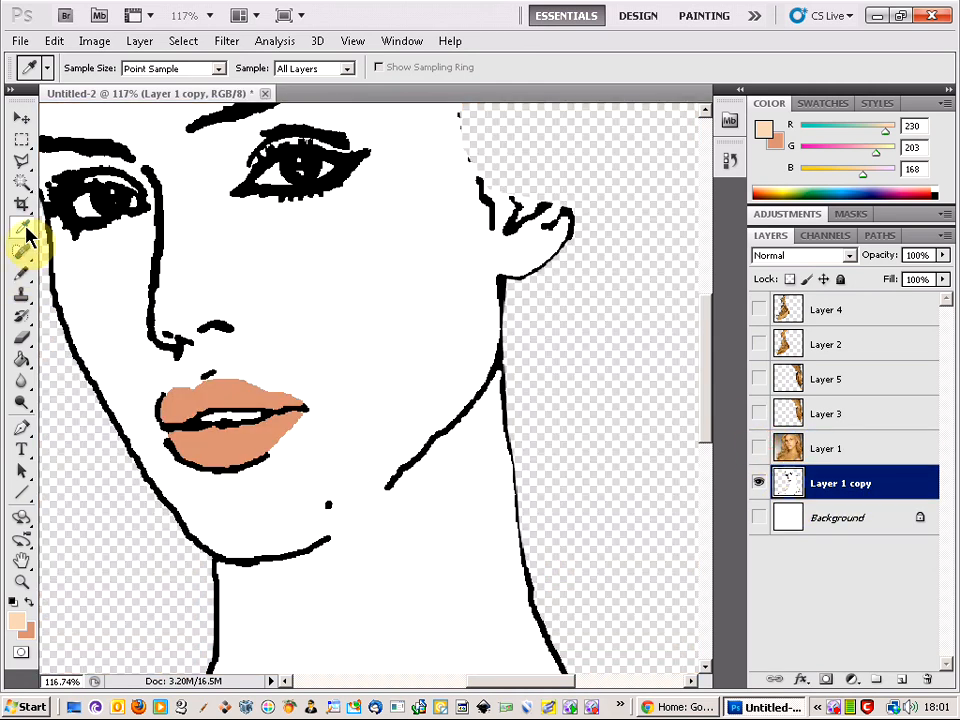
# Fill the face, neck and chest, and the separate shoulder area below the strap, with the sampled skin tone using the Paint Bucket
pyautogui.click(22, 358)
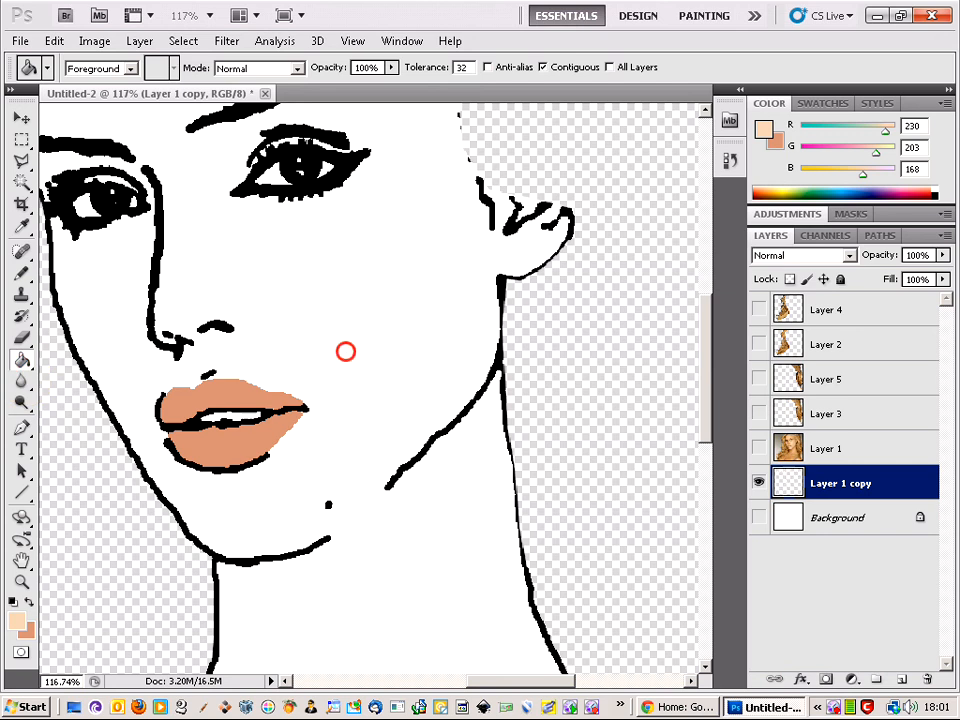
pyautogui.click(345, 349)
pyautogui.scroll(-3, 347, 348)
pyautogui.scroll(-2, 347, 348)
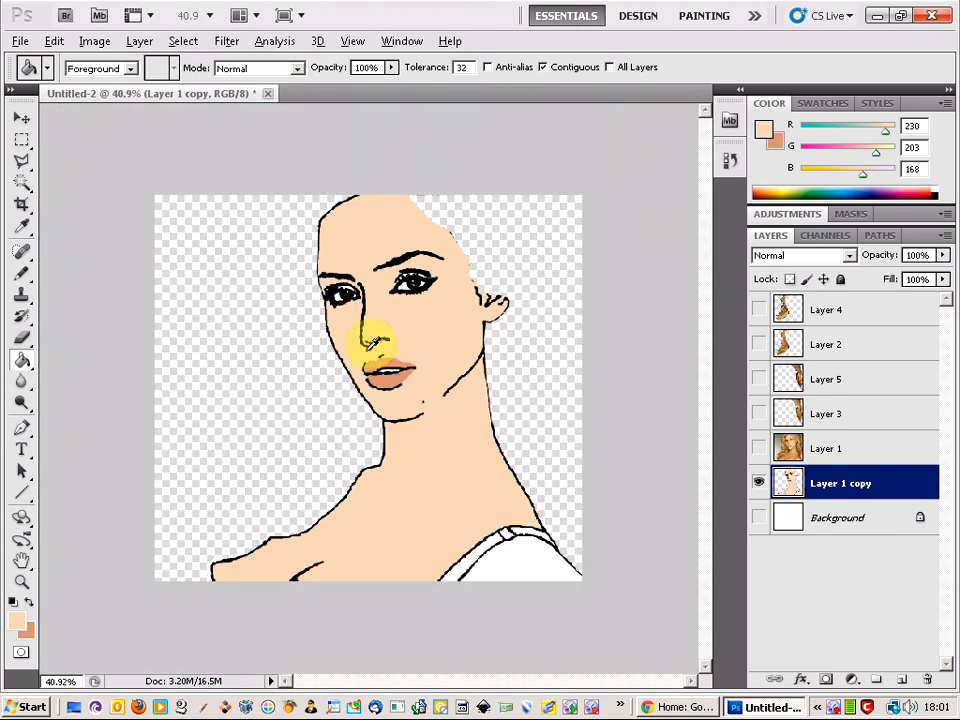
pyautogui.click(504, 560)
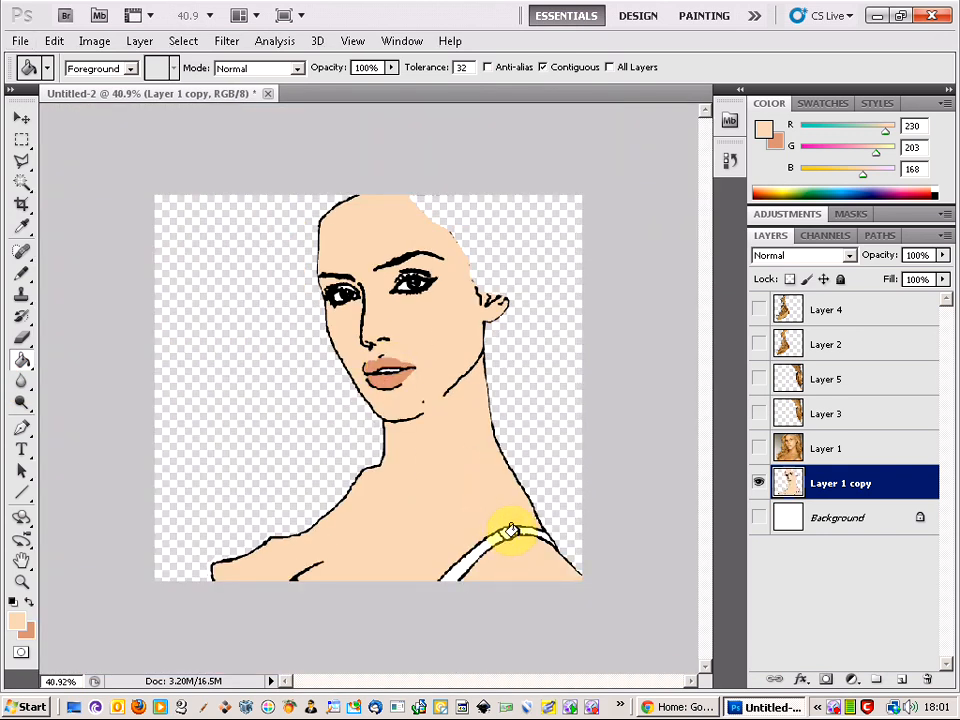
# View the photo on Layer 1 alone, sample the strap's grey-brown colour, then return to Layer 1 copy with Layer 1 hidden
pyautogui.click(759, 448)
pyautogui.click(760, 484)
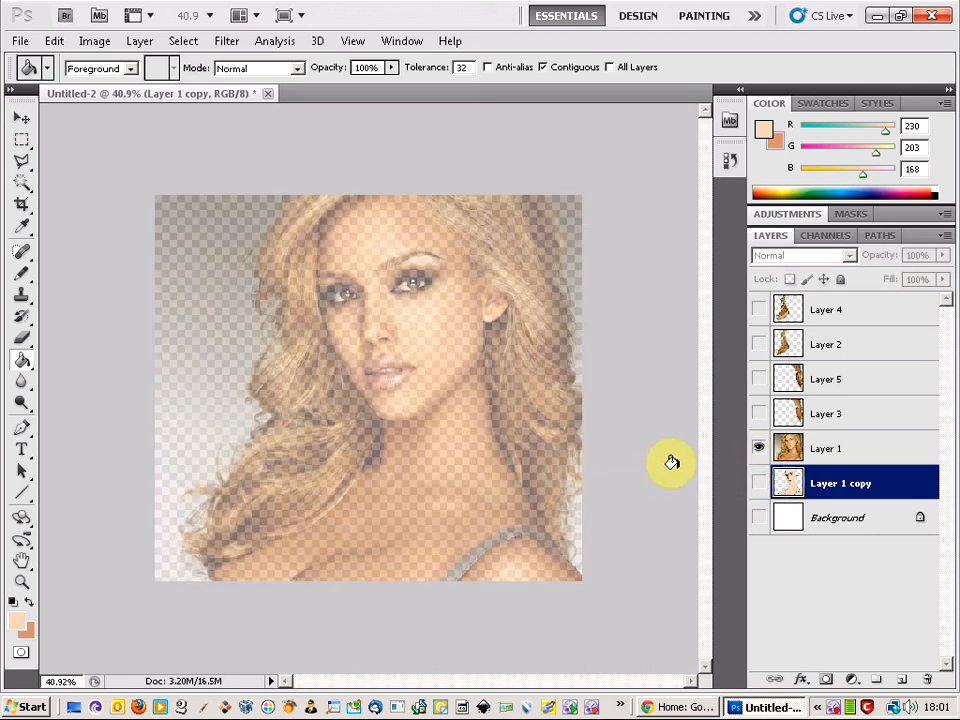
pyautogui.click(859, 448)
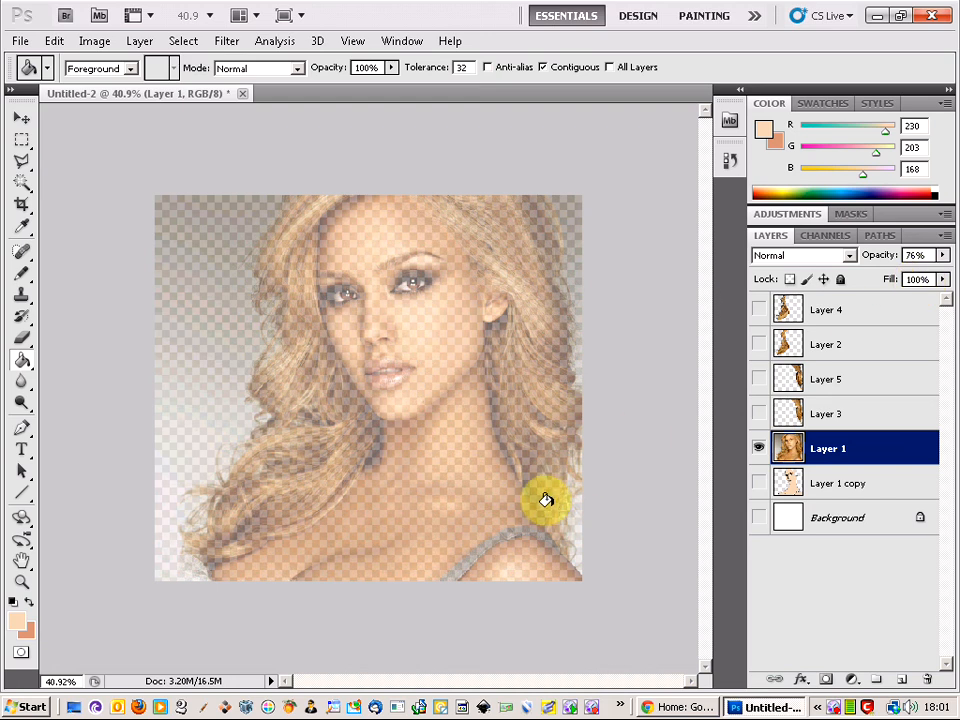
pyautogui.scroll(8, 546, 500)
pyautogui.scroll(-2, 656, 621)
pyautogui.scroll(1, 649, 606)
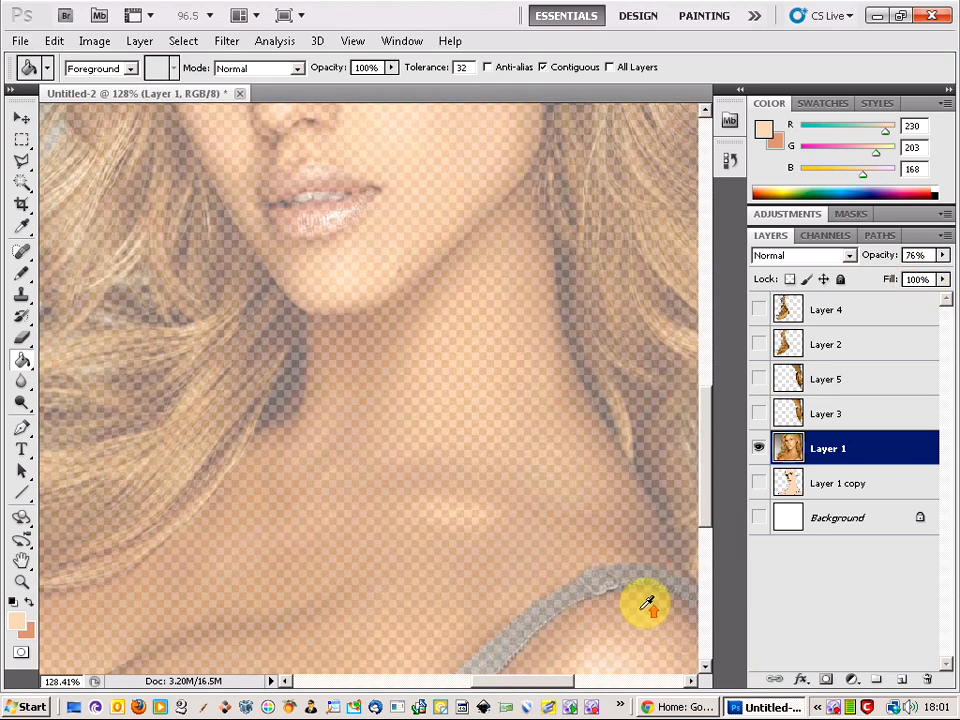
pyautogui.keyDown('alt'); pyautogui.click(551, 582); pyautogui.keyUp('alt')
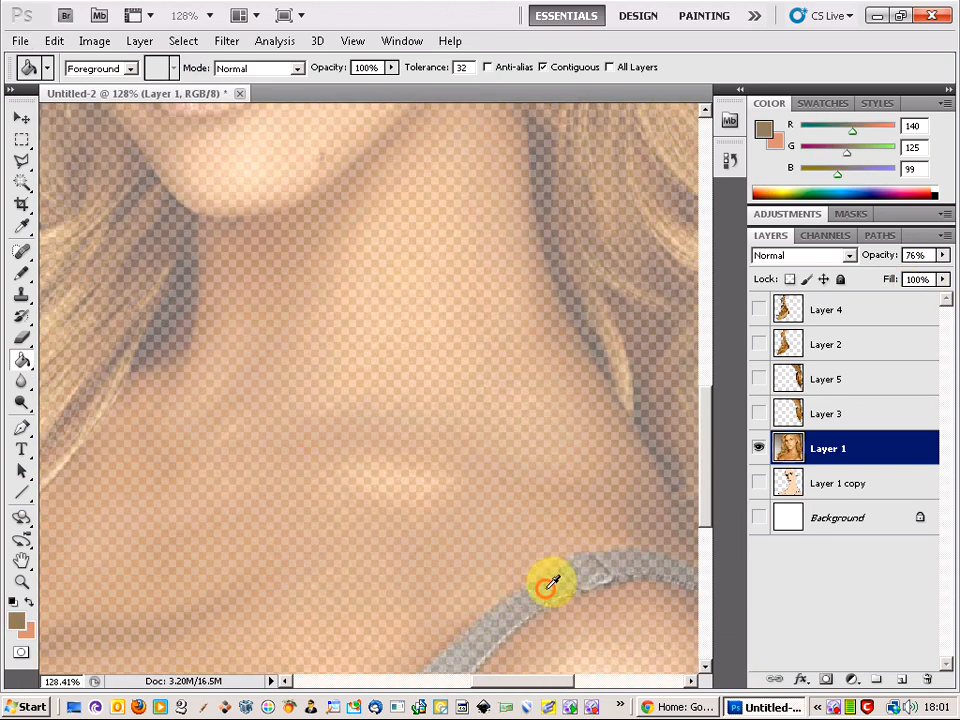
pyautogui.click(758, 484)
pyautogui.click(883, 484)
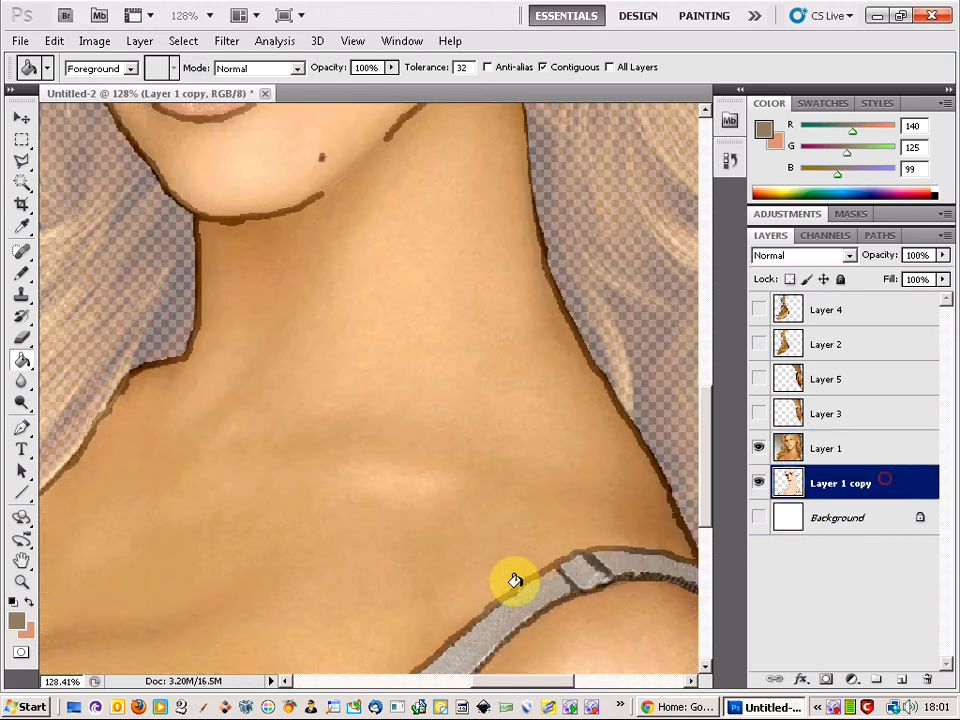
pyautogui.click(759, 450)
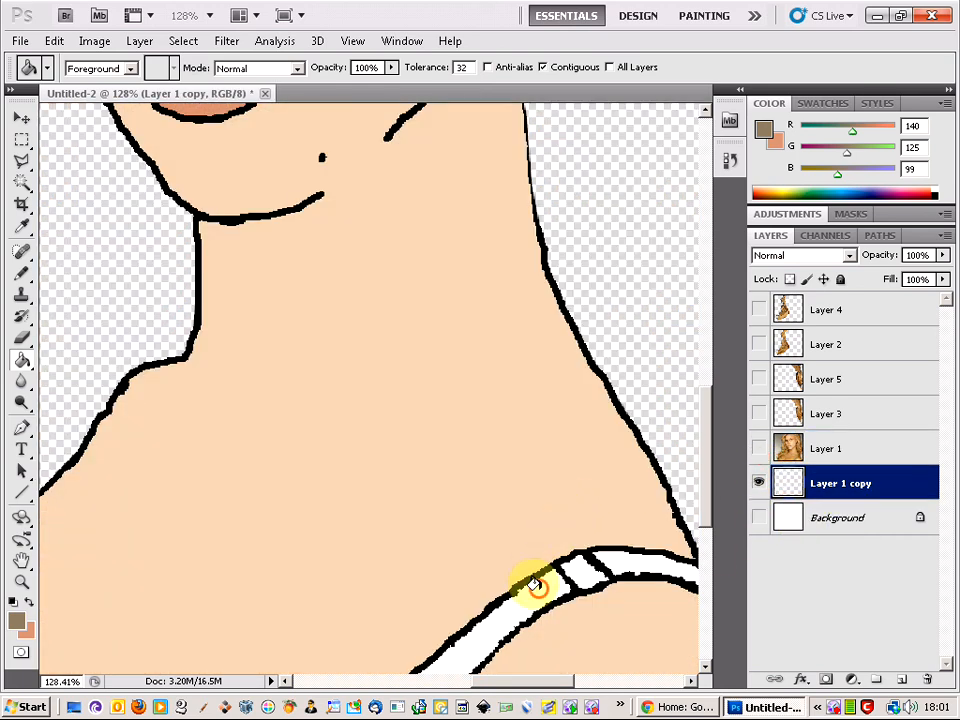
# Fill both strap sections and the small buckle between them with the sampled grey-brown on Layer 1 copy
pyautogui.click(536, 585)
pyautogui.click(637, 561)
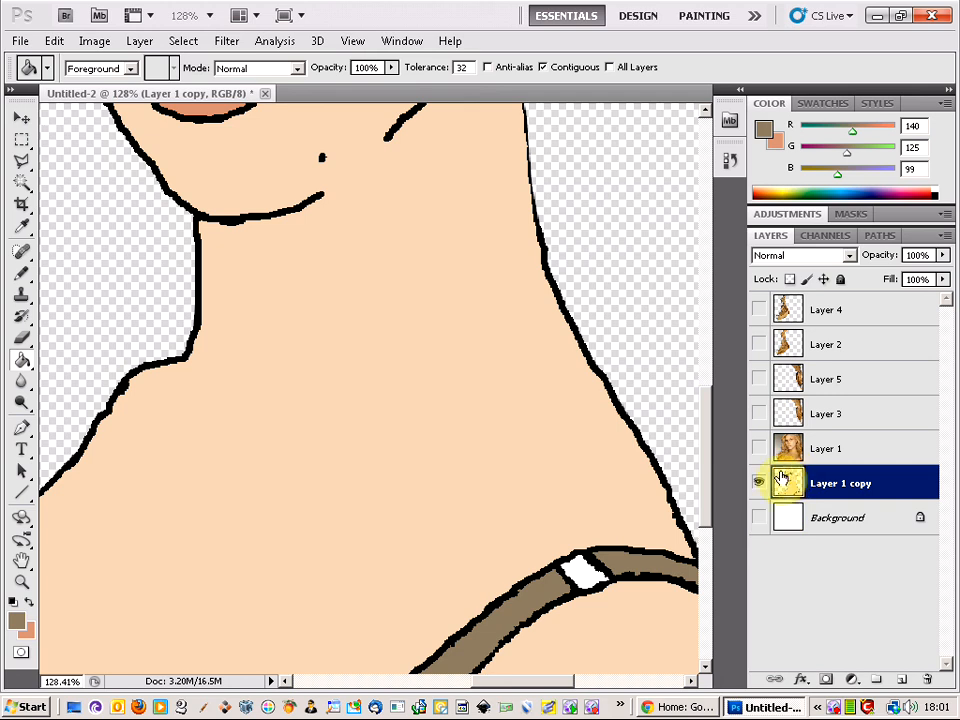
pyautogui.click(577, 577)
pyautogui.keyDown('alt'); pyautogui.scroll(-5, 405, 506); pyautogui.keyUp('alt')
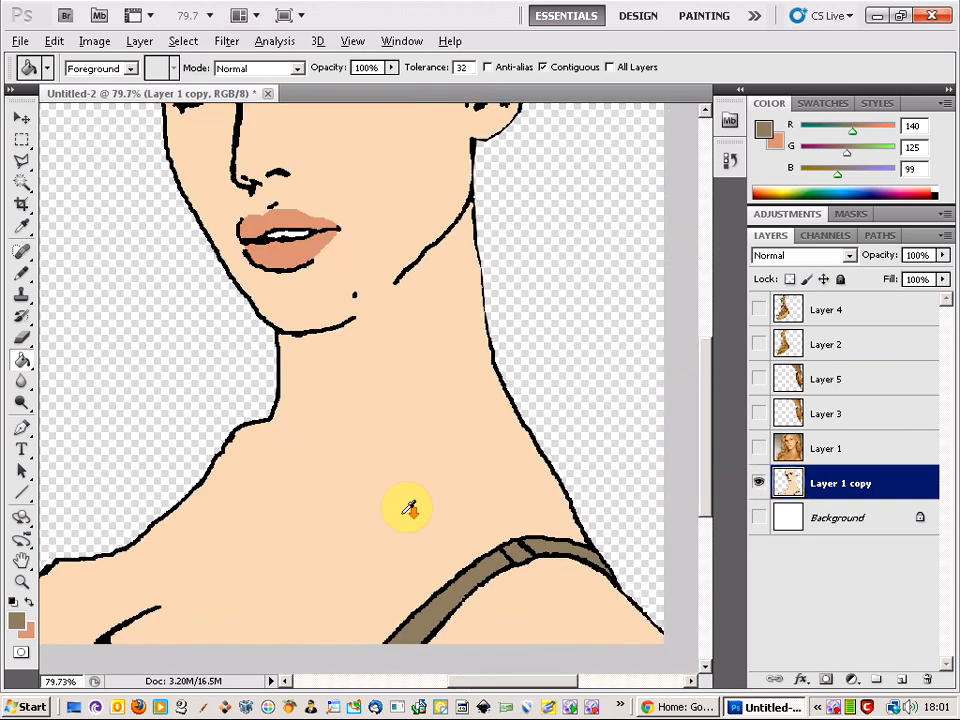
pyautogui.scroll(-1, 403, 506)
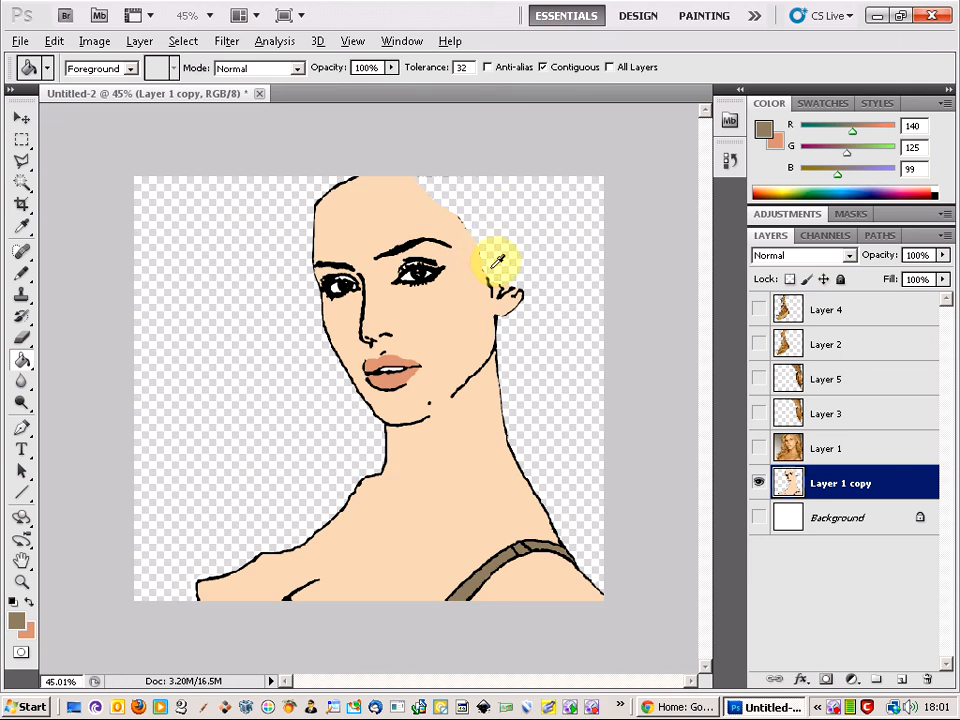
# Show the coloured hair on Layer 5 and Layer 4, keeping Layer 3 hidden
pyautogui.click(760, 413)
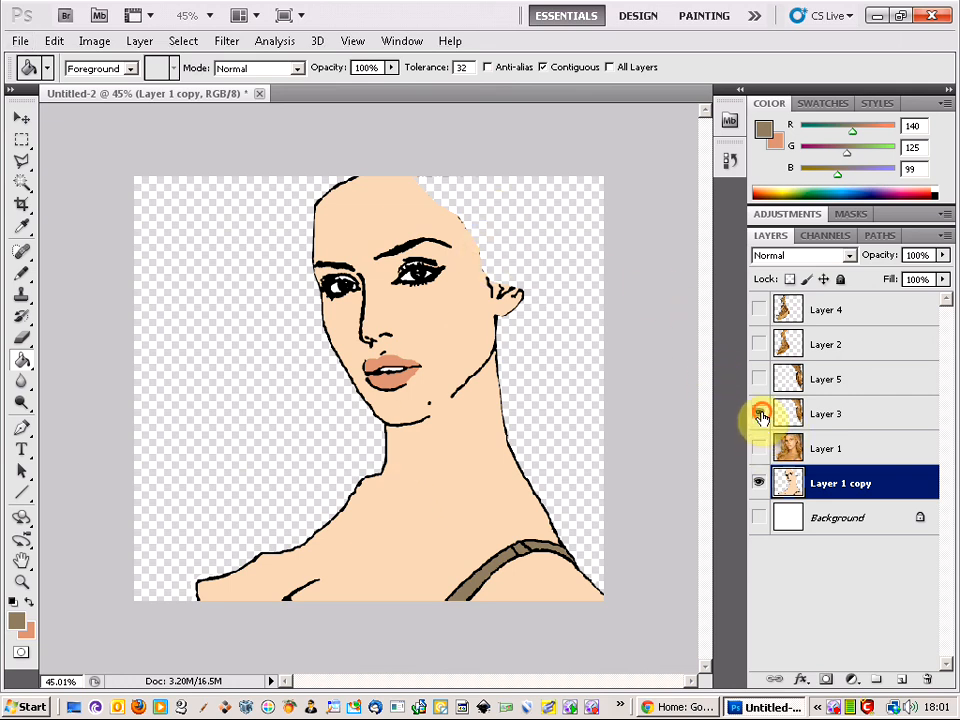
pyautogui.click(760, 410)
pyautogui.click(760, 380)
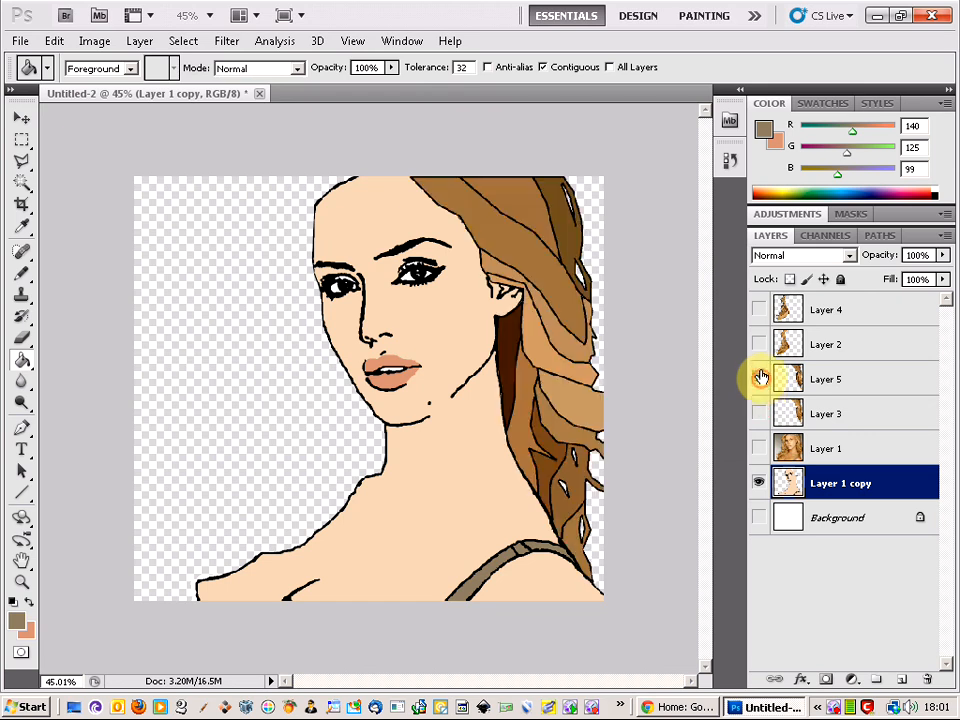
pyautogui.click(758, 312)
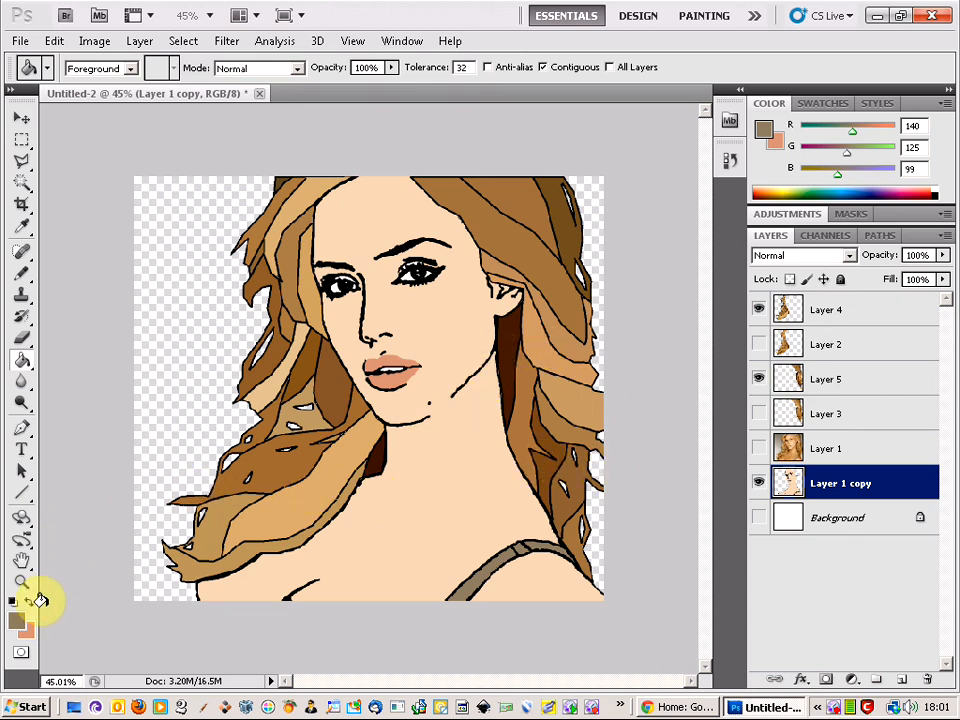
# Add a new layer, fill it with orange fba207, and move it below Layer 1 copy as a backdrop
pyautogui.click(900, 680)
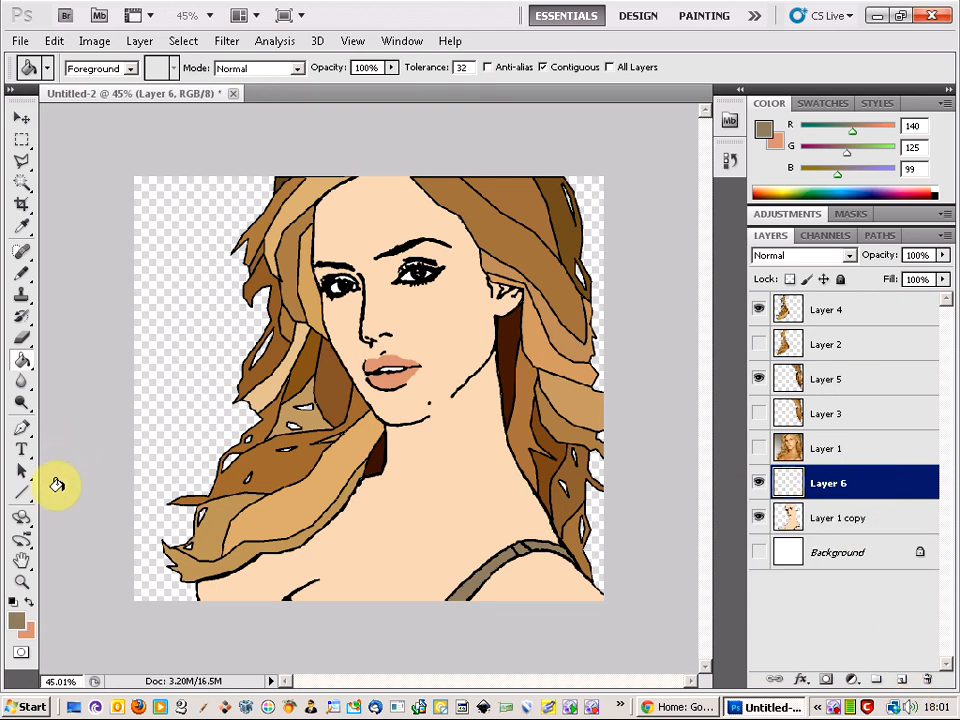
pyautogui.click(20, 622)
pyautogui.click(471, 166)
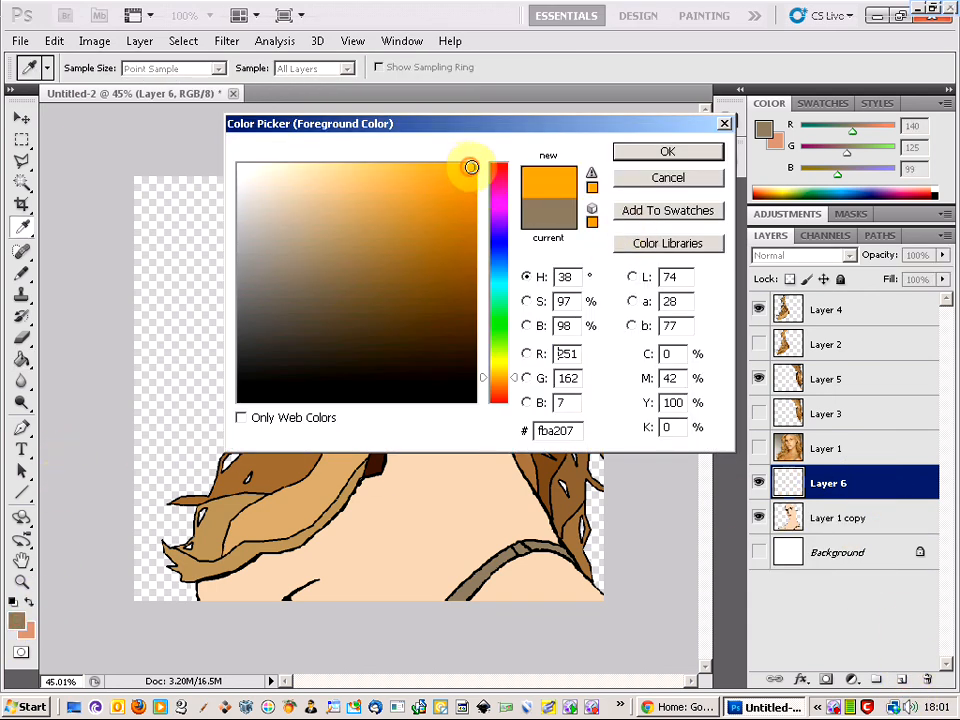
pyautogui.click(660, 151)
pyautogui.press('g')
pyautogui.click(175, 360)
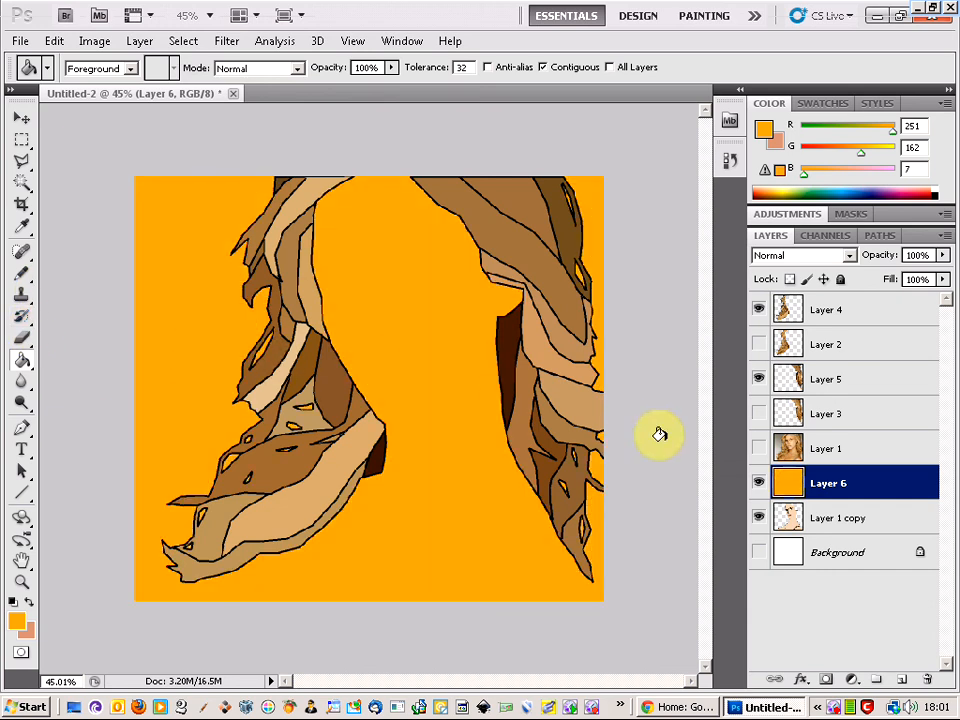
pyautogui.moveTo(878, 487); pyautogui.dragTo(877, 518)
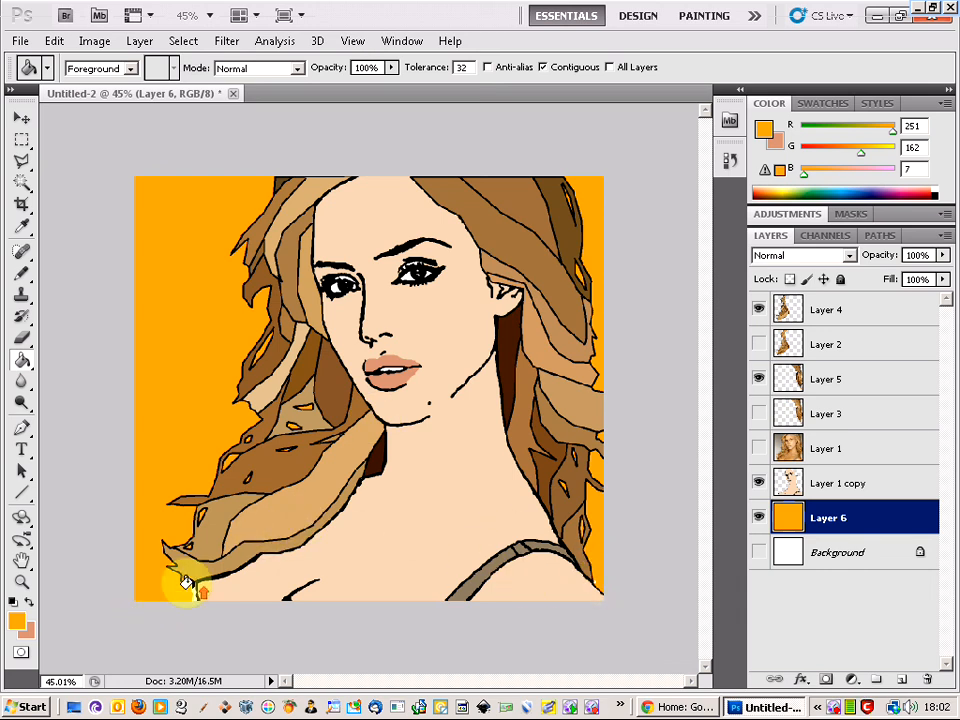
# Try to erase the white strip beside the shoulder outline, below the lowest hair strand, using a 10 px Eraser on Layer 6
pyautogui.scroll(2, 186, 582)
pyautogui.scroll(3, 186, 582)
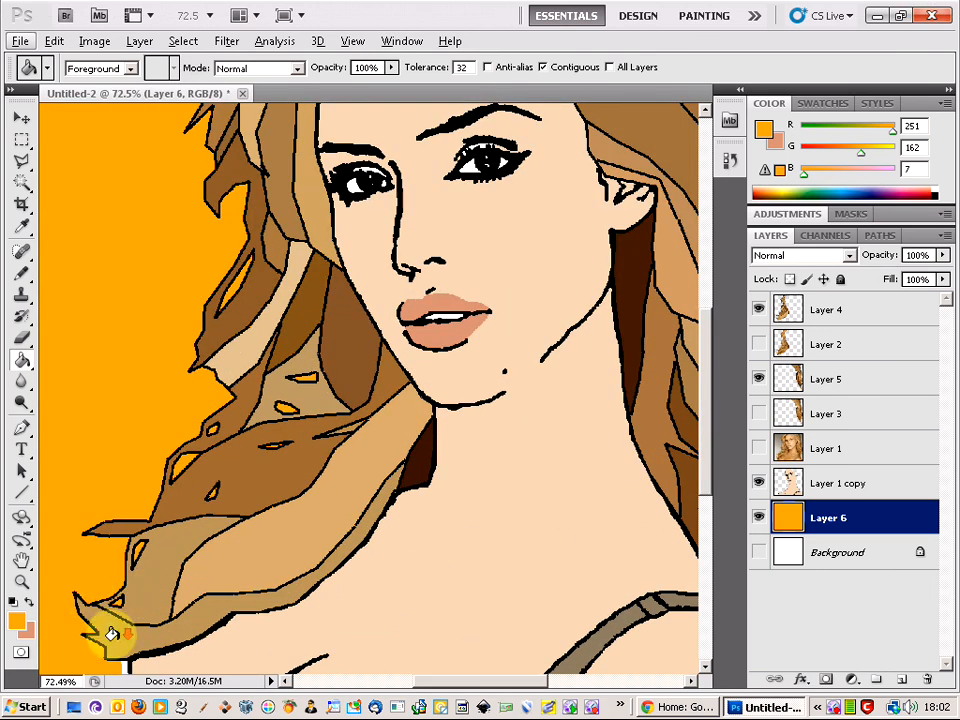
pyautogui.scroll(-2, 122, 630)
pyautogui.scroll(6, 118, 570)
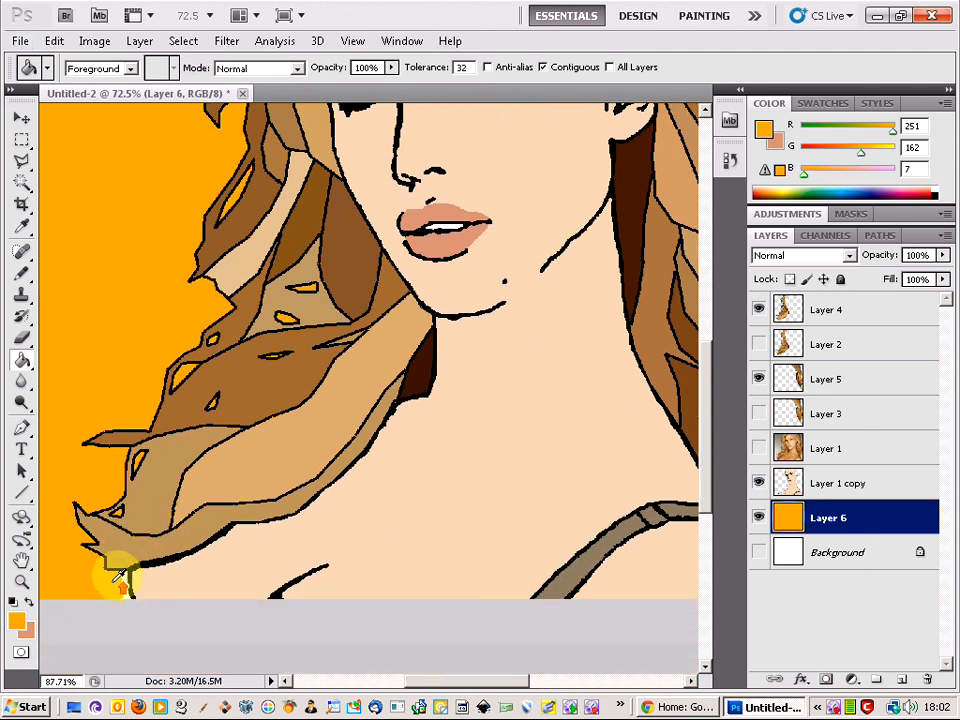
pyautogui.scroll(-1, 148, 578)
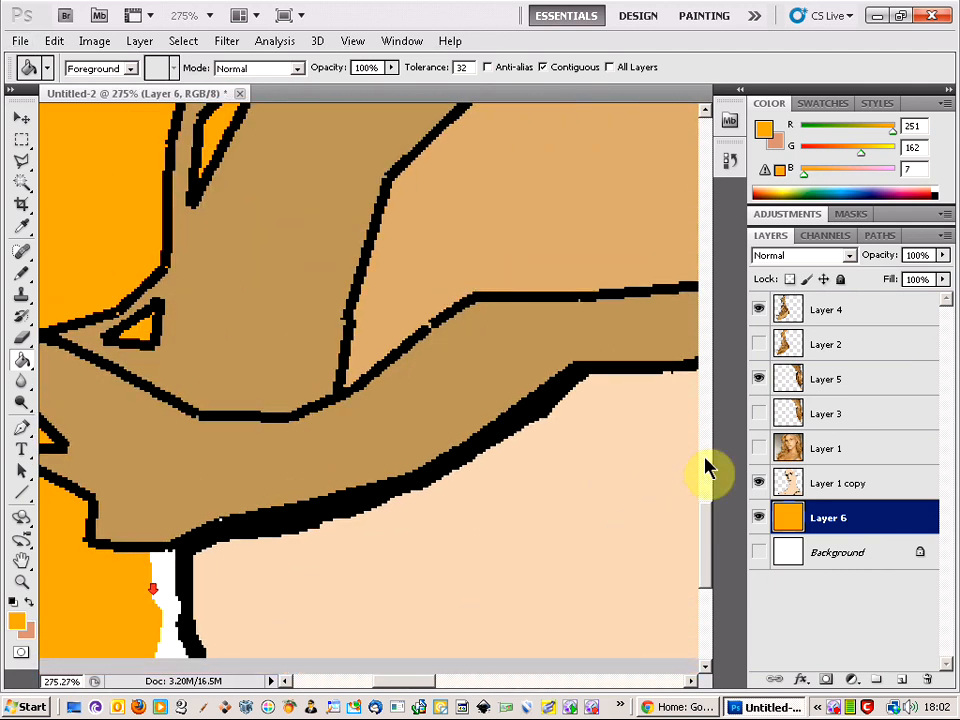
pyautogui.click(761, 486)
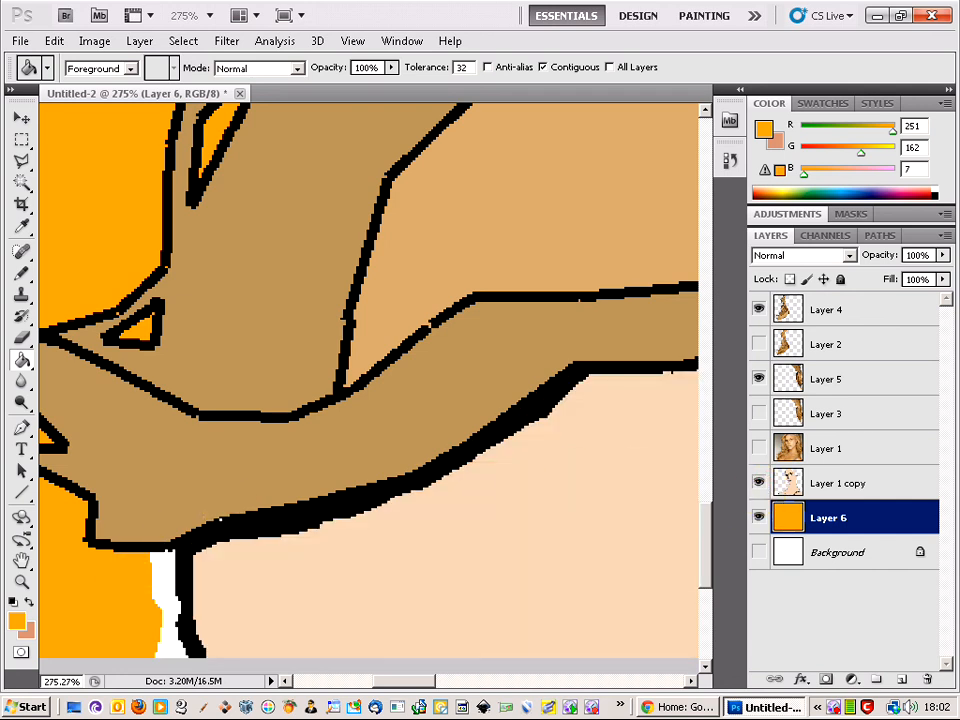
pyautogui.click(24, 338)
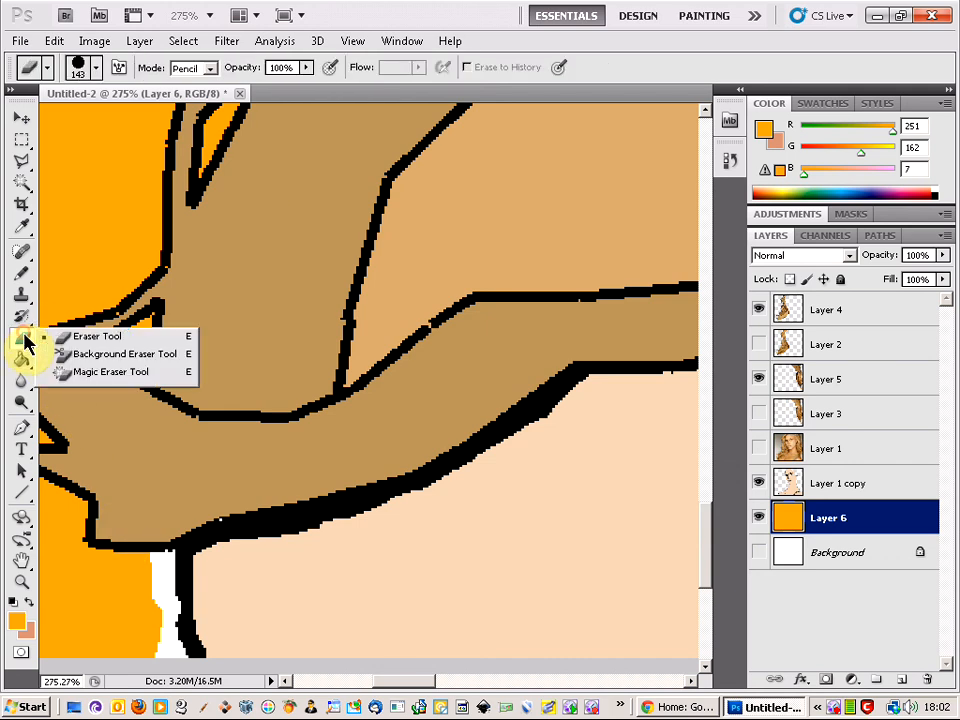
pyautogui.click(122, 338)
pyautogui.click(97, 67)
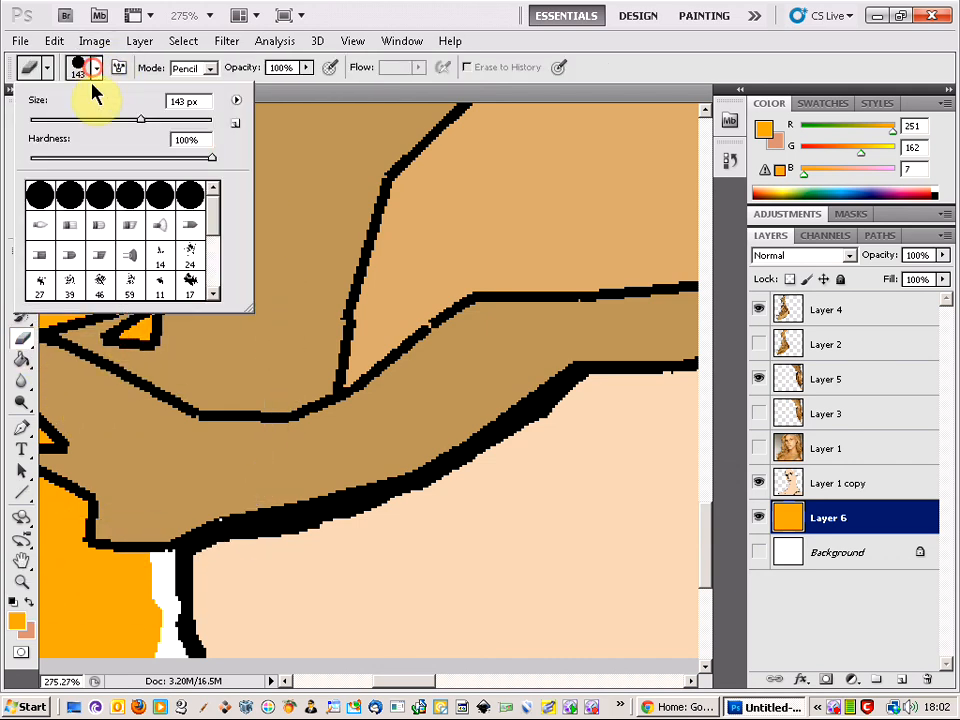
pyautogui.moveTo(80, 119); pyautogui.dragTo(42, 122)
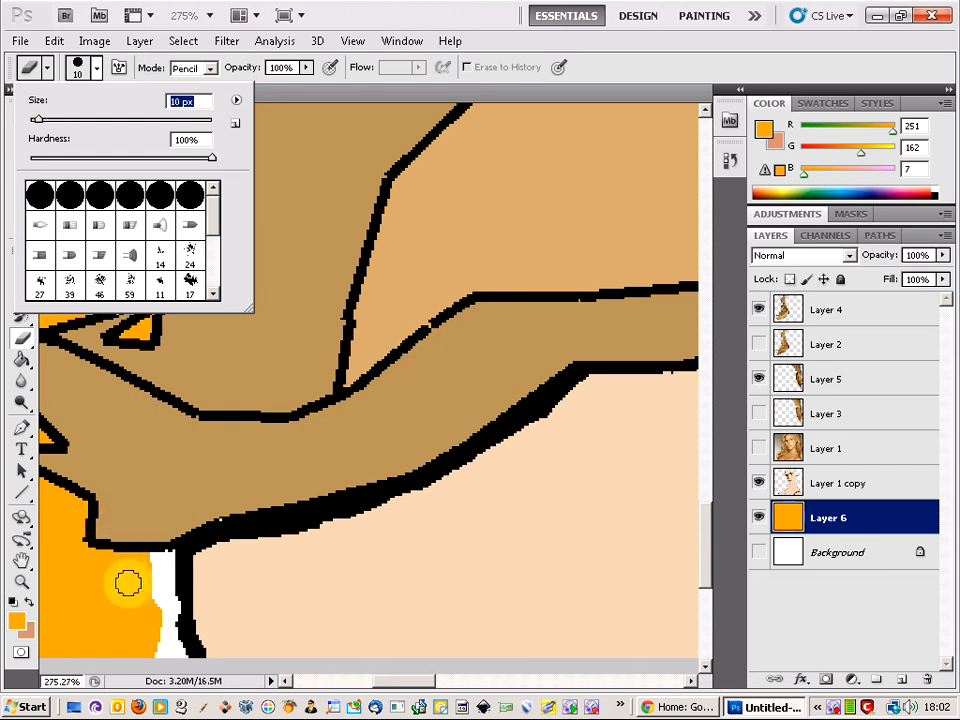
pyautogui.click(158, 581)
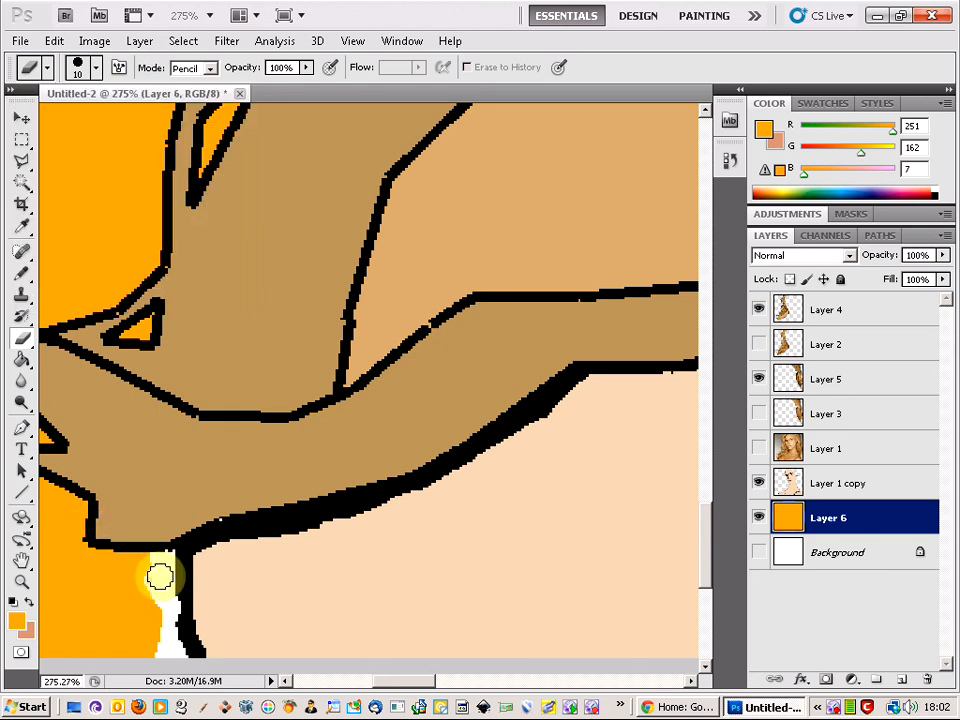
pyautogui.moveTo(160, 576); pyautogui.dragTo(160, 600)
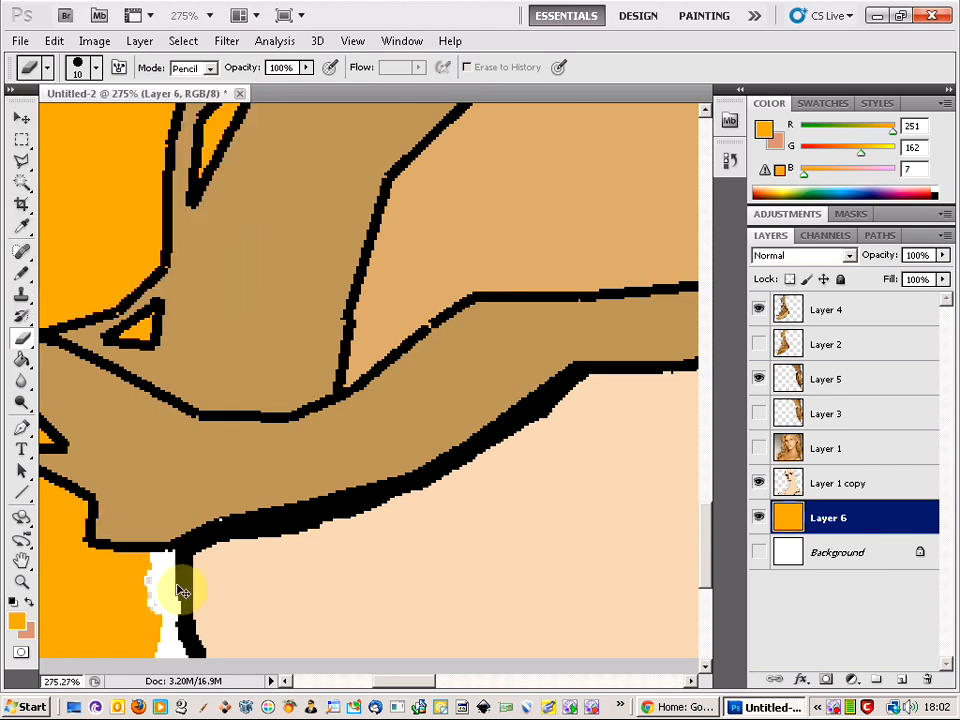
# Make Layer 1 copy active and sample the flat skin colour from the cheek
pyautogui.scroll(-5, 171, 577)
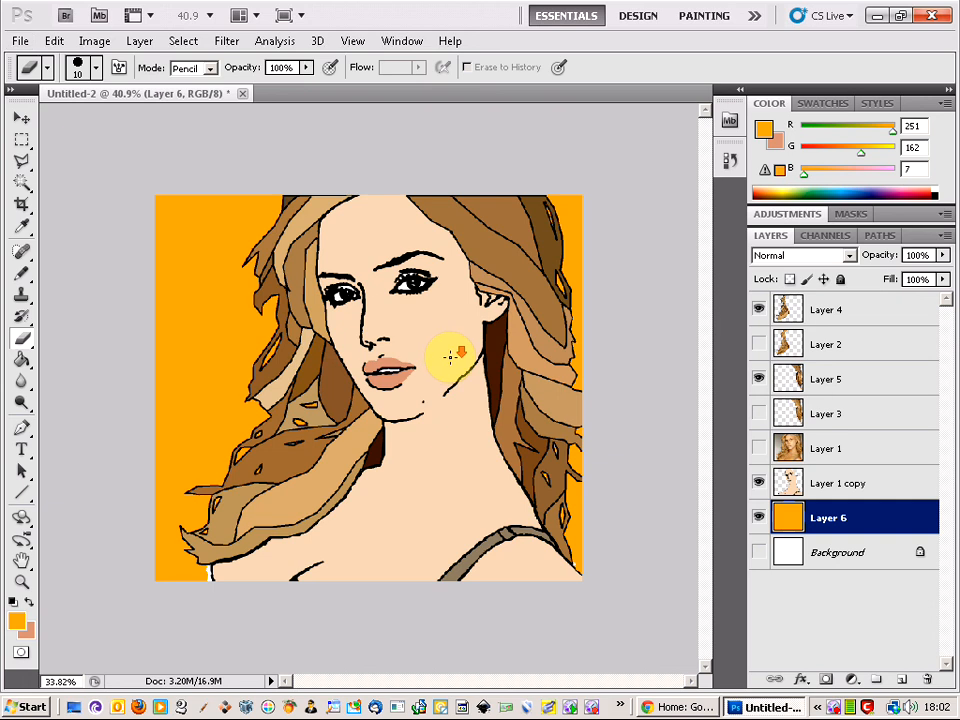
pyautogui.scroll(-1, 450, 356)
pyautogui.scroll(2, 450, 356)
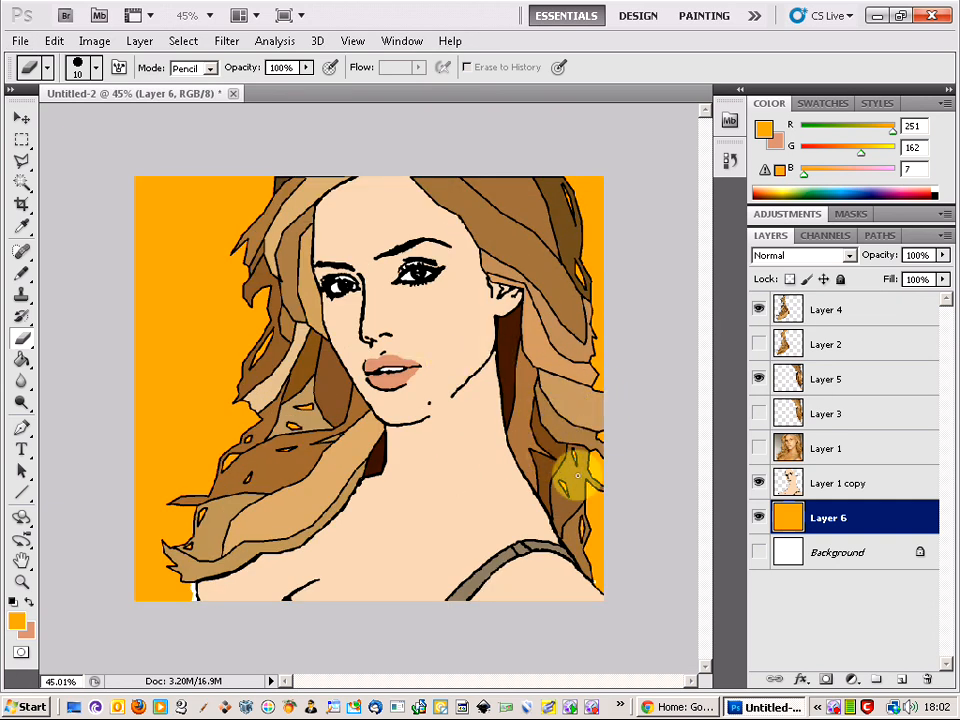
pyautogui.scroll(5, 362, 276)
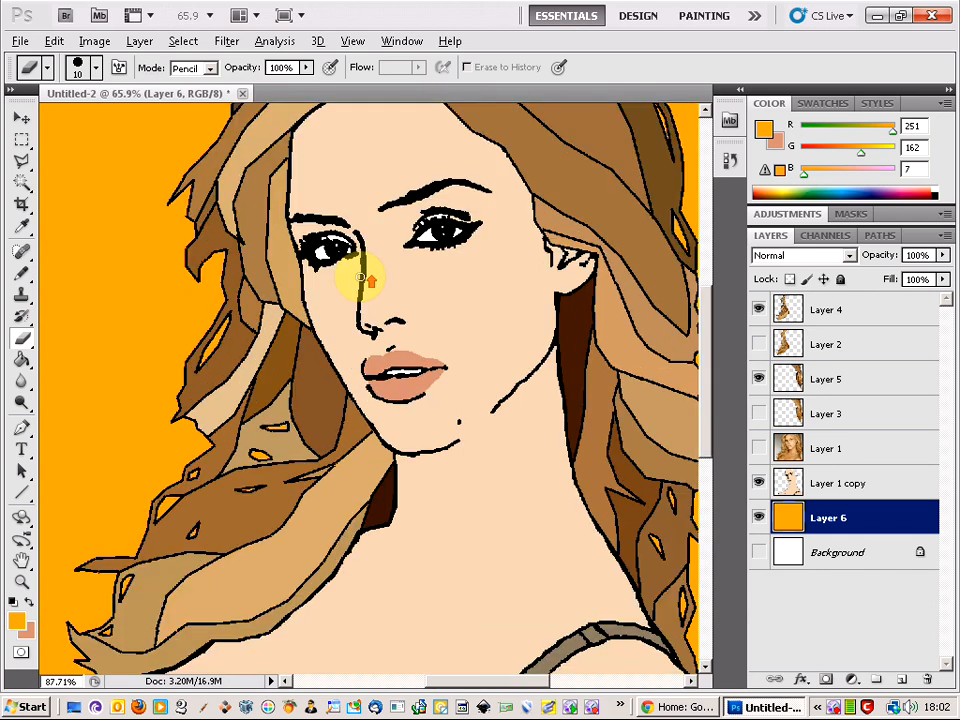
pyautogui.scroll(3, 357, 262)
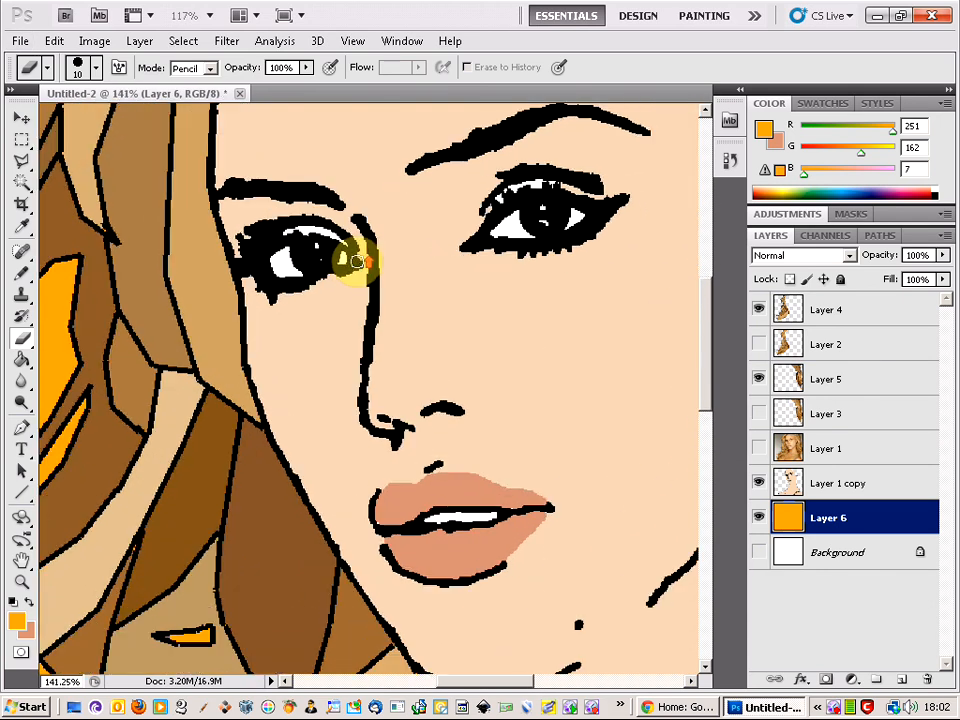
pyautogui.click(862, 487)
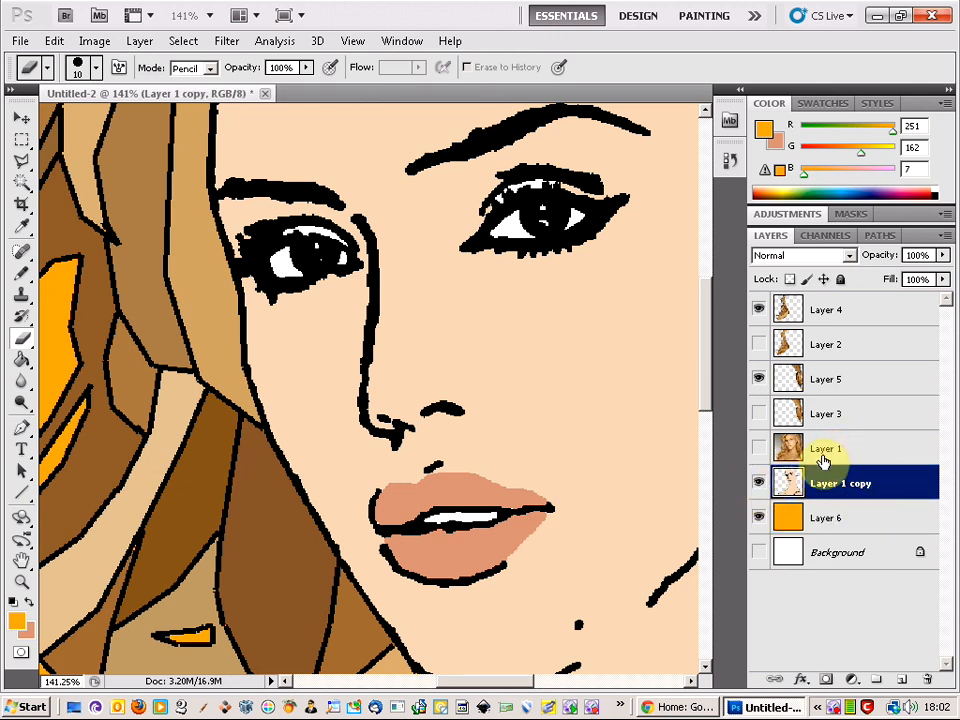
pyautogui.click(20, 231)
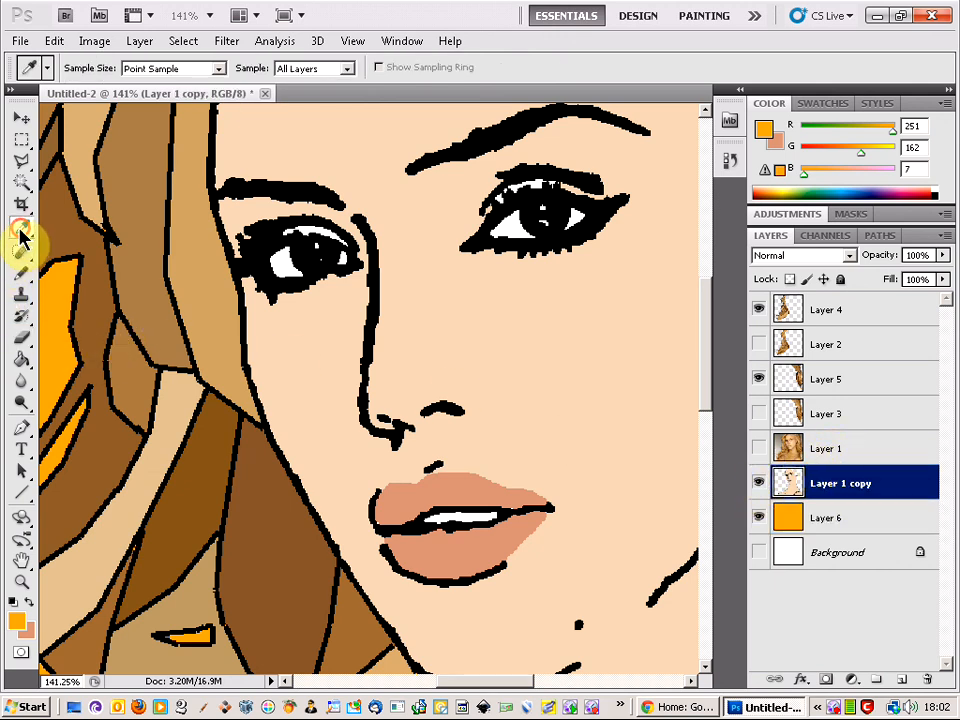
pyautogui.click(522, 311)
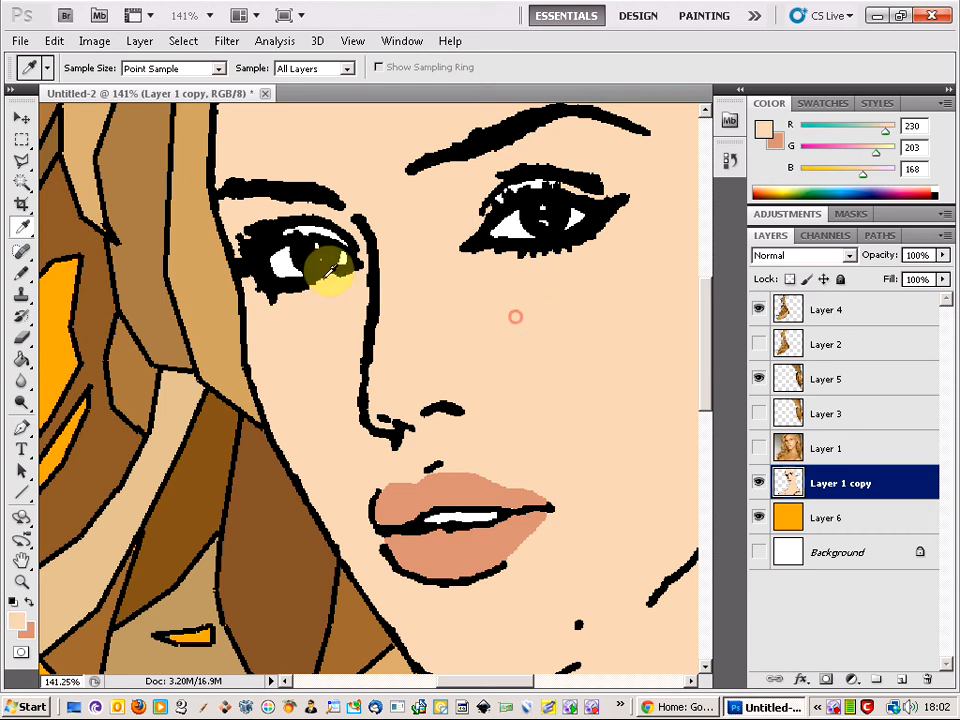
# Fill the white eyelid gaps above both eyes with the sampled skin colour on Layer 1 copy, including the tiny gaps between lashes
pyautogui.click(22, 362)
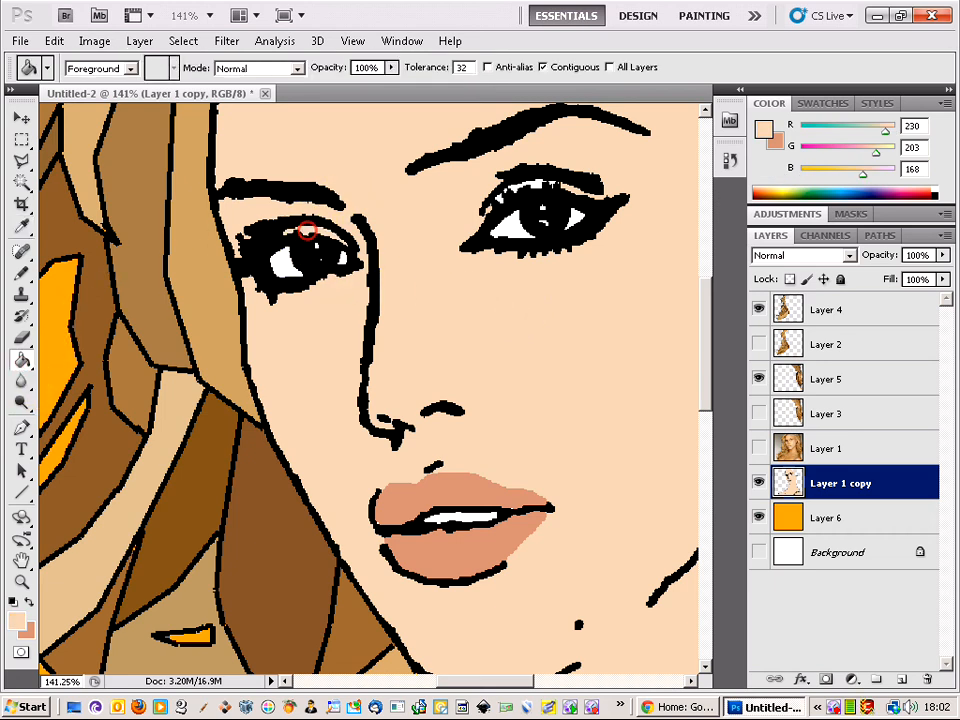
pyautogui.click(537, 184)
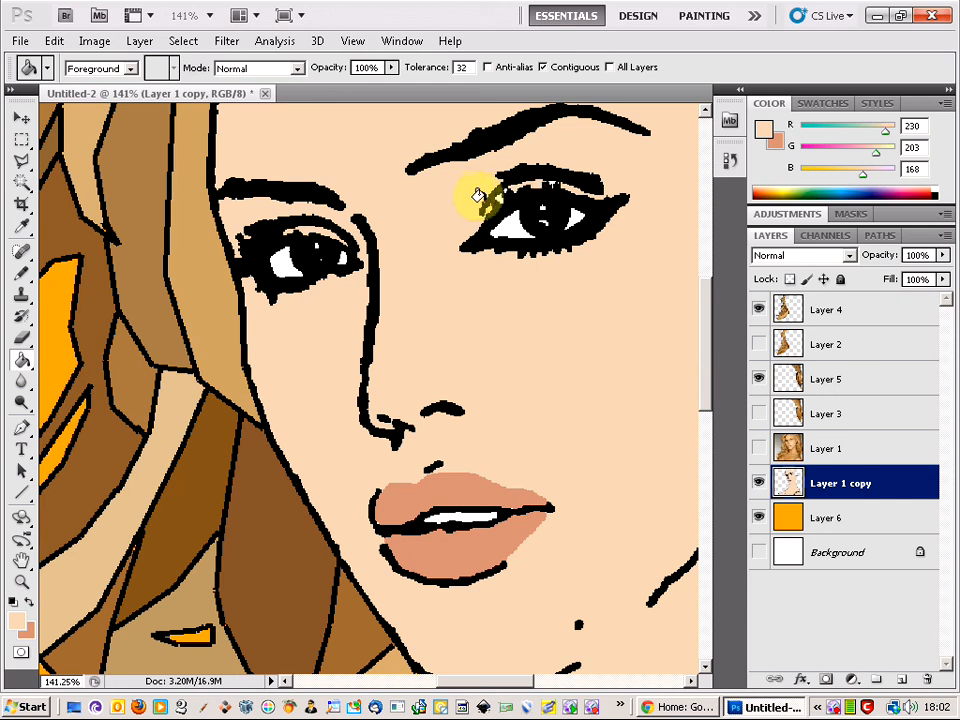
pyautogui.click(495, 198)
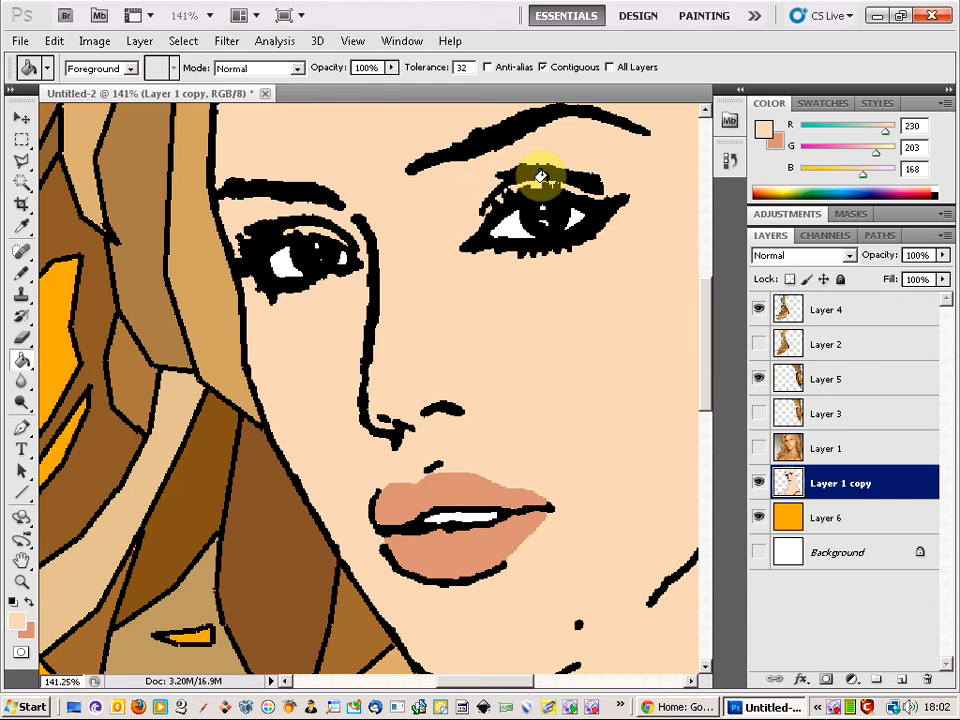
pyautogui.click(550, 183)
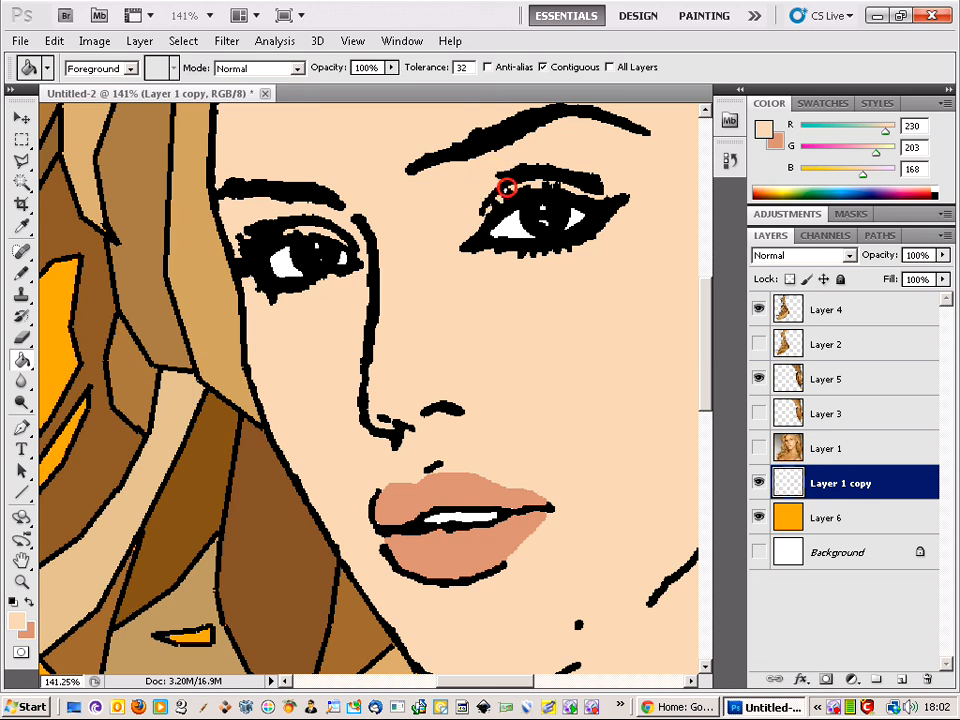
pyautogui.scroll(4, 495, 183)
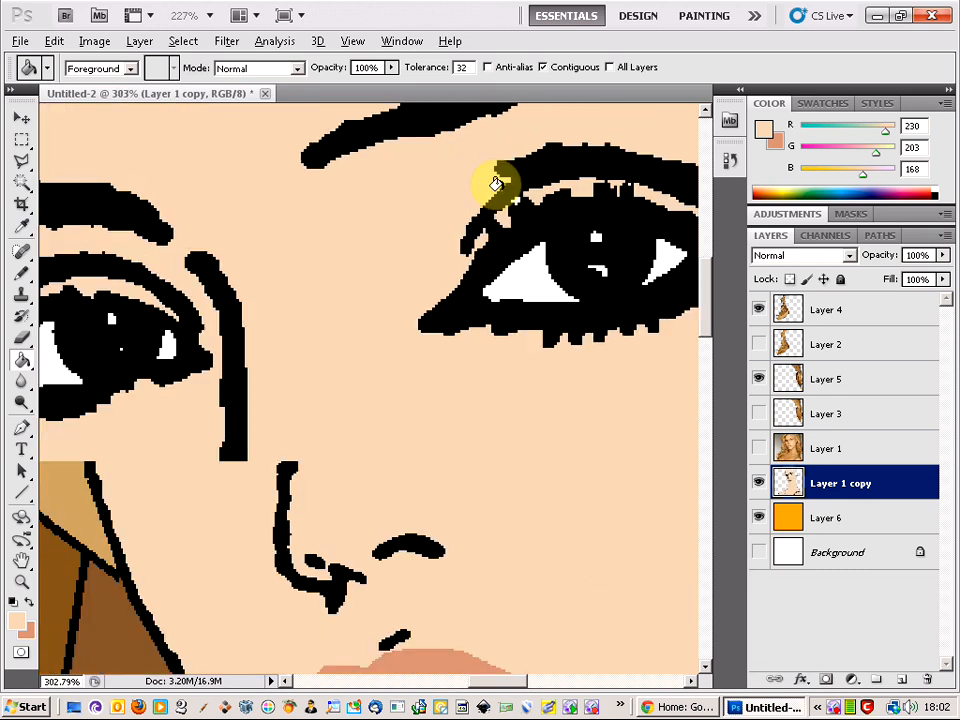
pyautogui.click(516, 199)
pyautogui.scroll(-5, 481, 246)
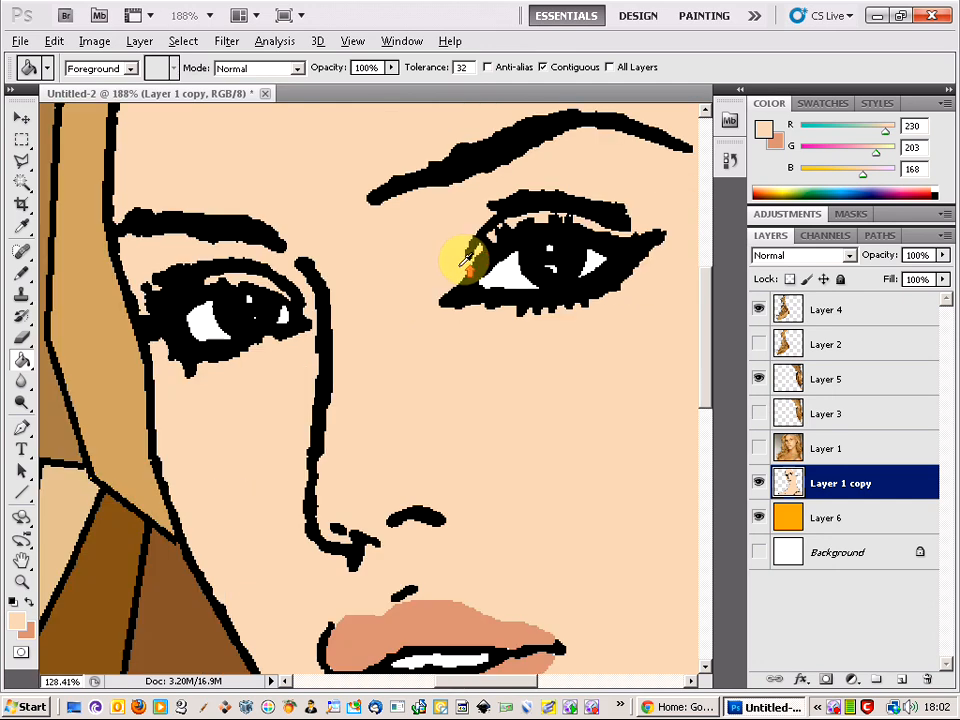
pyautogui.scroll(-1, 466, 260)
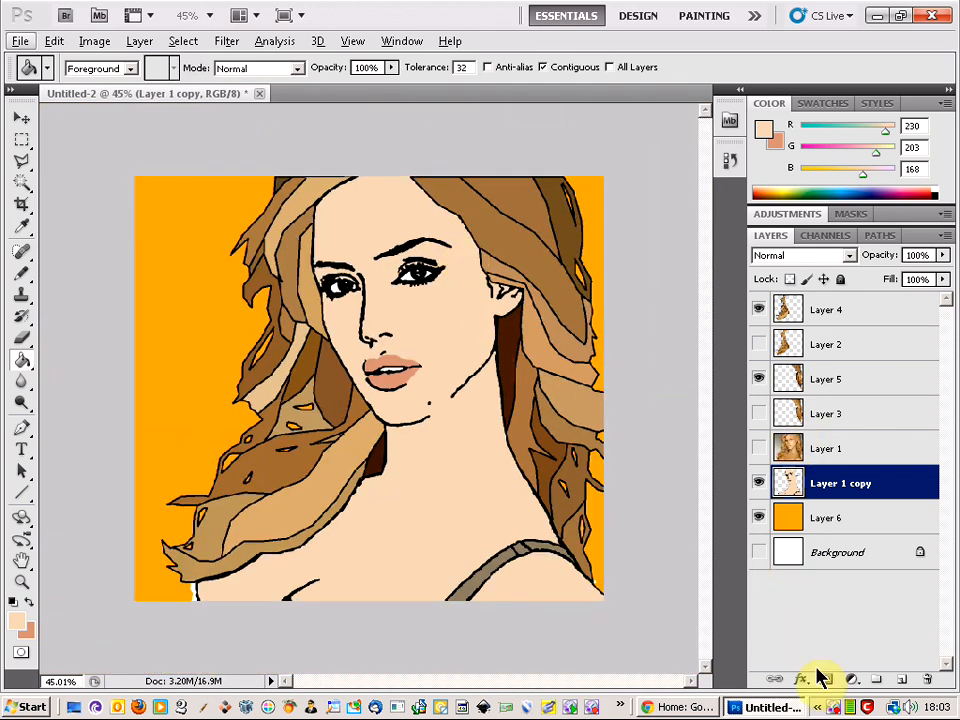
pyautogui.rightClick(835, 707)
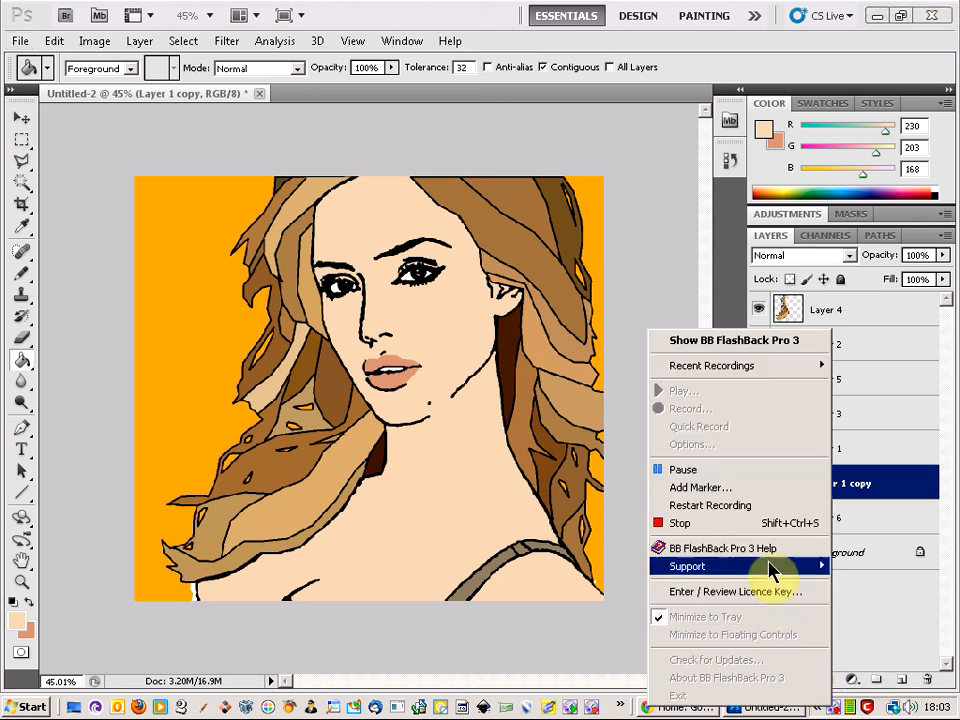